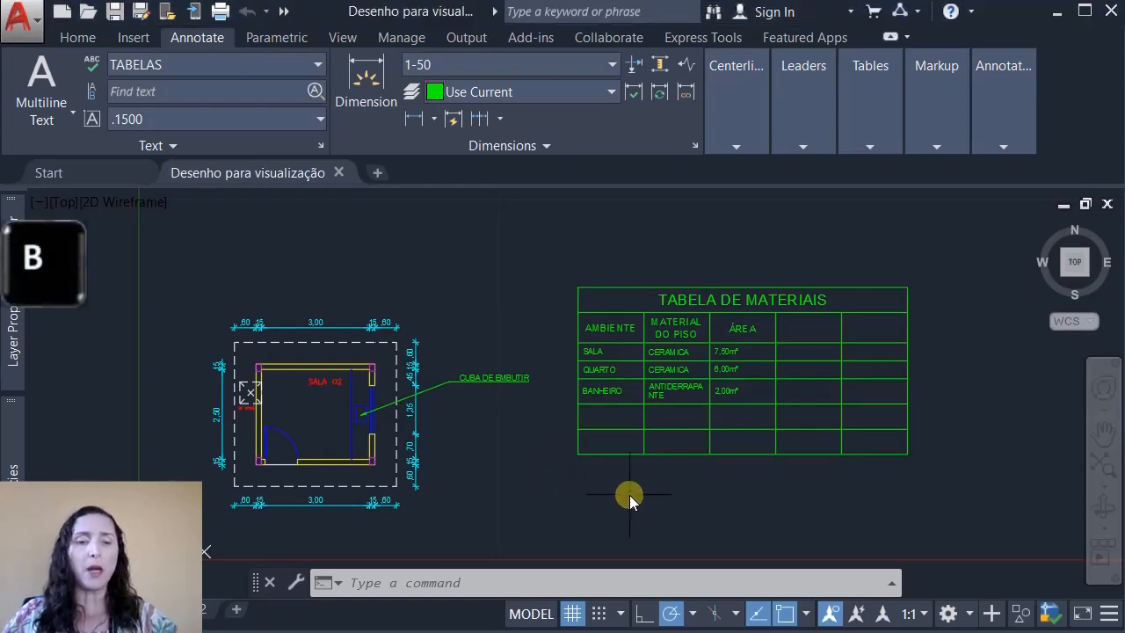
text(B)
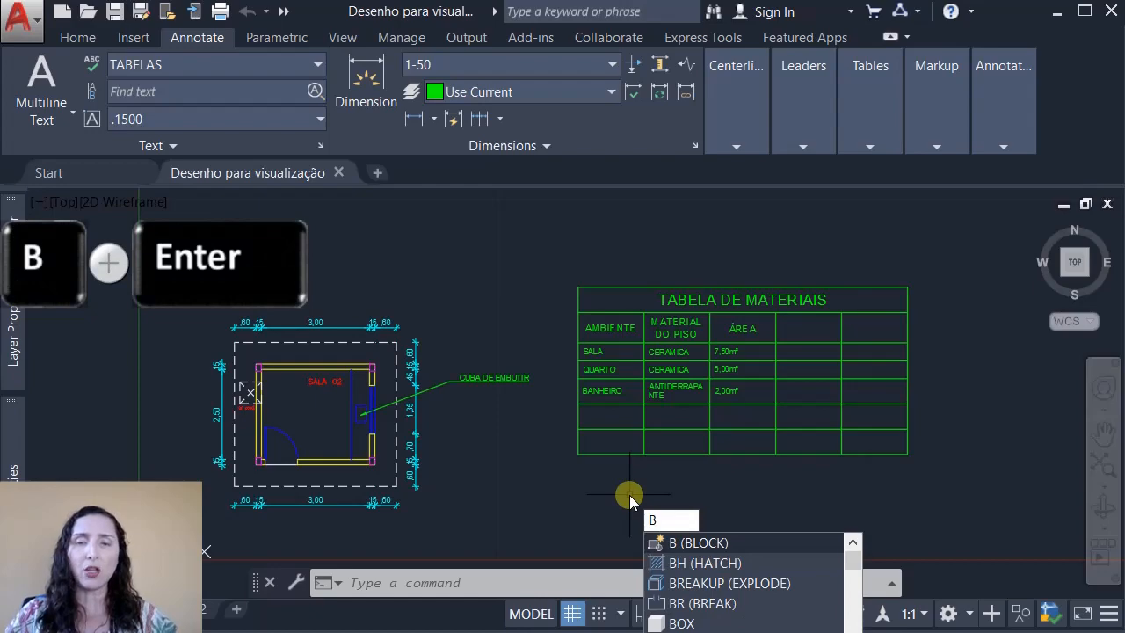
key(Return)
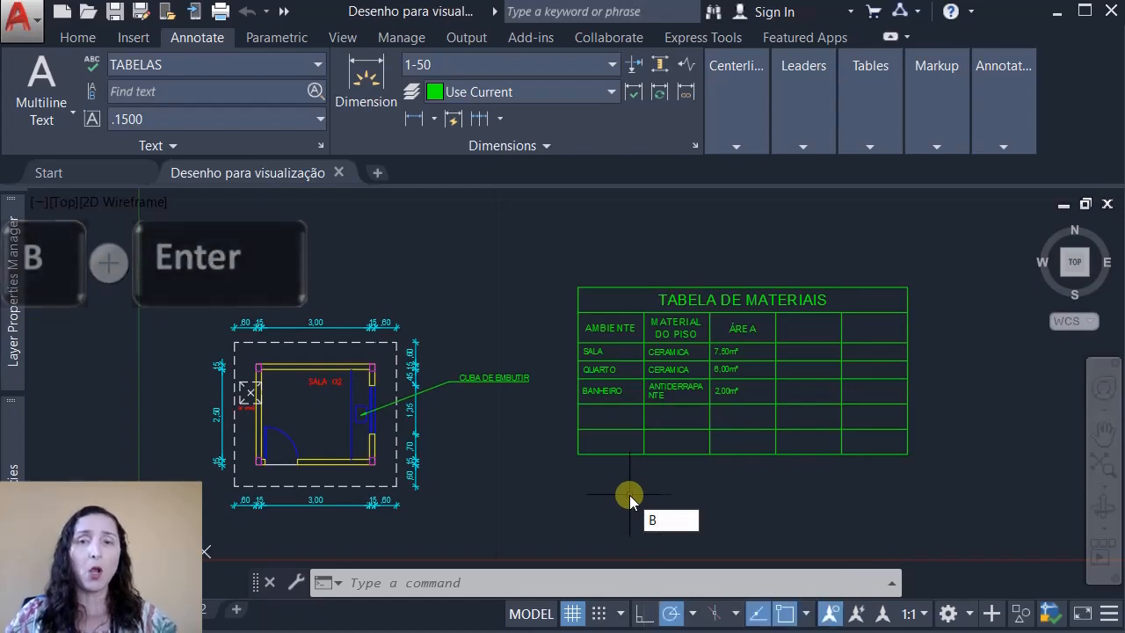
key(Escape)
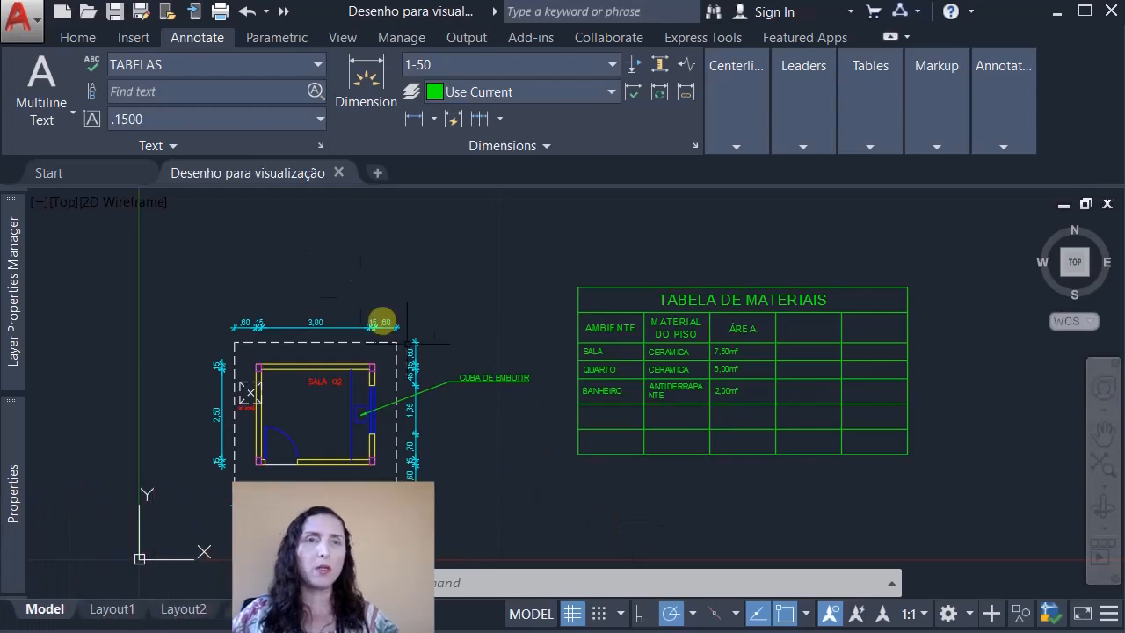
- Start a block definition named Porta and set its base point at the door leaf's lower-left corner against the wall
click(133, 37)
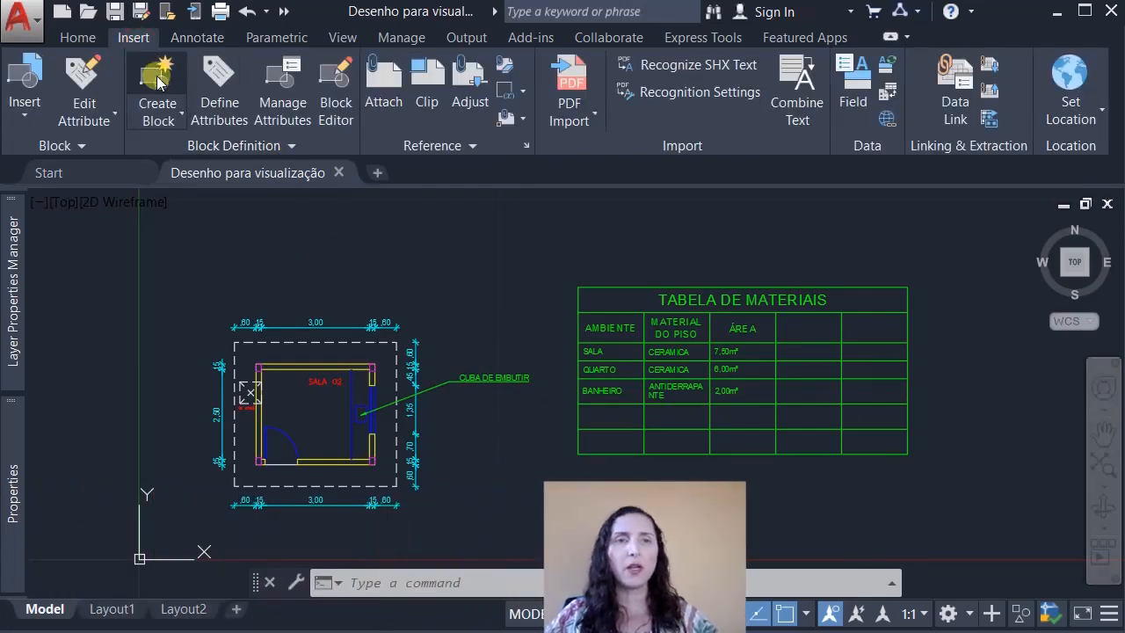
key(Return)
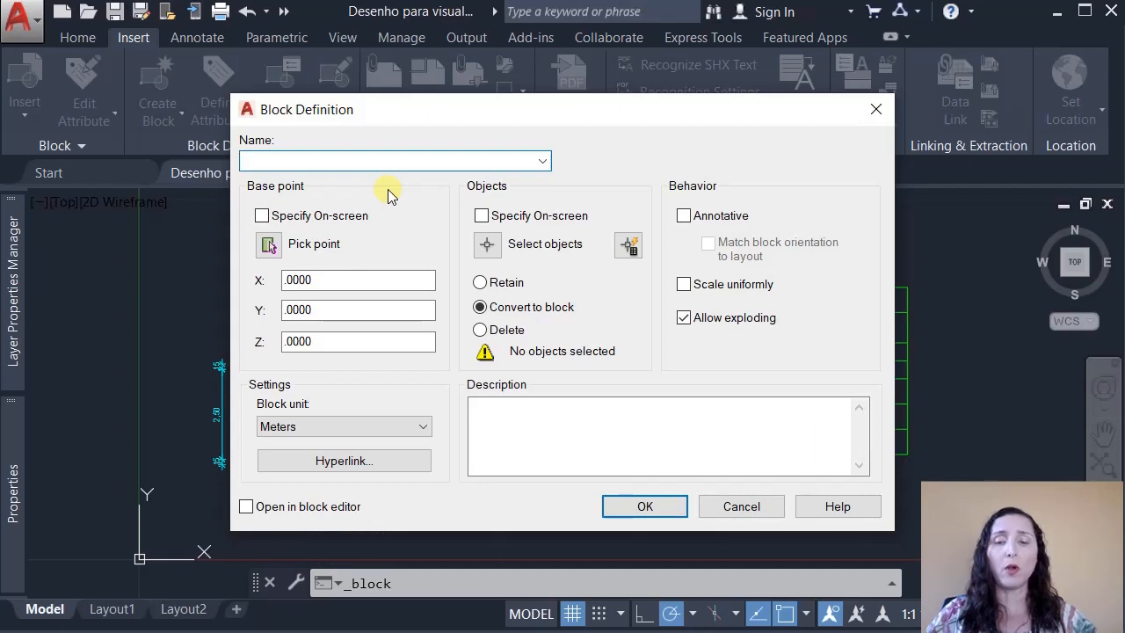
text(Porta)
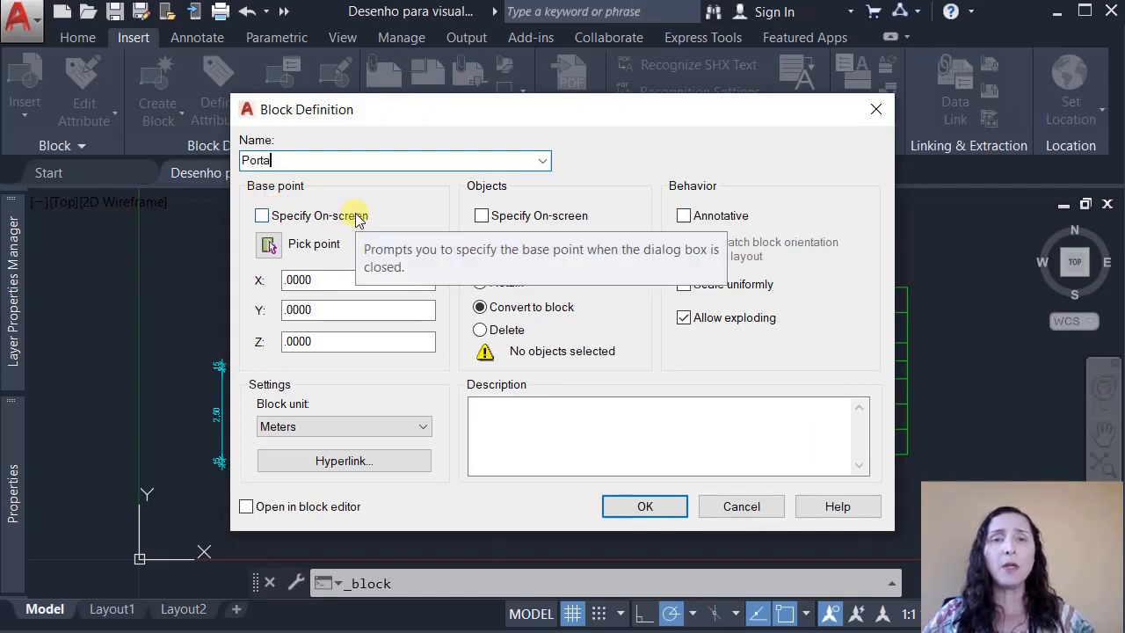
click(267, 246)
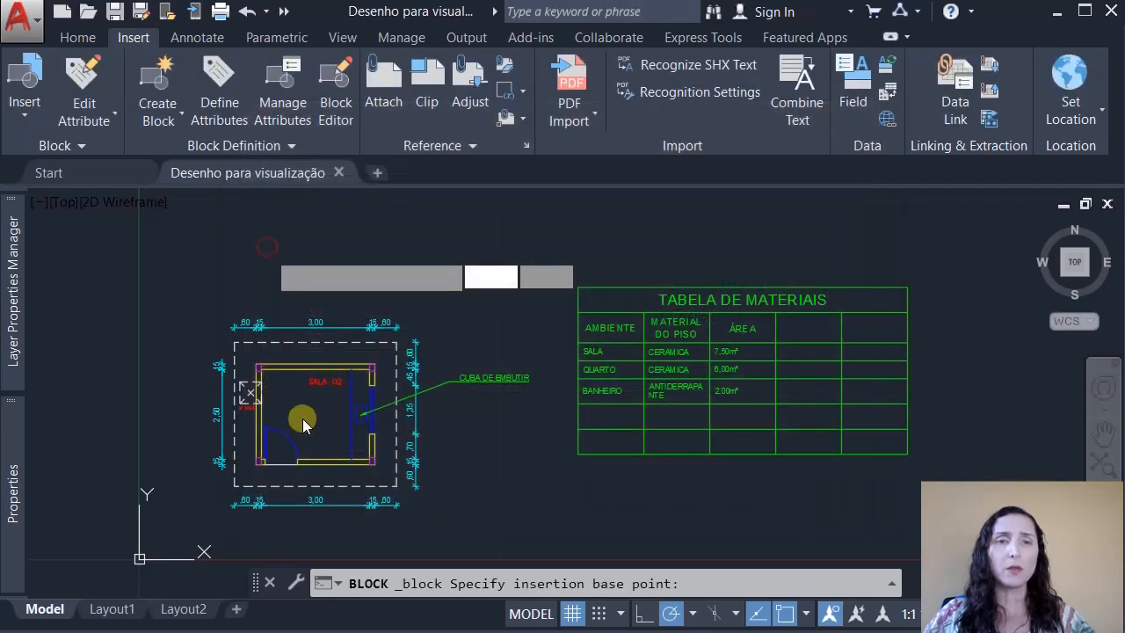
scroll(253, 470, up, 8)
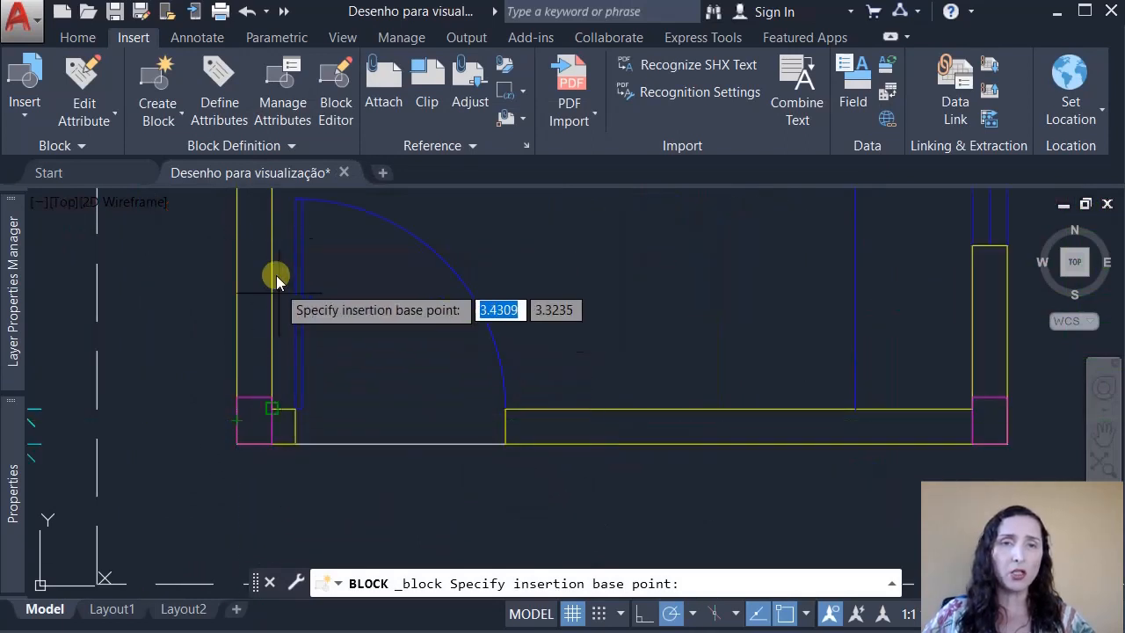
middle_drag(326, 369, 400, 437)
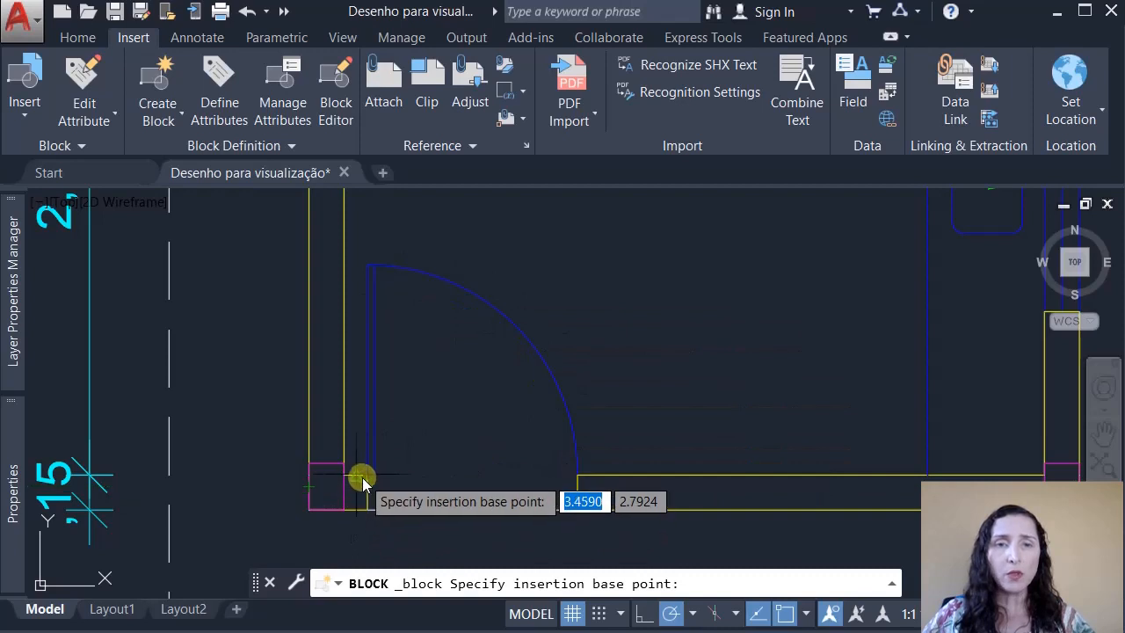
scroll(366, 478, up, 4)
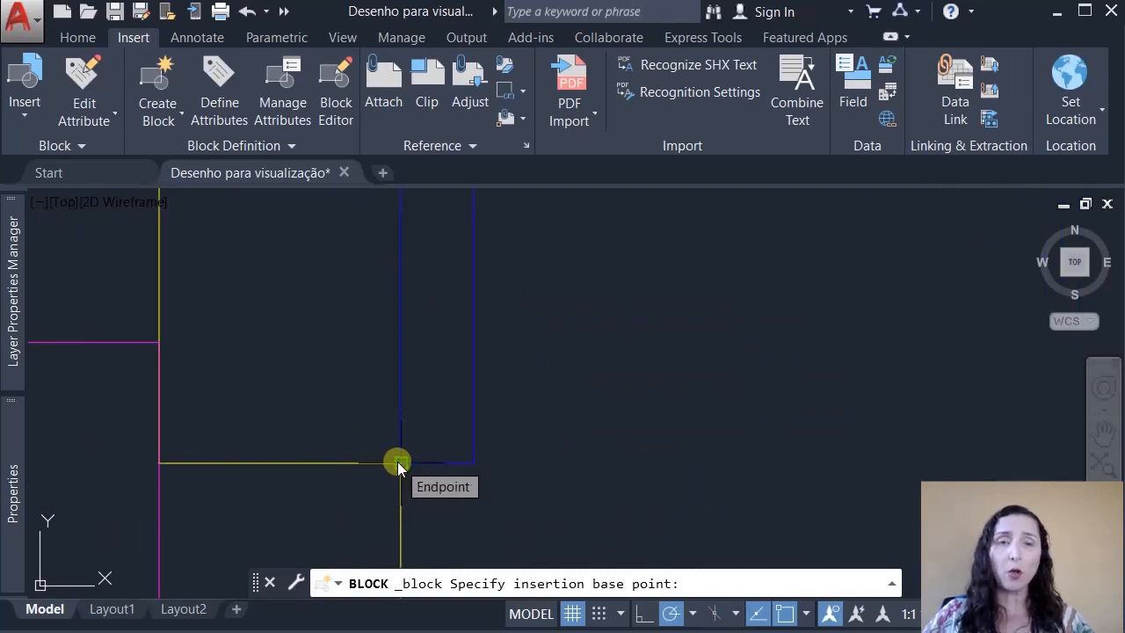
click(397, 461)
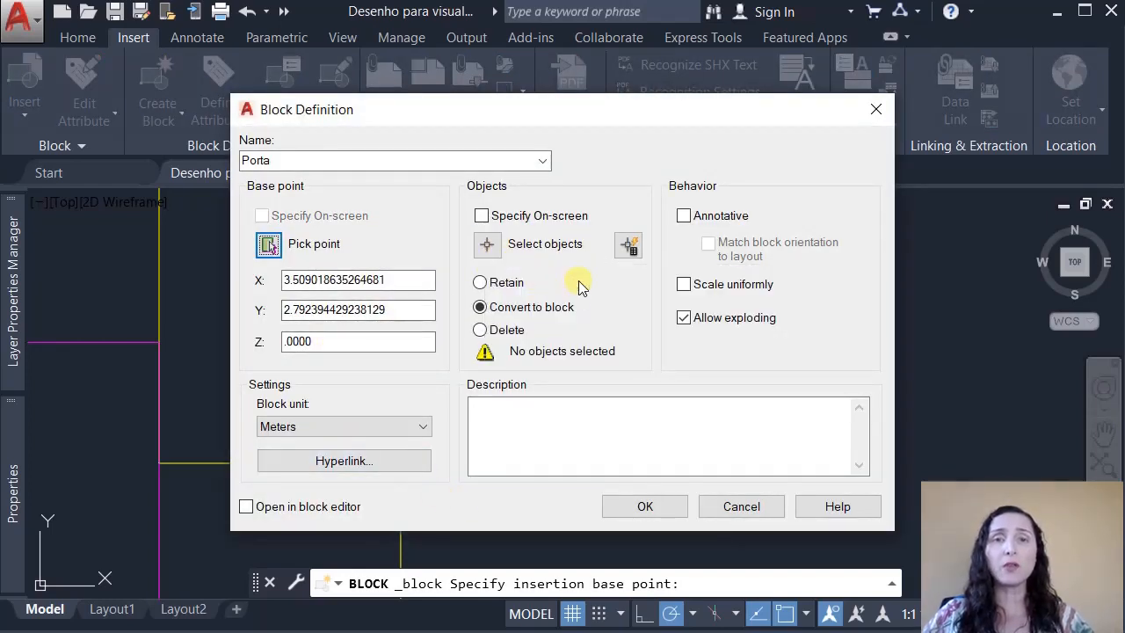
- Choose the door leaf and its swing arc as the objects of the Porta block
click(488, 246)
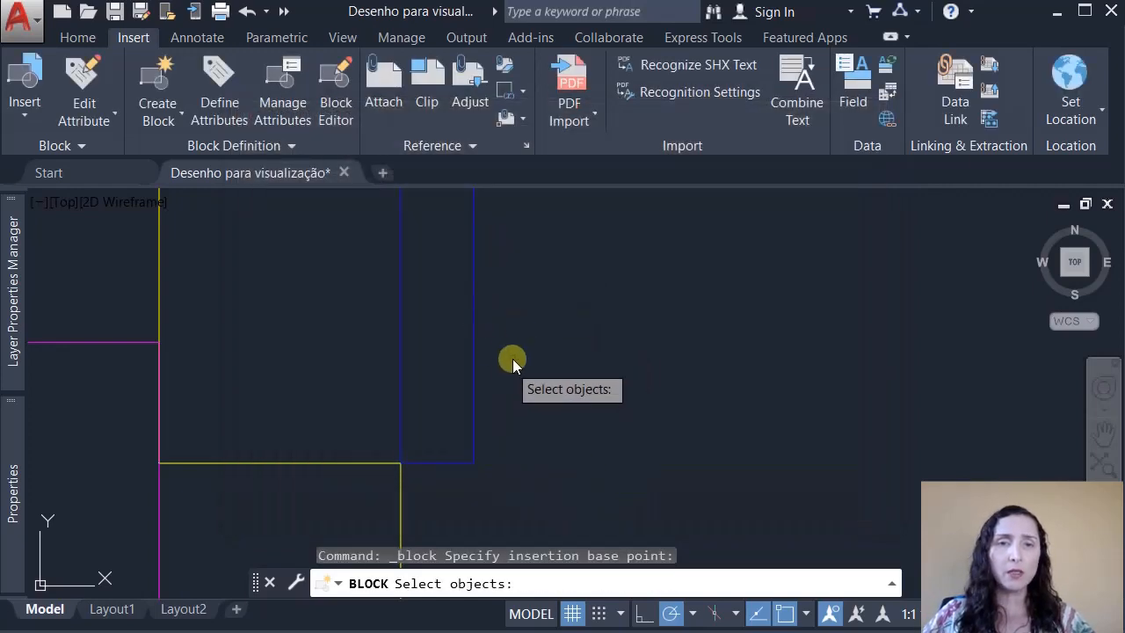
scroll(509, 347, down, 2)
scroll(508, 337, down, 2)
scroll(519, 384, up, 3)
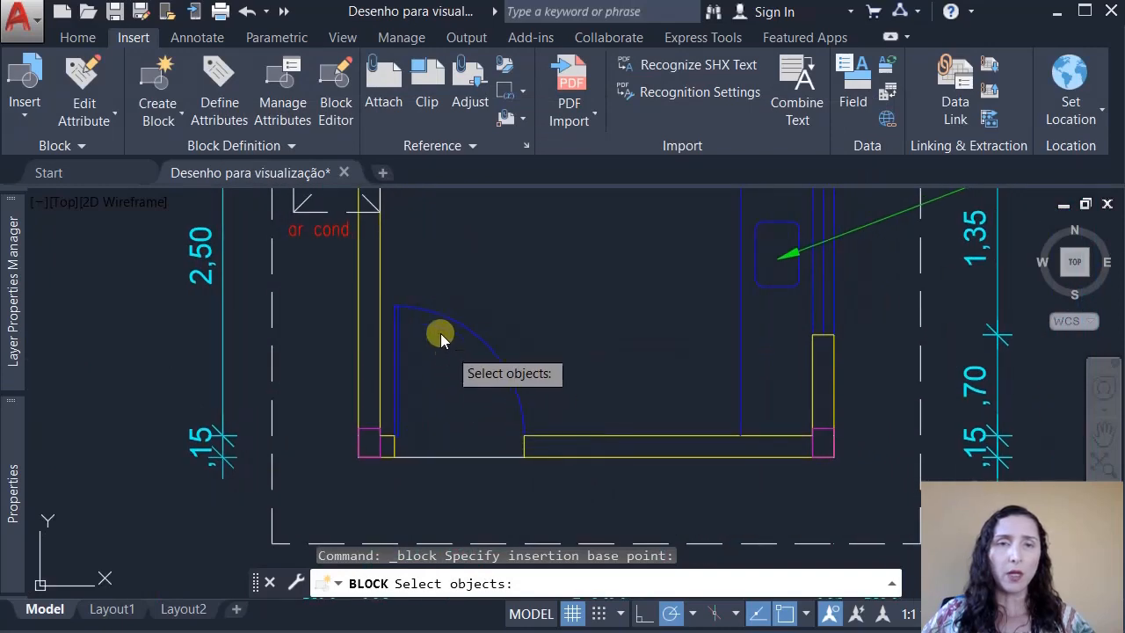
click(442, 291)
click(400, 321)
click(398, 321)
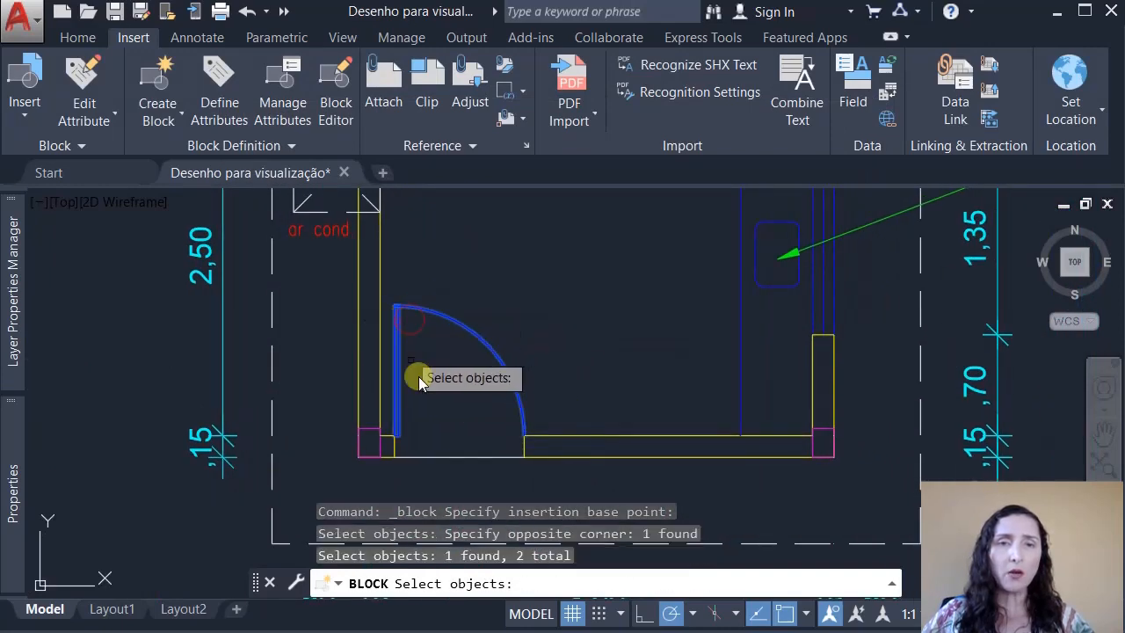
key(Return)
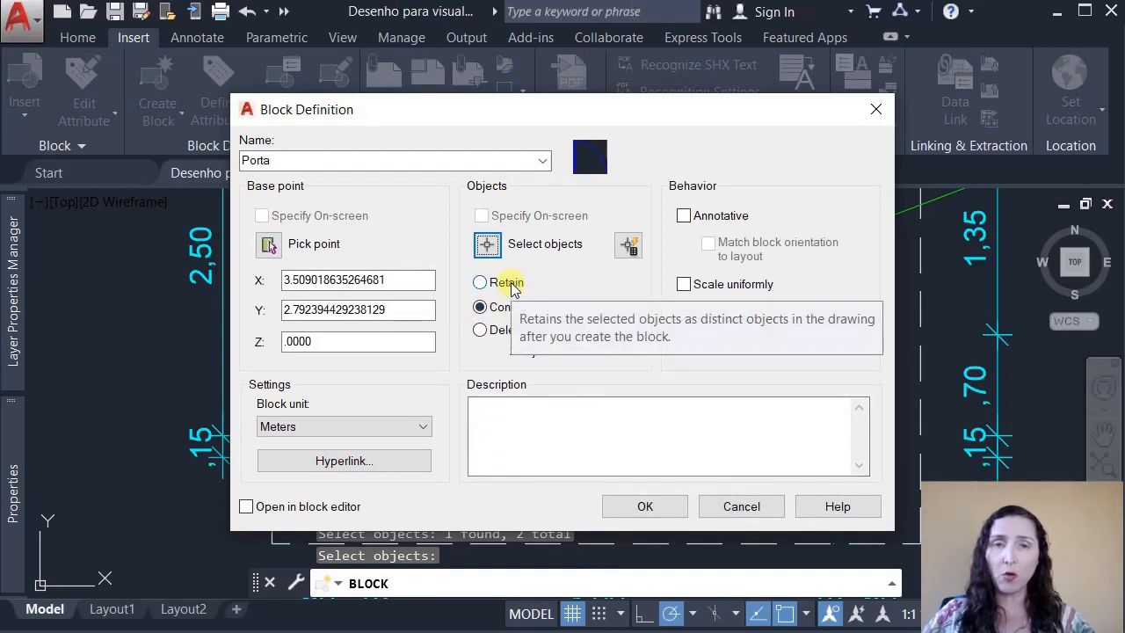
- Set the selected objects to Convert to block and create the Porta block
click(512, 287)
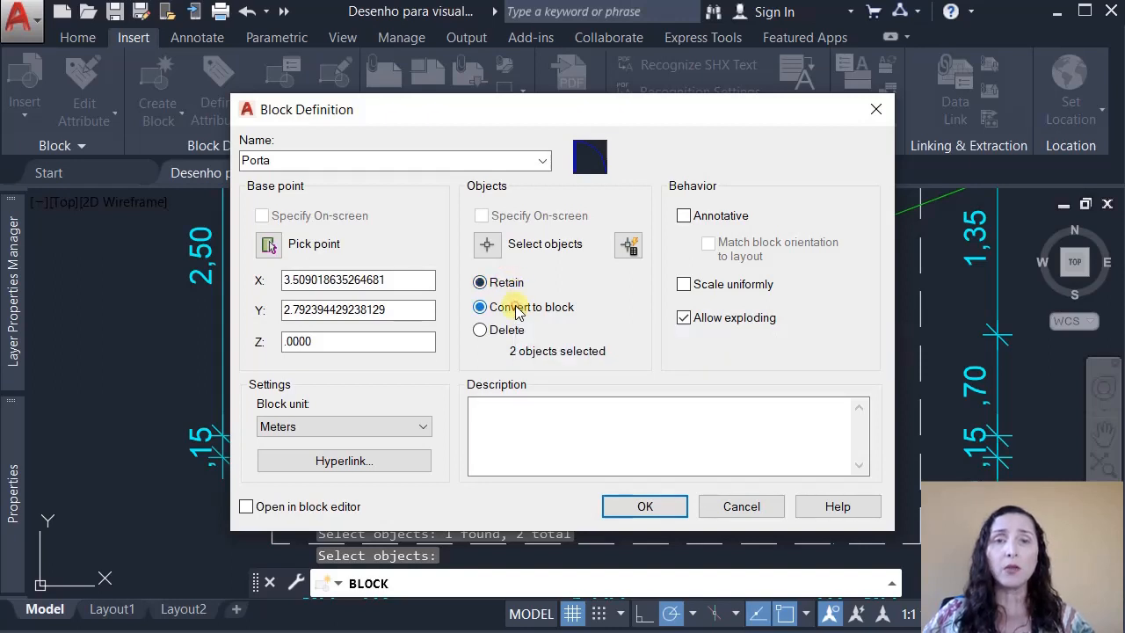
click(517, 309)
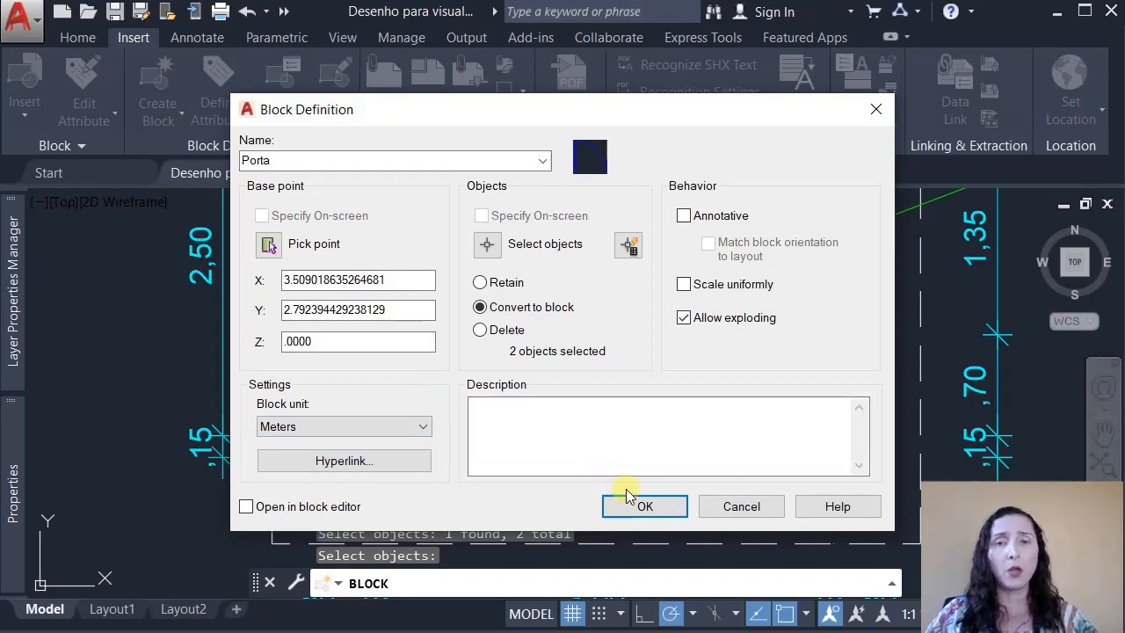
click(664, 510)
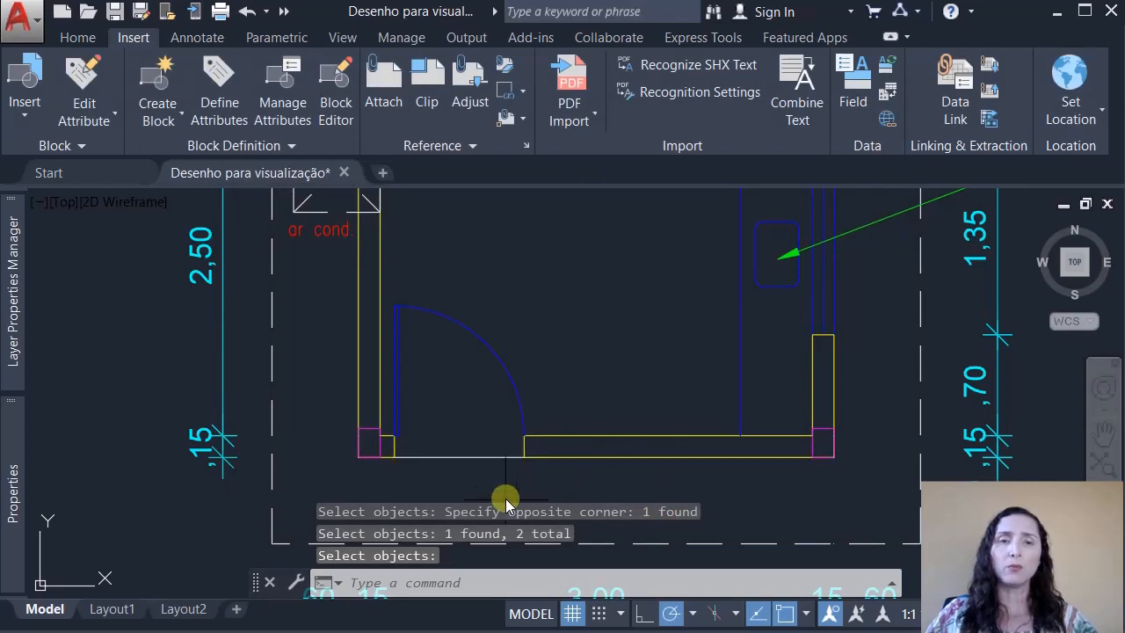
- Examine the door block's base point in the plan and check the Insertion object snap setting
click(501, 362)
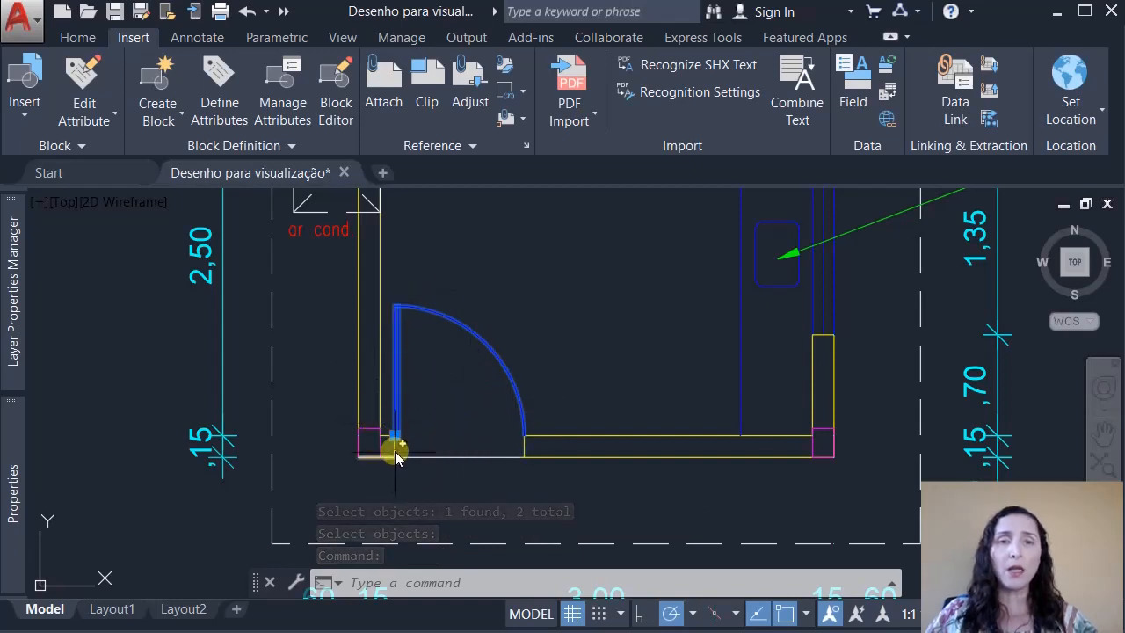
scroll(389, 444, up, 5)
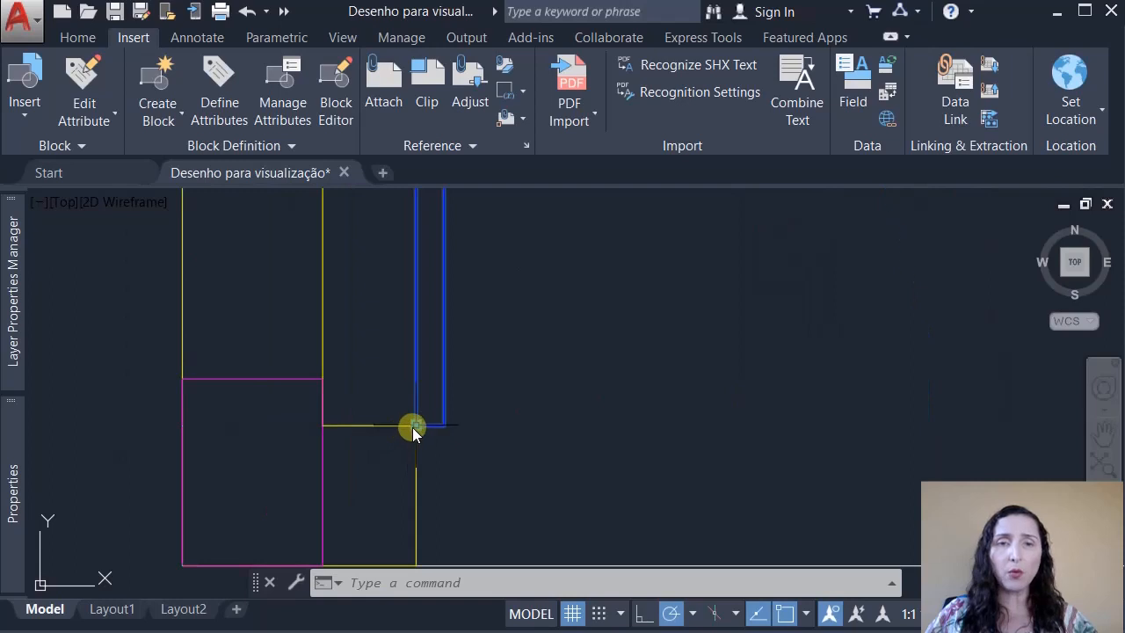
scroll(416, 428, down, 5)
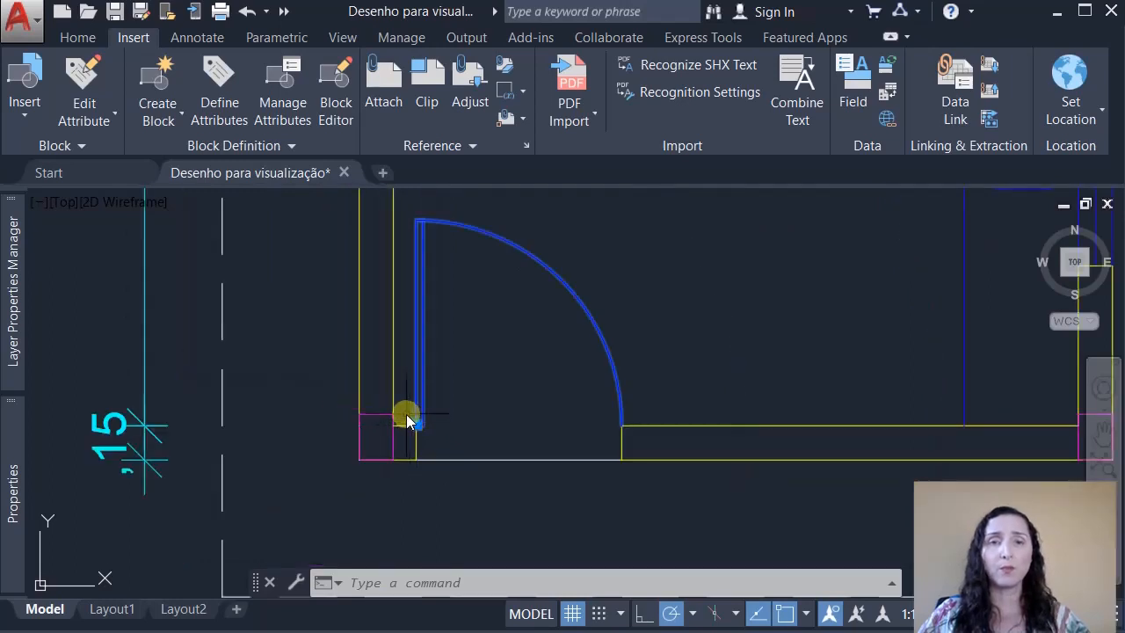
click(806, 615)
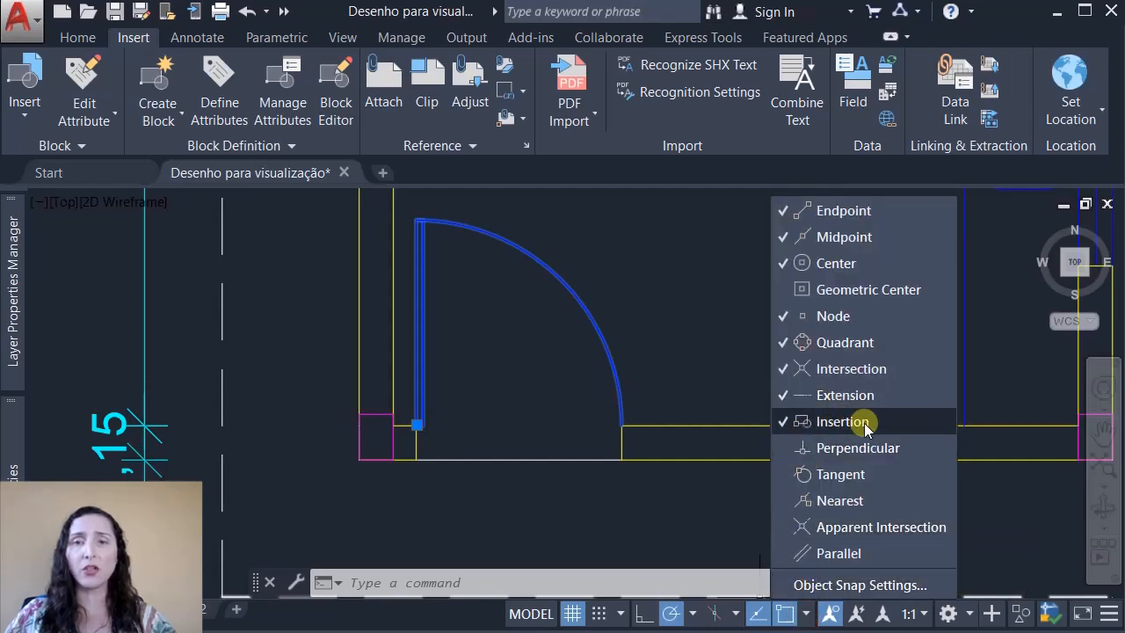
click(688, 345)
key(Escape)
key(Escape)
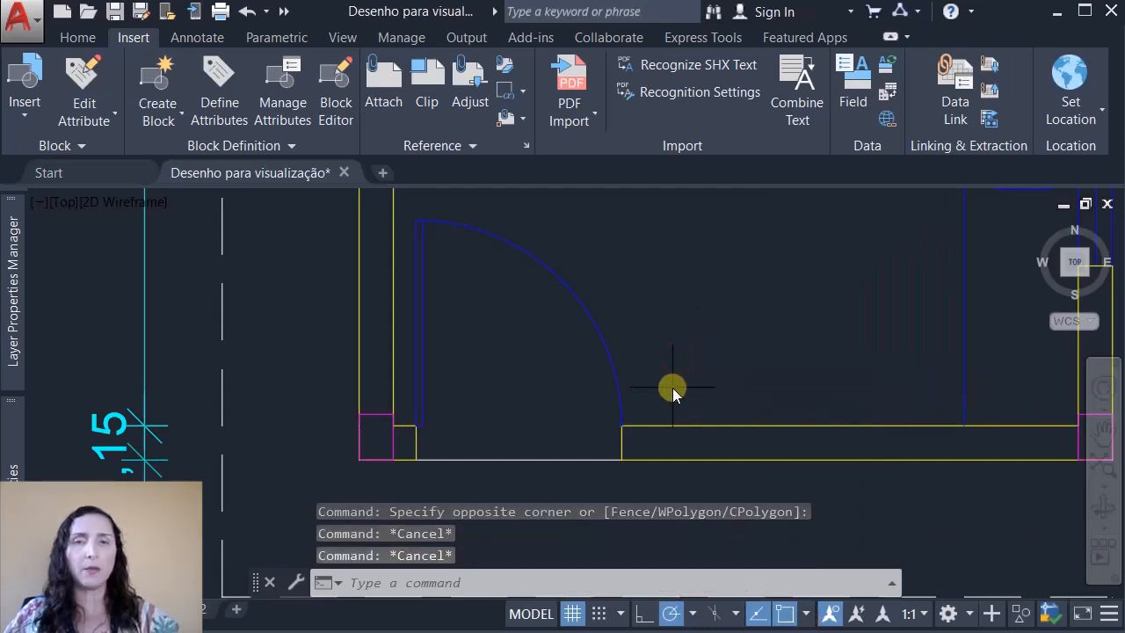
scroll(670, 382, down, 5)
middle_drag(663, 384, 407, 396)
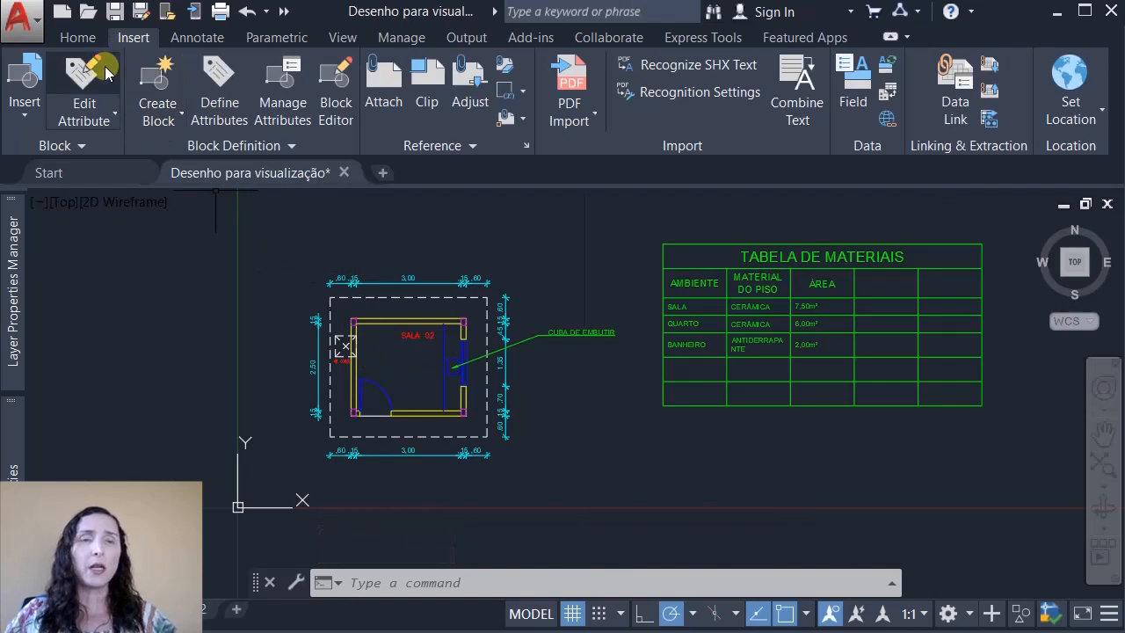
click(26, 80)
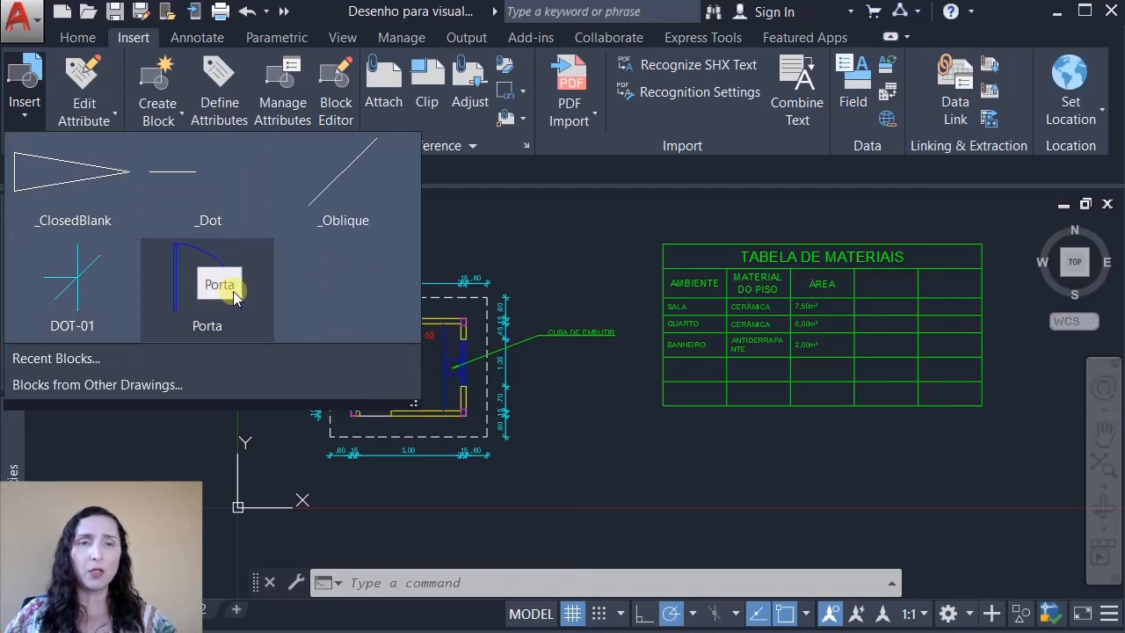
click(202, 309)
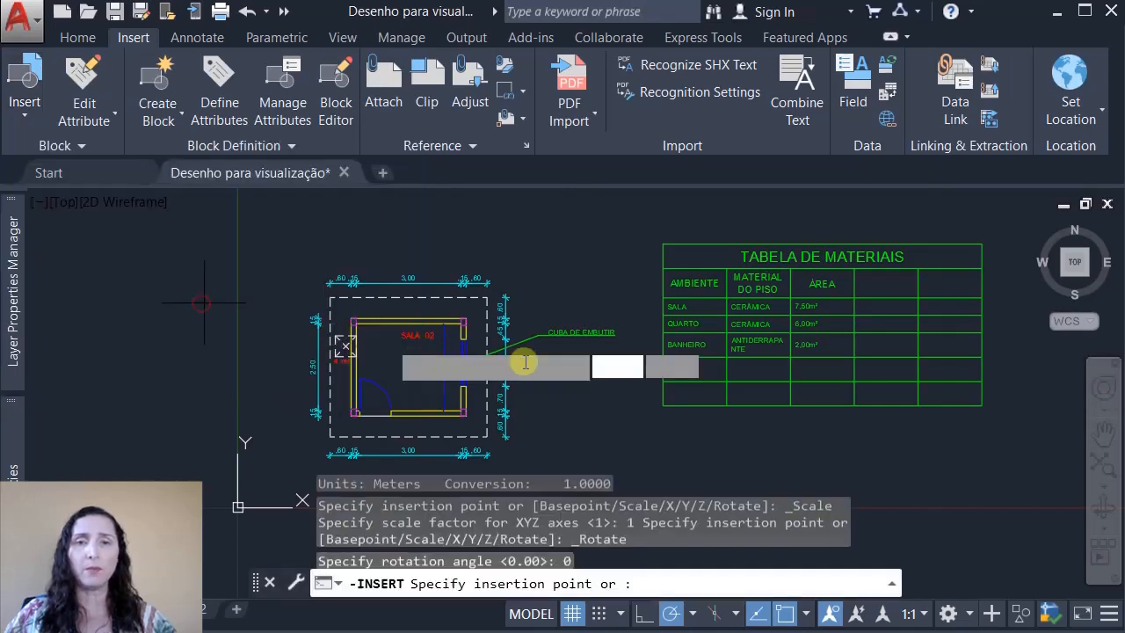
key(Escape)
key(Escape)
key(Escape)
- Insert a copy of the recent block Porta in the empty area left of the floor plan and close the block palette
text(I)
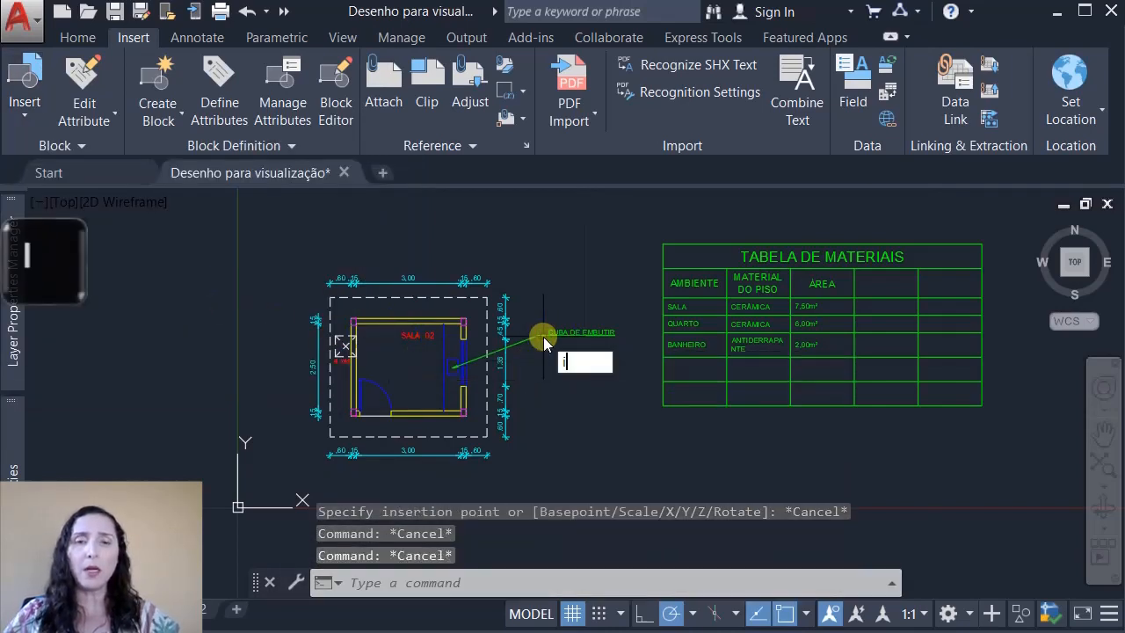
key(Return)
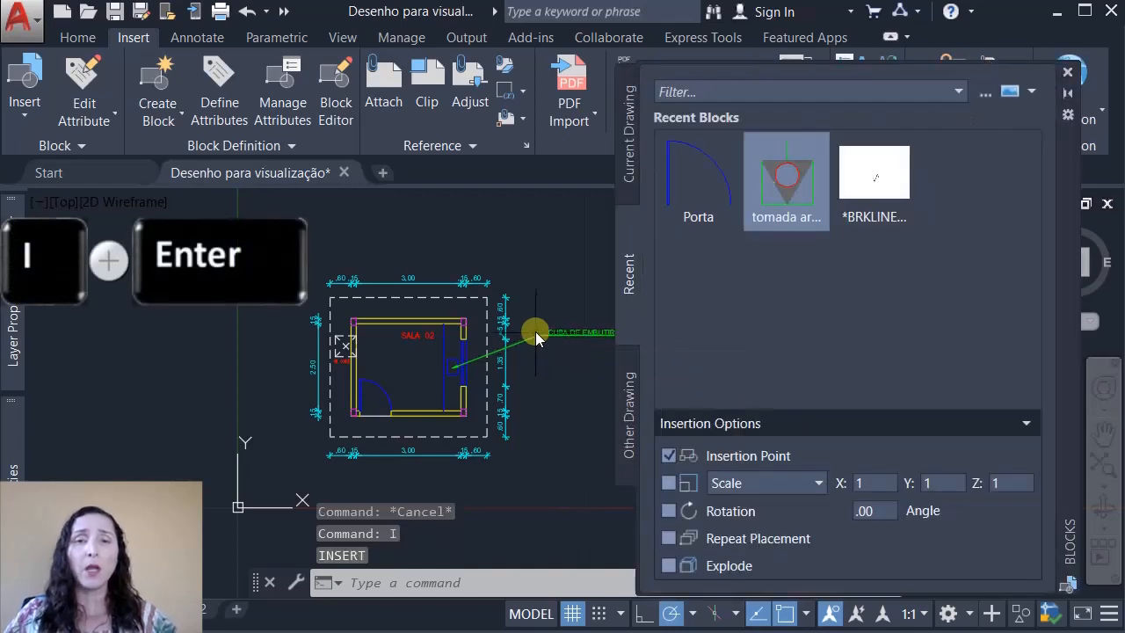
click(603, 330)
click(722, 218)
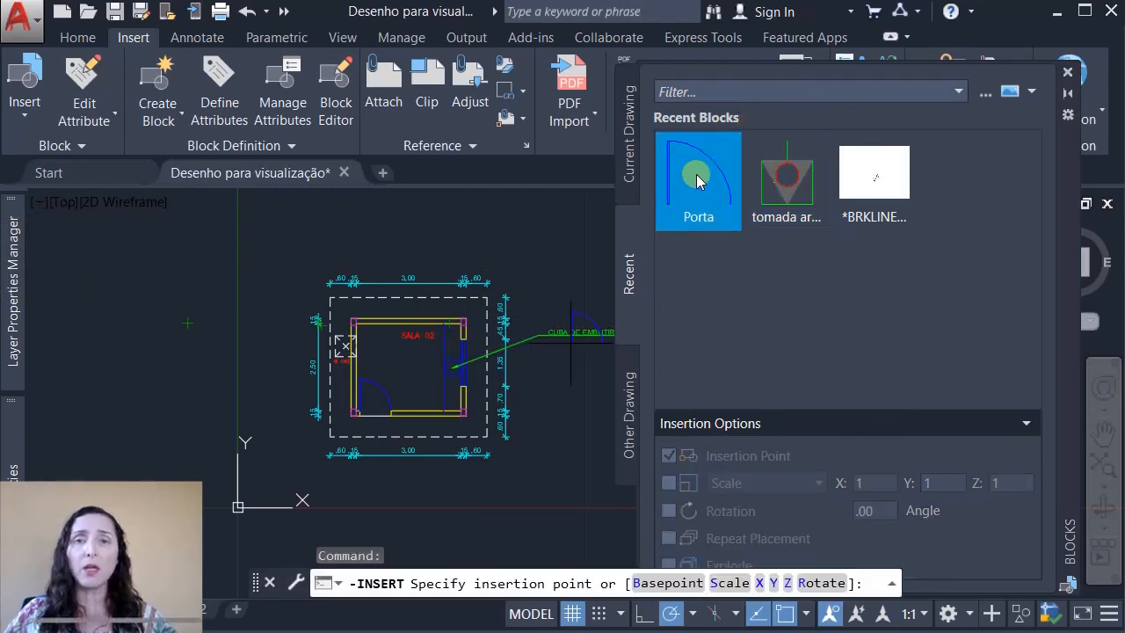
mouse_move(688, 182)
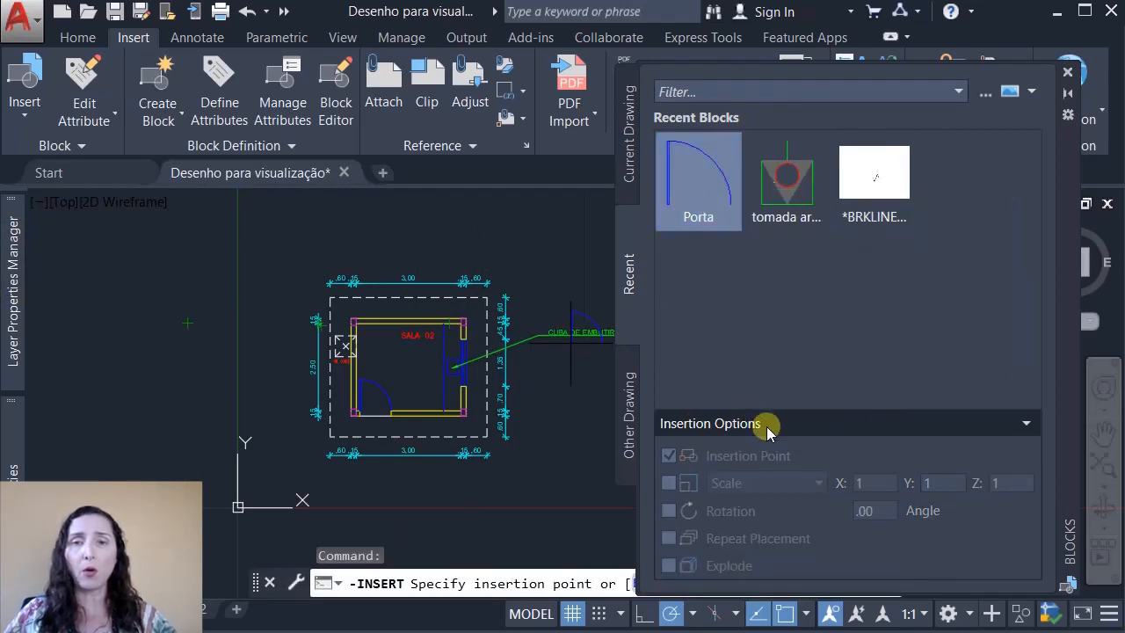
click(210, 423)
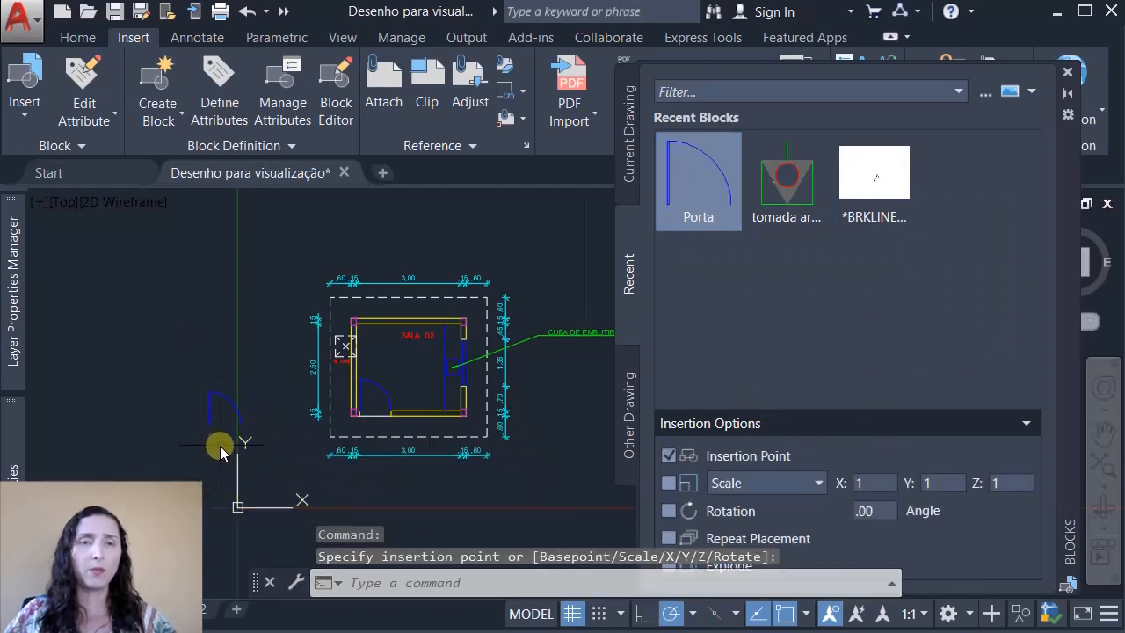
scroll(220, 448, up, 5)
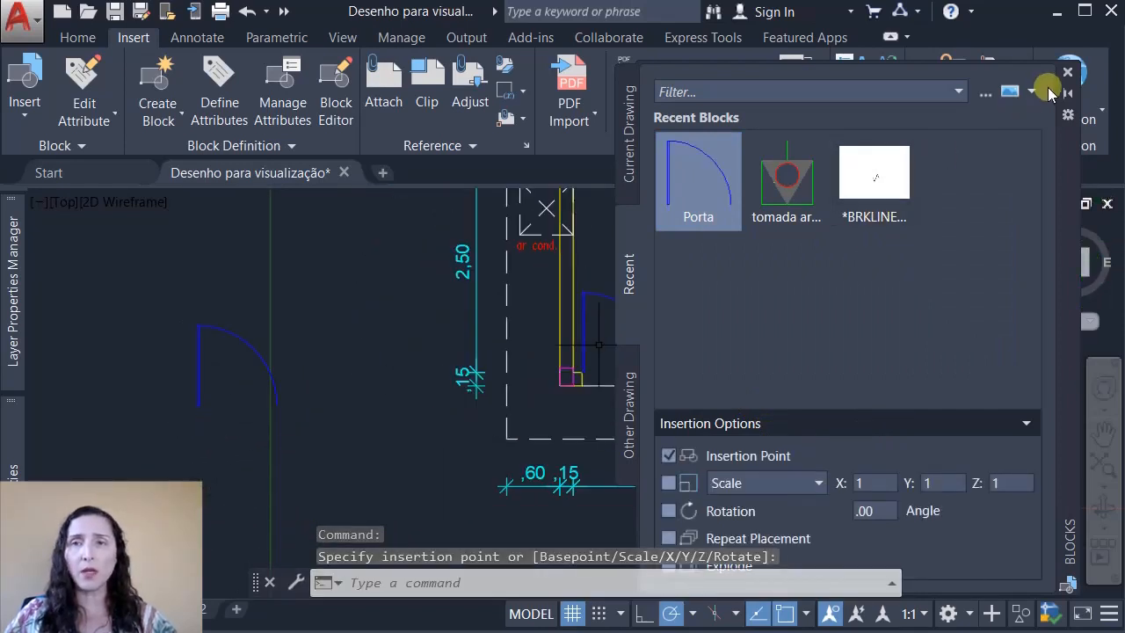
click(1072, 72)
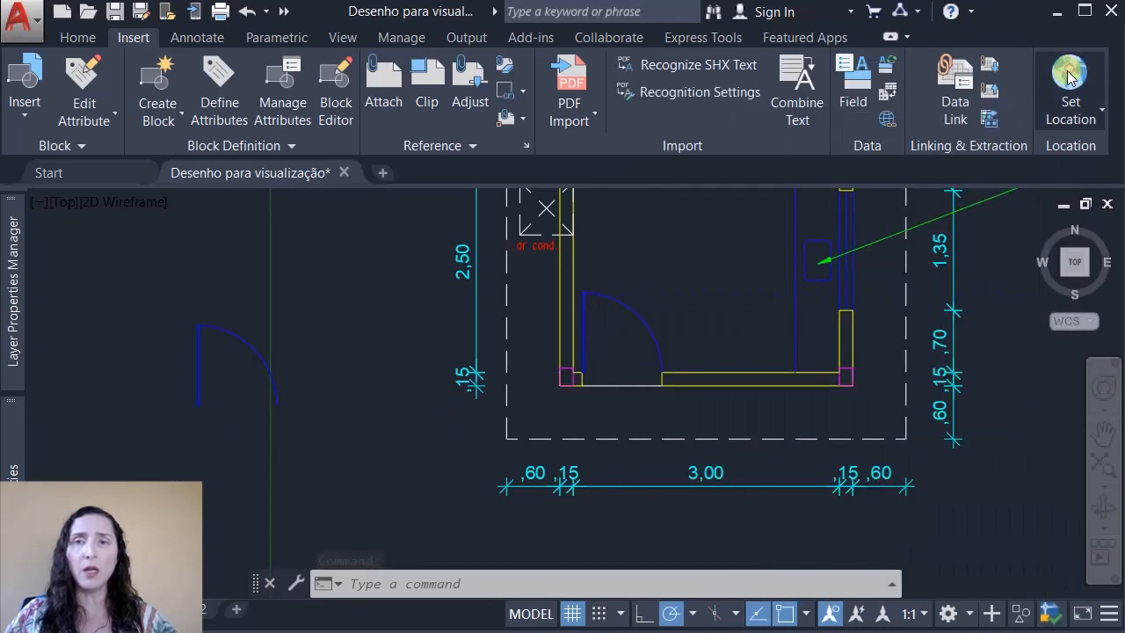
- Examine the base points of the two Porta block references and check the Porta entry among the drawing's insertable blocks
click(234, 330)
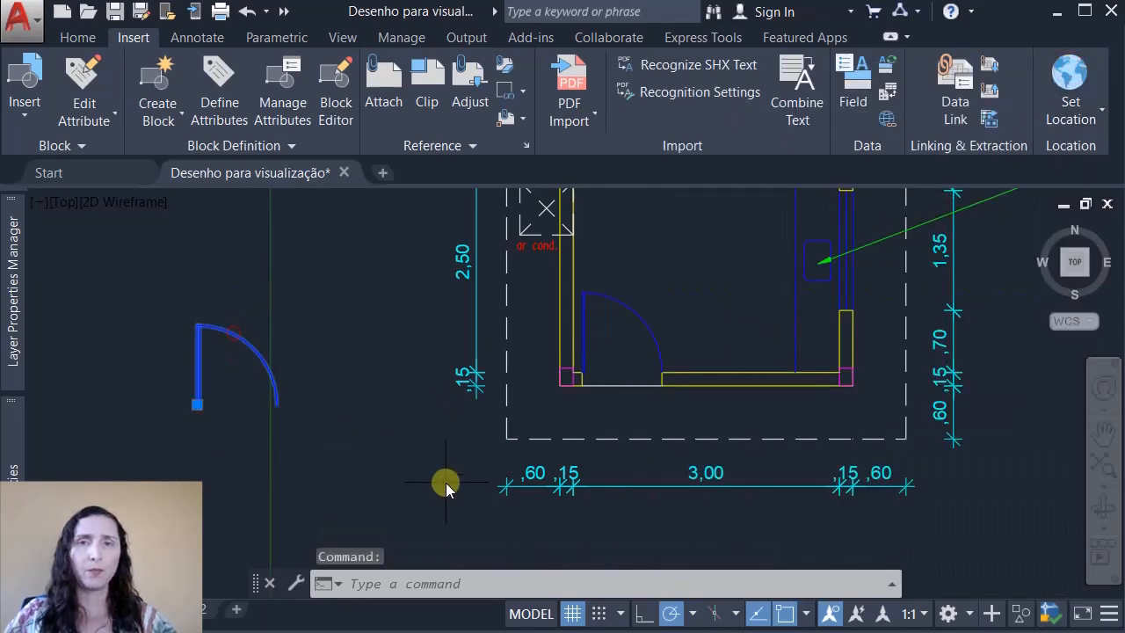
click(641, 313)
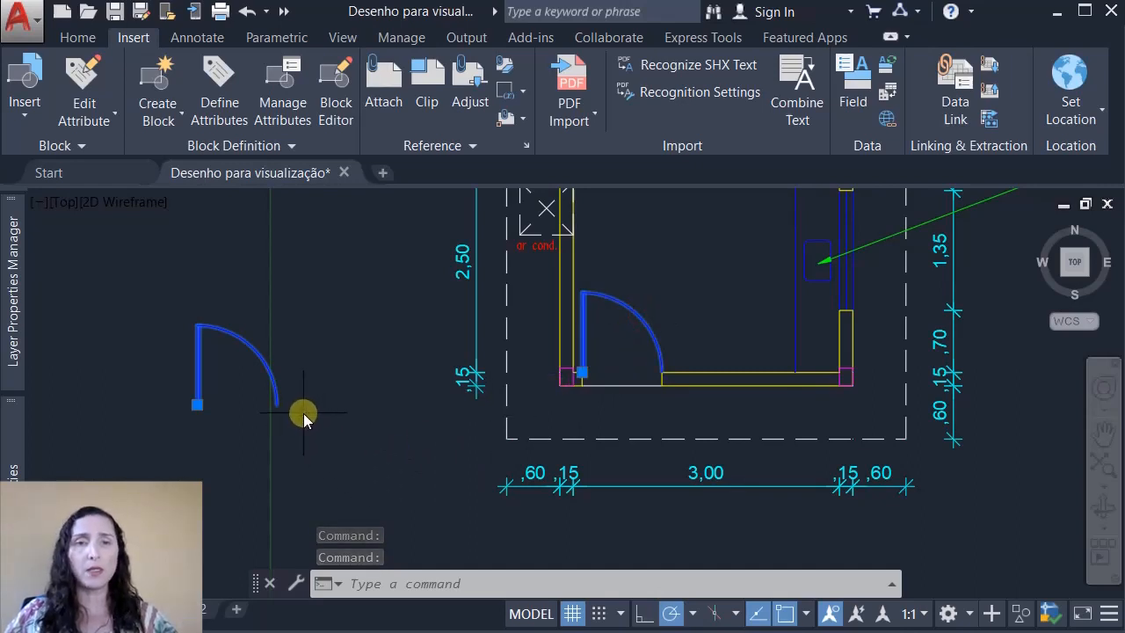
scroll(303, 413, down, 4)
scroll(233, 426, up, 4)
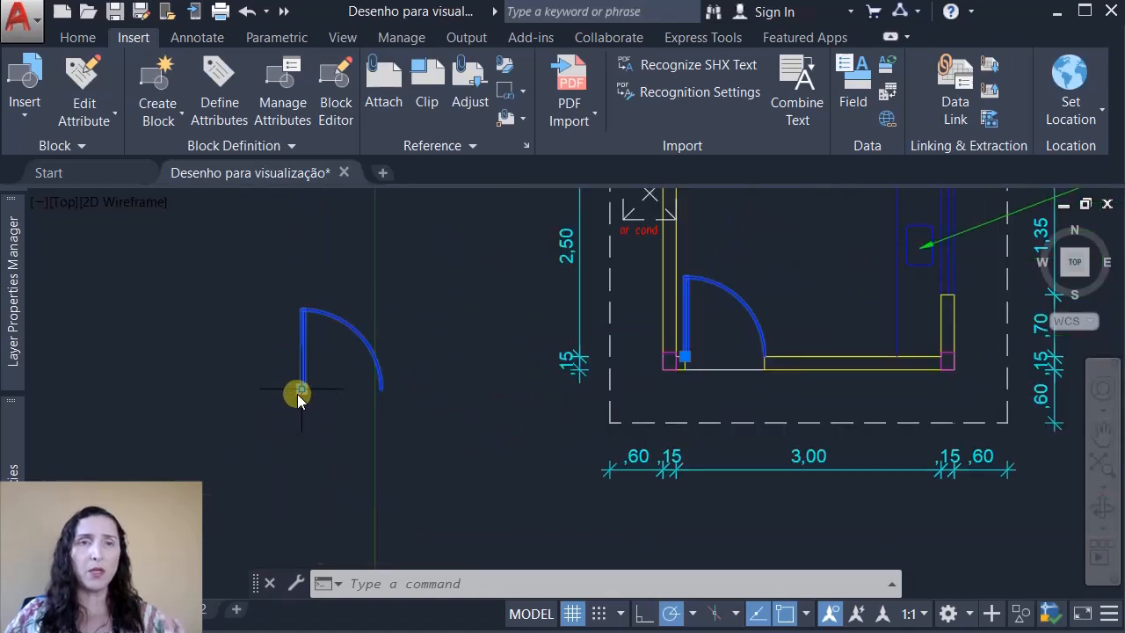
click(13, 114)
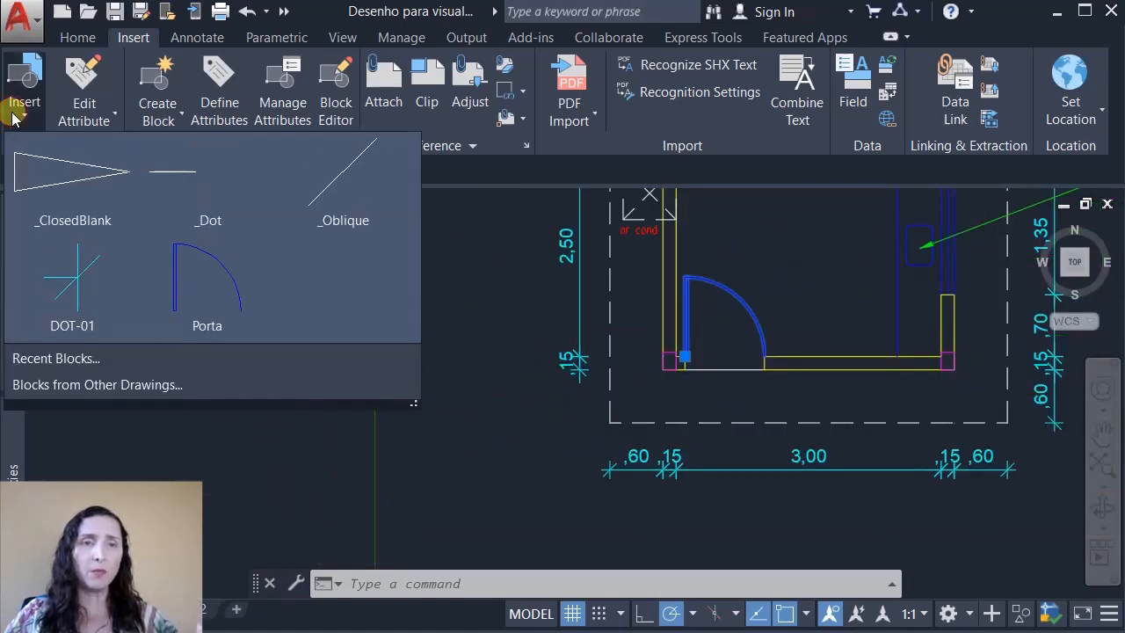
click(202, 307)
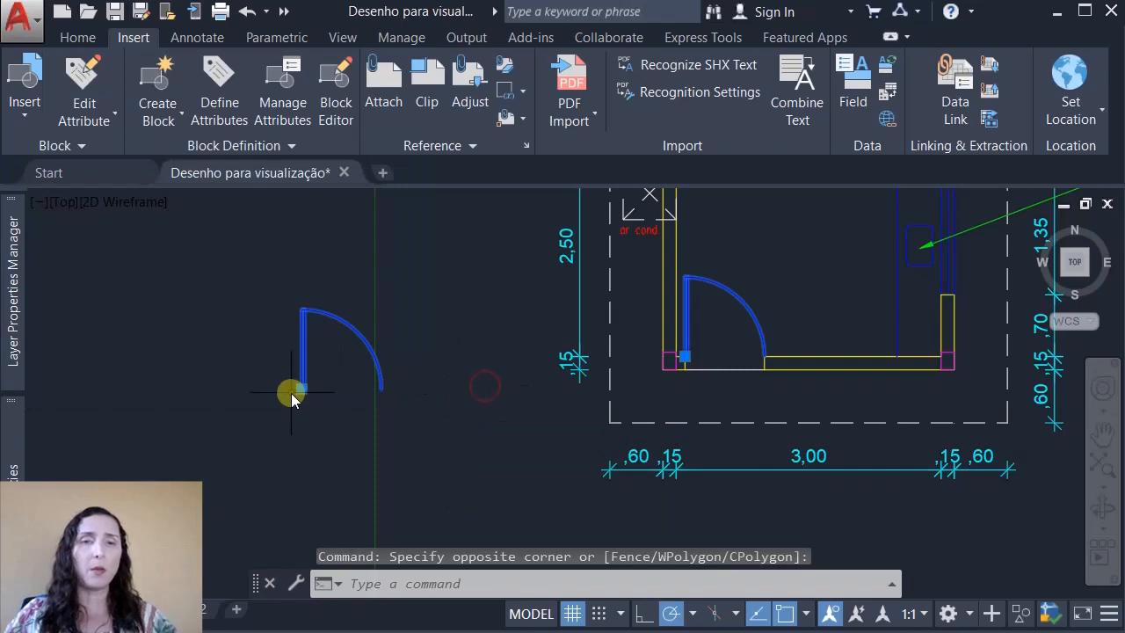
key(Escape)
key(Escape)
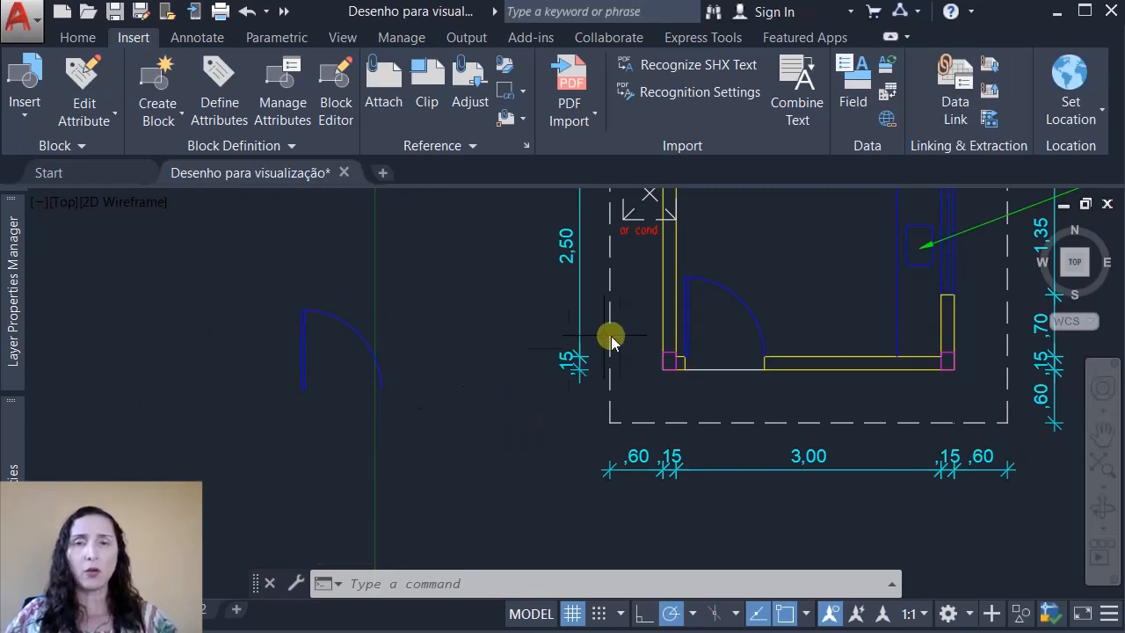
- Explode the Porta block in the floor plan's door opening
click(733, 292)
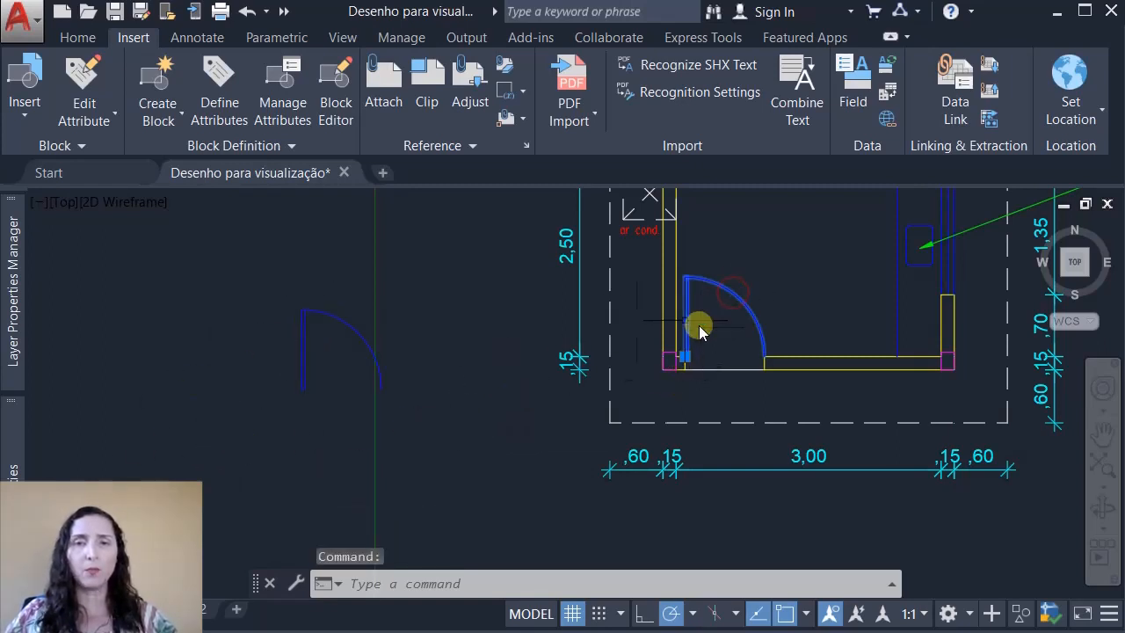
scroll(677, 369, down, 4)
middle_drag(629, 374, 494, 376)
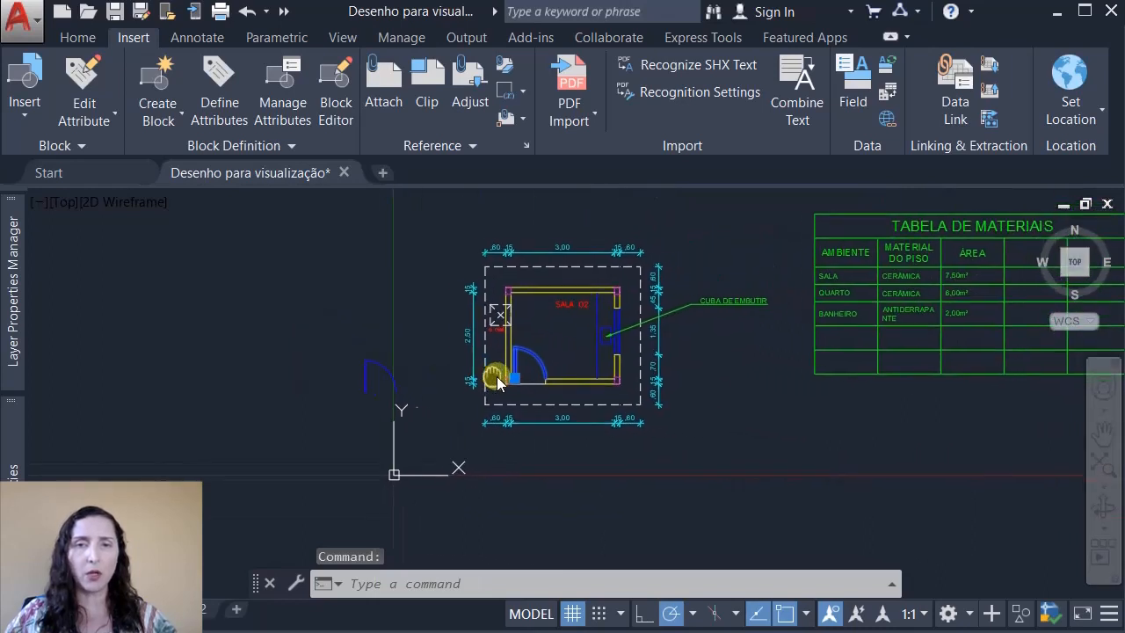
text(x)
key(Return)
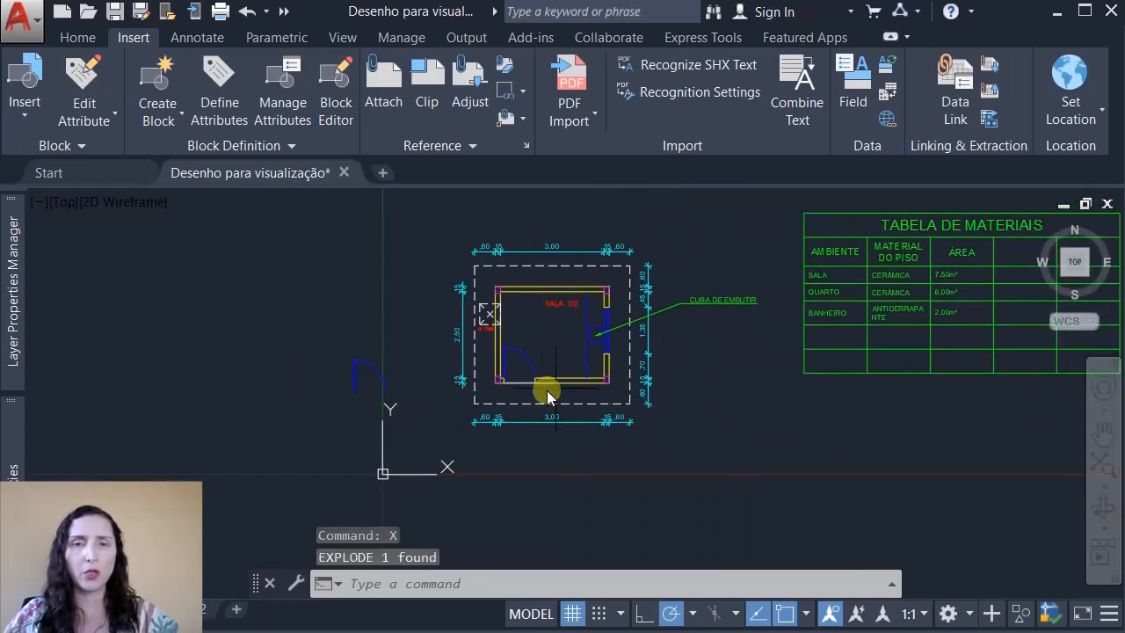
- Inspect the exploded door's leaf and swing arc separately and check which layer each one is on
scroll(518, 384, up, 5)
click(508, 259)
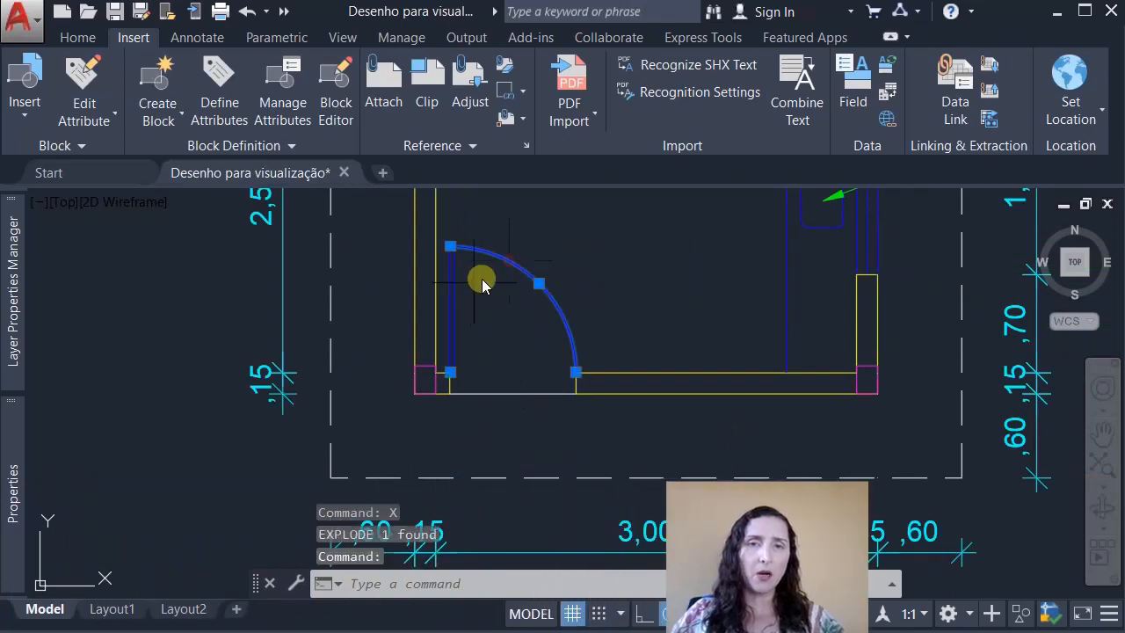
key(Escape)
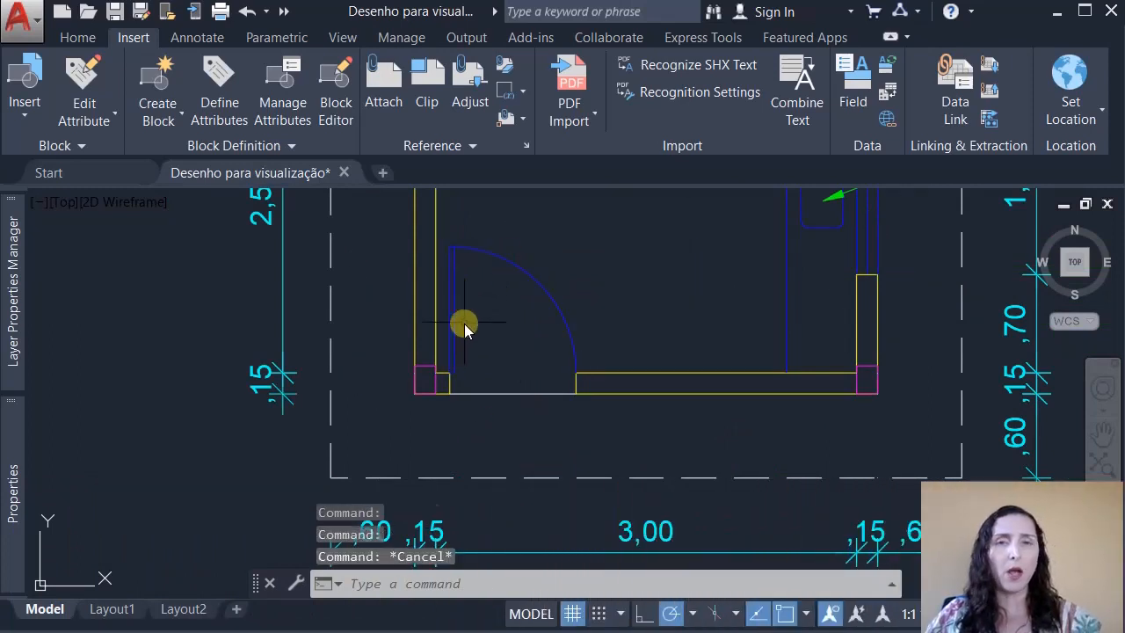
click(454, 312)
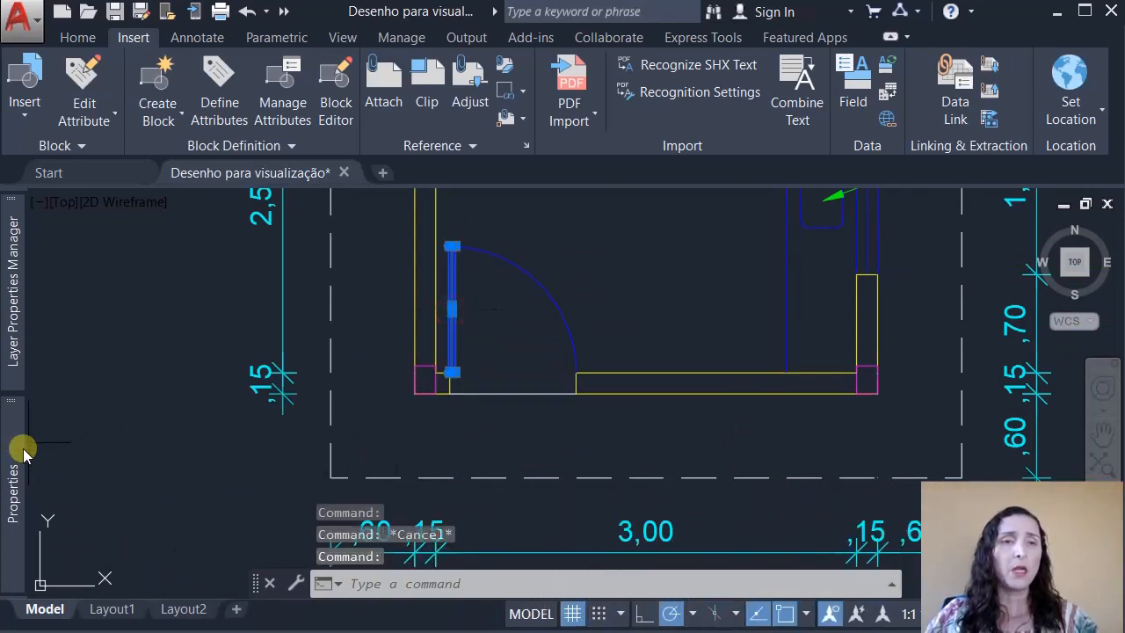
mouse_move(12, 477)
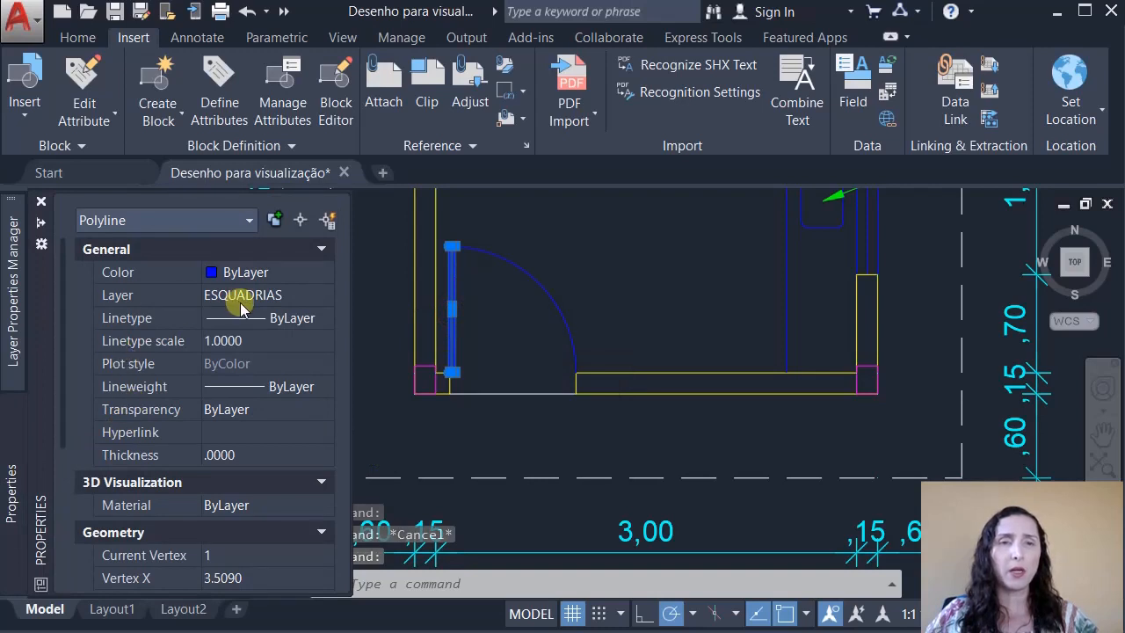
click(535, 281)
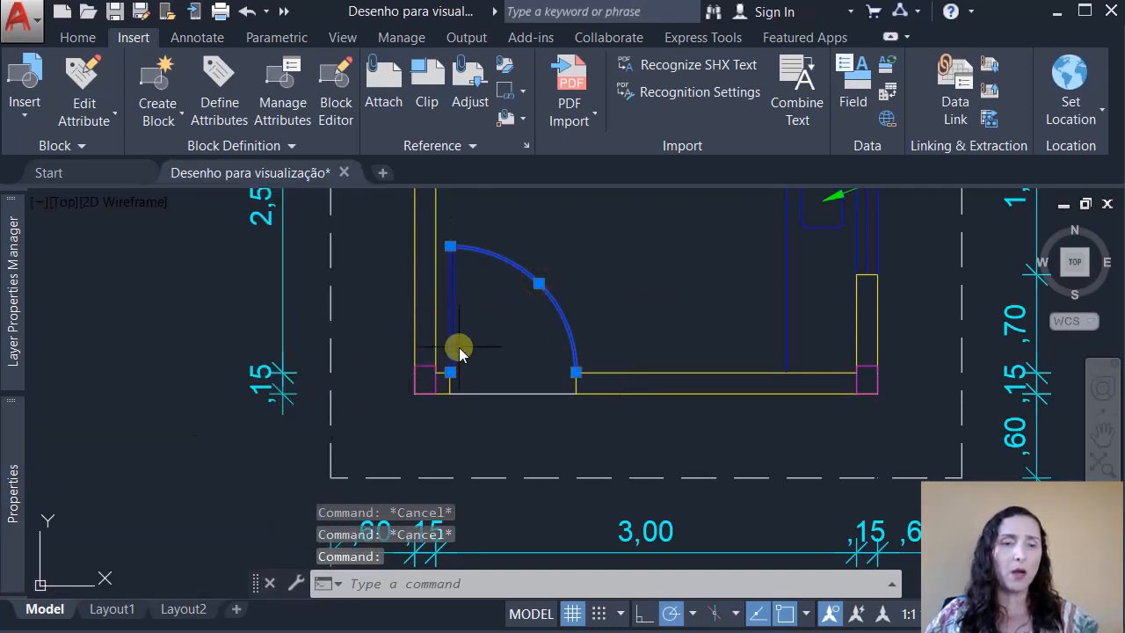
key(Escape)
click(548, 294)
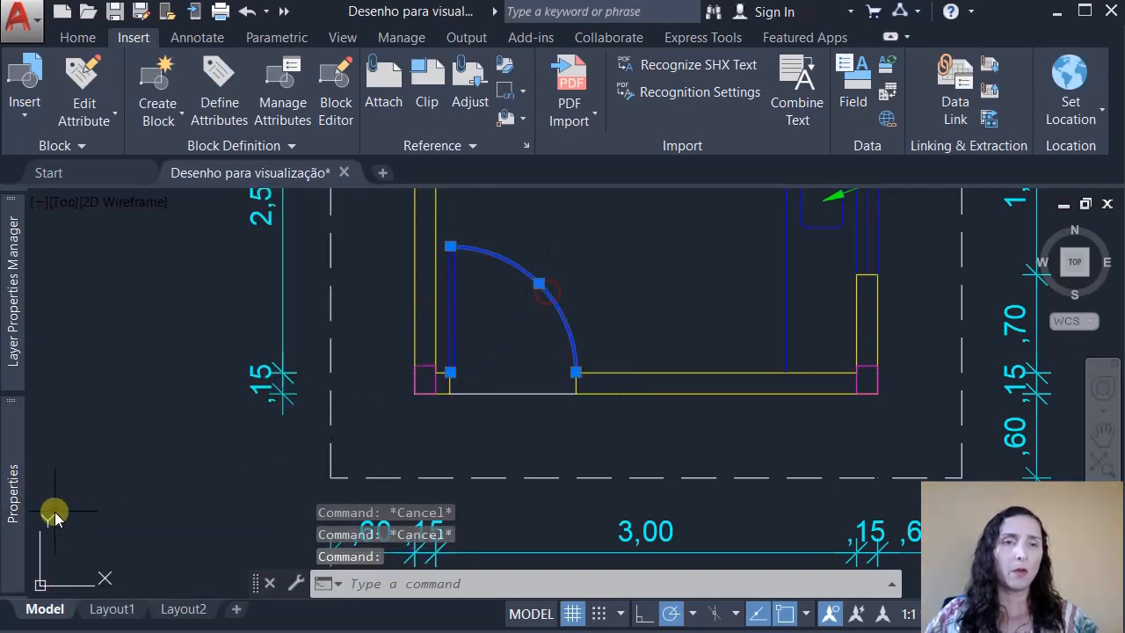
mouse_move(16, 497)
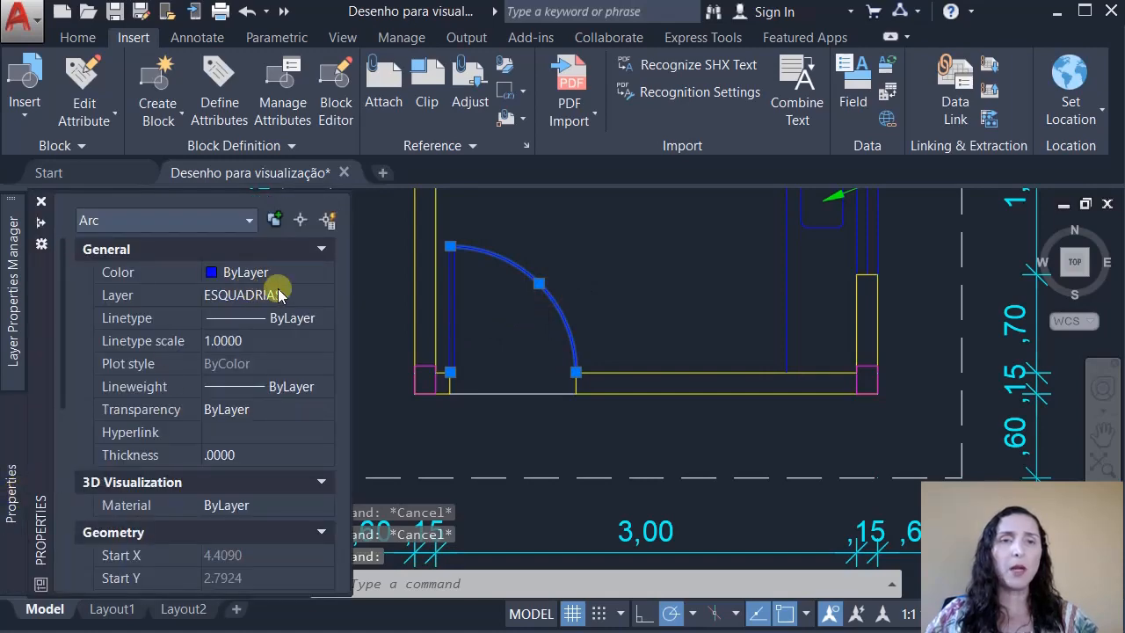
key(Escape)
- Inspect the layer and color properties of the Porta block copy outside the floor plan
scroll(334, 356, down, 5)
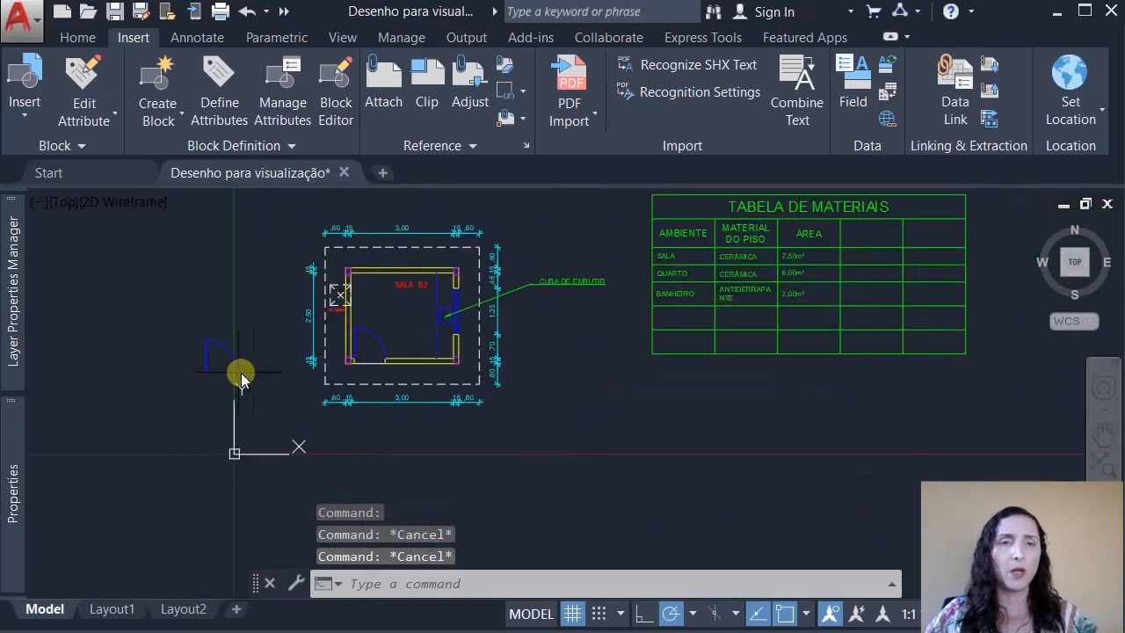
middle_drag(241, 377, 398, 360)
scroll(398, 361, up, 5)
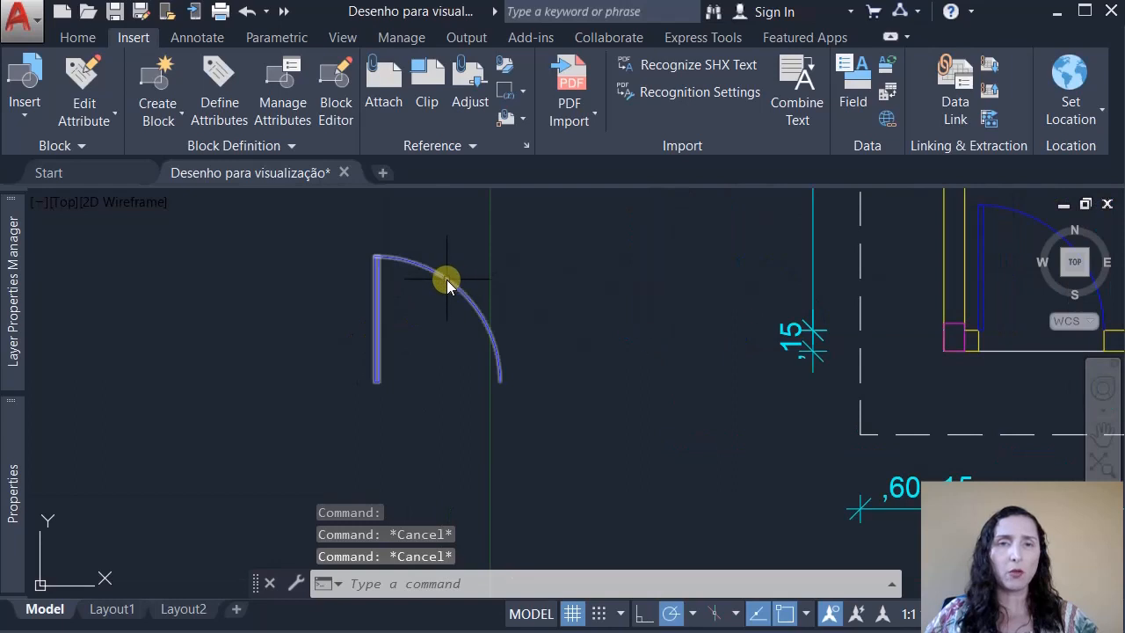
click(445, 282)
mouse_move(12, 479)
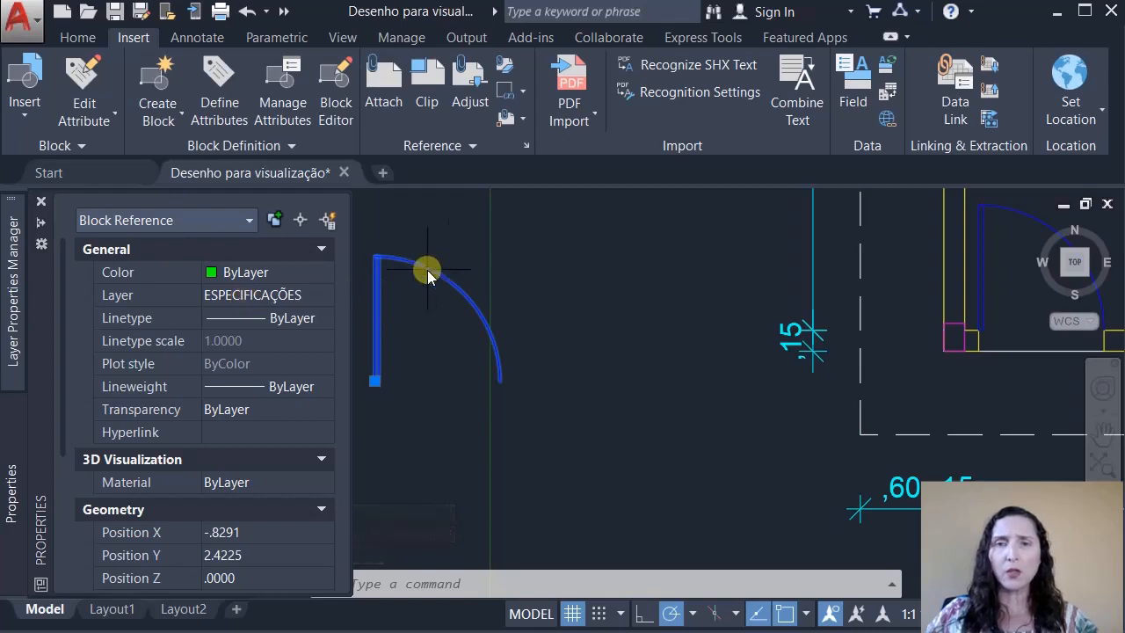
mouse_move(428, 276)
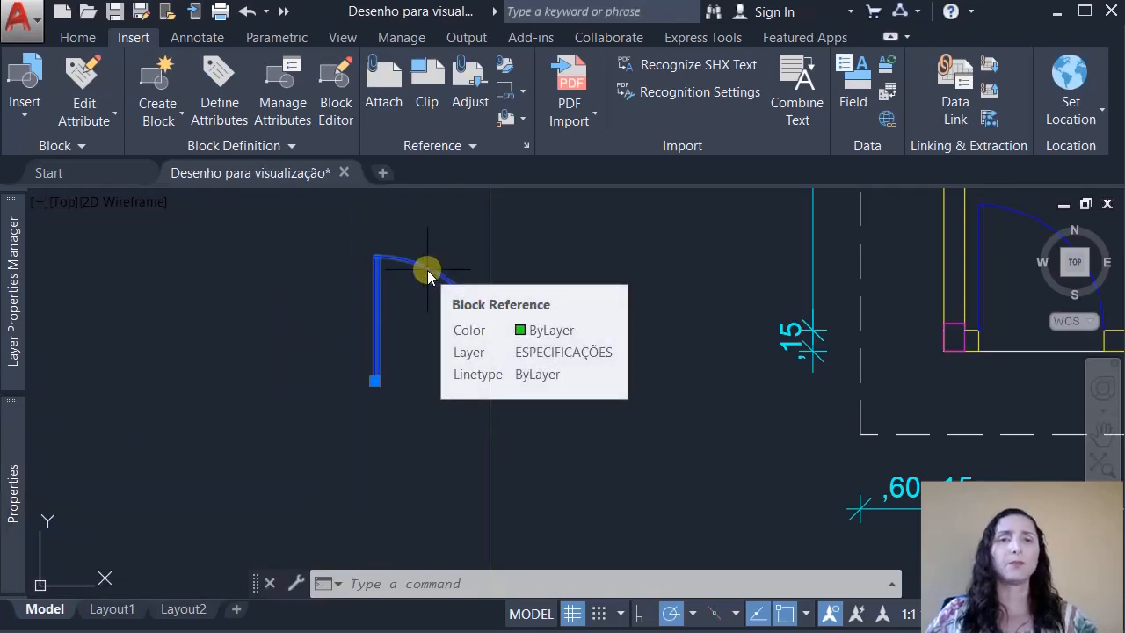
- Compare the Porta block copy with the exploded door leaf and arc in the plan, and clear the selection
scroll(428, 276, down, 5)
middle_drag(451, 289, 307, 365)
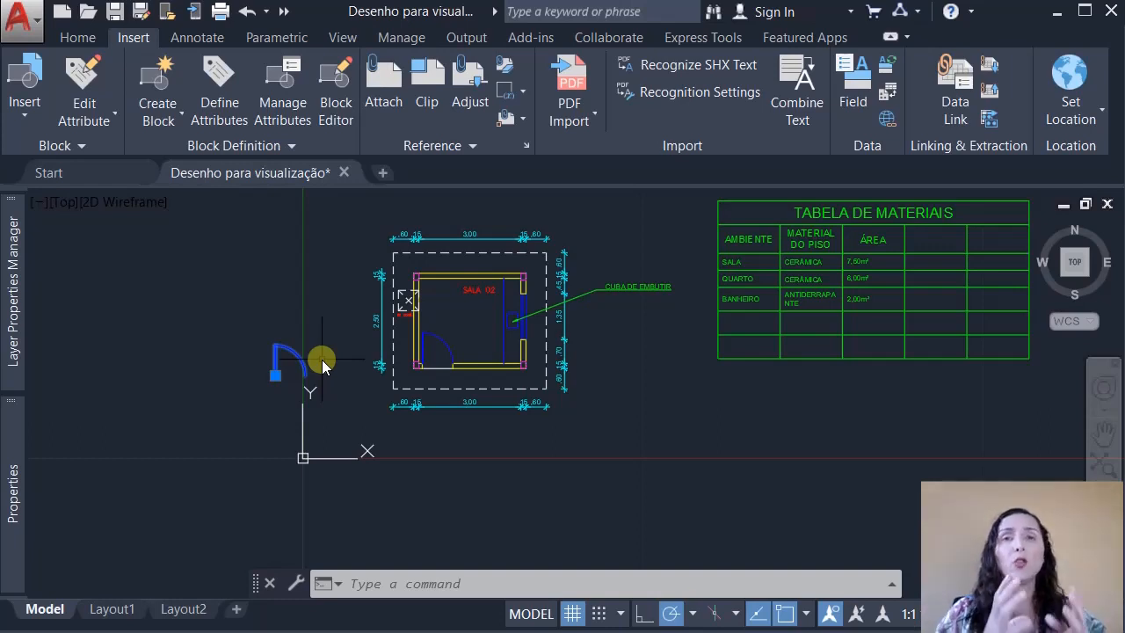
scroll(303, 369, up, 4)
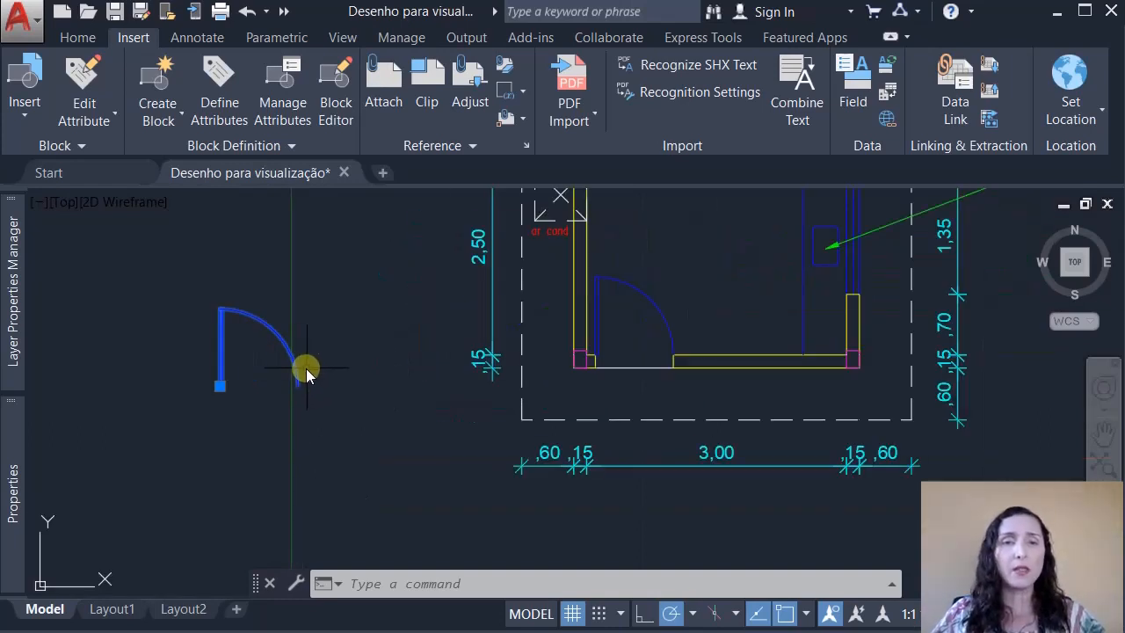
click(640, 294)
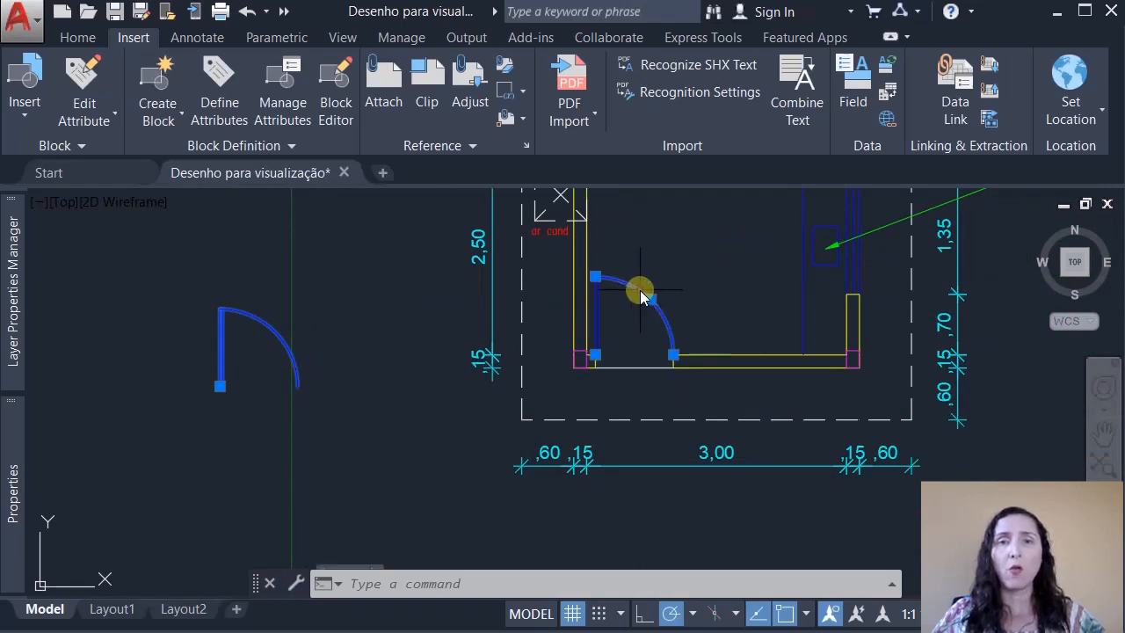
click(603, 313)
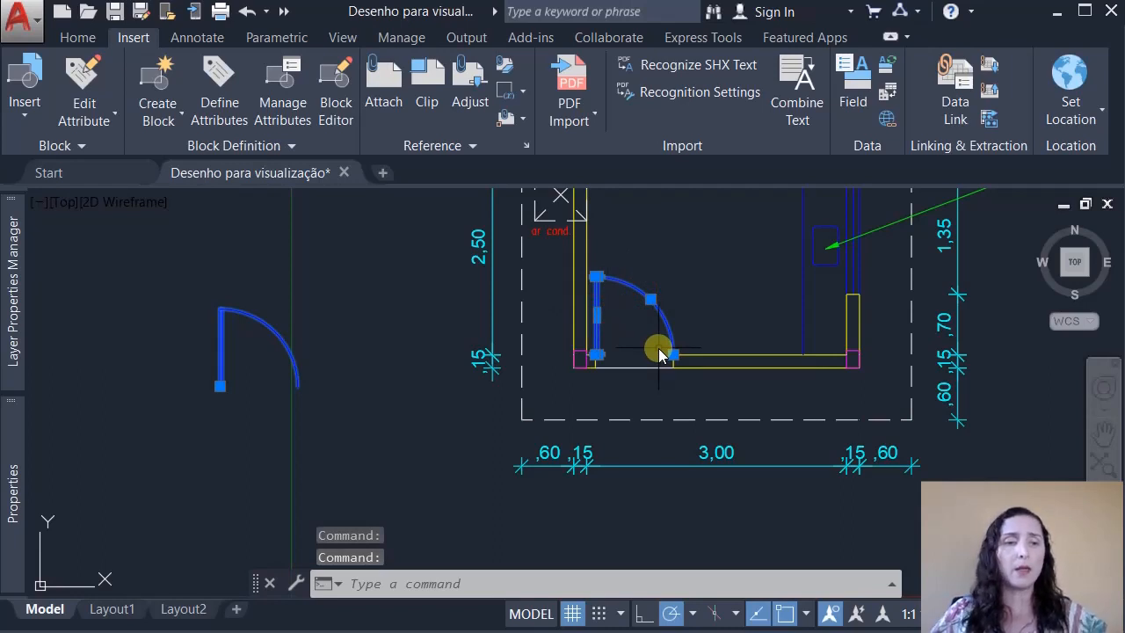
key(Escape)
key(Escape)
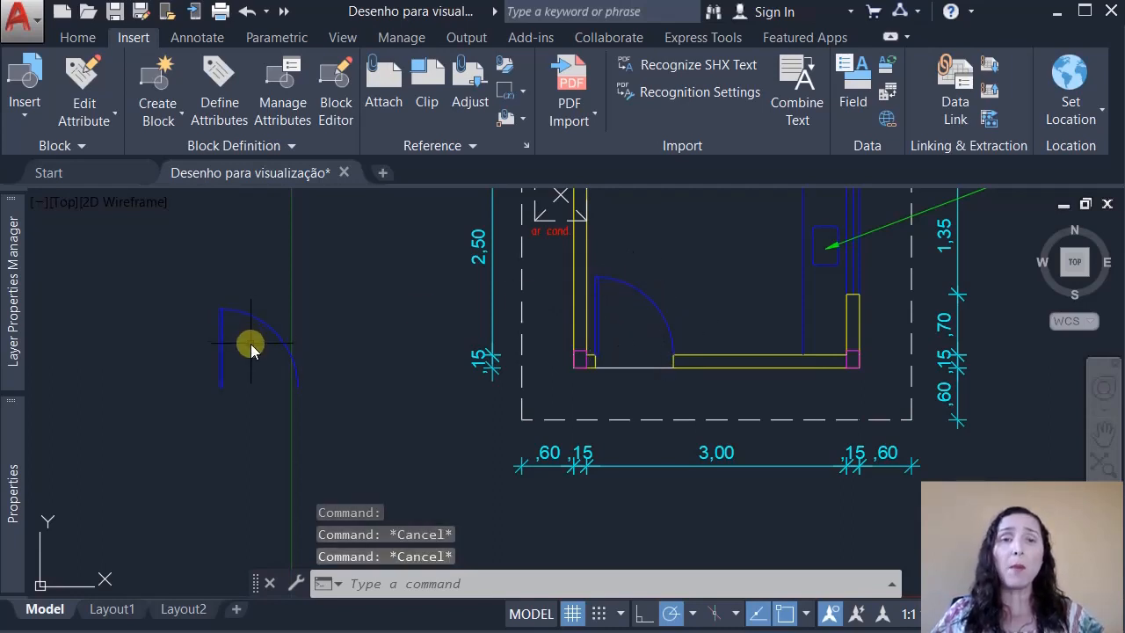
click(761, 514)
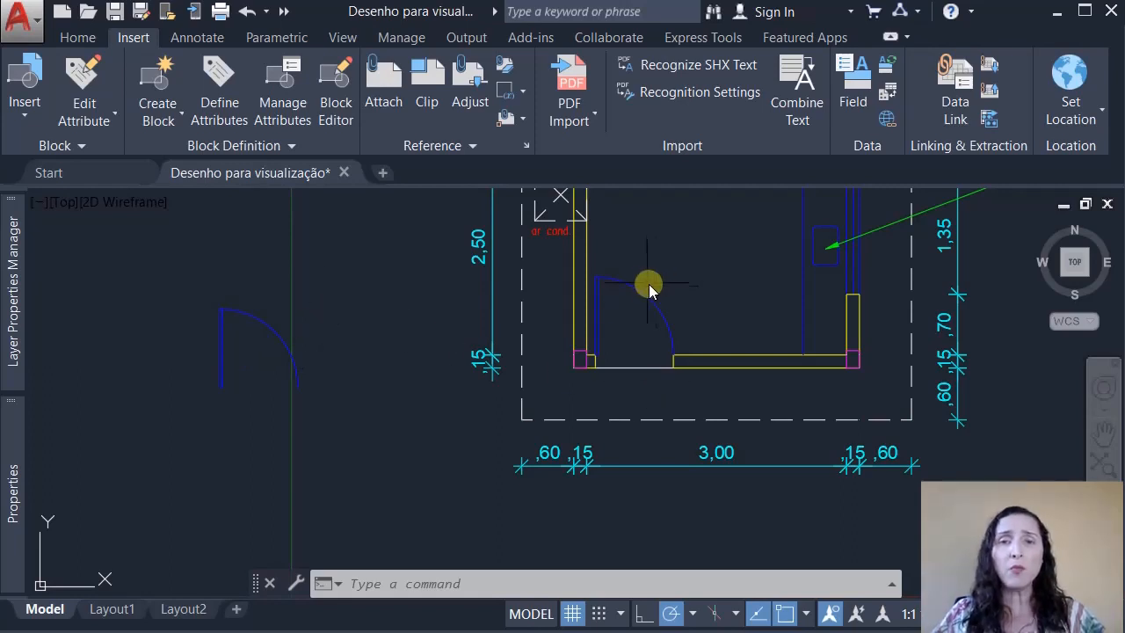
- Move the floor plan's door leaf and swing arc to the layer that displays them in white
scroll(657, 287, up, 2)
scroll(659, 290, up, 2)
click(619, 299)
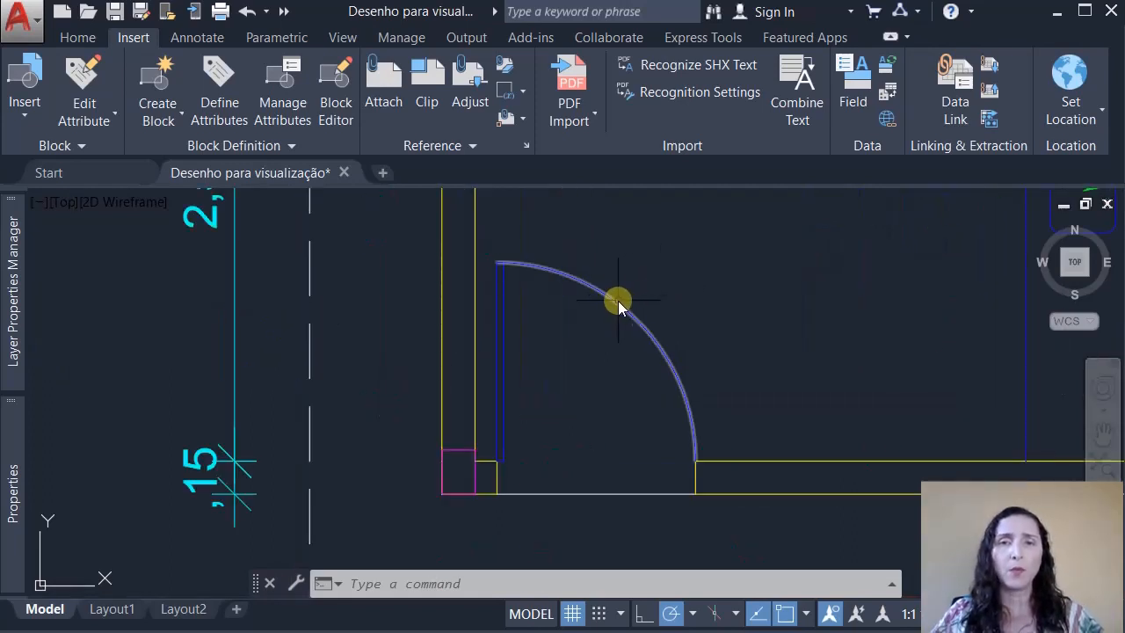
click(501, 332)
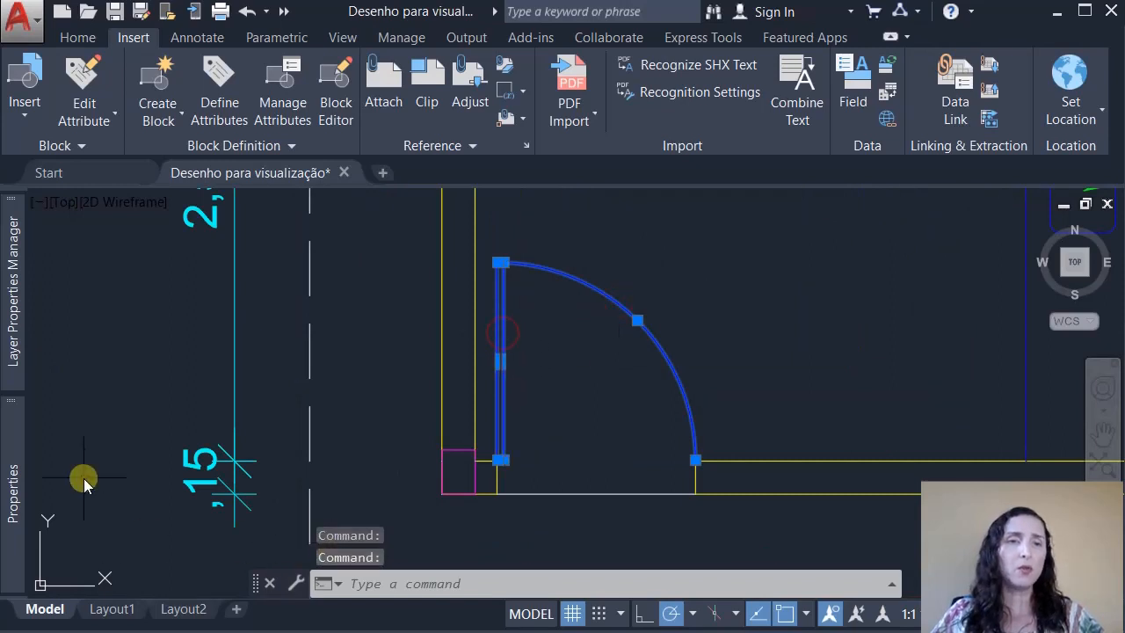
click(264, 294)
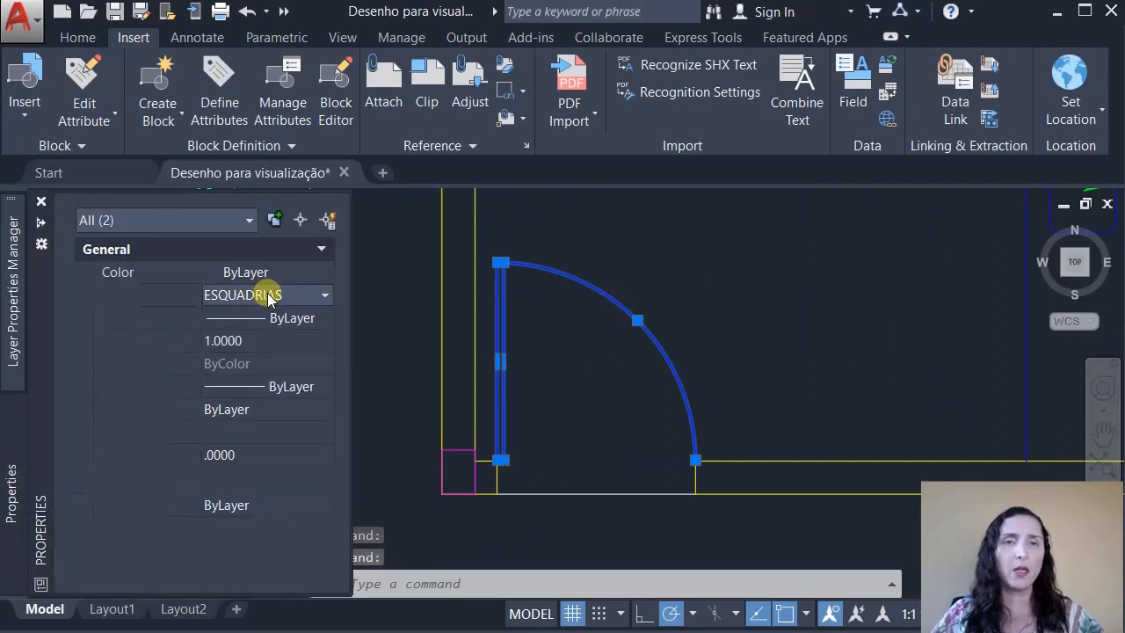
click(315, 297)
scroll(272, 322, up, 1)
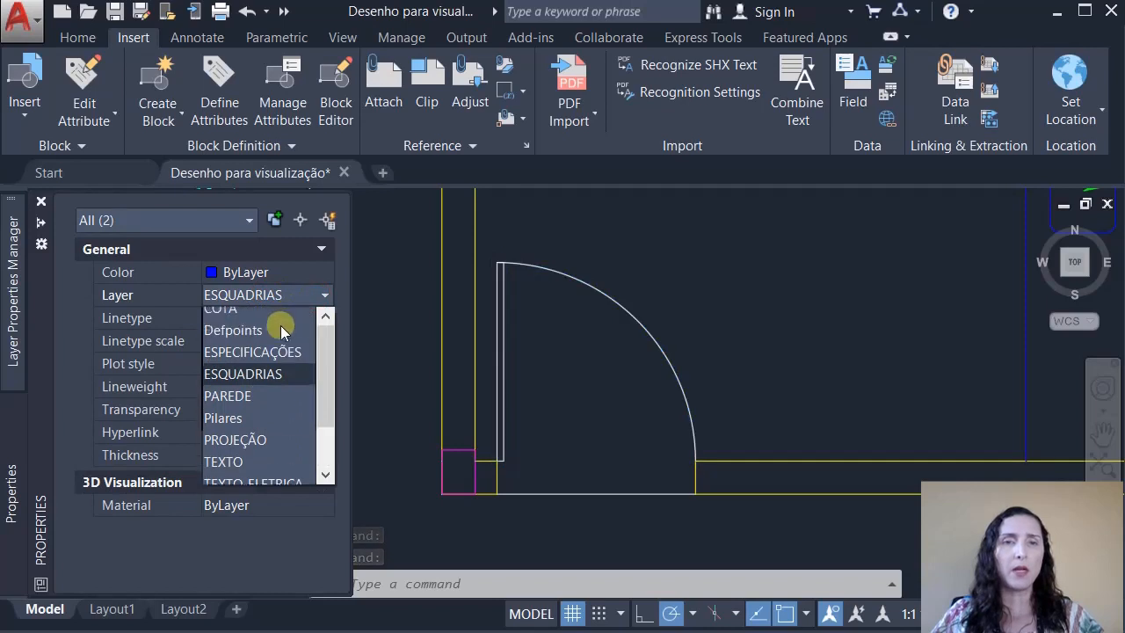
key(Escape)
key(Escape)
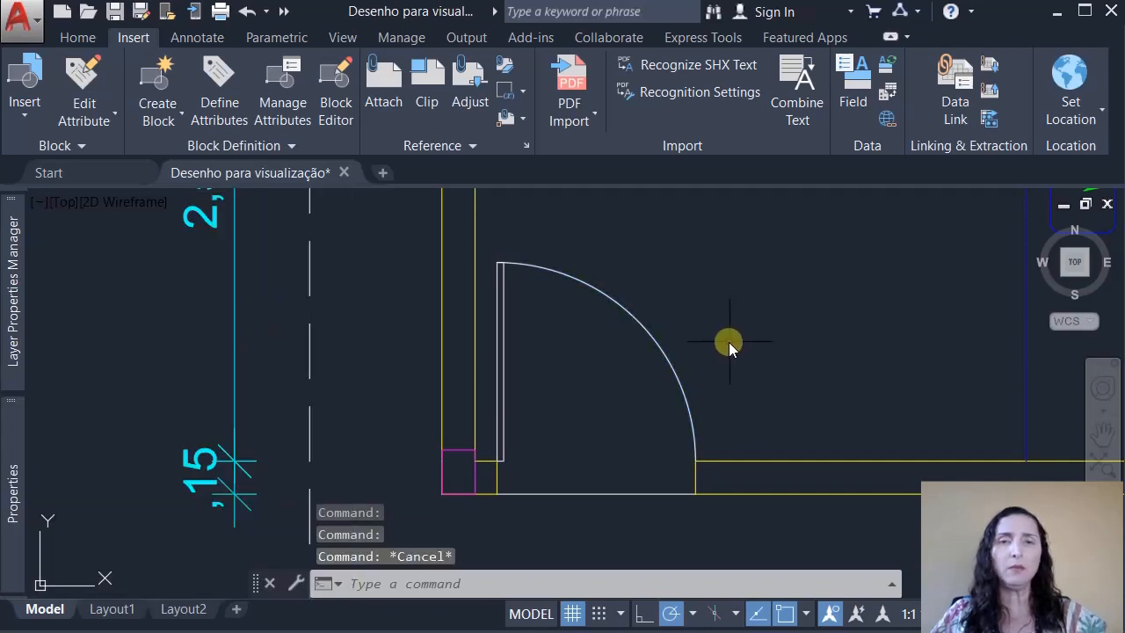
- Start a block definition under the existing name Porta and select the floor plan's door leaf and swing arc as its objects
scroll(720, 354, down, 6)
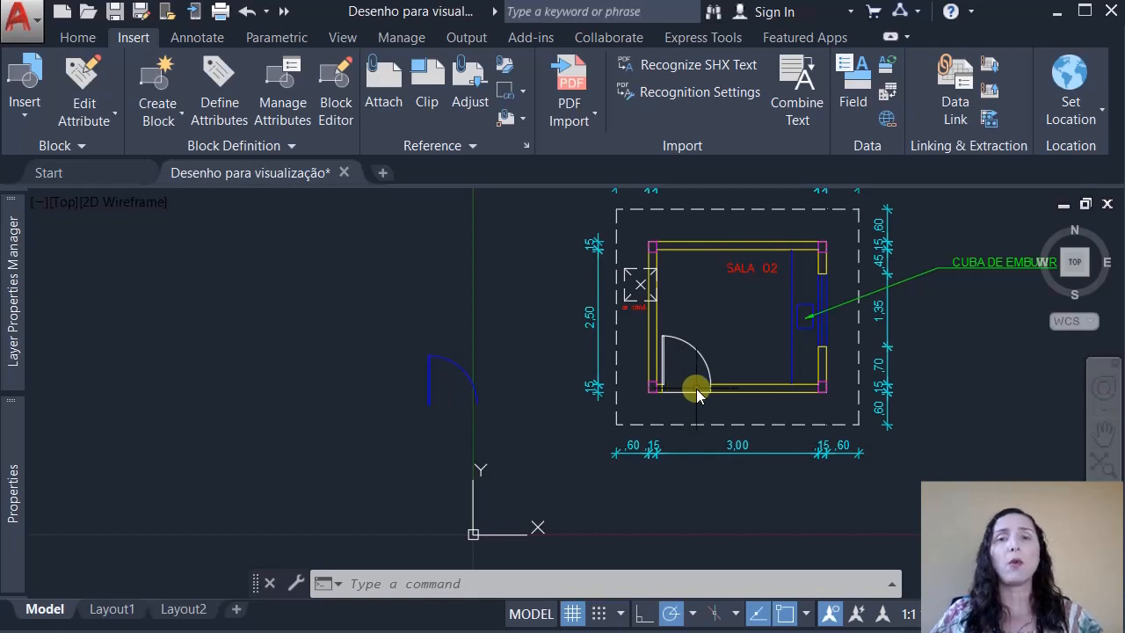
scroll(711, 376, up, 4)
middle_drag(708, 336, 644, 358)
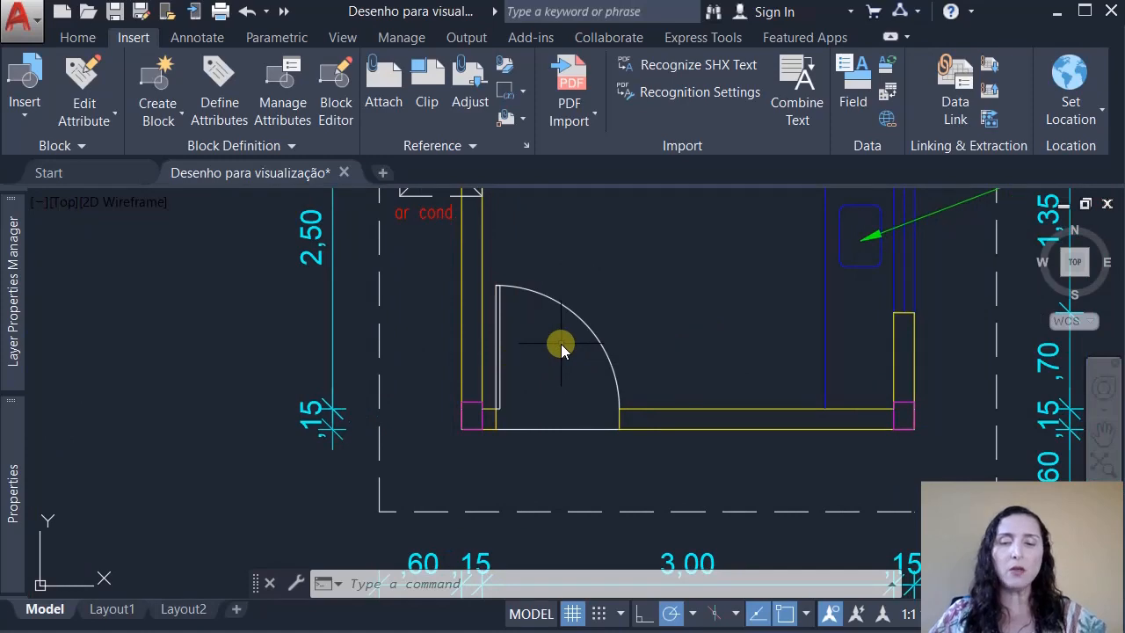
text(b)
key(Return)
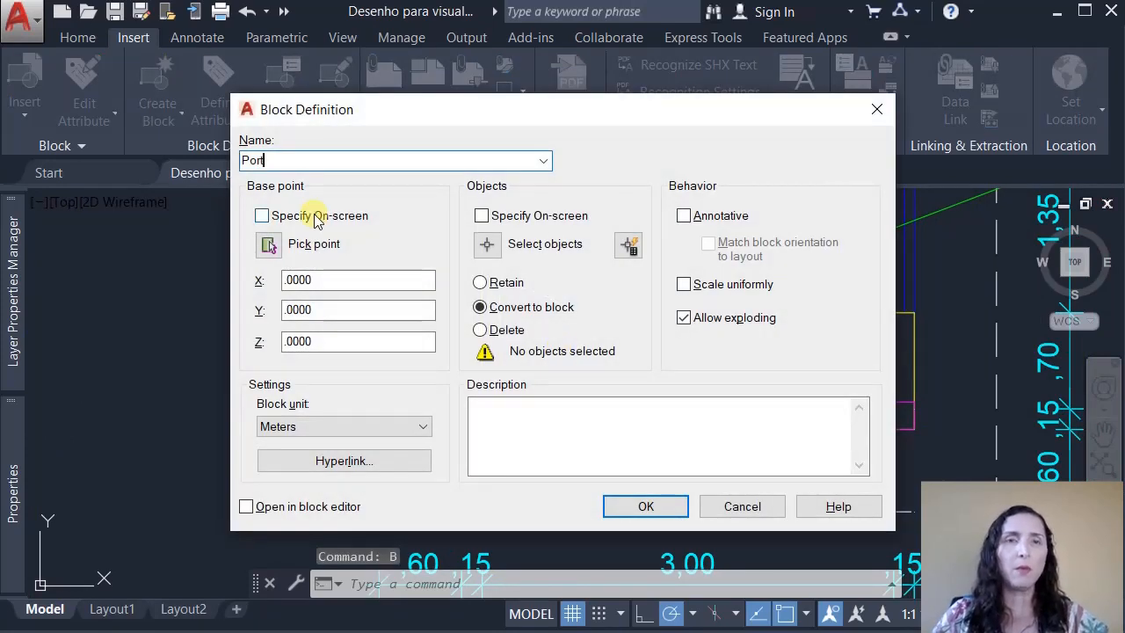
click(545, 161)
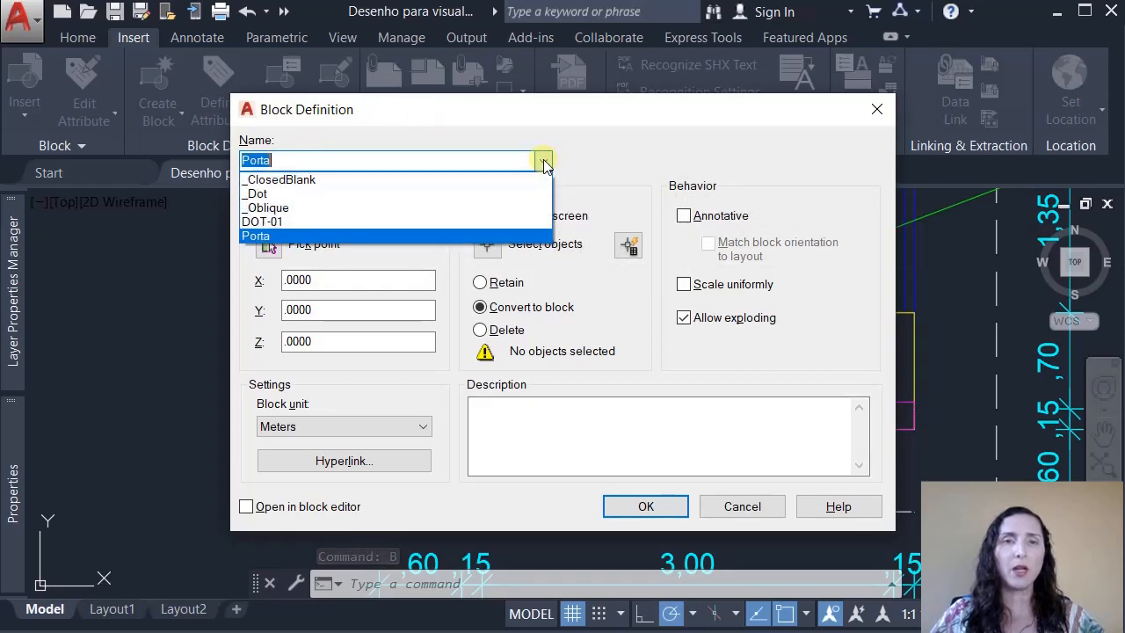
click(301, 237)
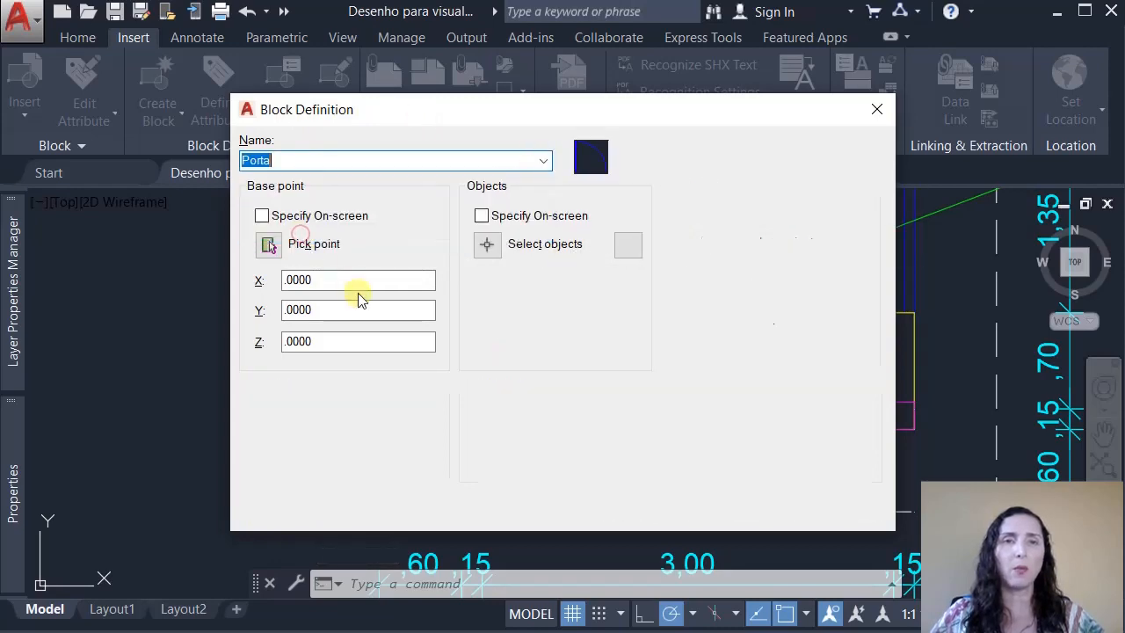
click(488, 246)
click(565, 269)
click(496, 325)
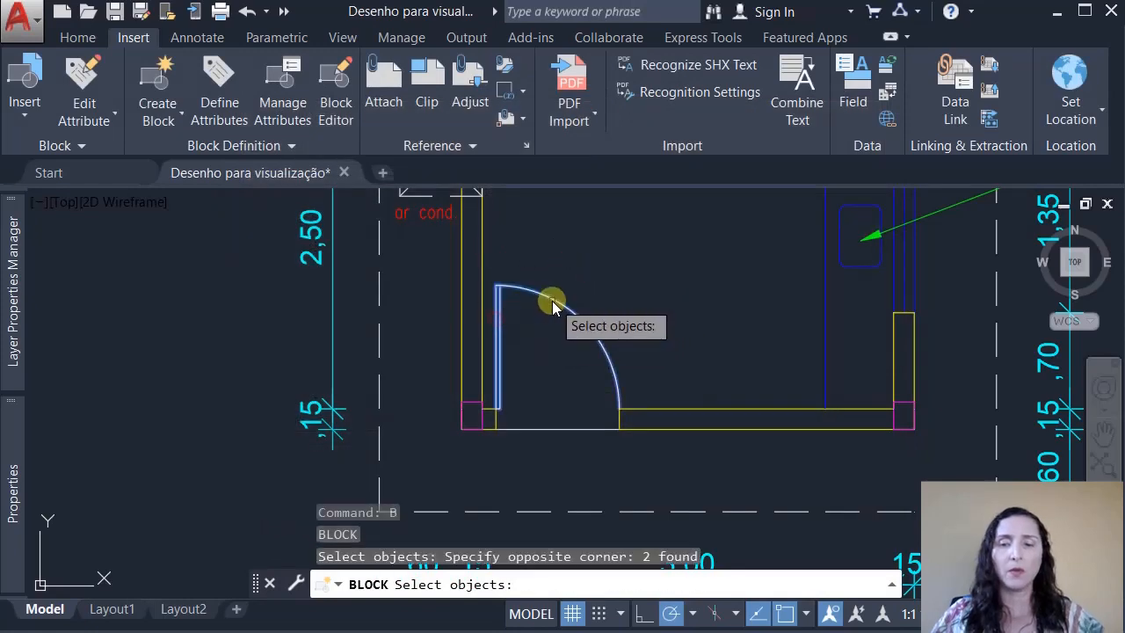
key(Return)
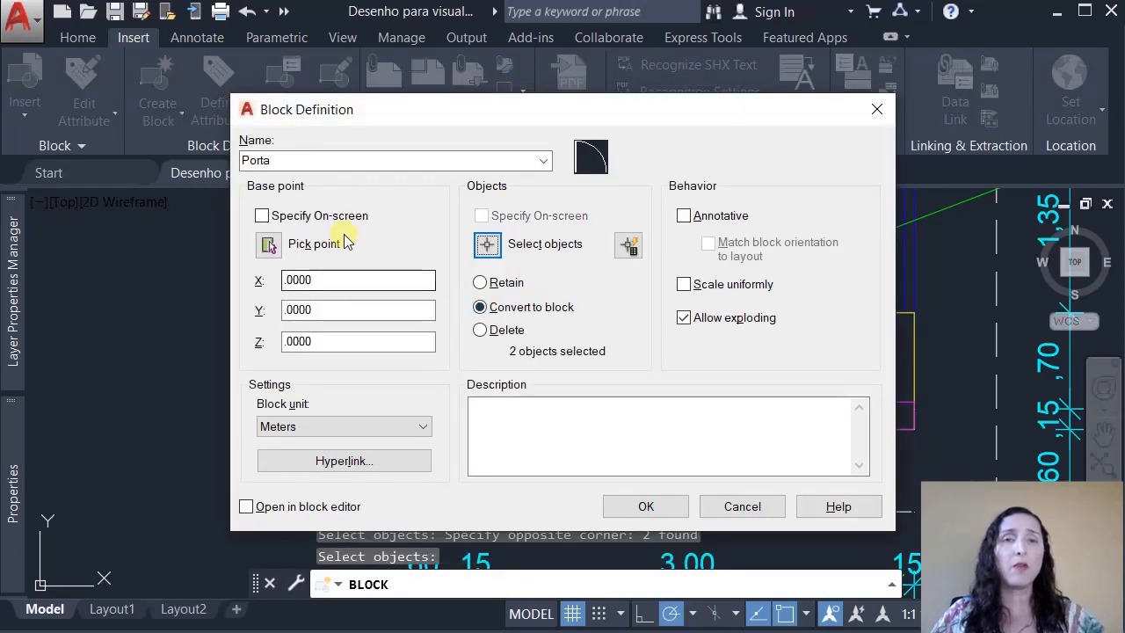
- Set the base point at the door leaf's lower outer corner on the wall jamb and redefine the Porta block
click(269, 246)
scroll(481, 418, up, 4)
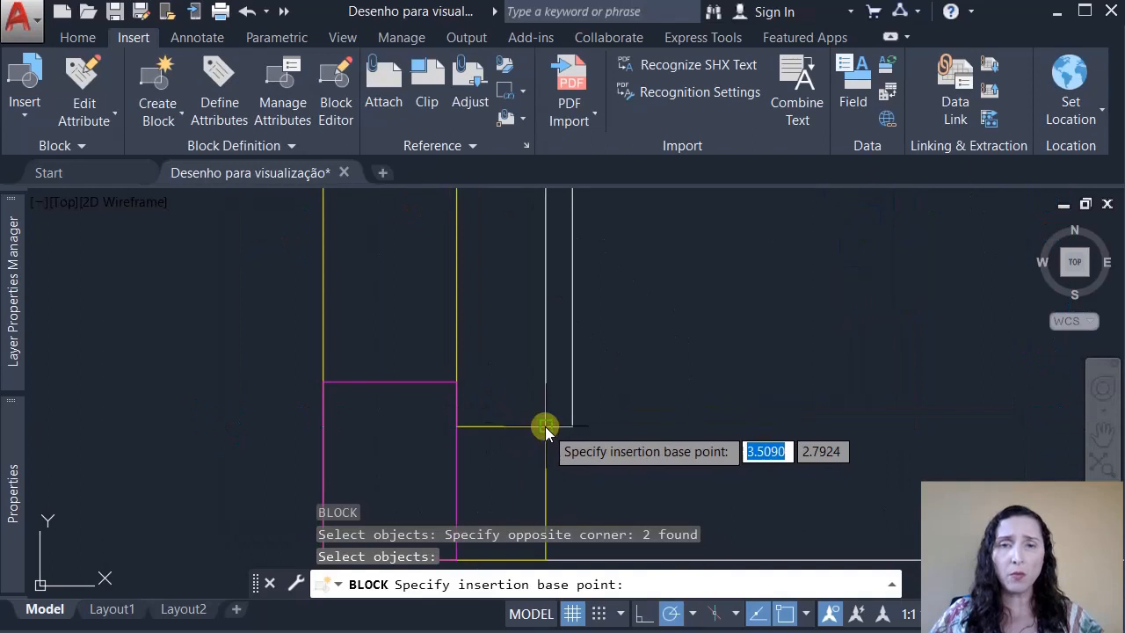
click(545, 426)
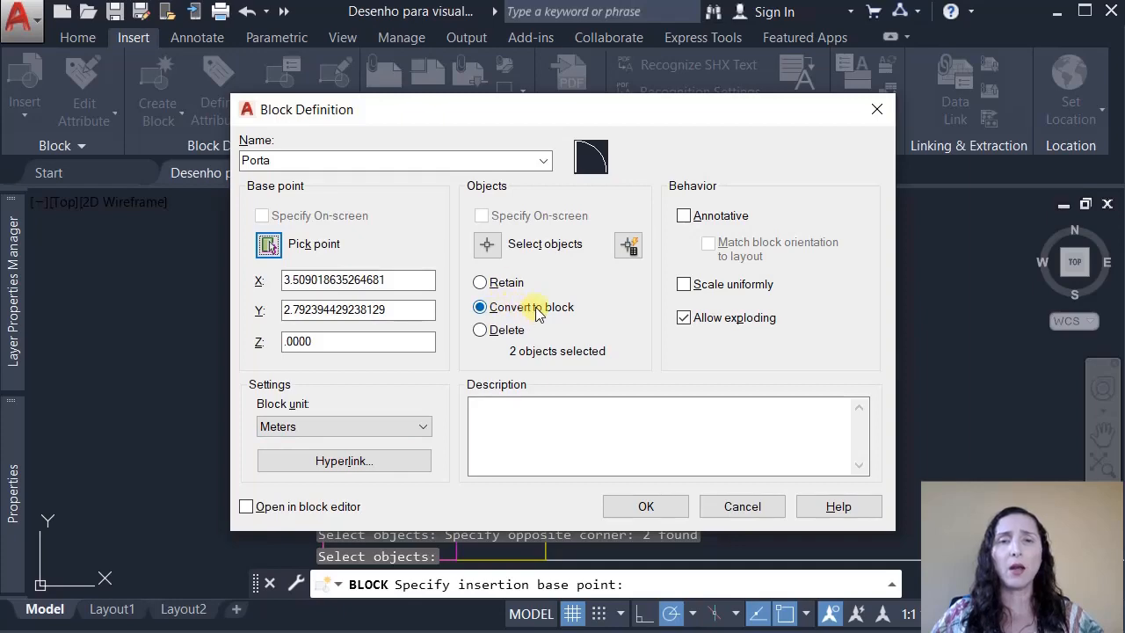
click(668, 510)
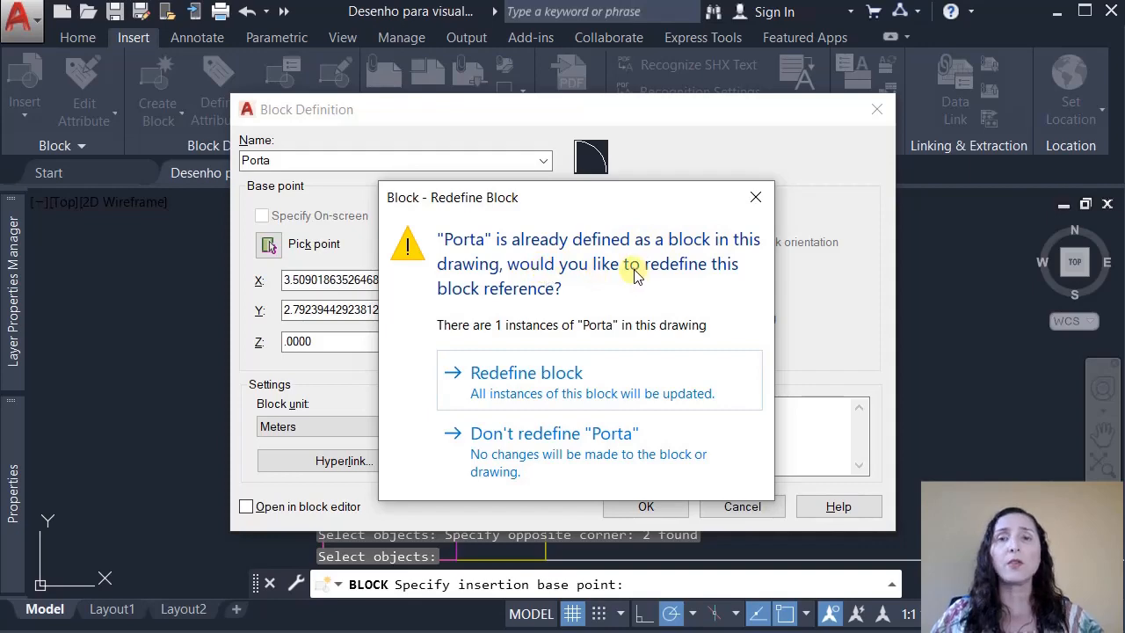
click(562, 373)
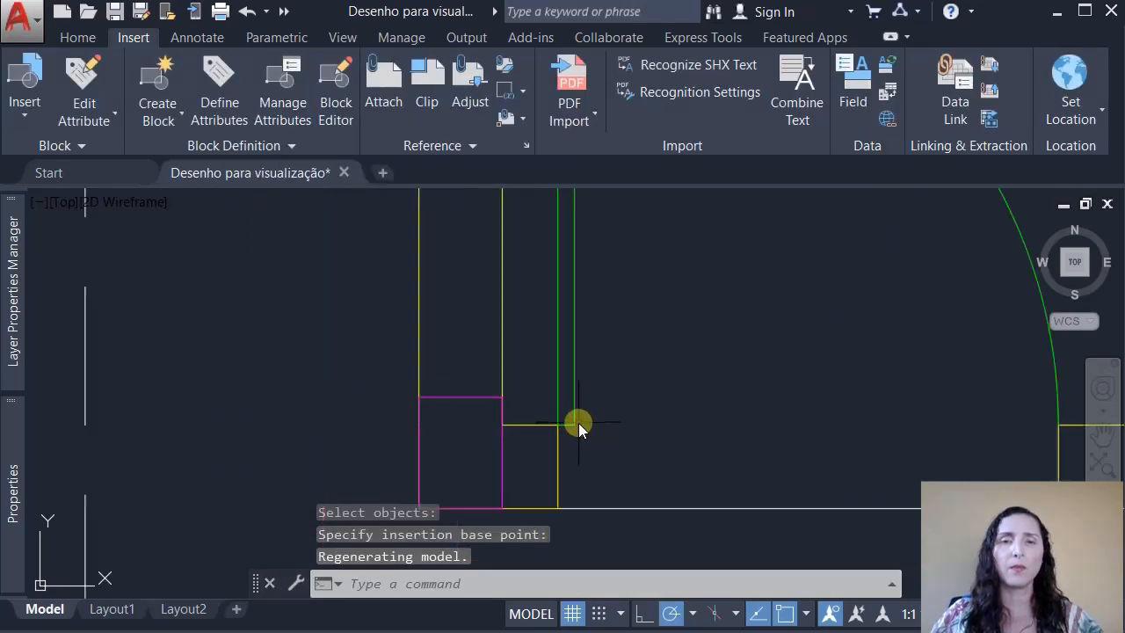
- Compare the redefined Porta door in the floor plan with the block copy outside it
scroll(577, 425, down, 6)
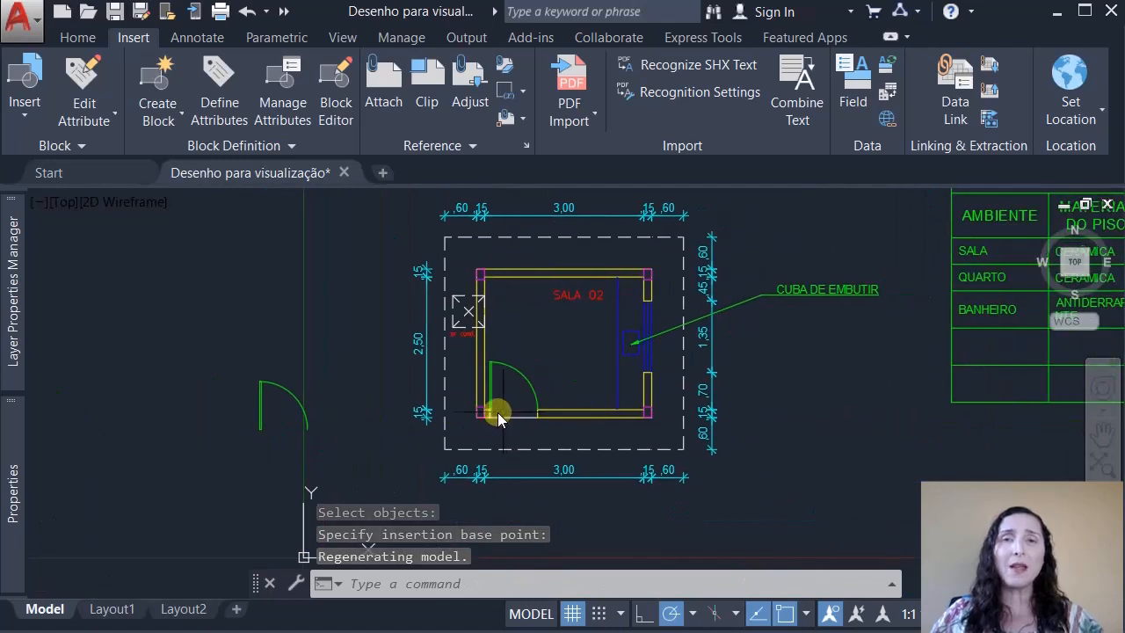
scroll(495, 396, up, 4)
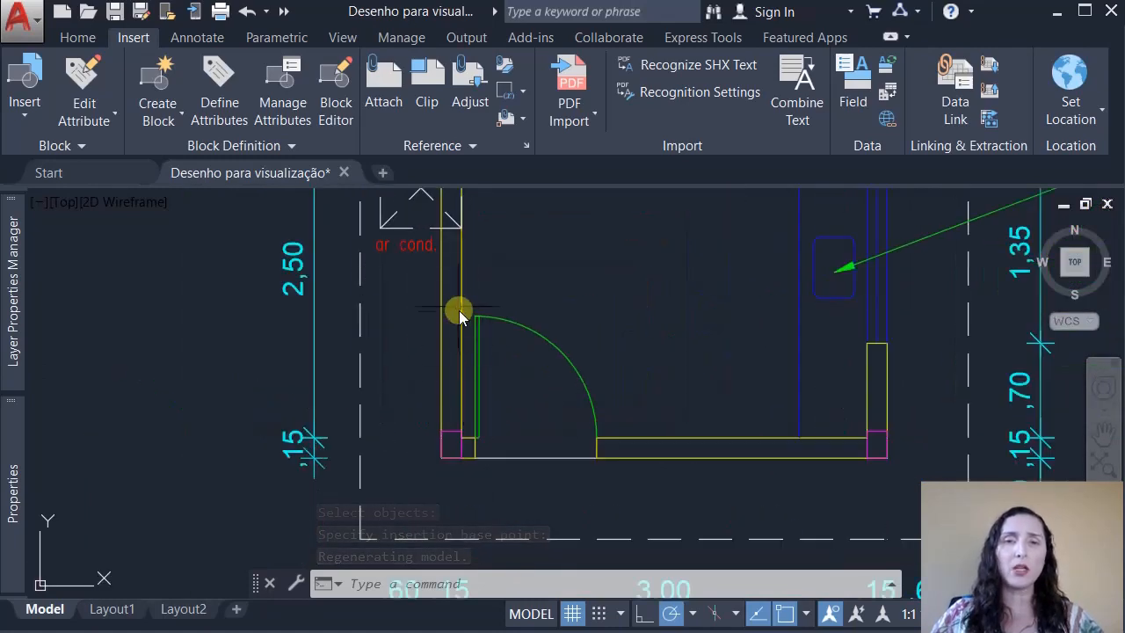
scroll(432, 440, down, 6)
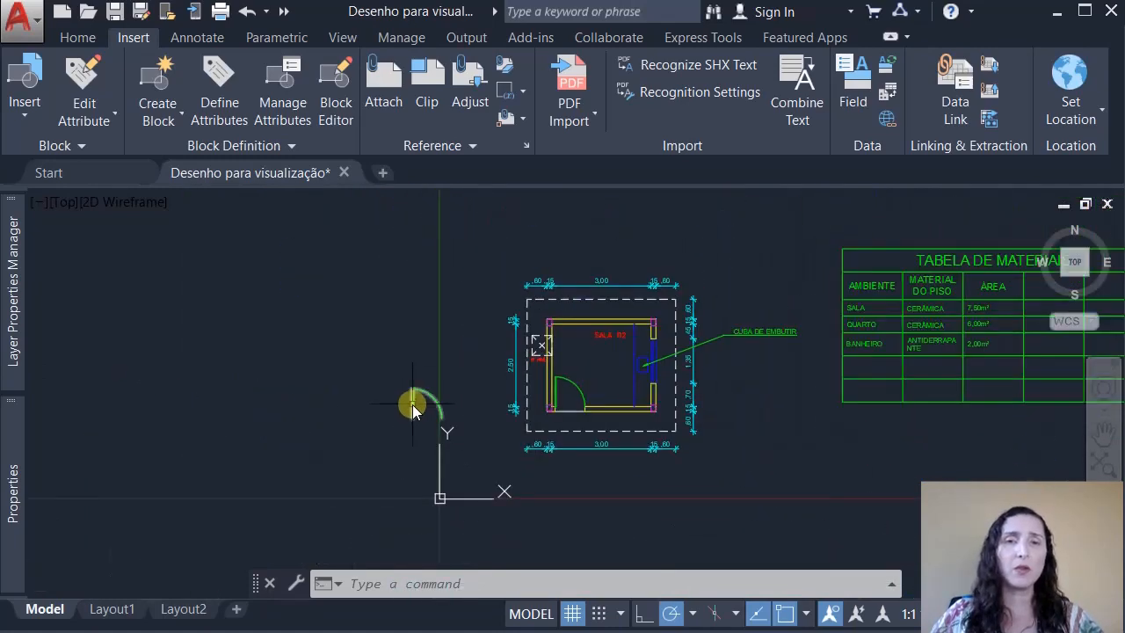
scroll(412, 404, up, 5)
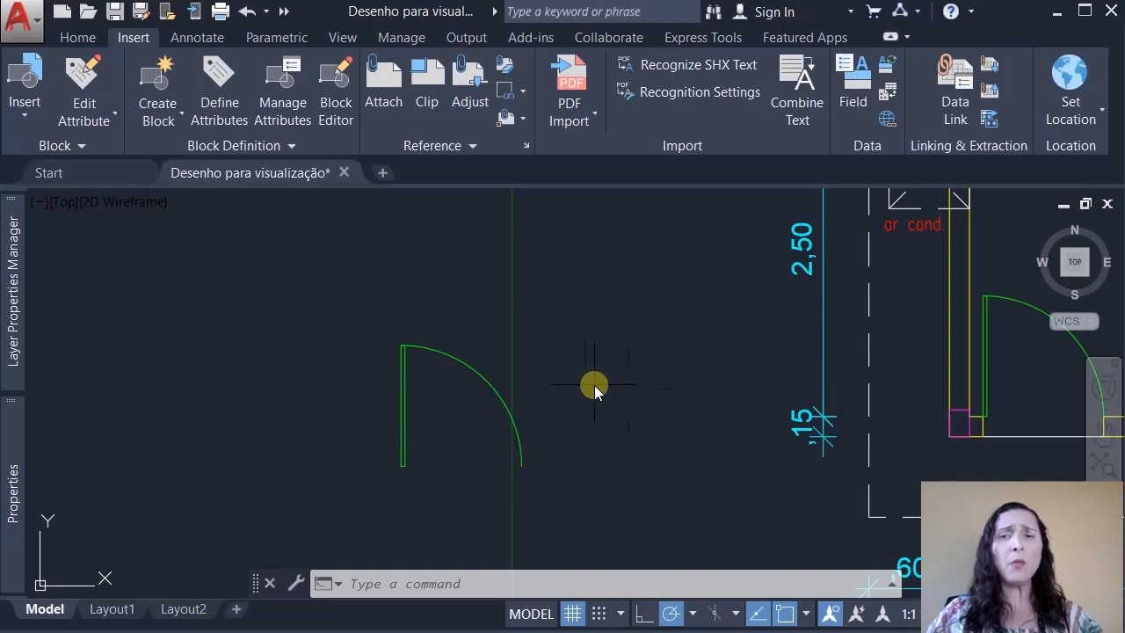
scroll(658, 394, down, 3)
scroll(785, 367, up, 5)
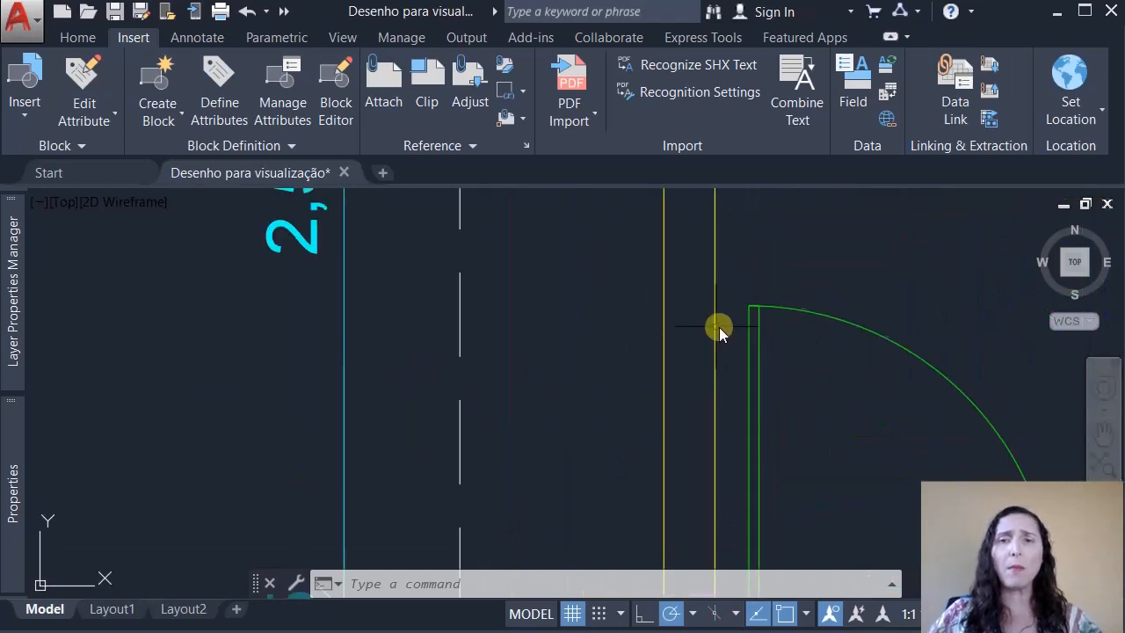
scroll(770, 345, down, 5)
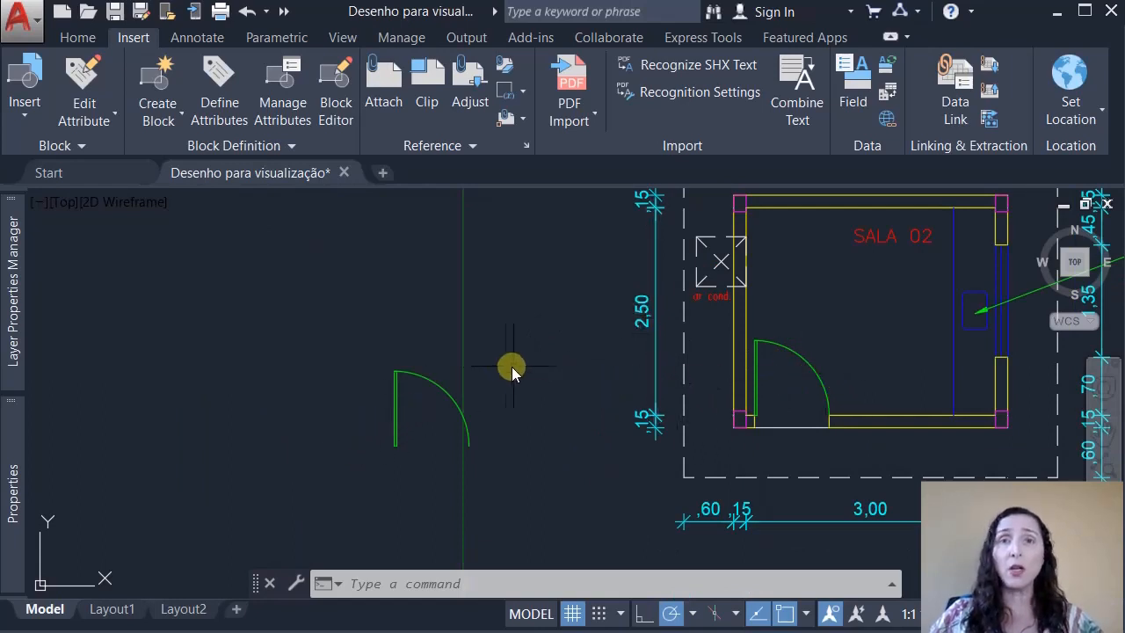
- Explode the Porta block copy outside the floor plan
click(402, 374)
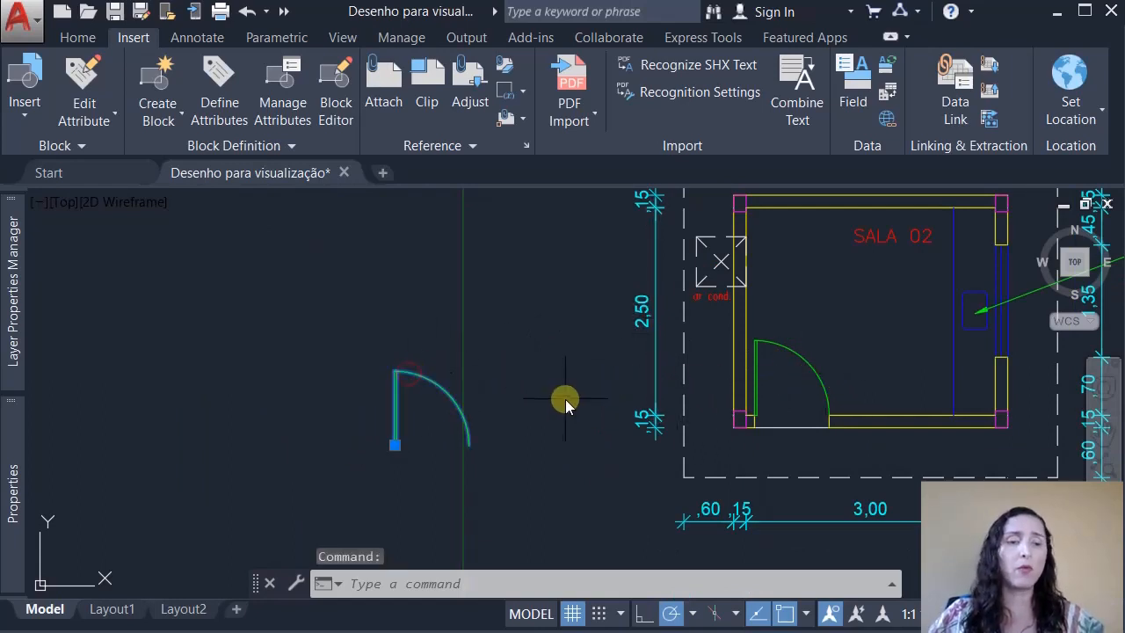
text(x)
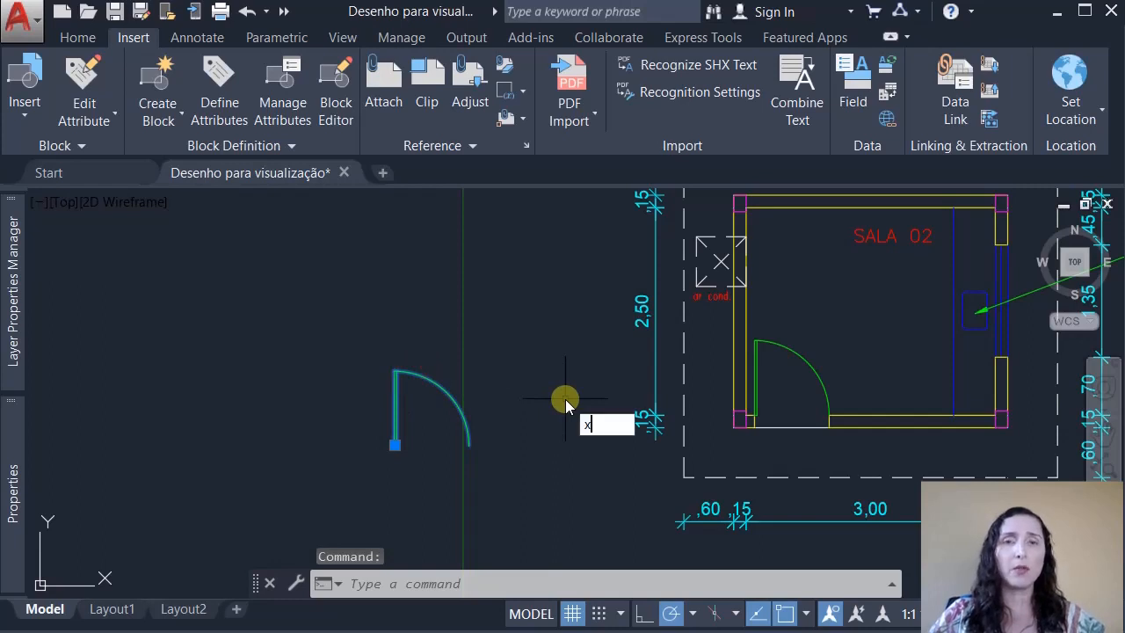
key(Return)
- Draw an L-shaped door handle outline from five line segments on the leaf's outer side, near its upper end
scroll(395, 418, up, 8)
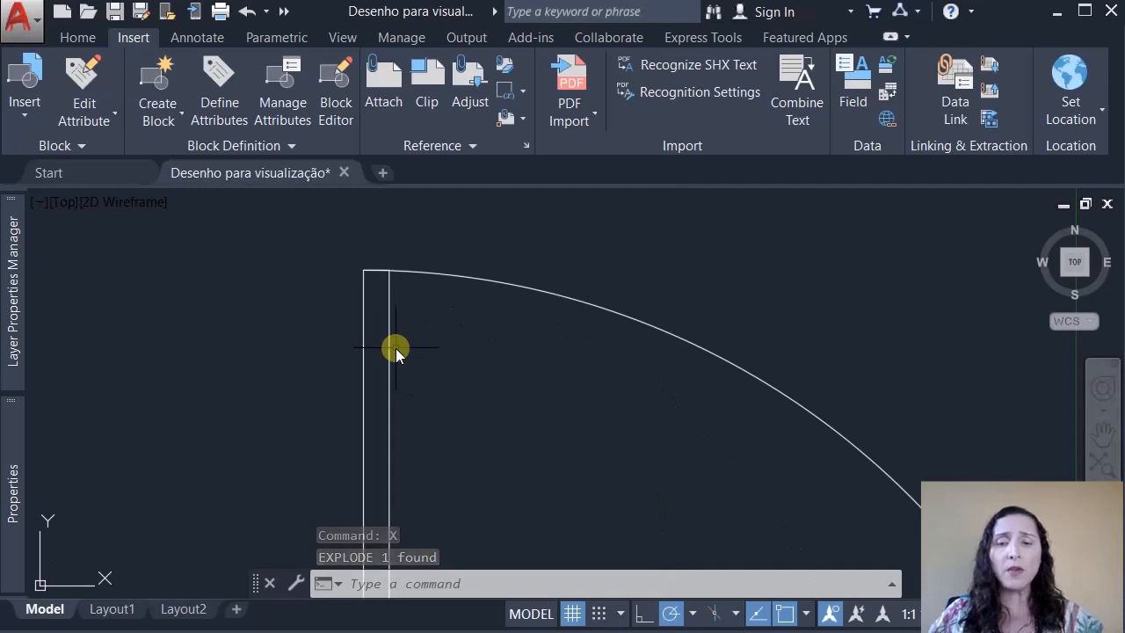
text(l)
key(Return)
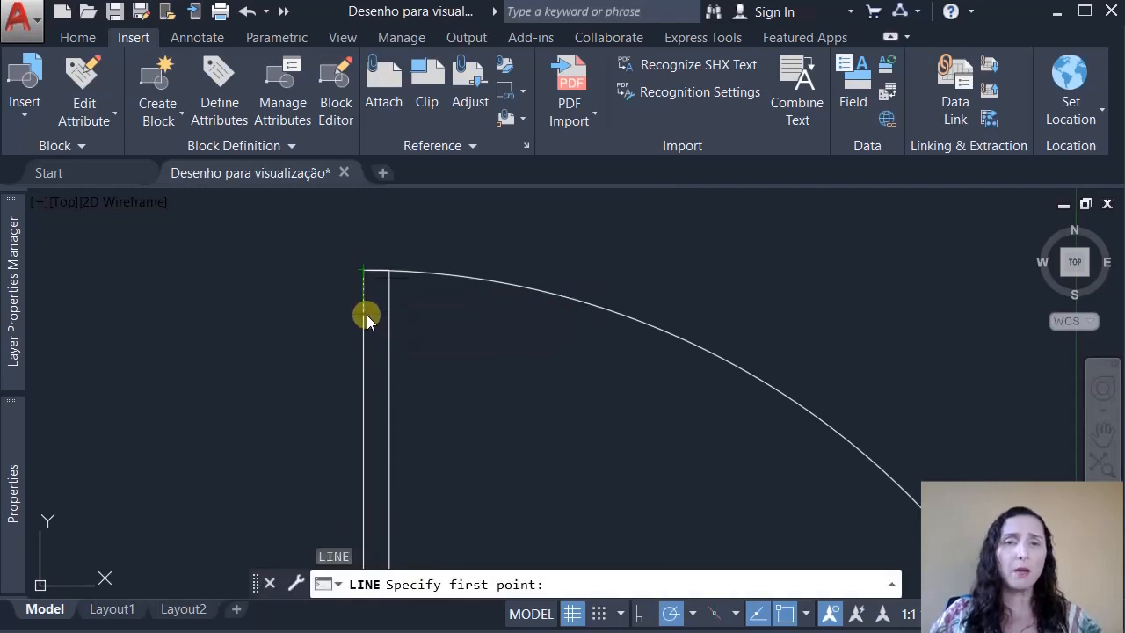
click(363, 314)
click(331, 314)
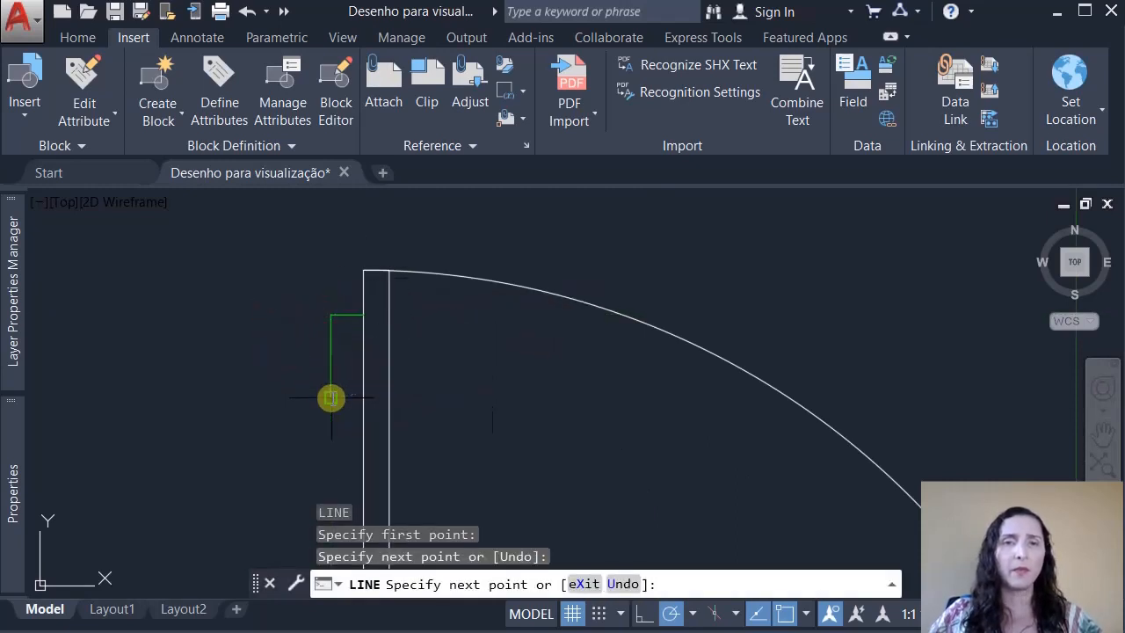
click(331, 397)
click(347, 397)
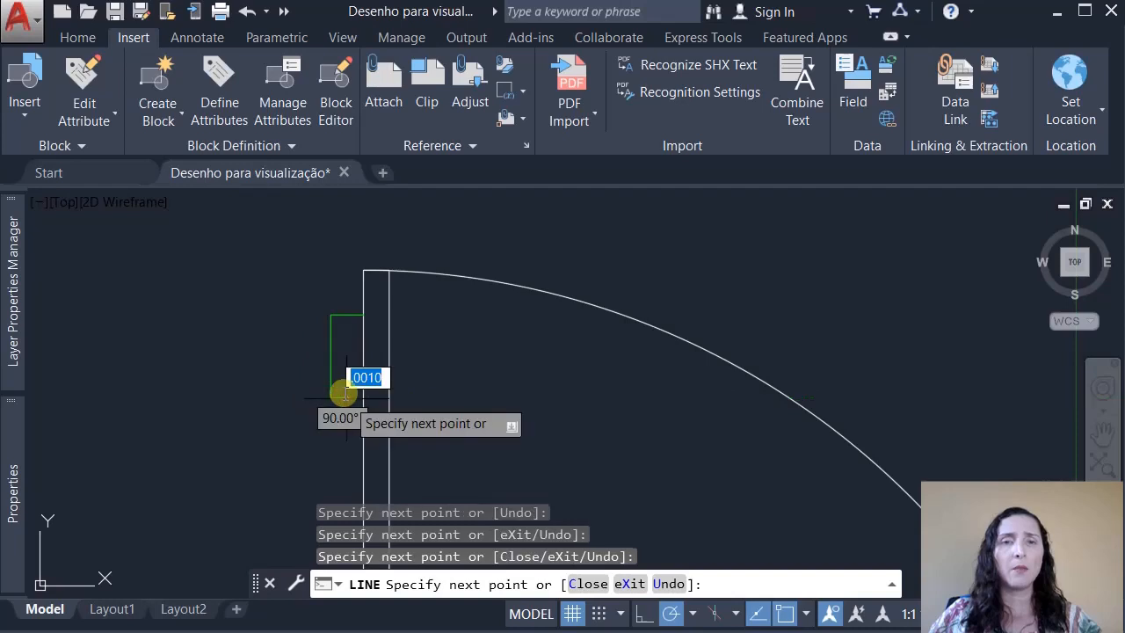
click(347, 337)
click(363, 337)
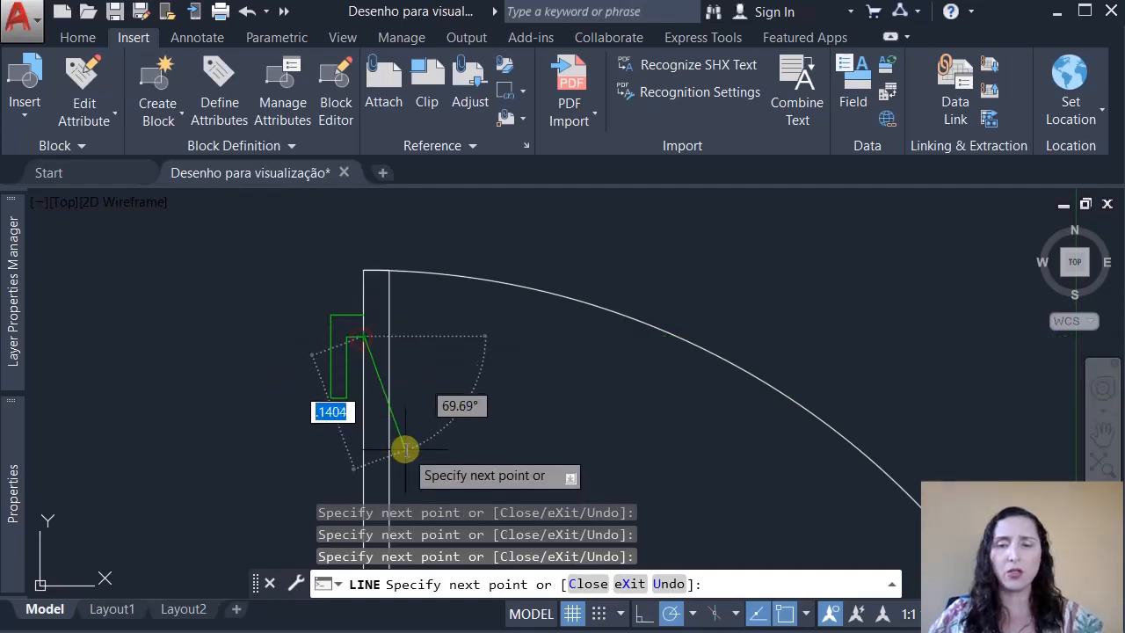
key(Return)
- Move the five handle lines to layer 0 and clear the selection
click(351, 299)
click(295, 427)
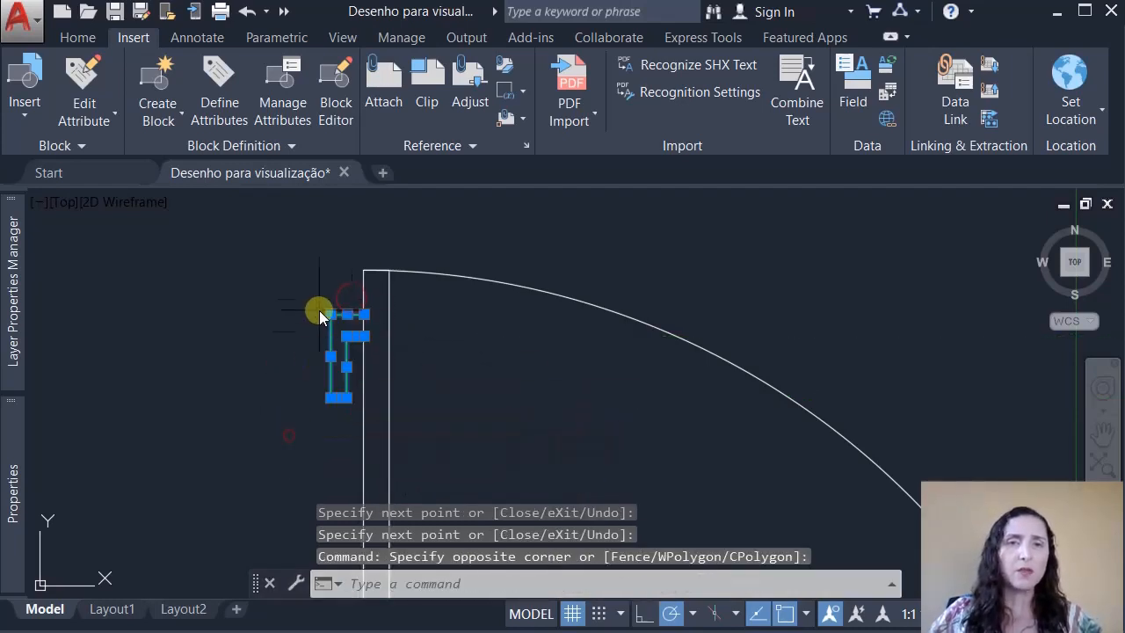
mouse_move(19, 428)
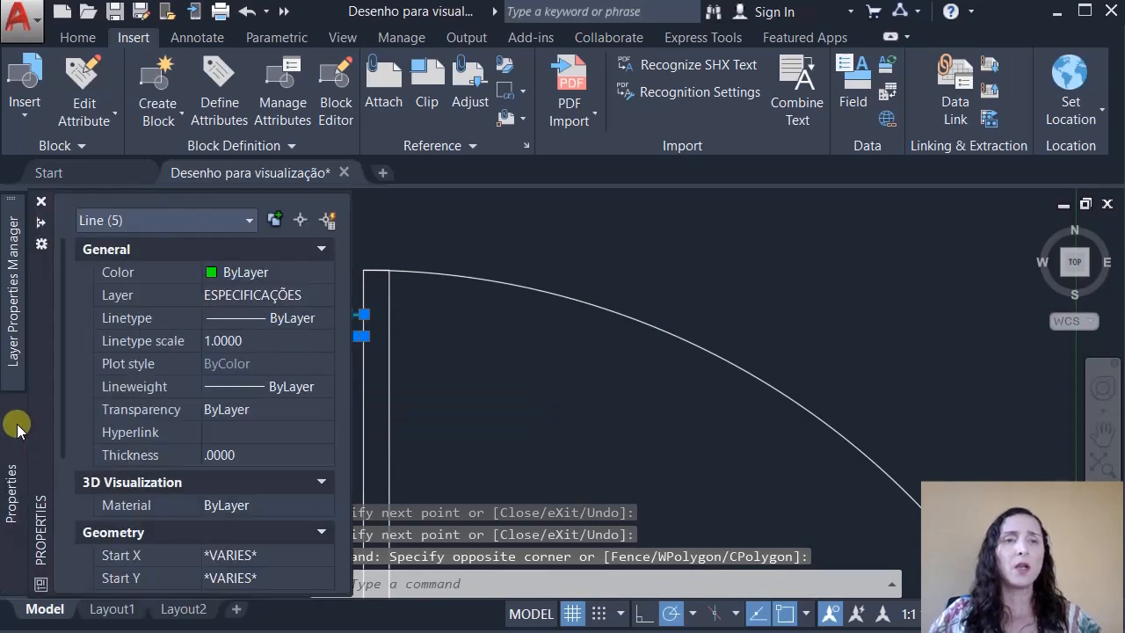
click(273, 295)
scroll(275, 328, up, 1)
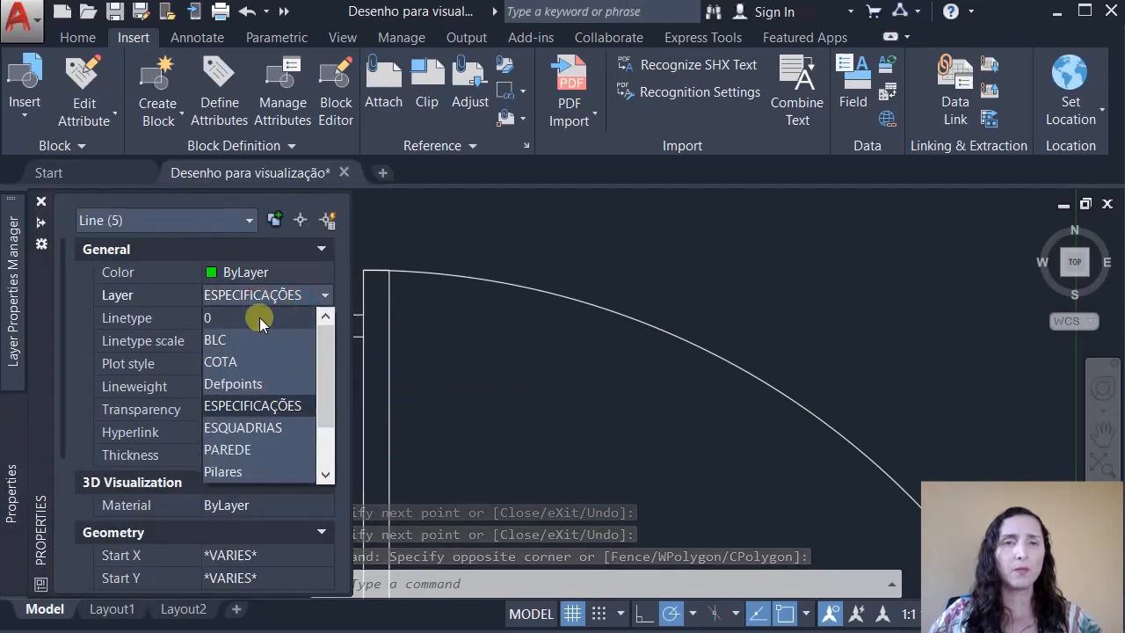
click(258, 318)
key(Escape)
key(Escape)
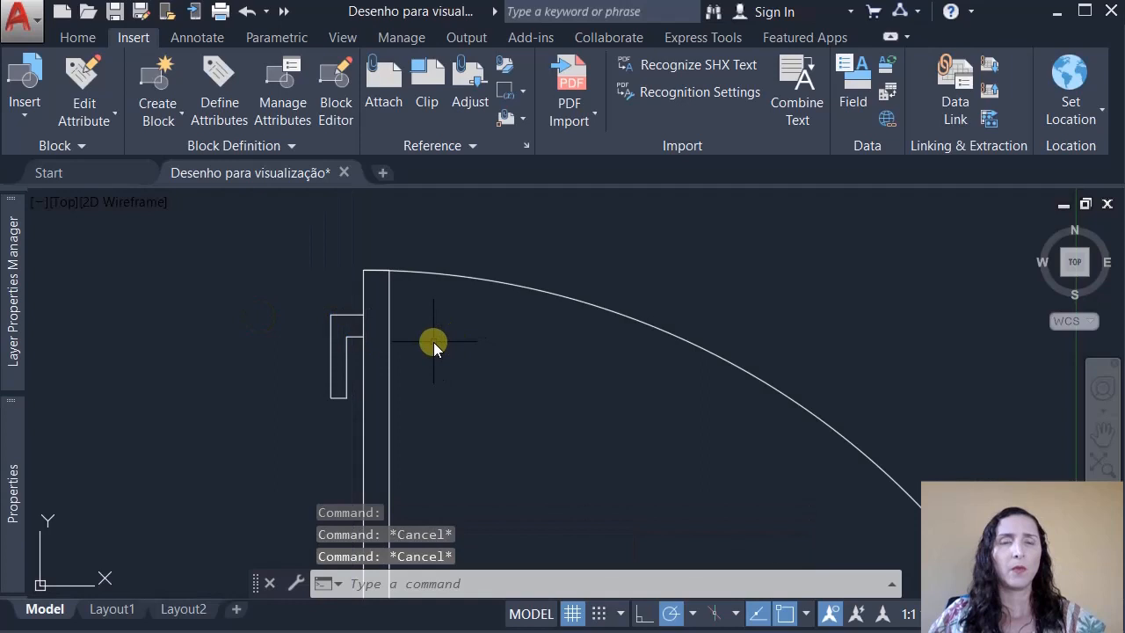
- Mirror the handle across the door leaf's vertical centerline, keeping the source lines
click(361, 307)
click(297, 428)
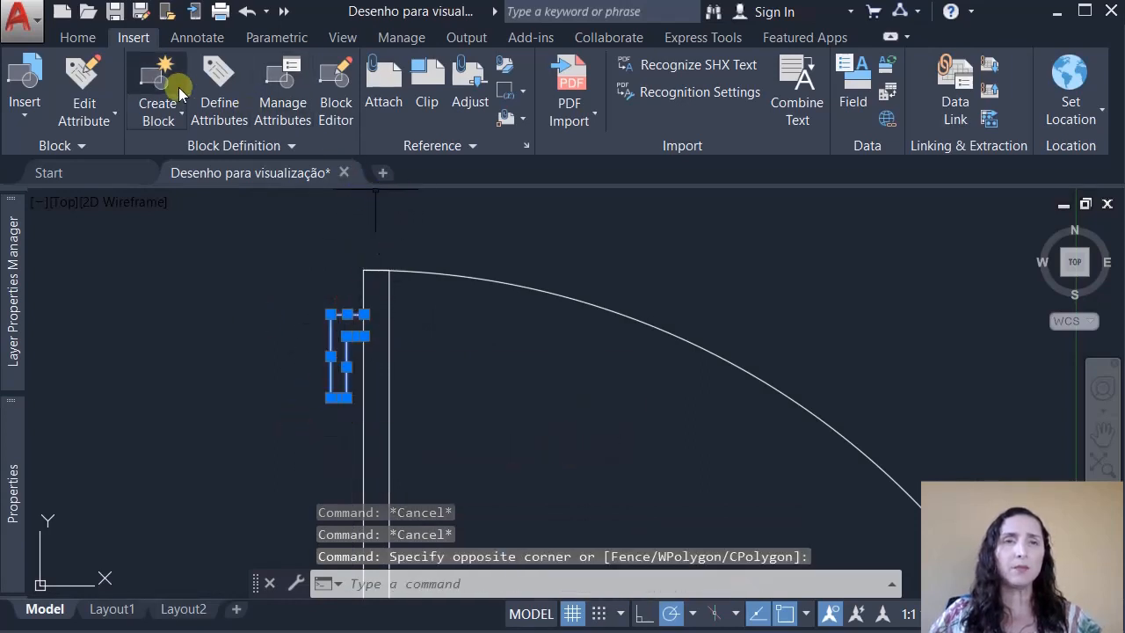
click(77, 37)
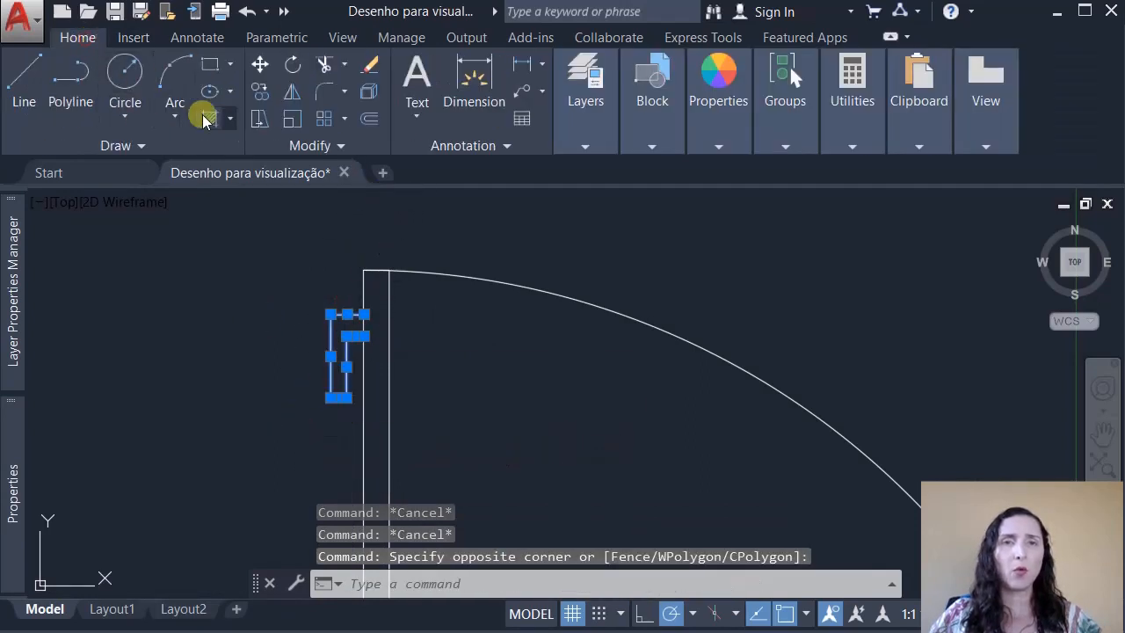
click(293, 92)
click(364, 271)
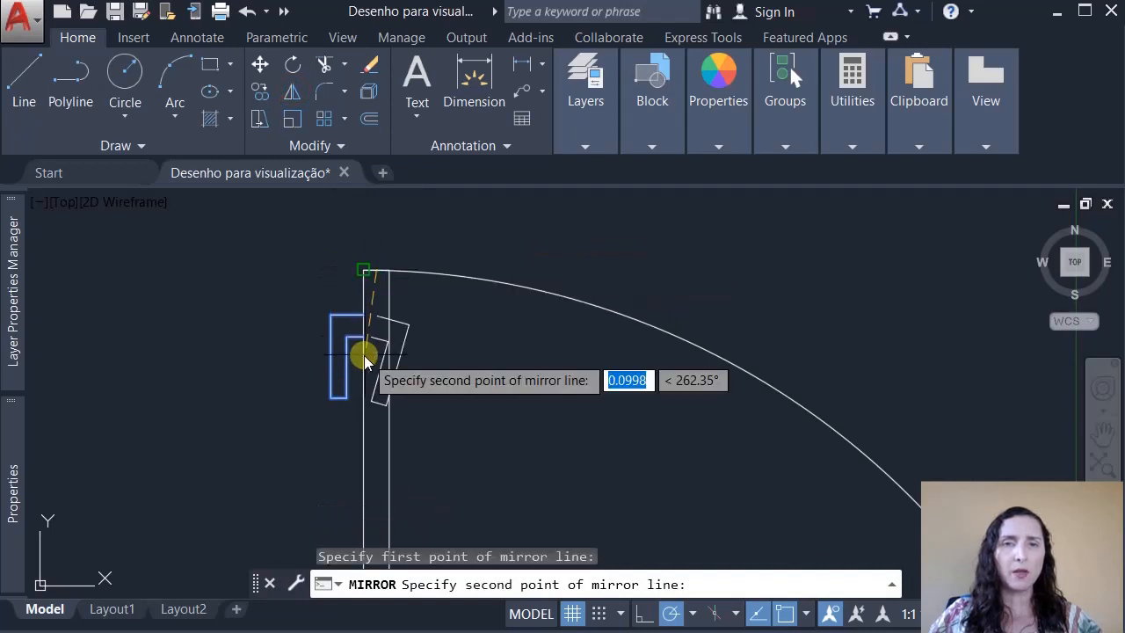
click(372, 425)
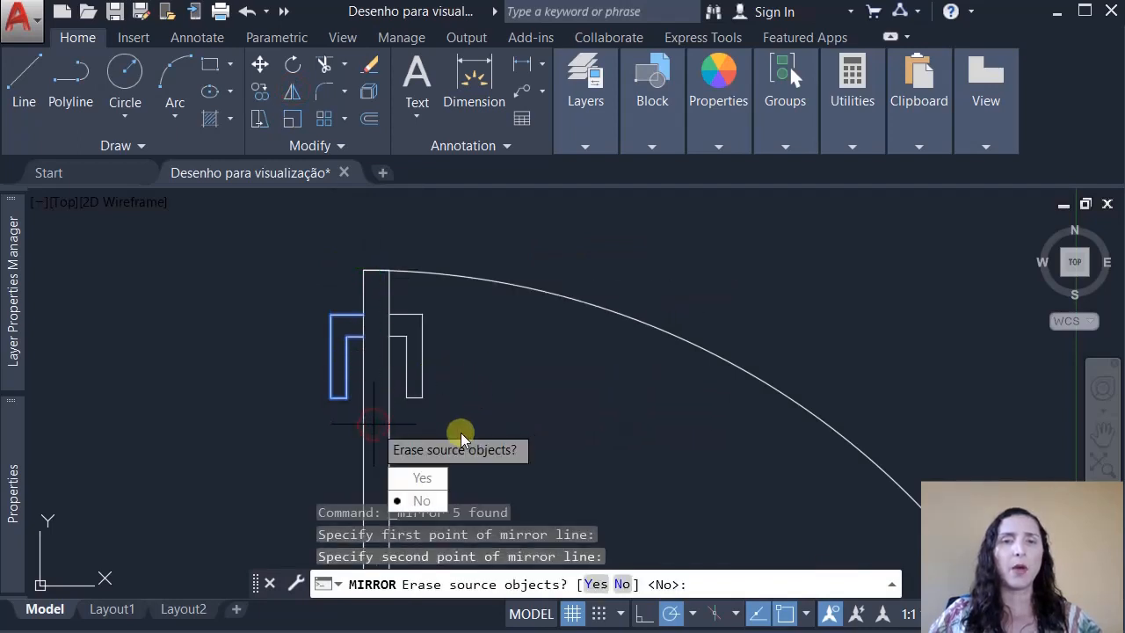
click(420, 500)
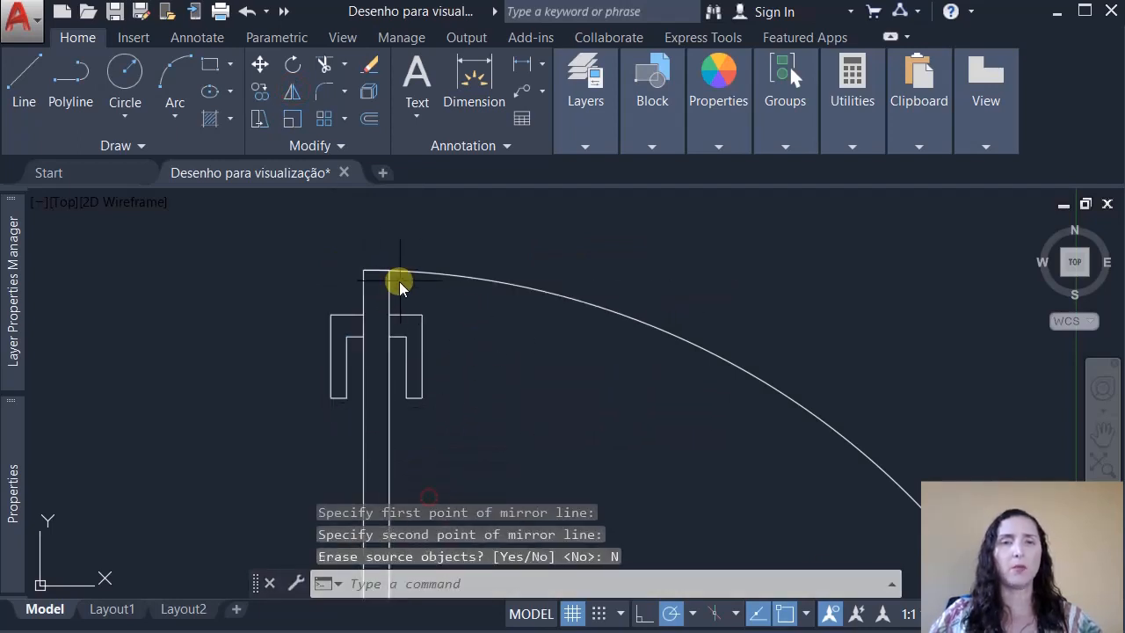
key(Escape)
scroll(369, 289, down, 6)
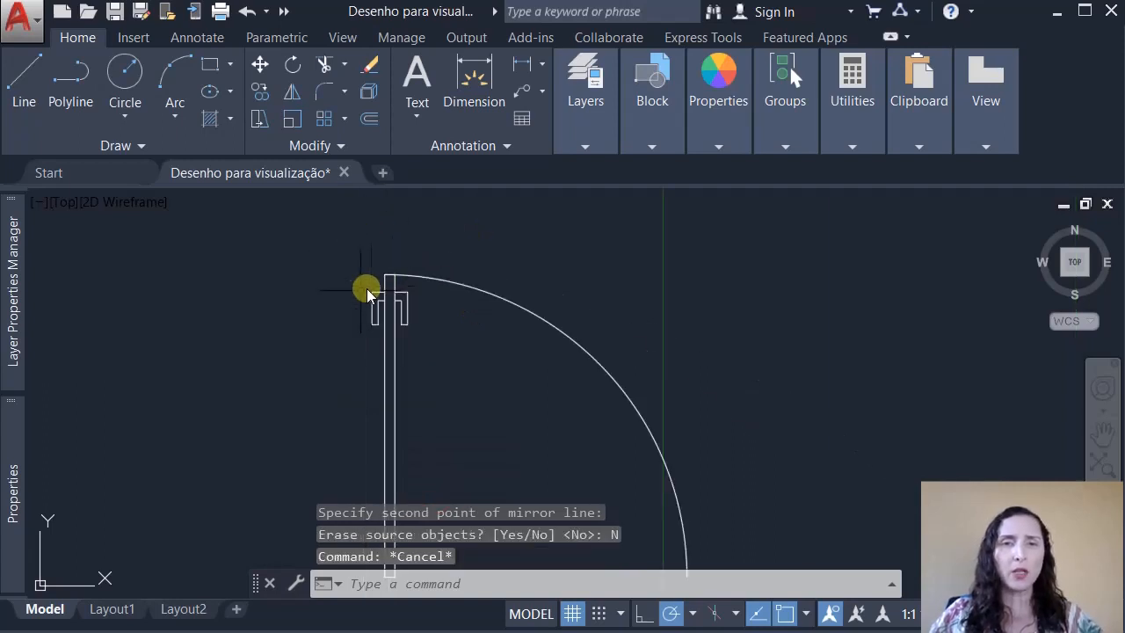
middle_drag(417, 356, 285, 327)
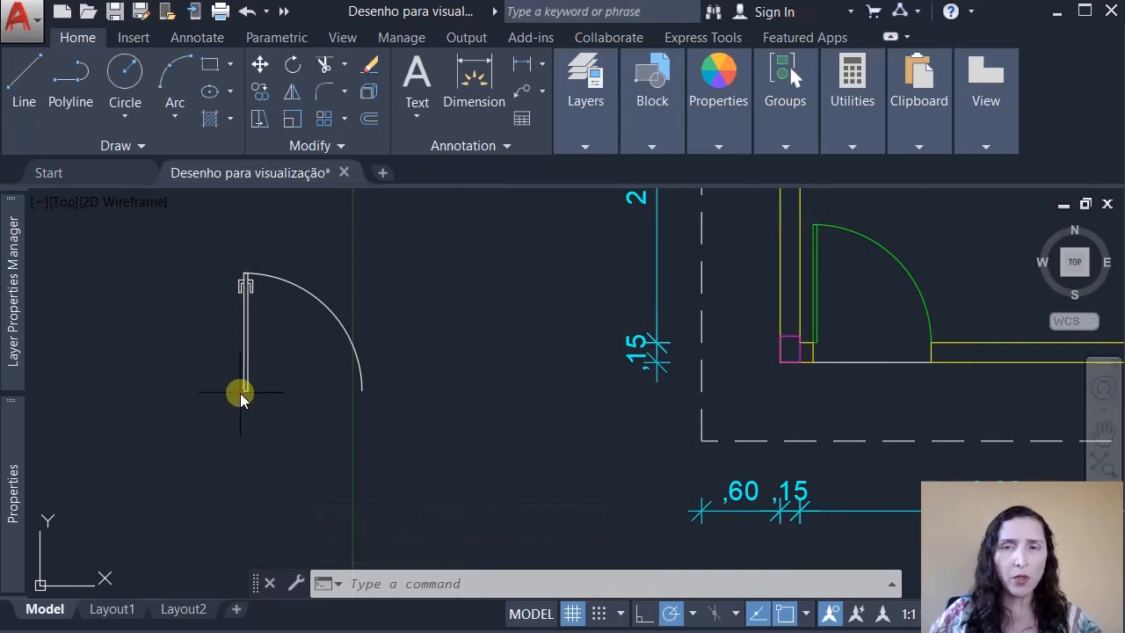
- Move the door block in the floor plan to the ESQUADRIAS layer and clear the selection
mouse_move(245, 395)
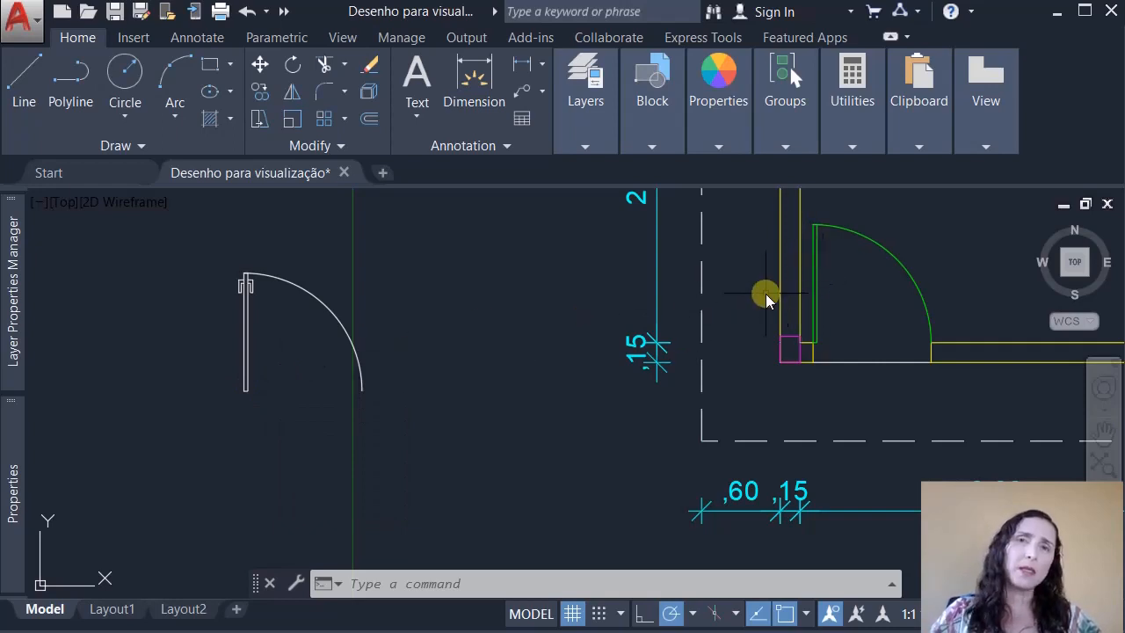
click(856, 232)
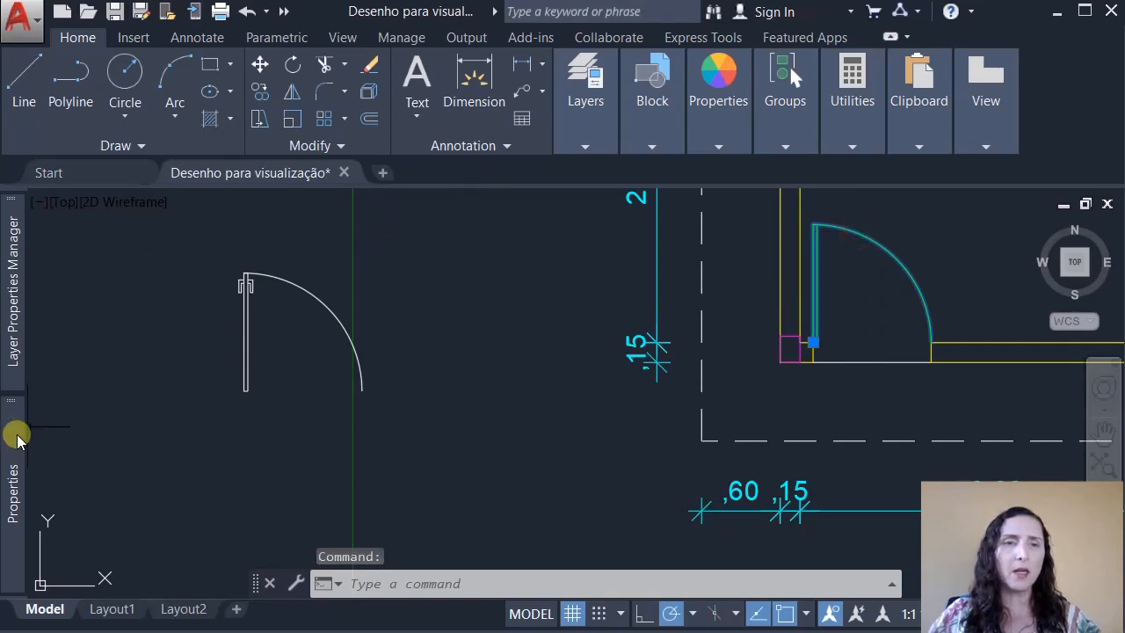
mouse_move(15, 439)
click(260, 297)
click(268, 296)
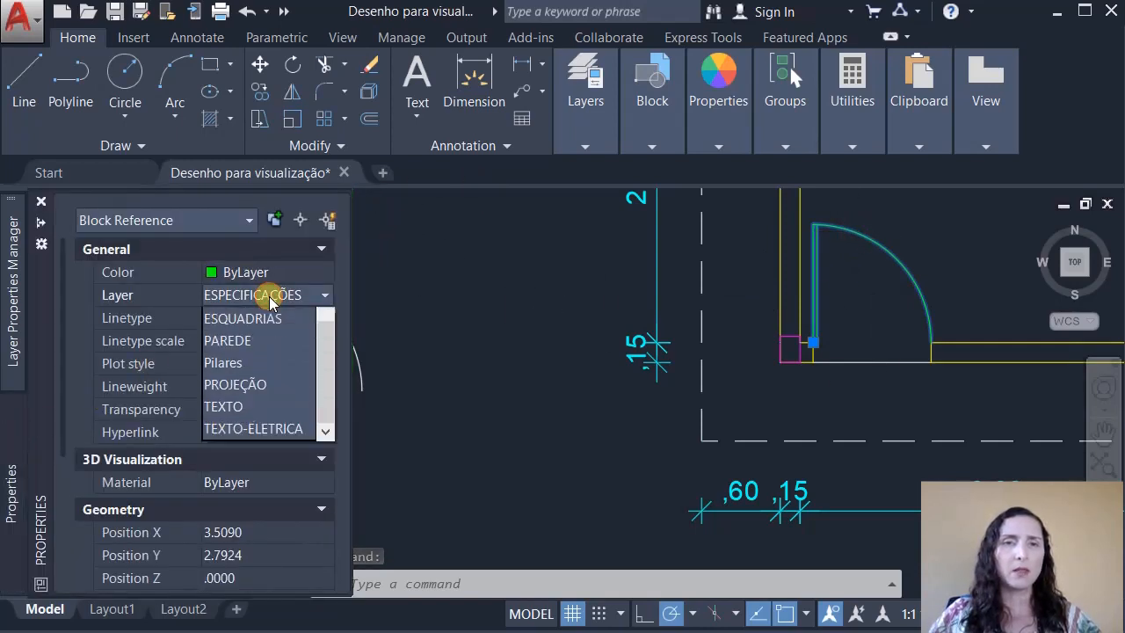
click(255, 361)
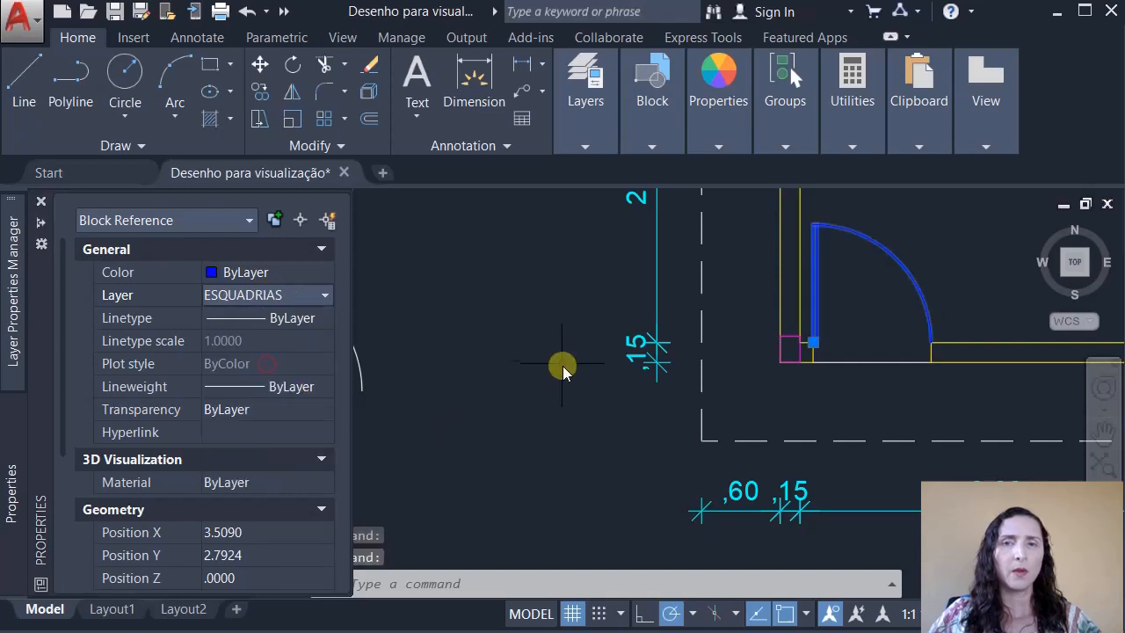
key(Escape)
key(Escape)
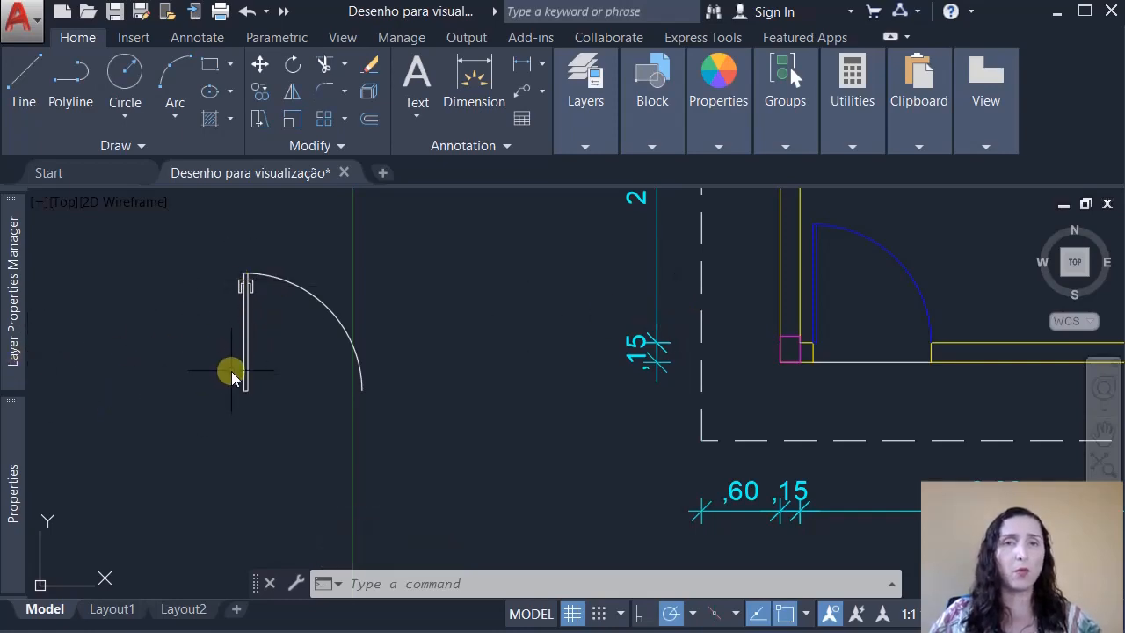
- Start a block definition under the existing name Porta with its base point at the exploded door leaf's lower-left corner
text(b)
key(Return)
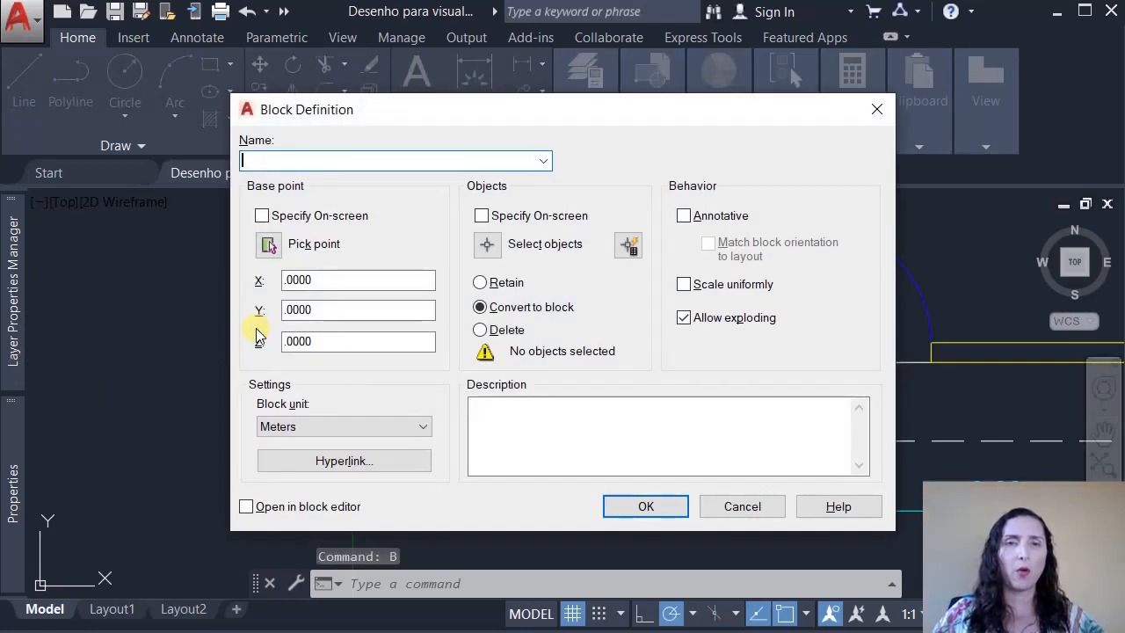
click(546, 162)
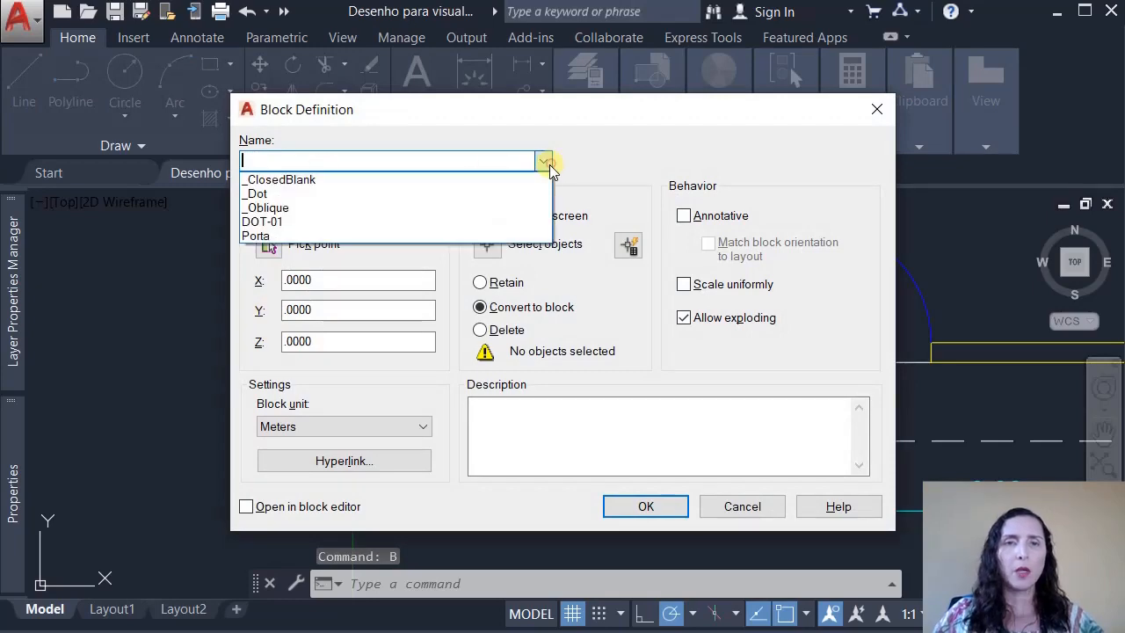
click(301, 236)
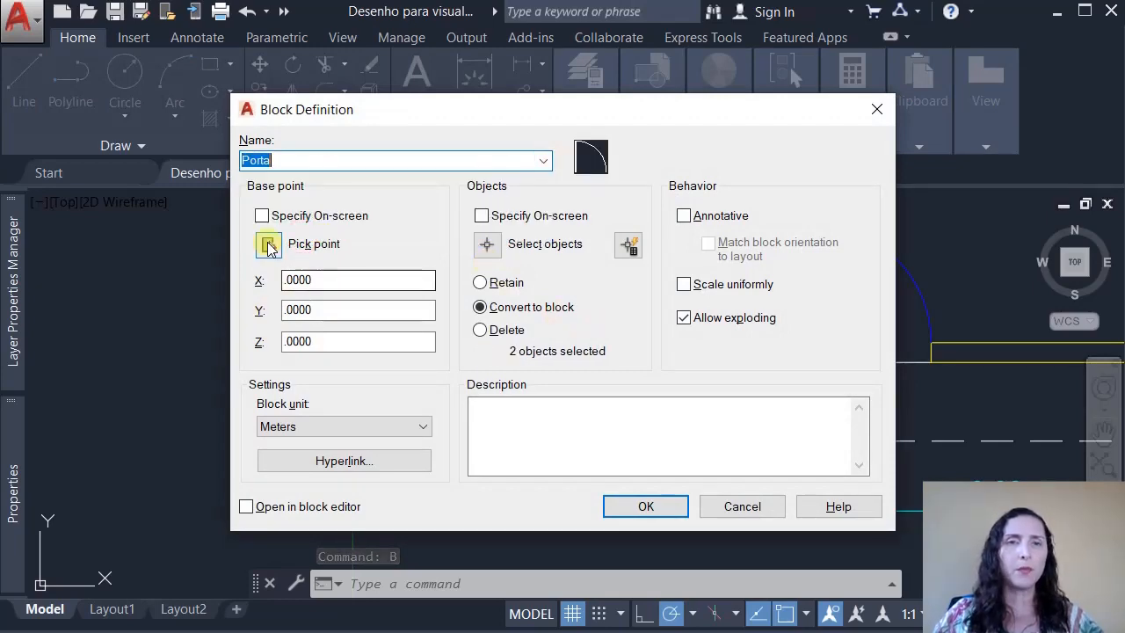
click(268, 246)
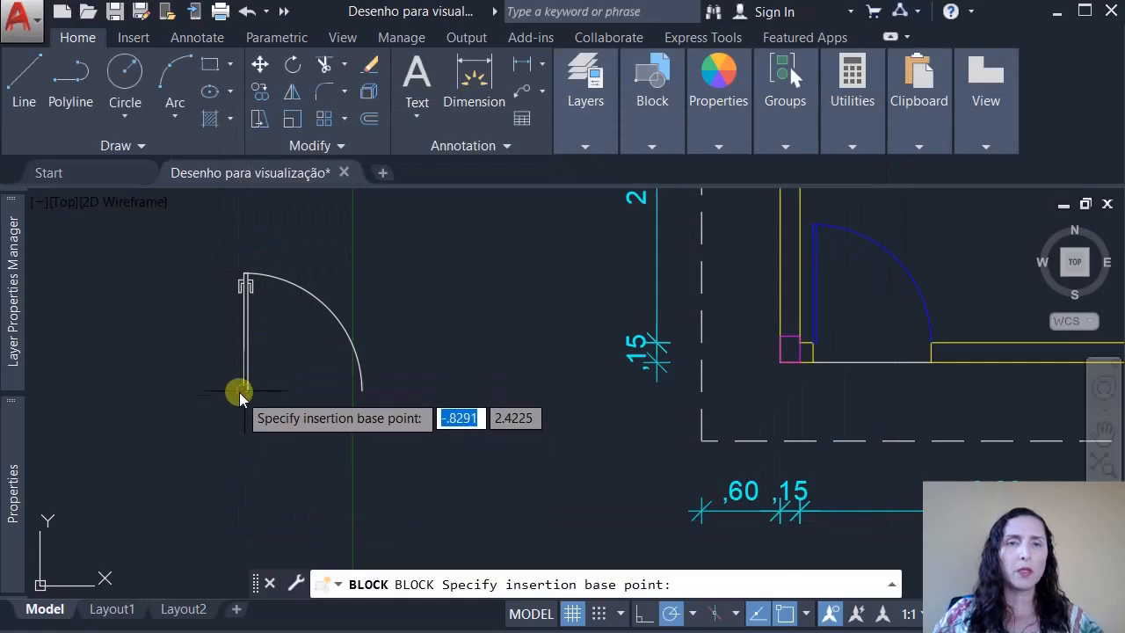
click(242, 391)
- Select the exploded door leaf, swing arc and both handles as the block's objects and redefine Porta
click(489, 246)
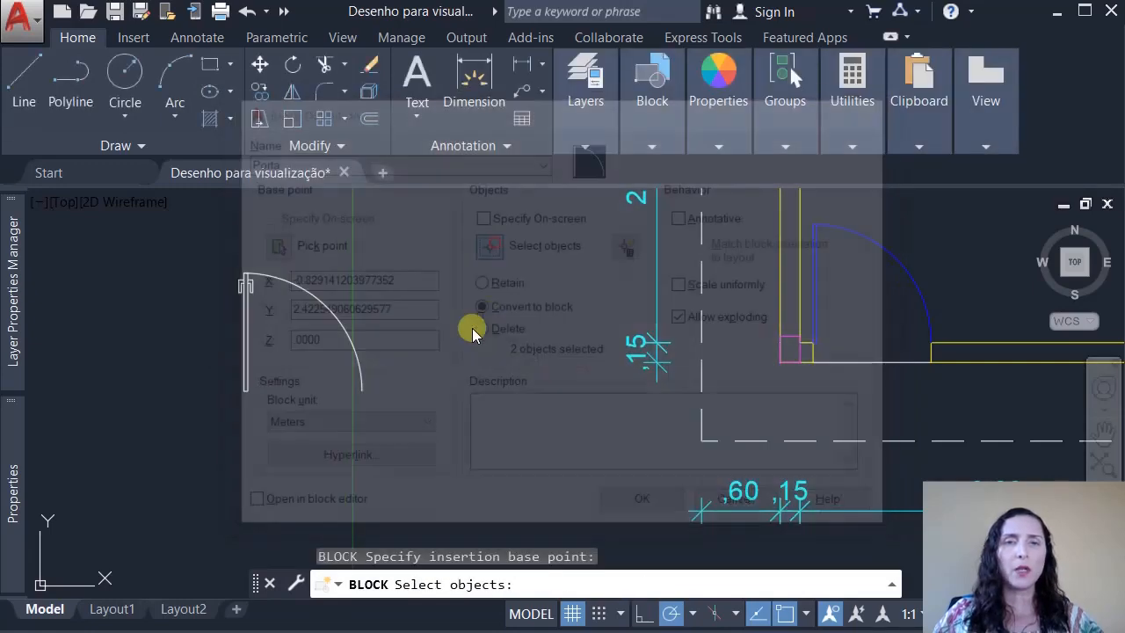
click(402, 274)
click(219, 372)
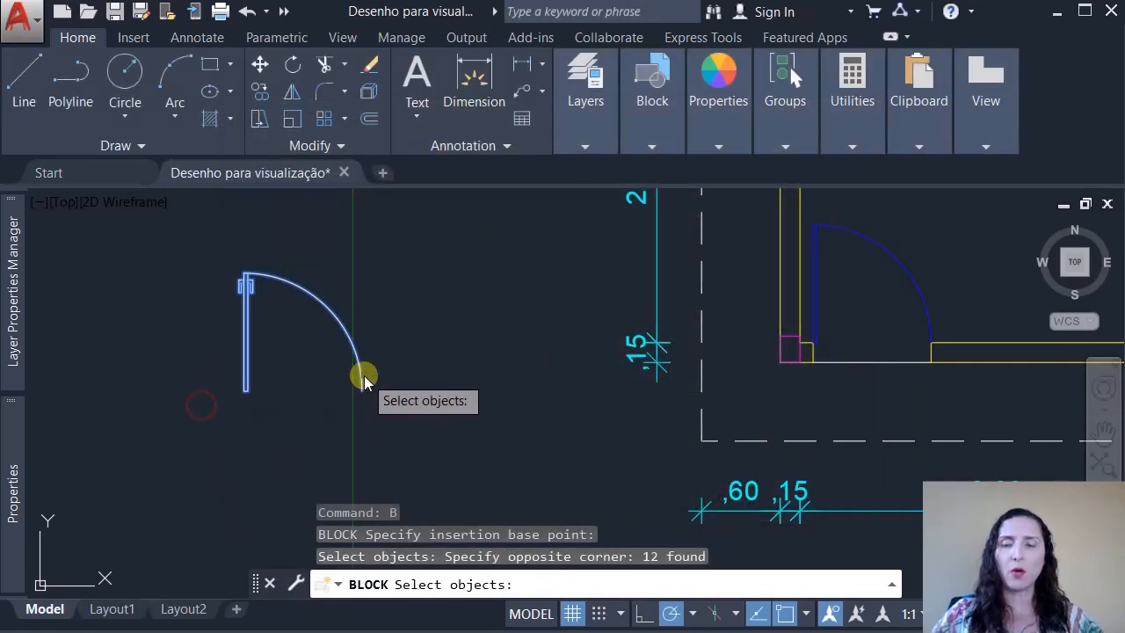
key(Return)
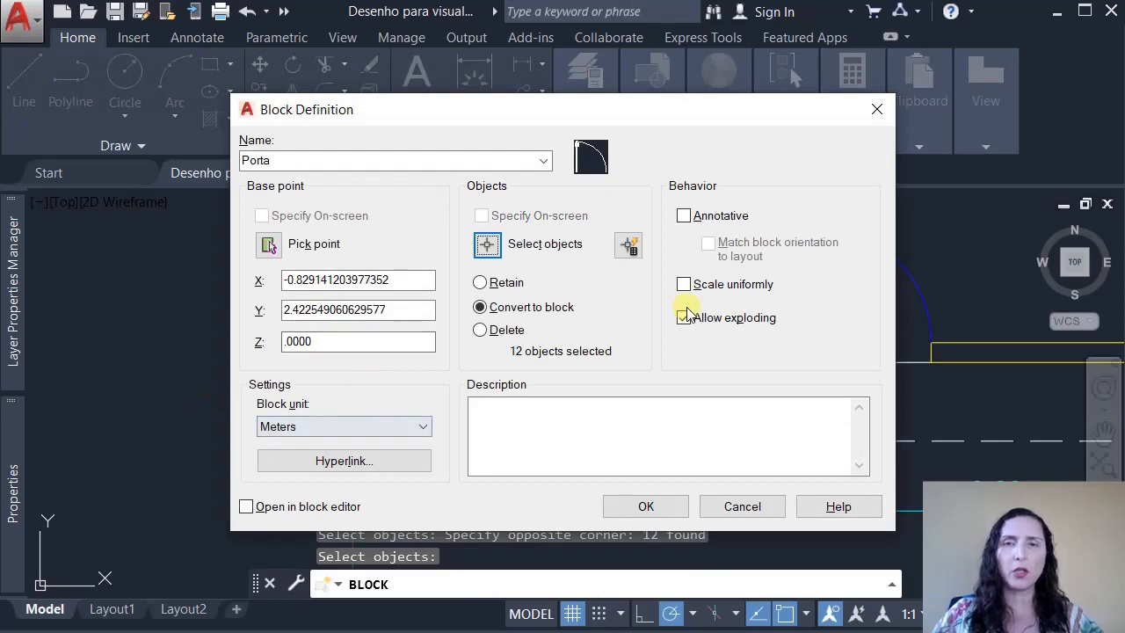
click(661, 506)
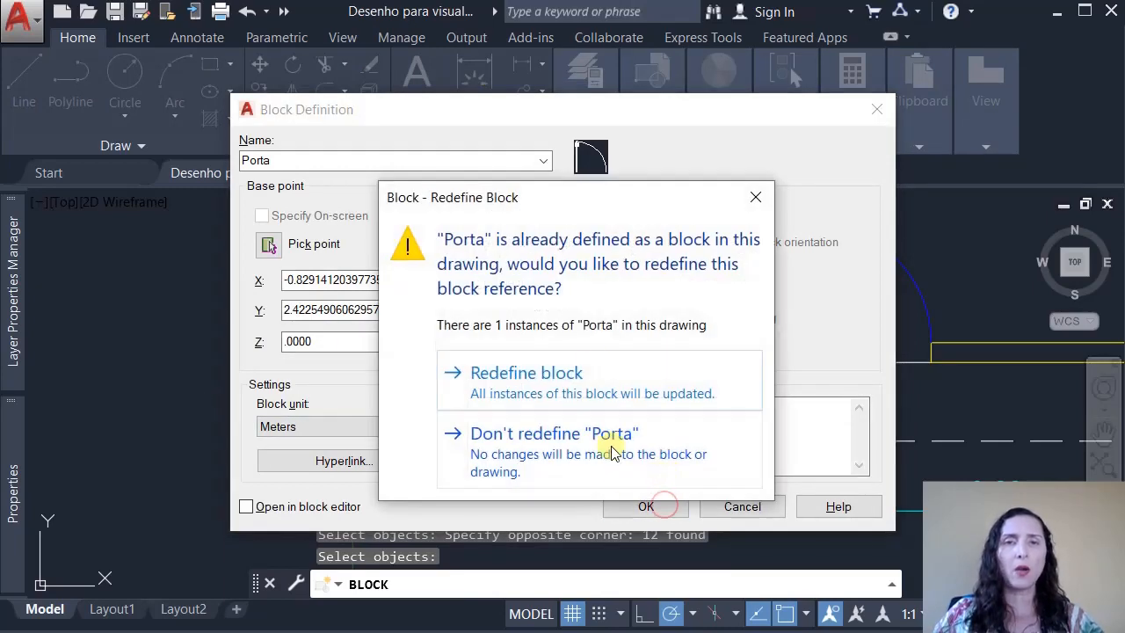
click(560, 389)
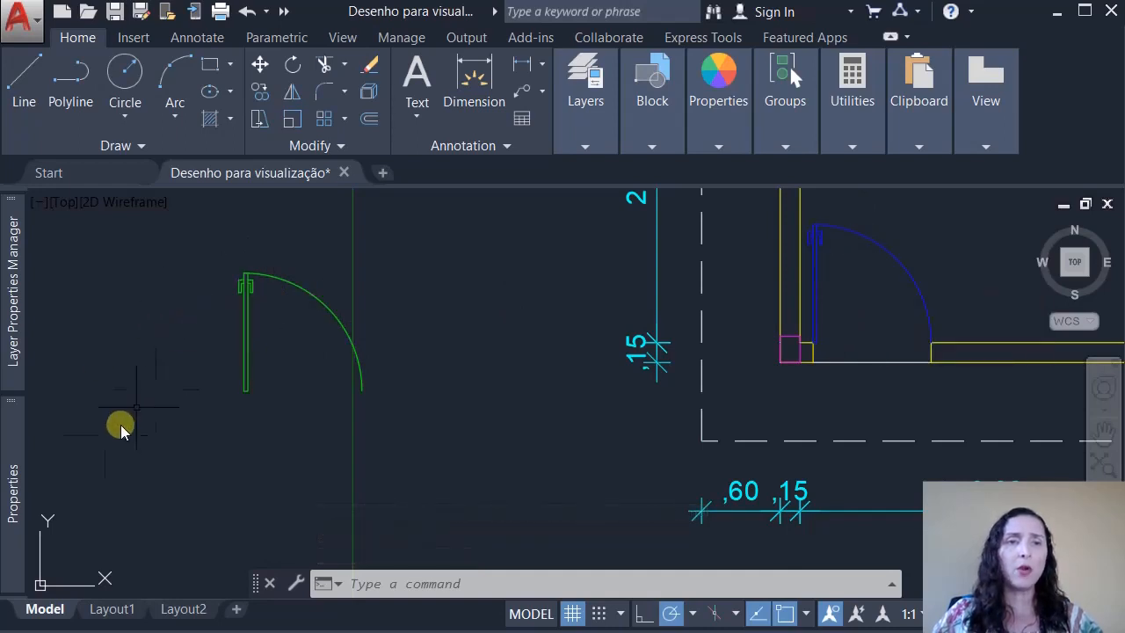
mouse_move(18, 473)
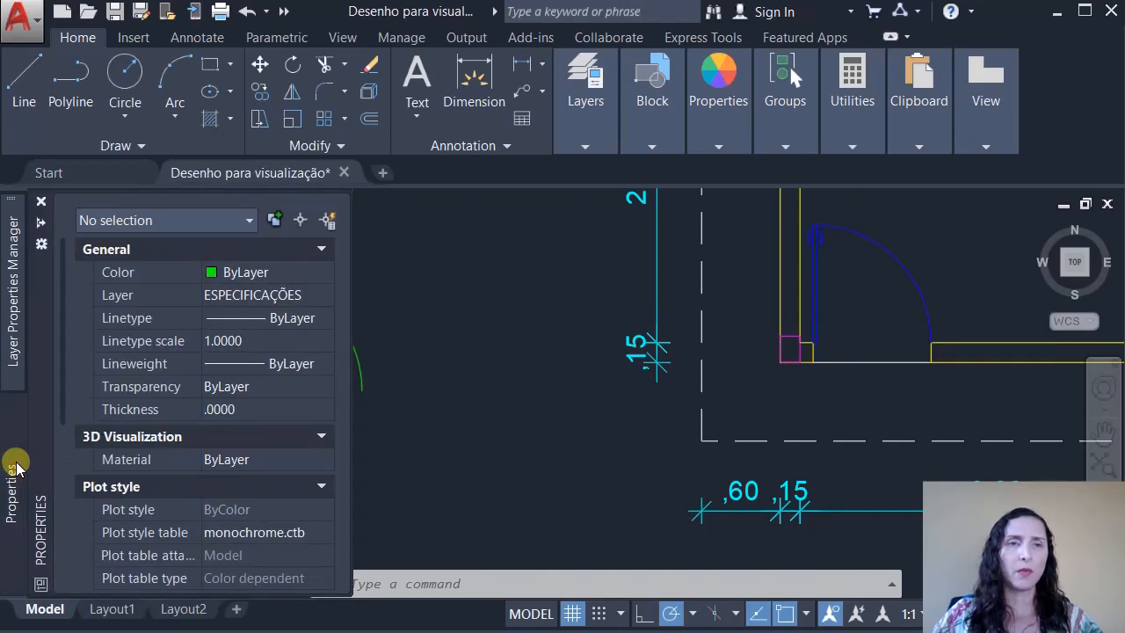
mouse_move(19, 342)
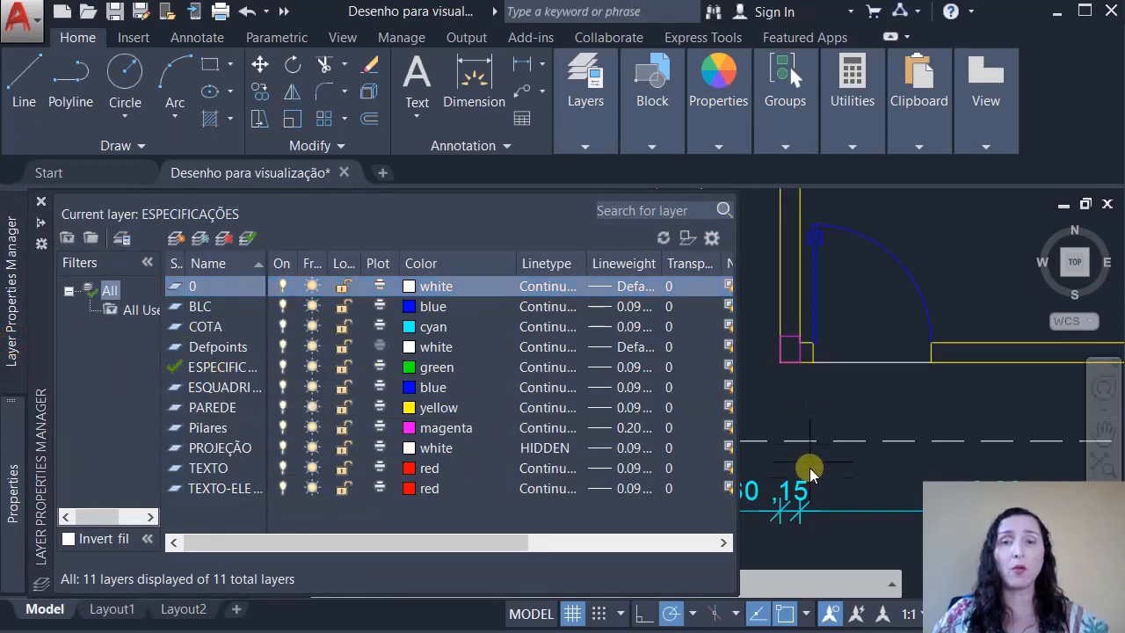
click(806, 417)
click(784, 412)
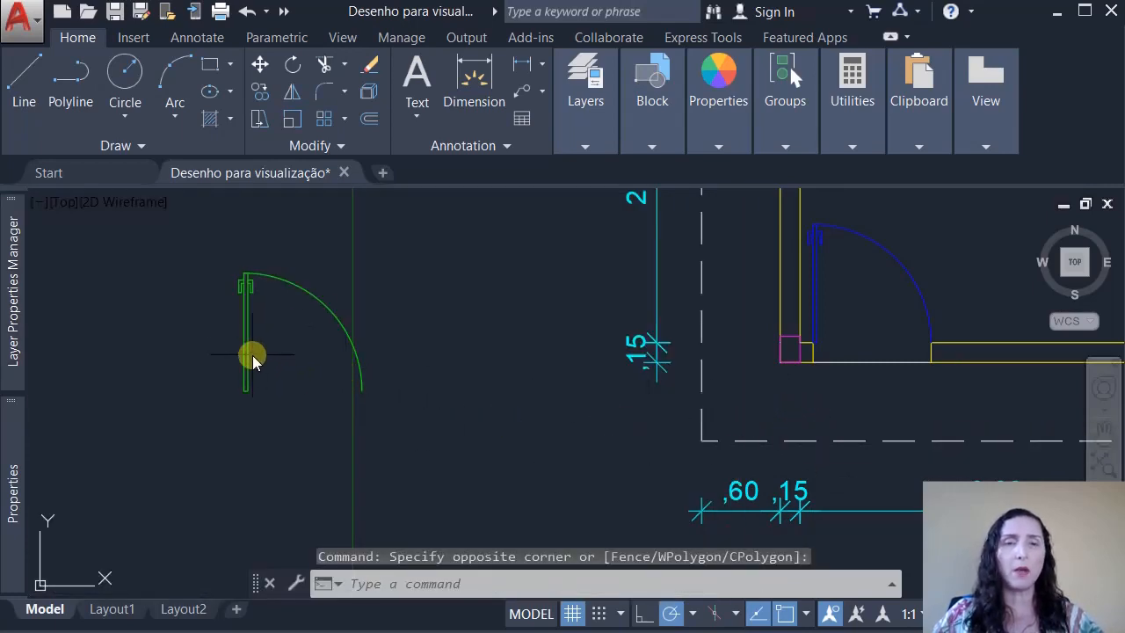
text(B)
key(Return)
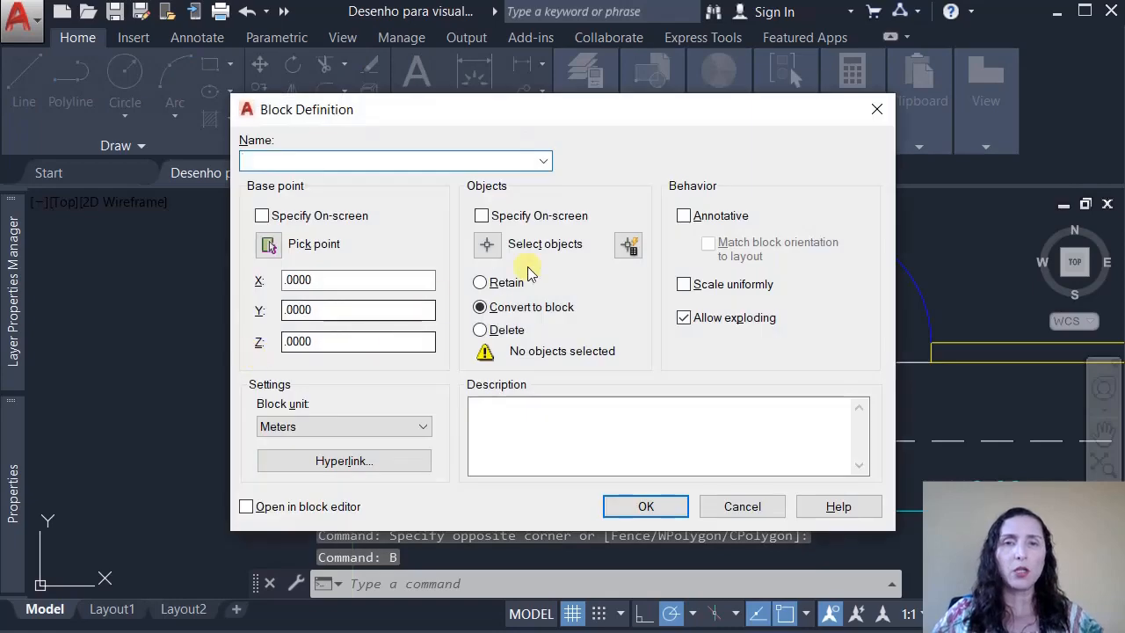
click(742, 506)
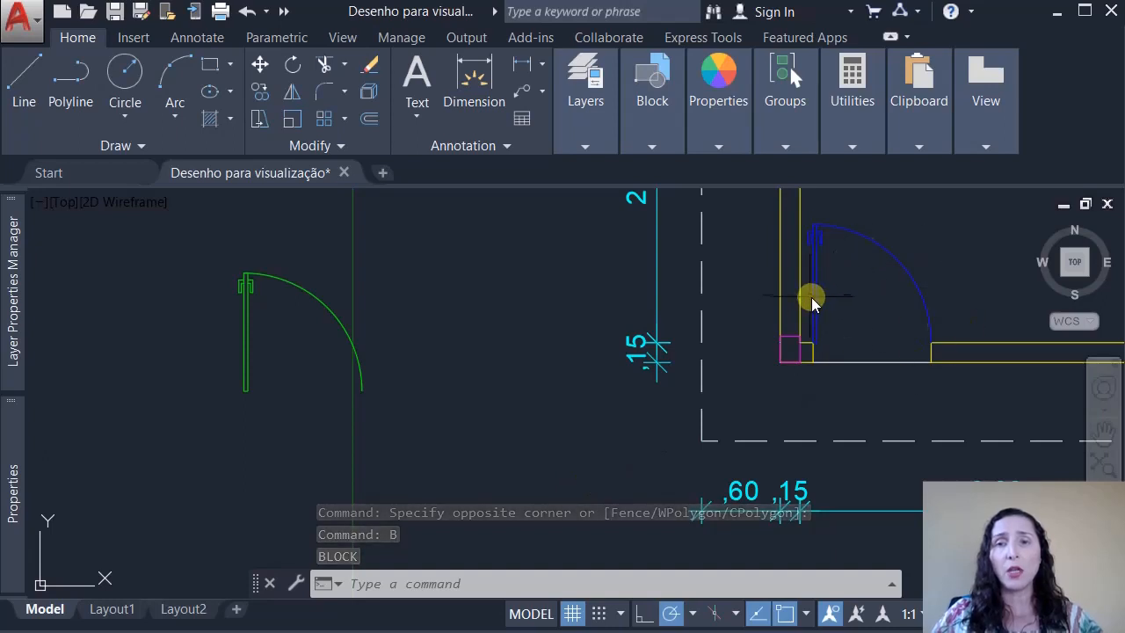
- Explode the Porta block outside the floor plan and undo the explosion
mouse_move(816, 301)
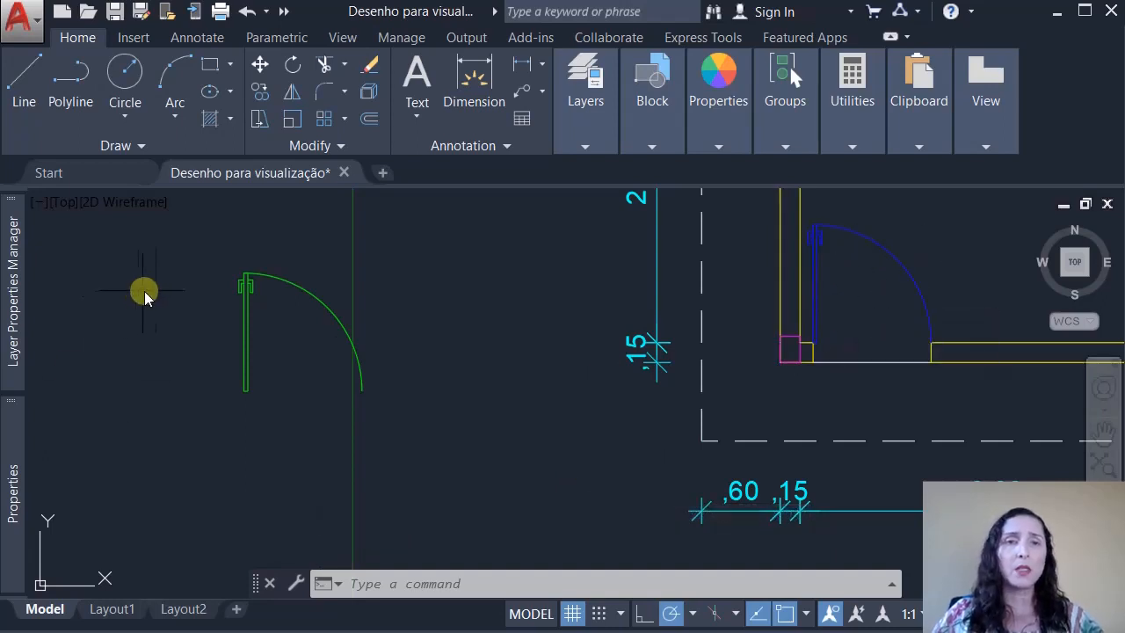
click(292, 298)
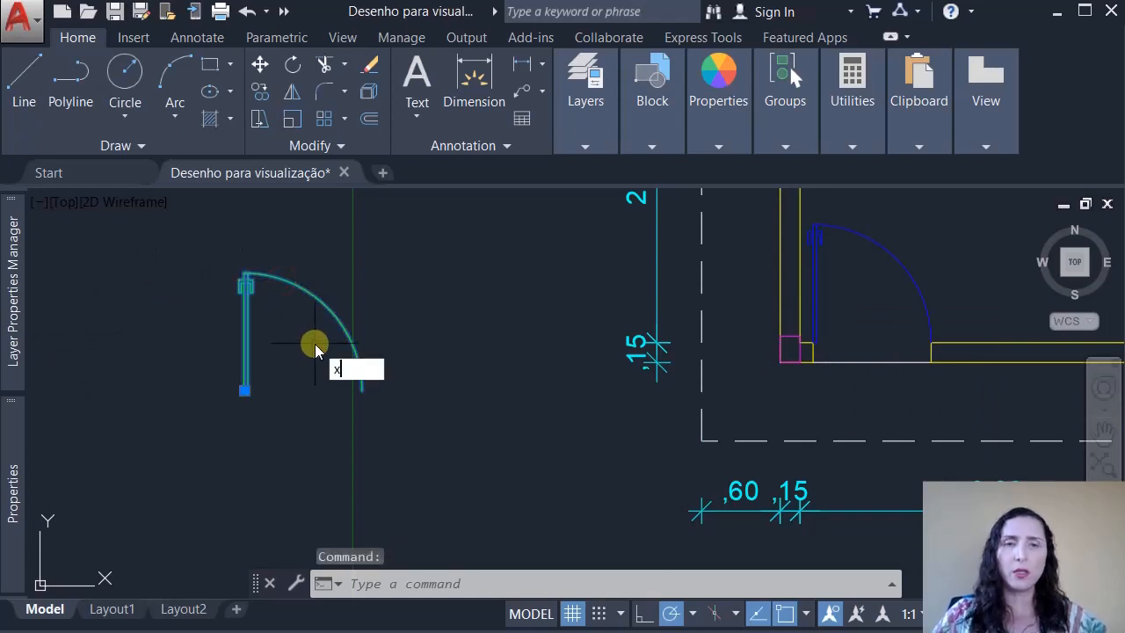
text(x)
key(Return)
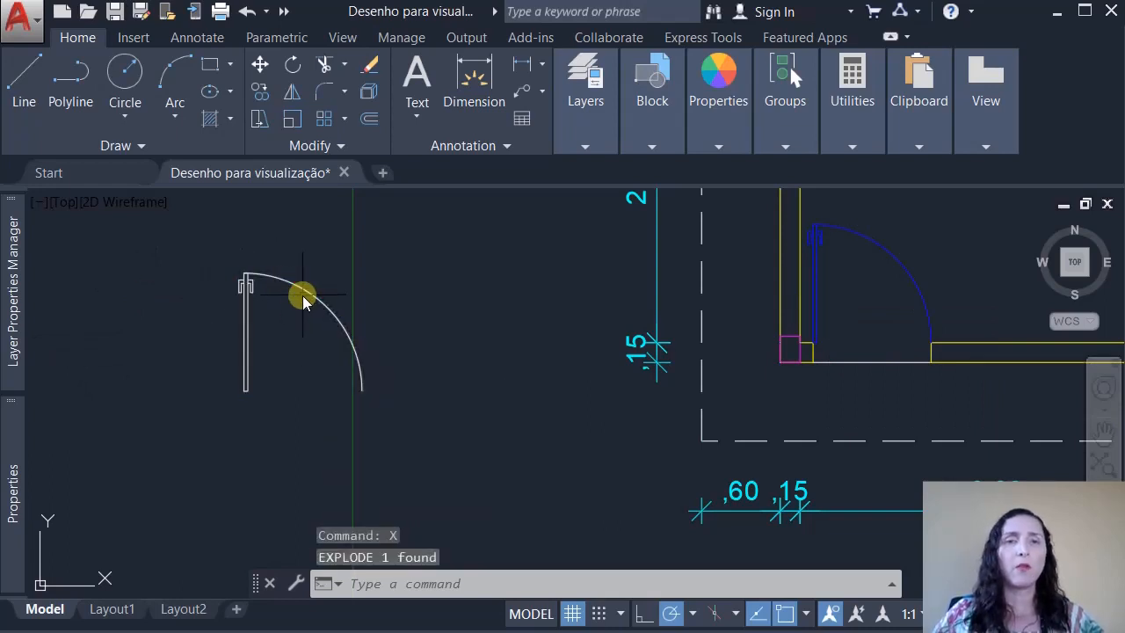
mouse_move(304, 295)
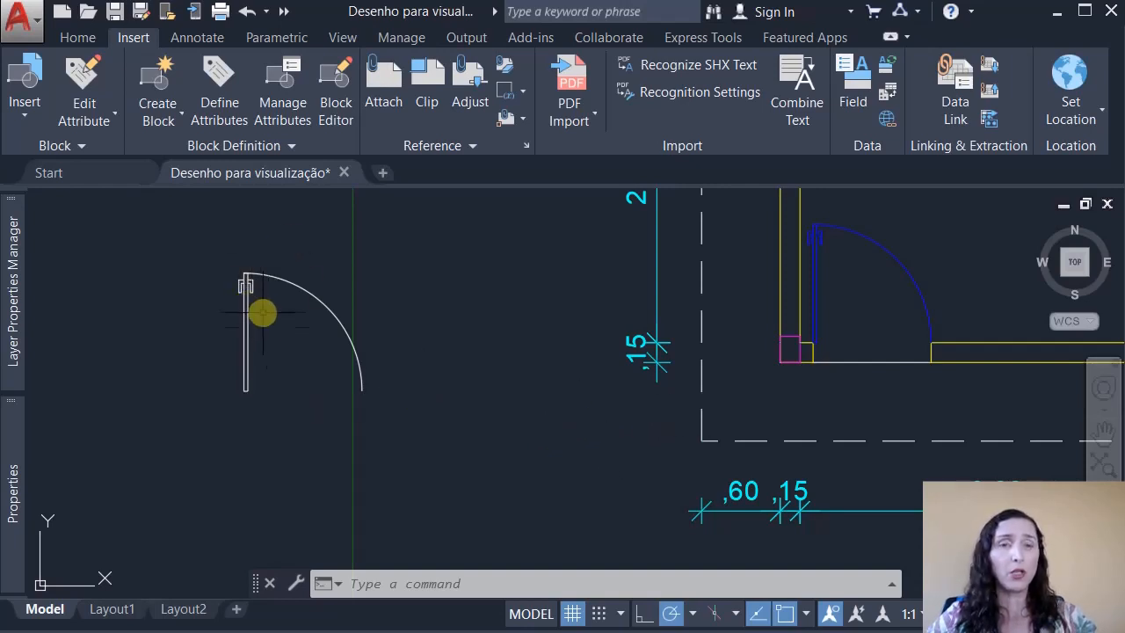
key(ctrl+z)
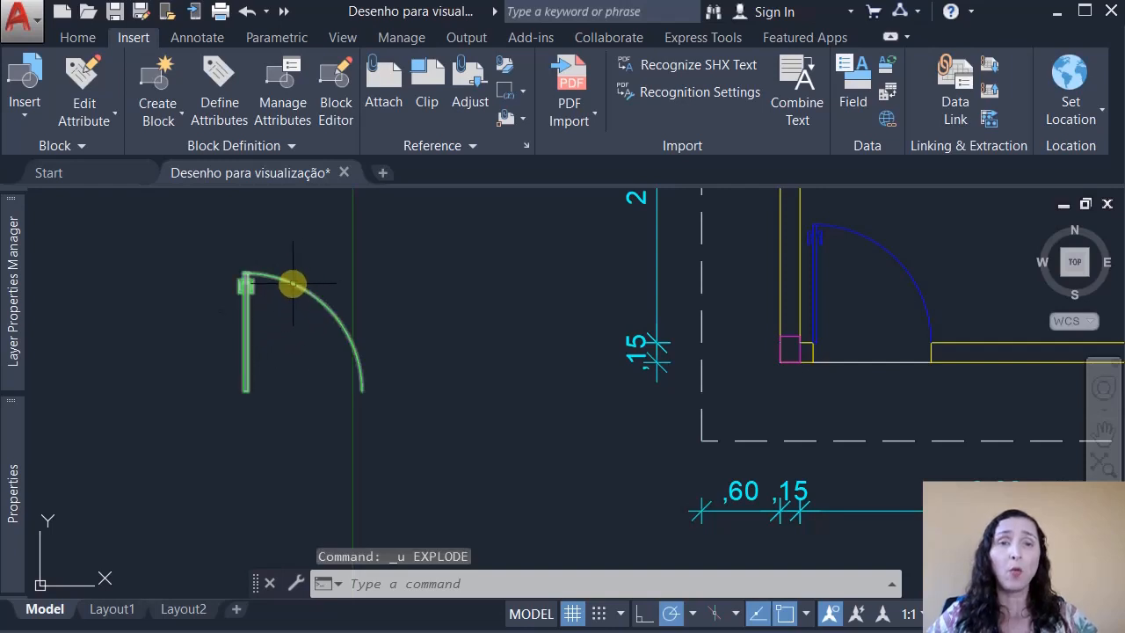
- Open the Porta block in the Block Editor and move the authoring palettes off the drawing area
click(337, 98)
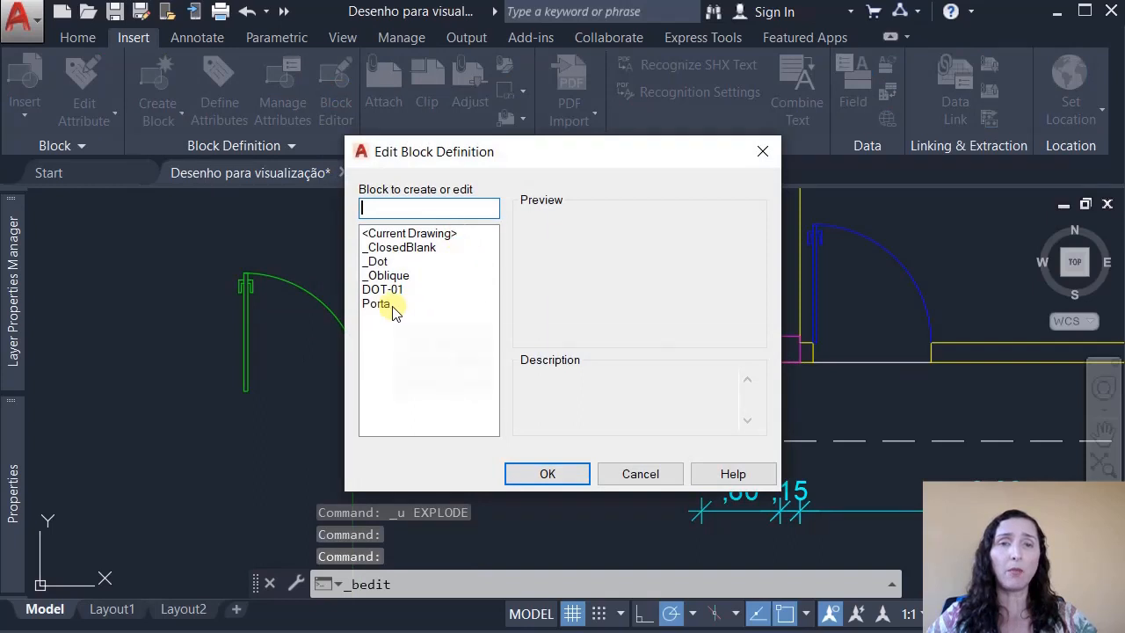
click(383, 305)
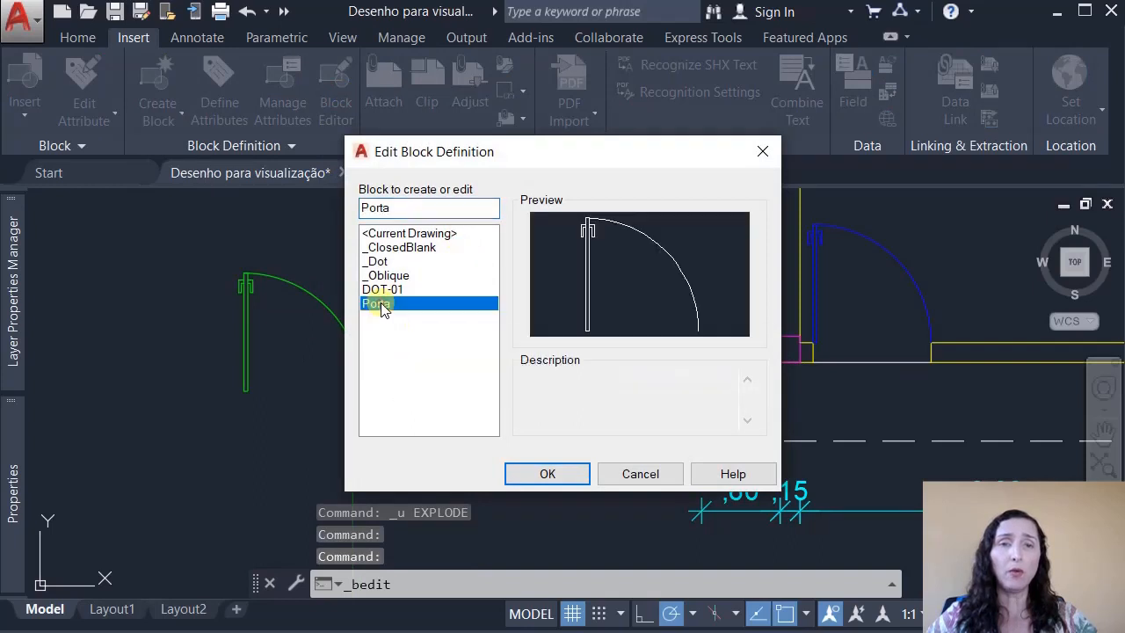
click(542, 473)
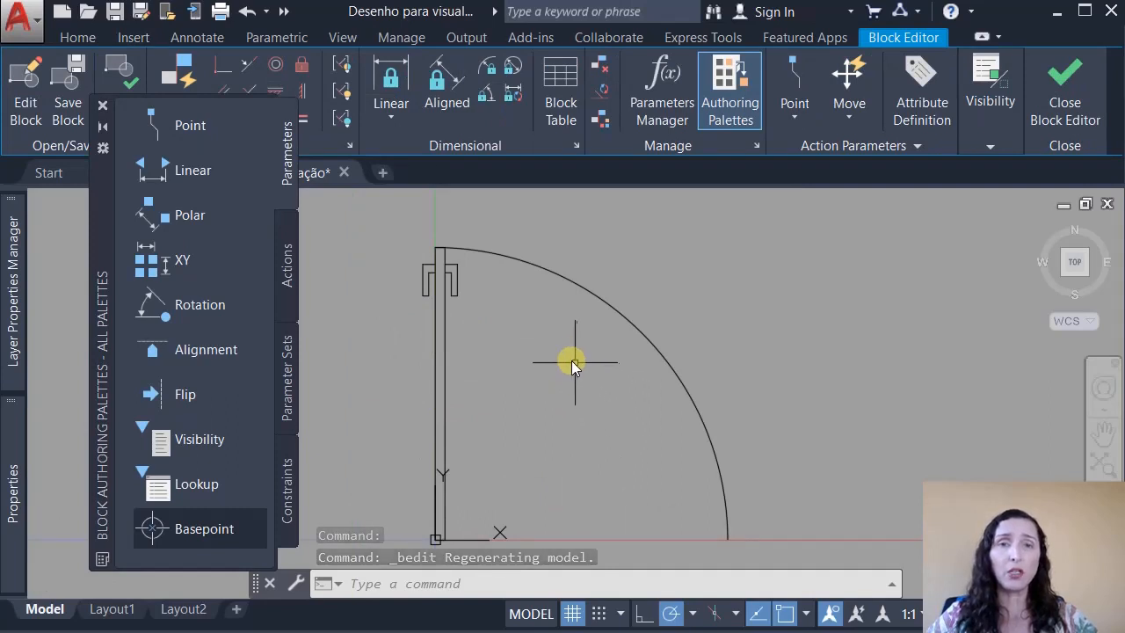
mouse_move(102, 238)
mouse_down()
mouse_move(138, 232)
mouse_move(9, 239)
mouse_up()
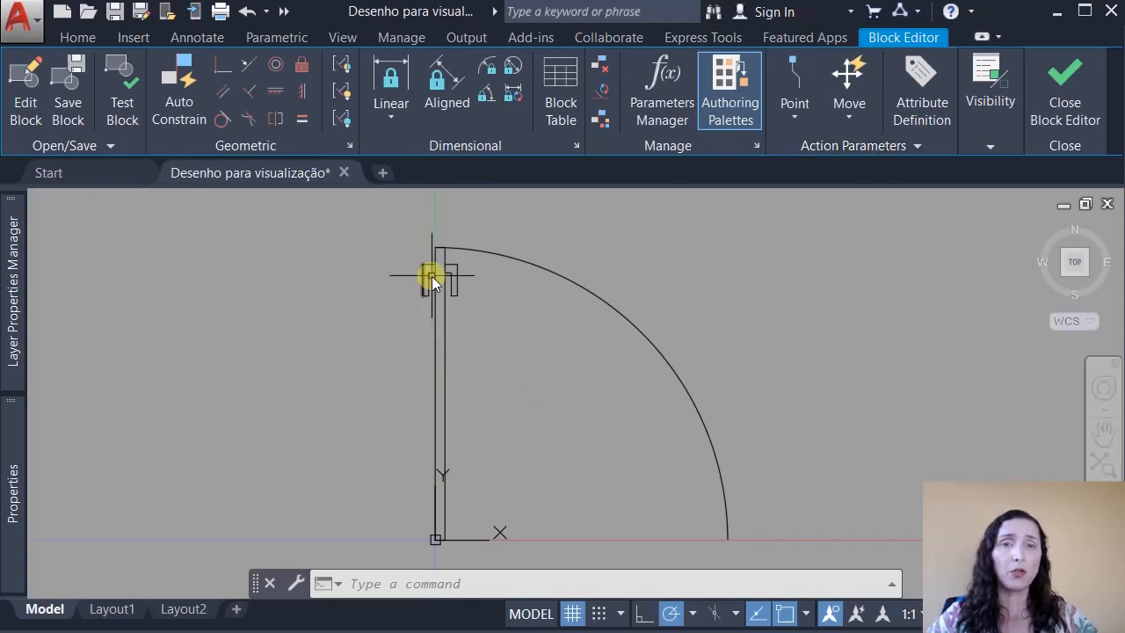
- Fillet the upper outer corner of the left door handle with a radius of 0.0150
scroll(431, 276, up, 8)
middle_drag(449, 265, 438, 371)
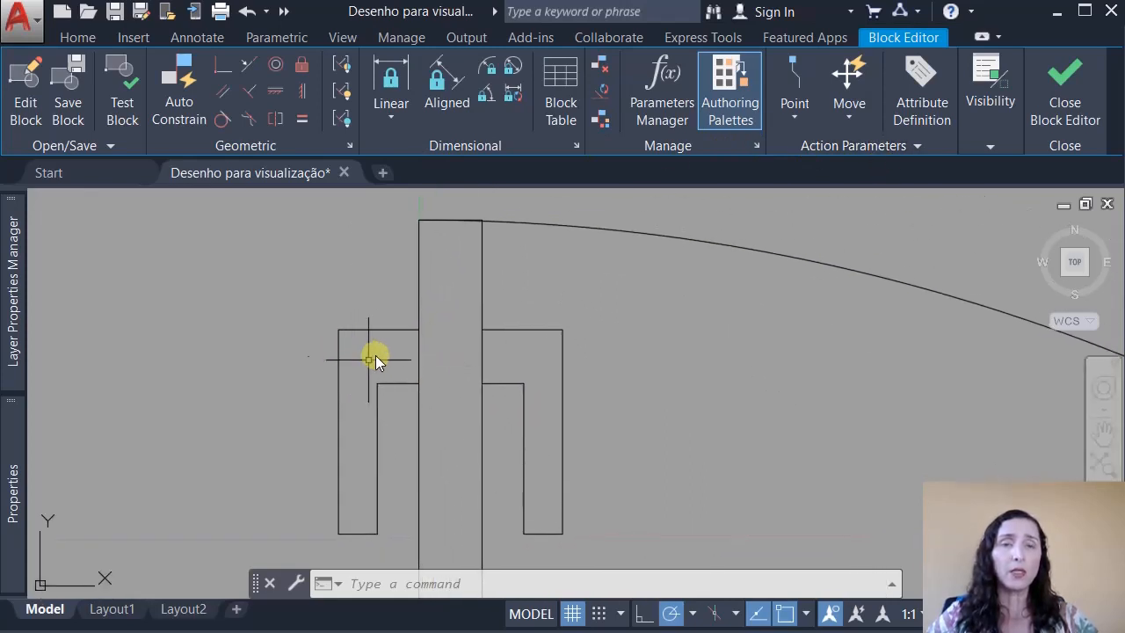
text(f)
key(Return)
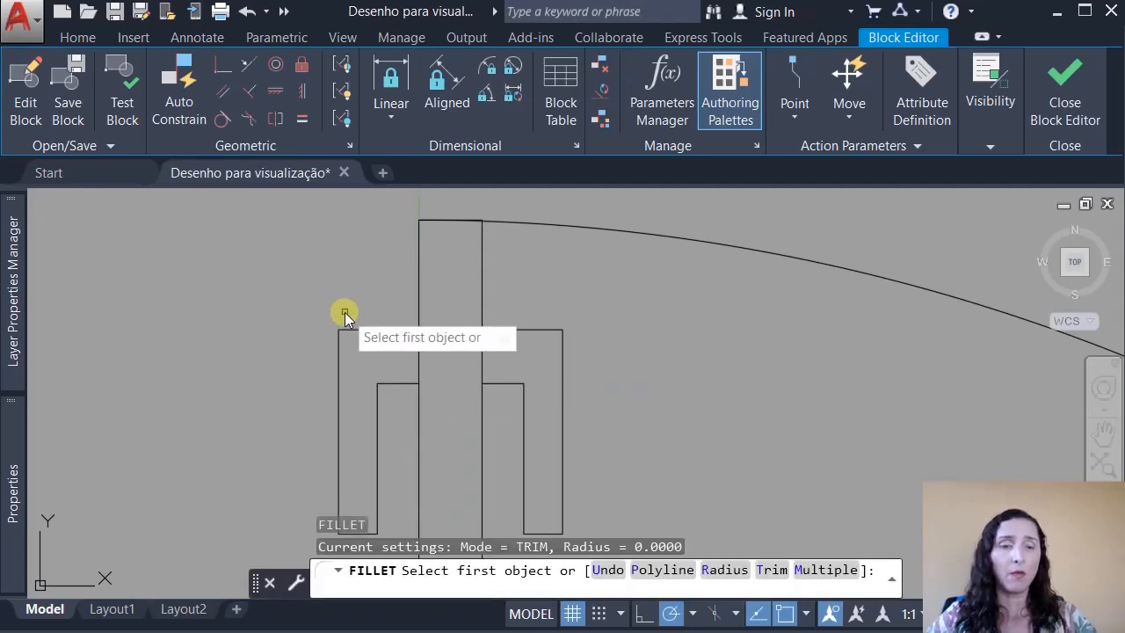
text(r)
key(Return)
click(339, 301)
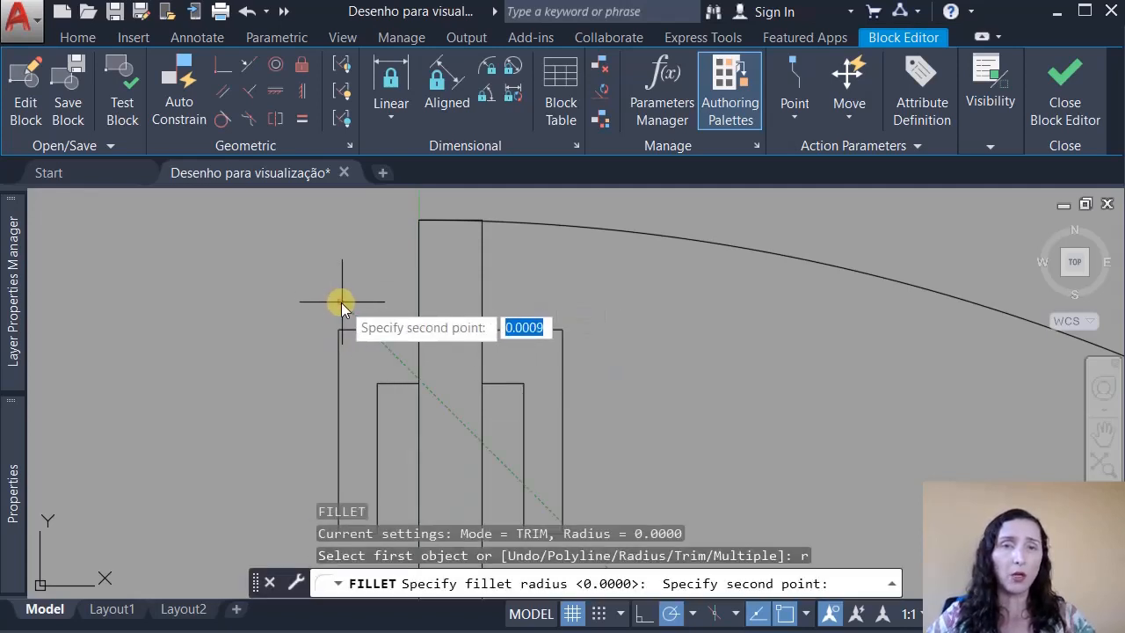
click(363, 302)
click(375, 330)
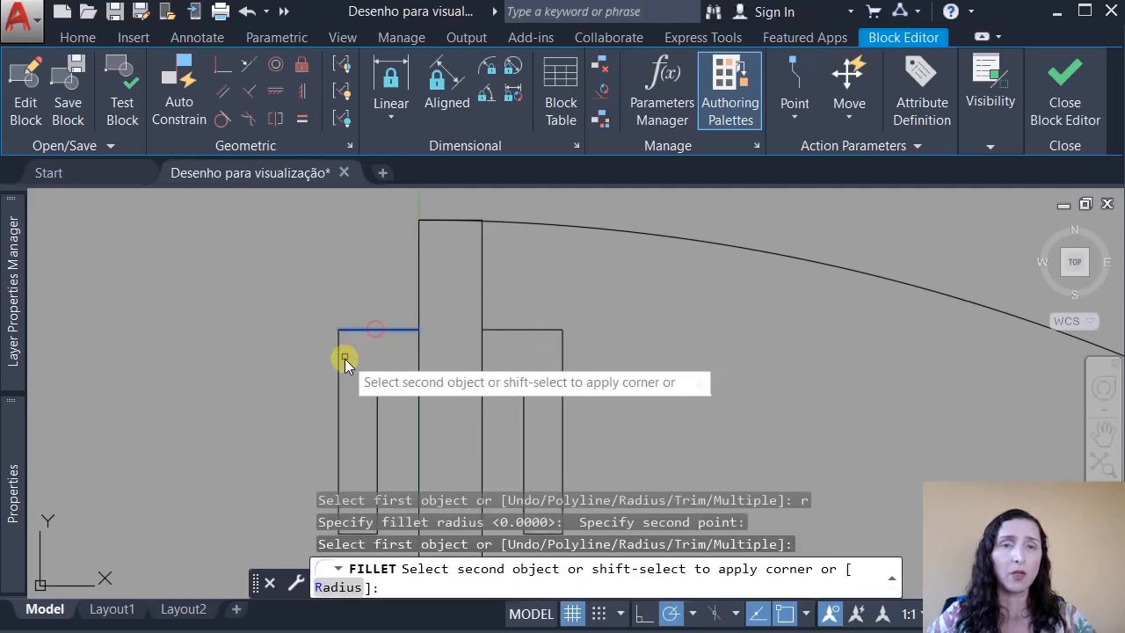
click(344, 359)
- Fillet the upper outer corner of the right door handle with the same radius
key(Return)
click(532, 329)
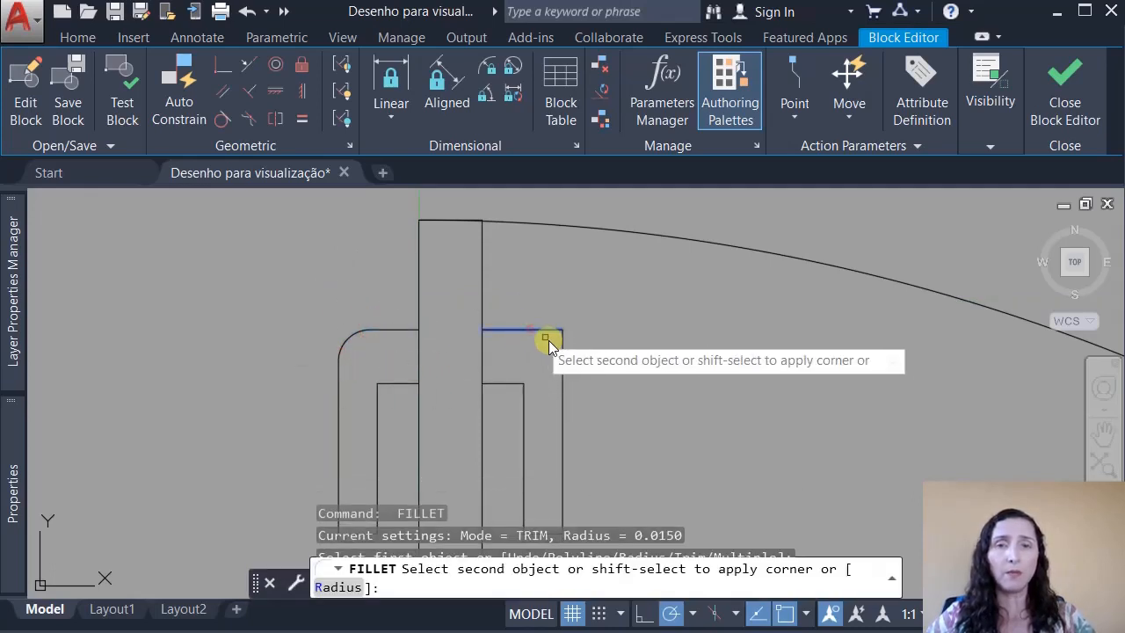
click(561, 352)
scroll(496, 356, down, 6)
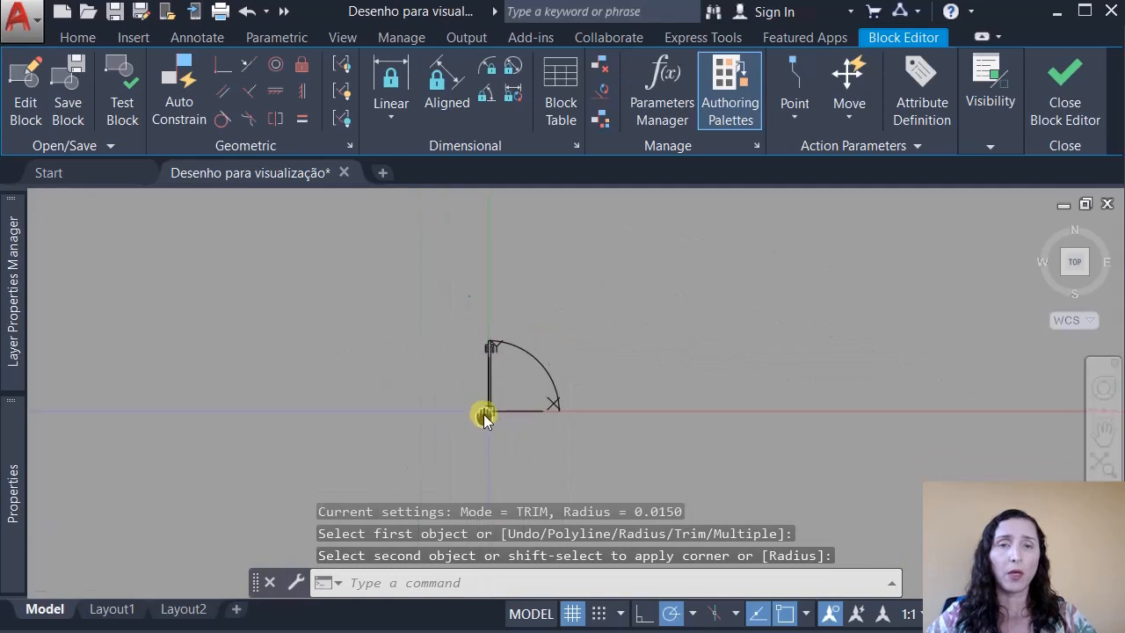
scroll(482, 356, up, 4)
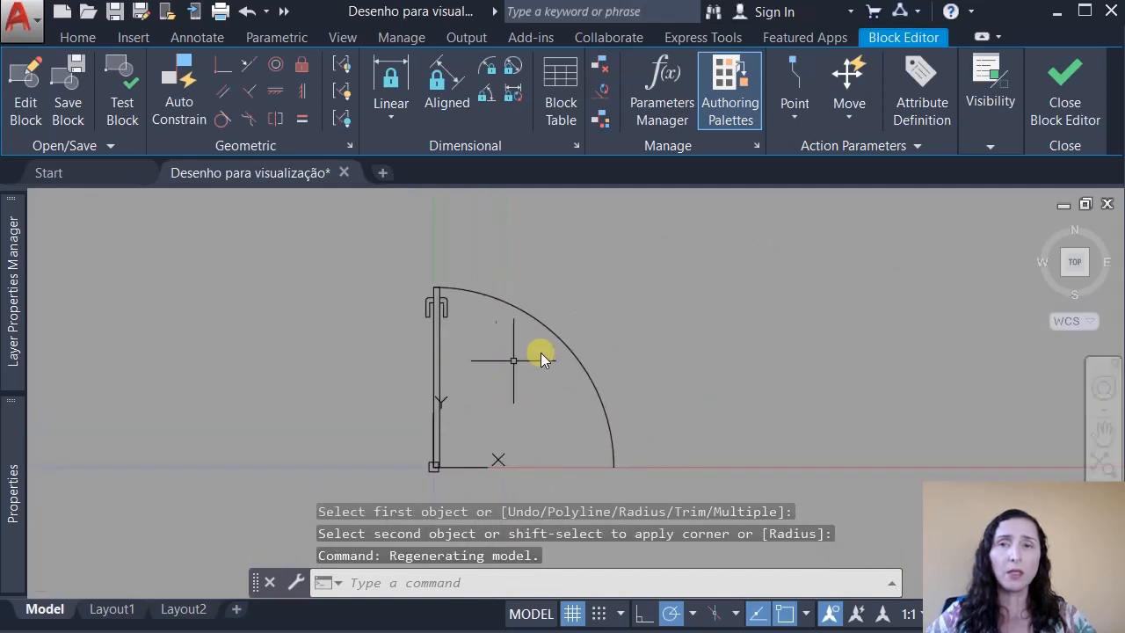
- Save the changes to the Porta block, close the Block Editor, and check the handles on both door instances
click(1061, 94)
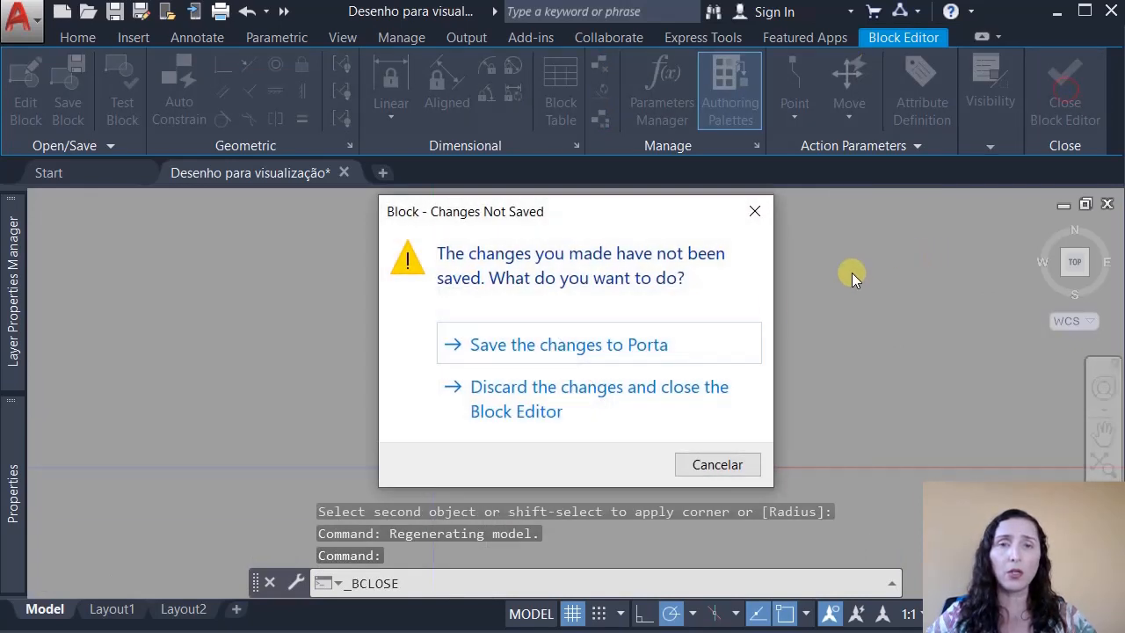
click(603, 345)
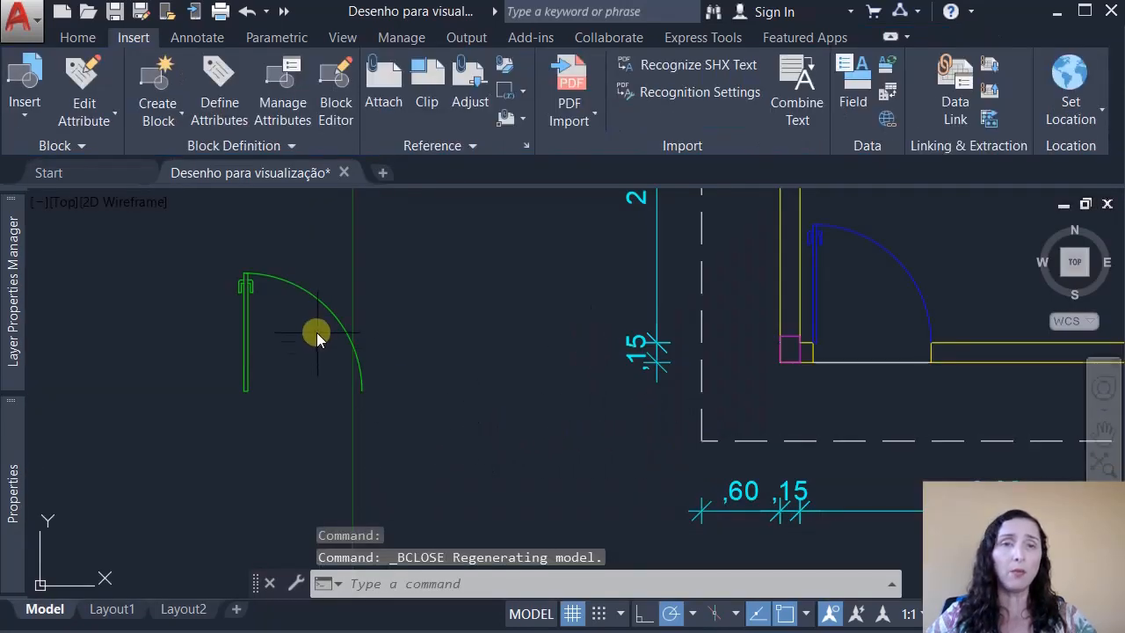
scroll(248, 275, up, 5)
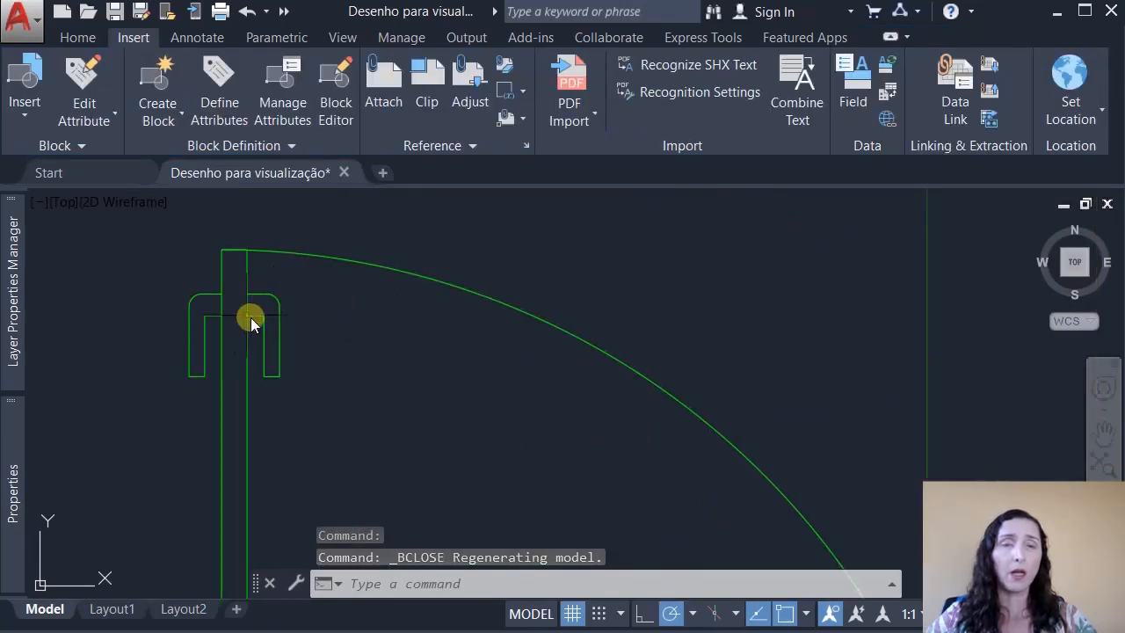
scroll(252, 317, down, 8)
middle_drag(711, 369, 369, 405)
scroll(510, 341, up, 6)
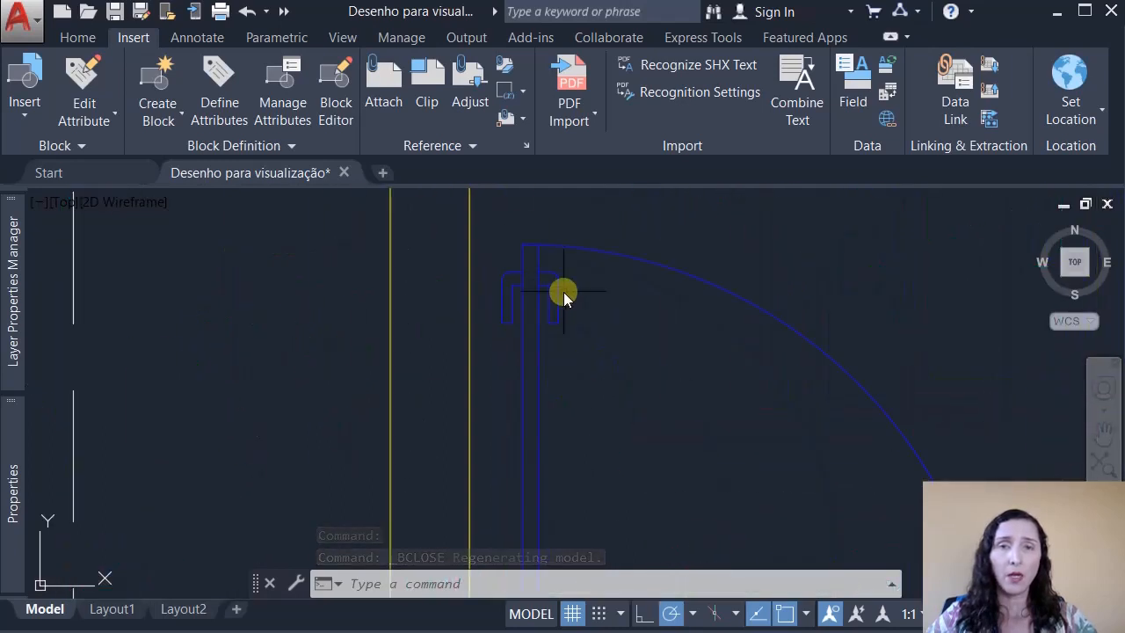
- Change the color of the ESQUADRI... layer to index color 150
mouse_move(16, 304)
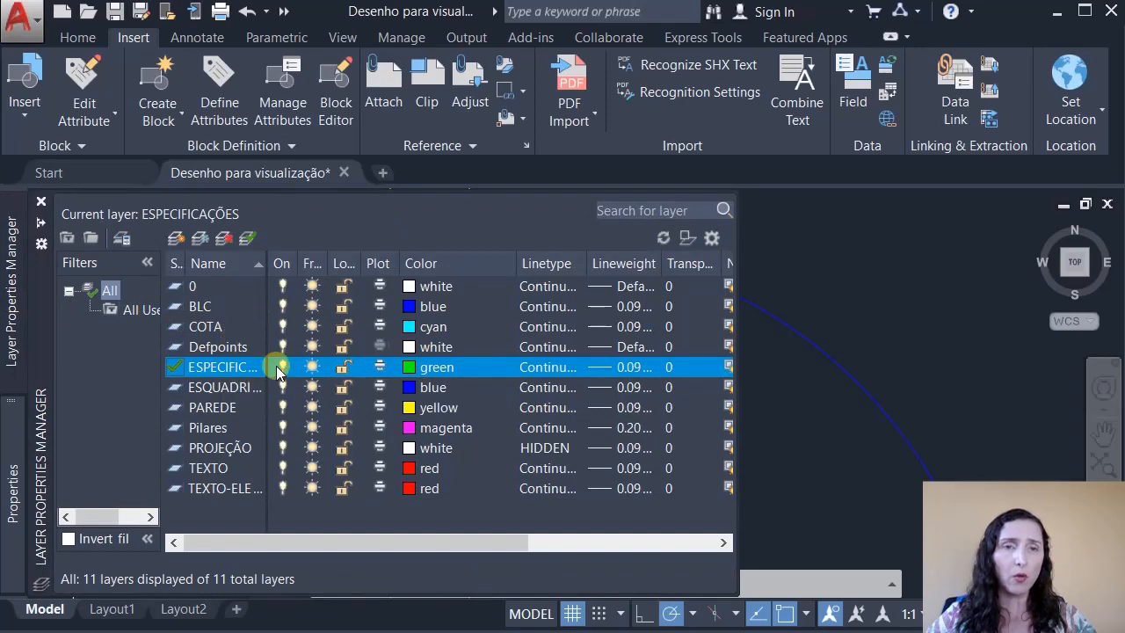
click(230, 390)
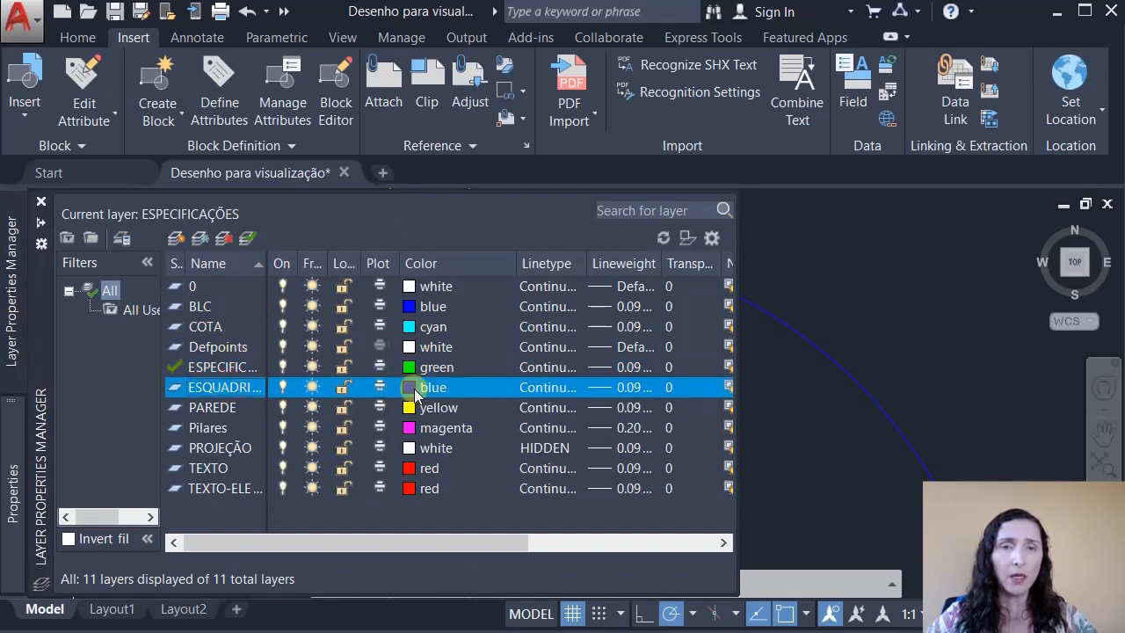
click(416, 394)
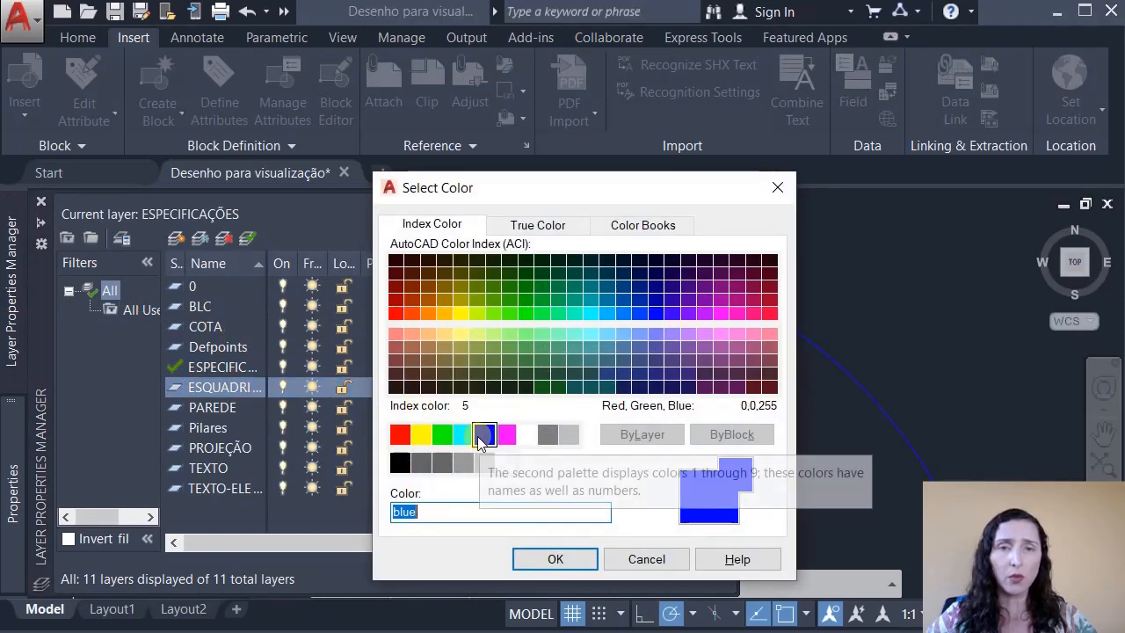
click(621, 313)
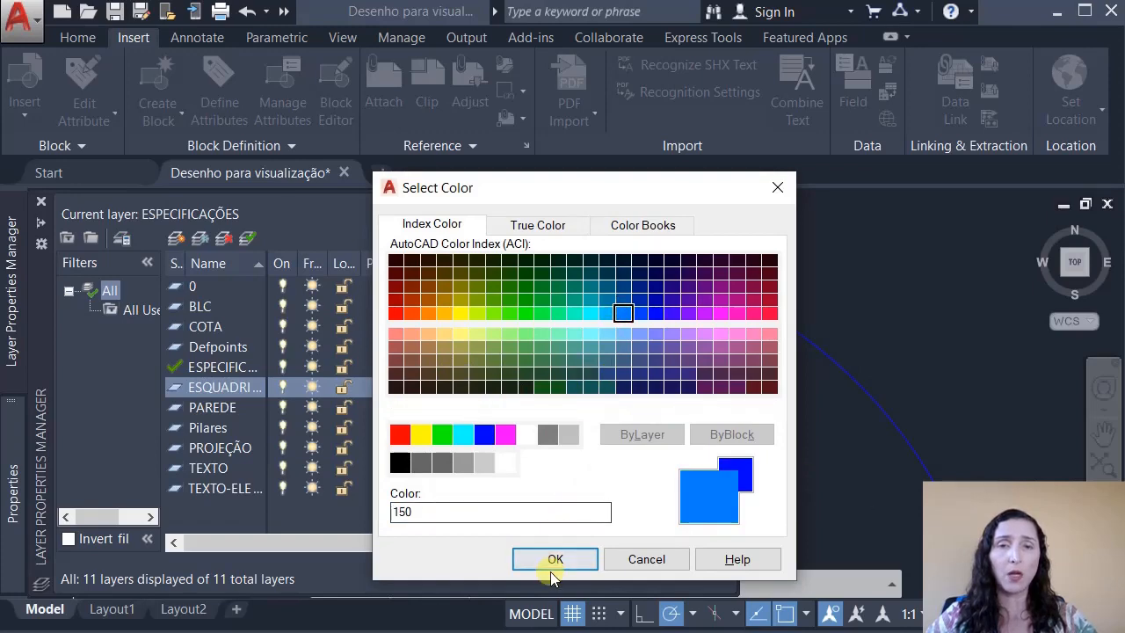
click(571, 557)
- Run the Insert command, review the blocks from the current drawing, recent use and another drawing, and close the Blocks palette
mouse_move(437, 362)
middle_down()
mouse_move(484, 354)
mouse_move(370, 396)
middle_up()
scroll(354, 395, down, 3)
scroll(355, 393, down, 2)
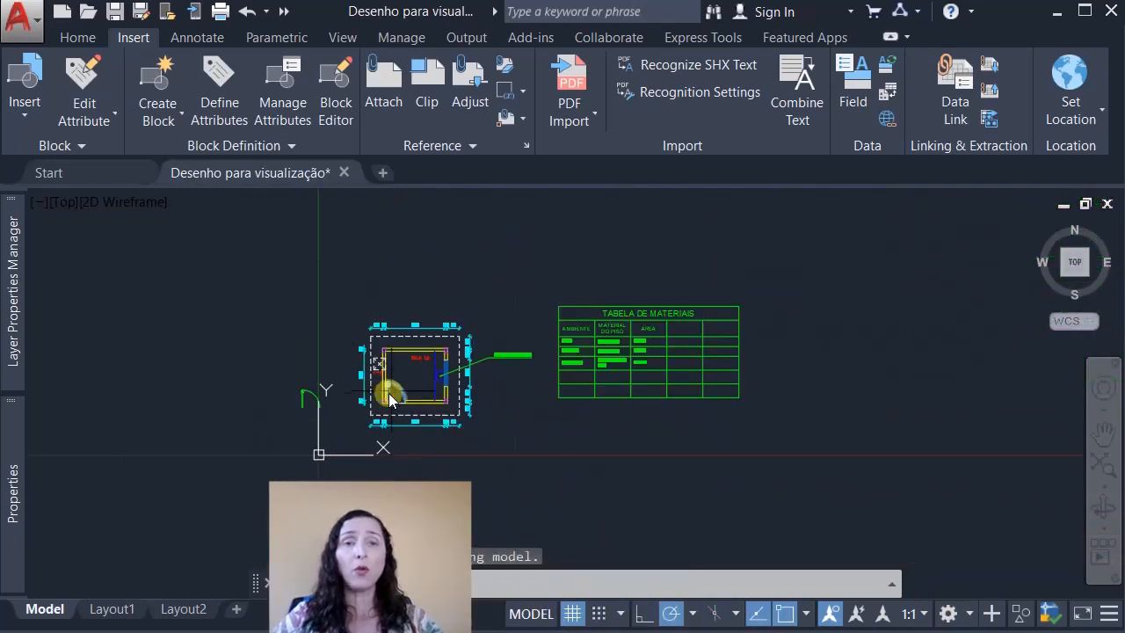
scroll(326, 404, up, 2)
text(i)
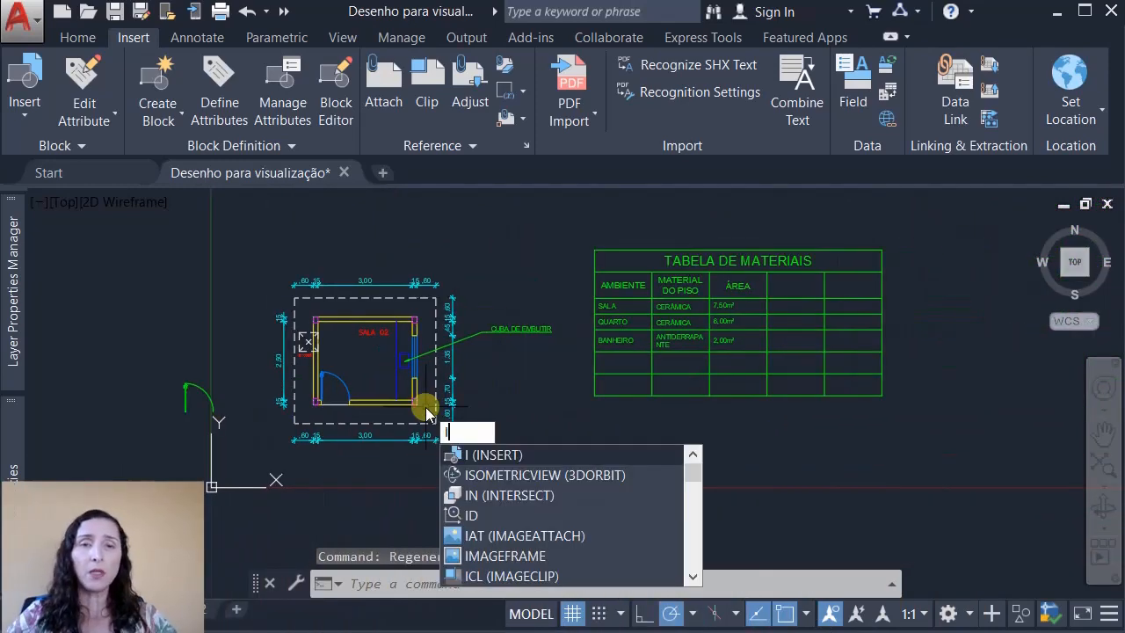
key(Return)
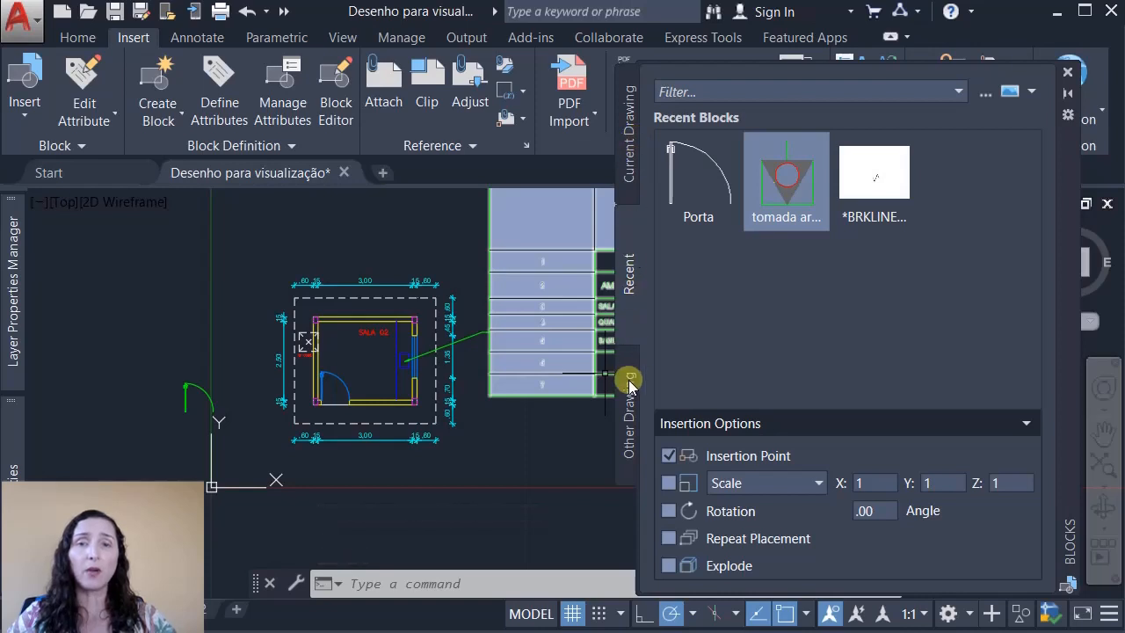
click(629, 145)
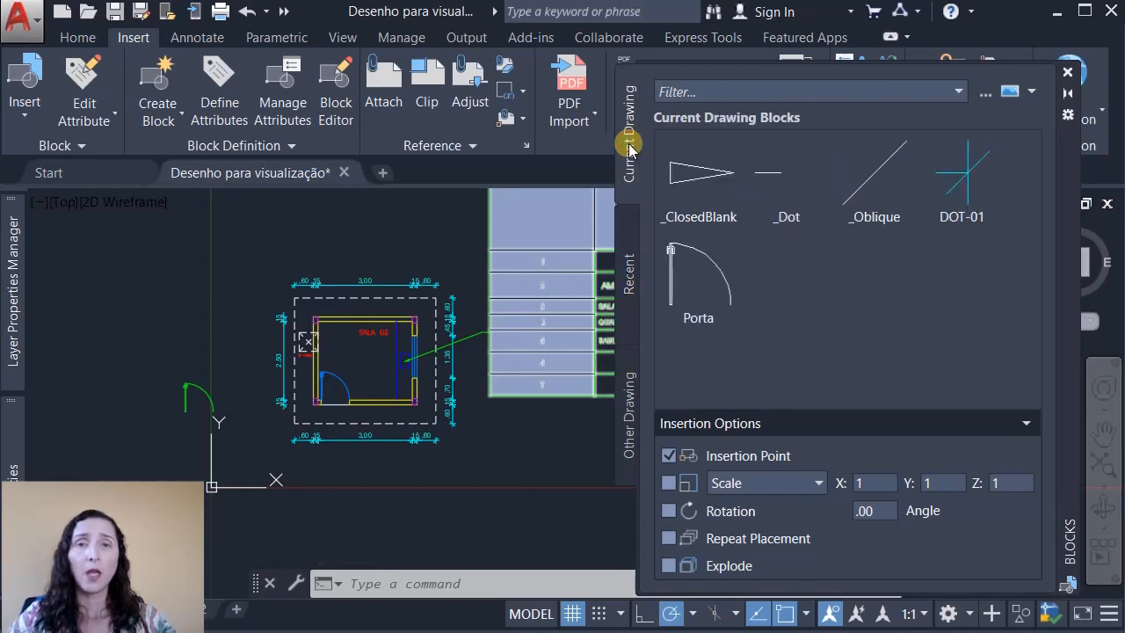
click(631, 270)
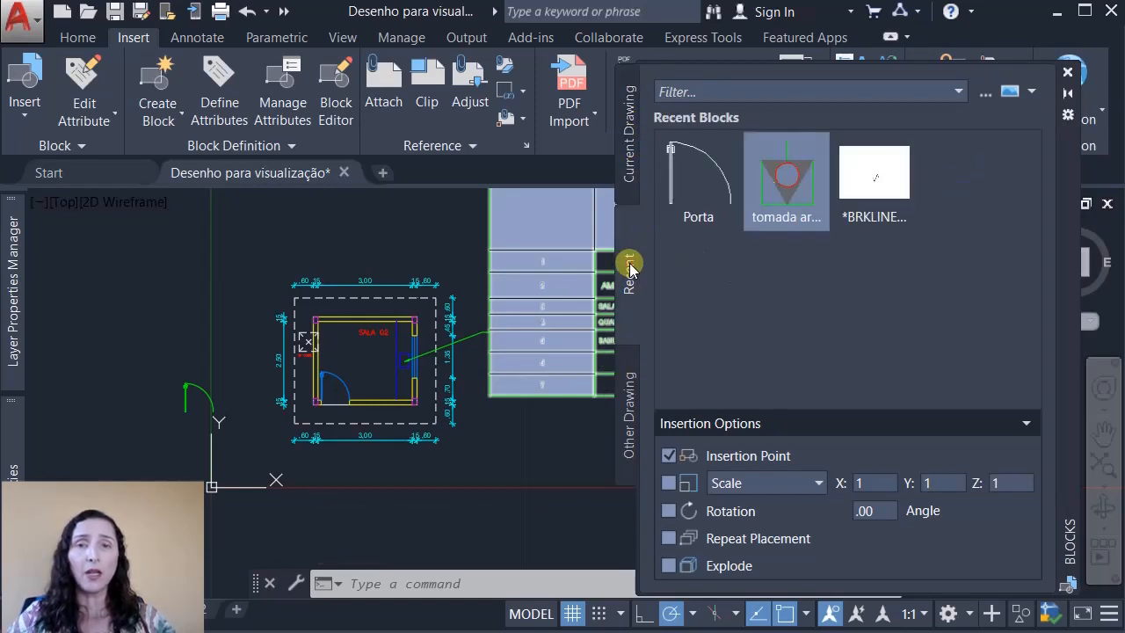
click(630, 402)
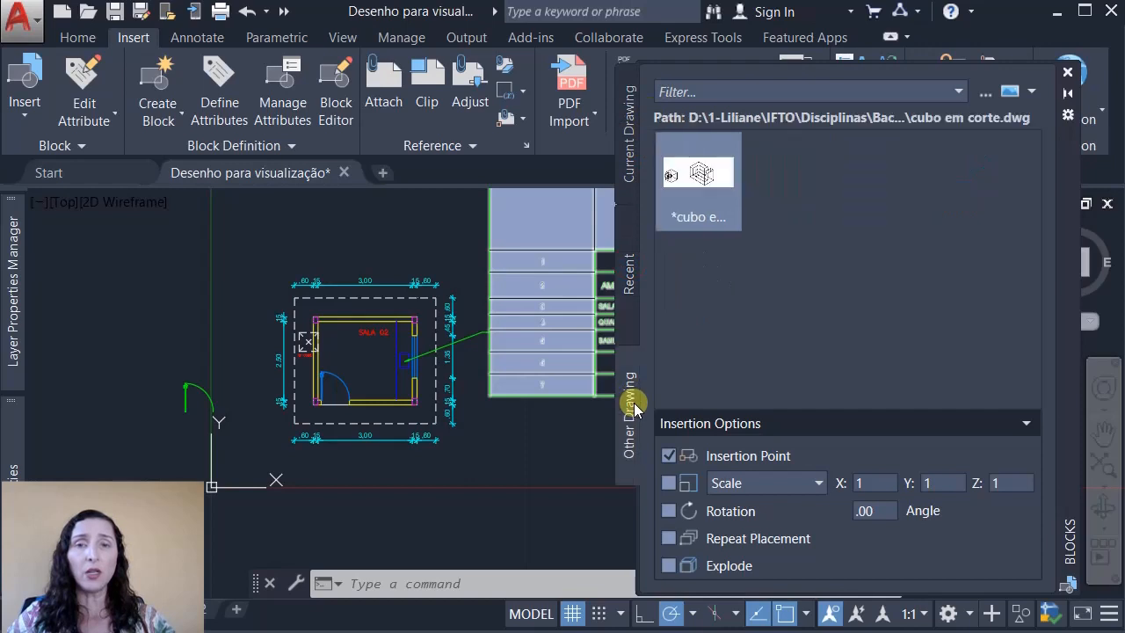
click(631, 145)
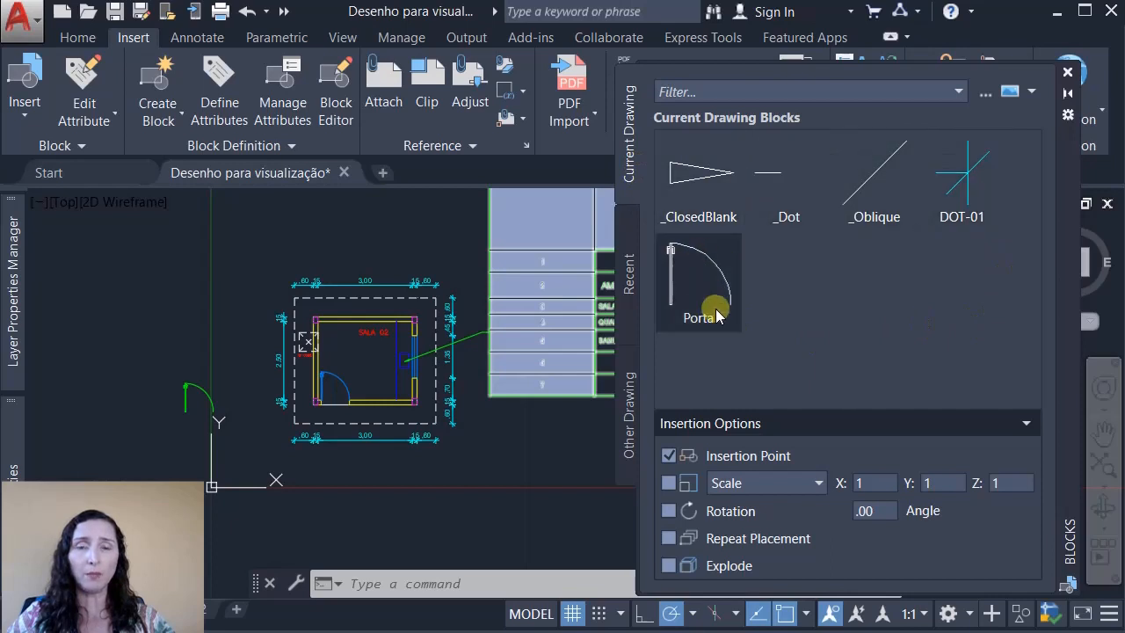
click(1068, 75)
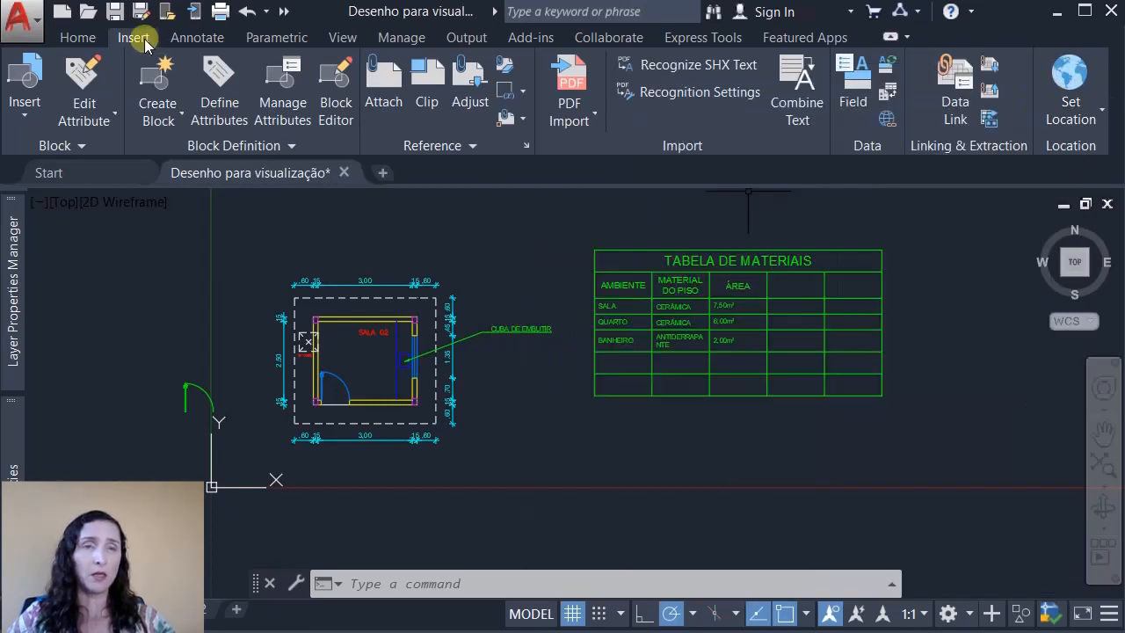
- Look over the insertable block gallery, reopen the Blocks palette, and review the recent and other-drawing blocks
click(25, 79)
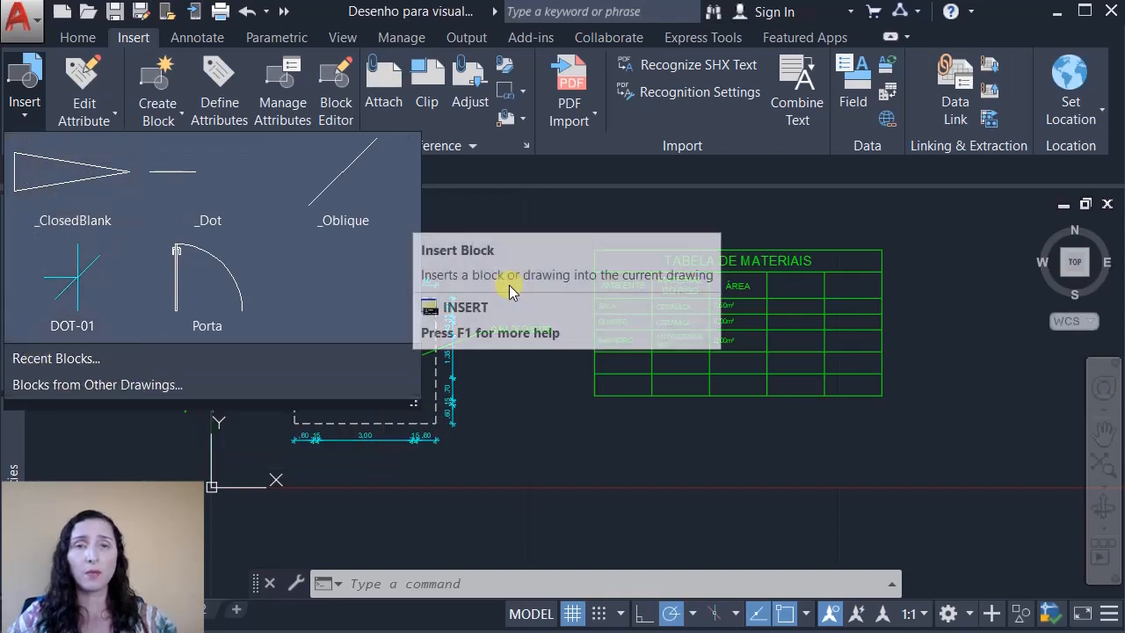
click(520, 418)
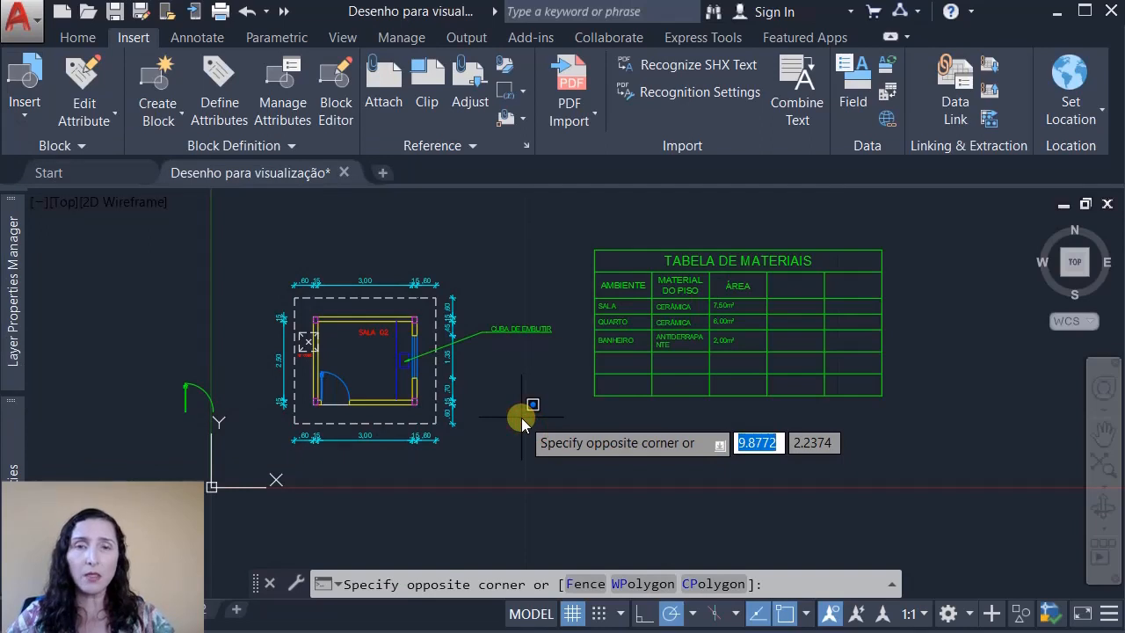
key(Return)
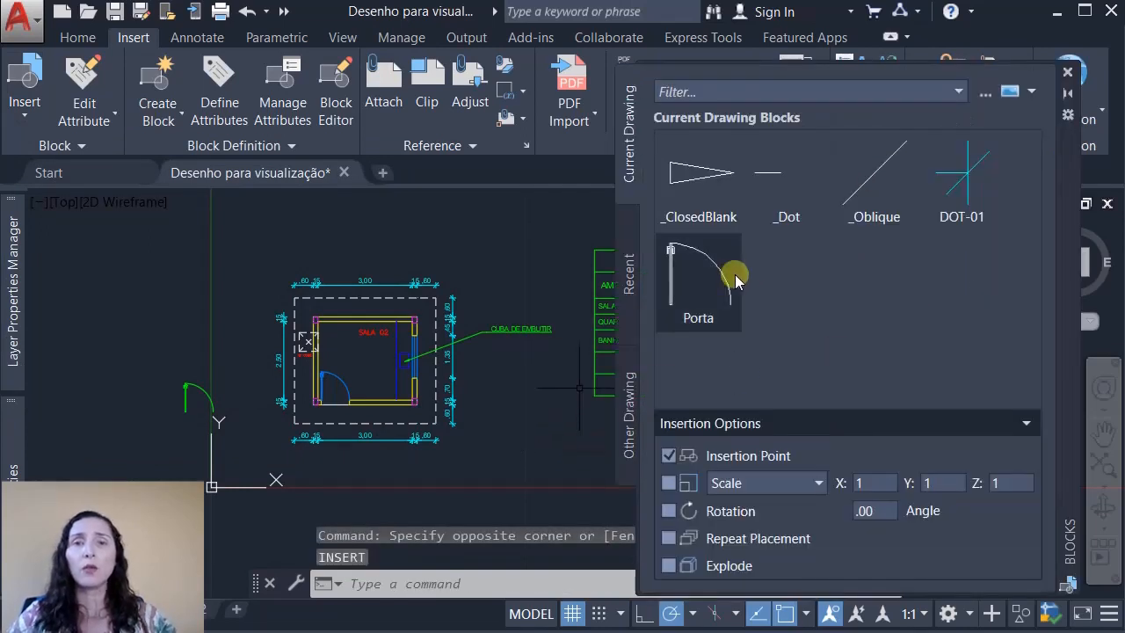
click(629, 272)
click(633, 411)
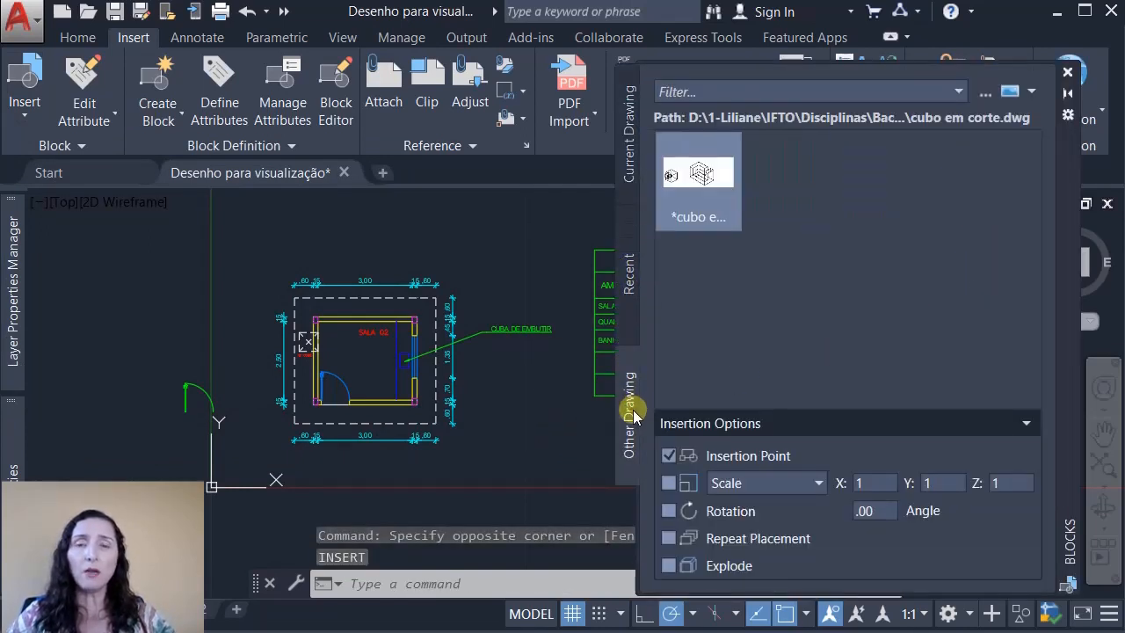
click(628, 280)
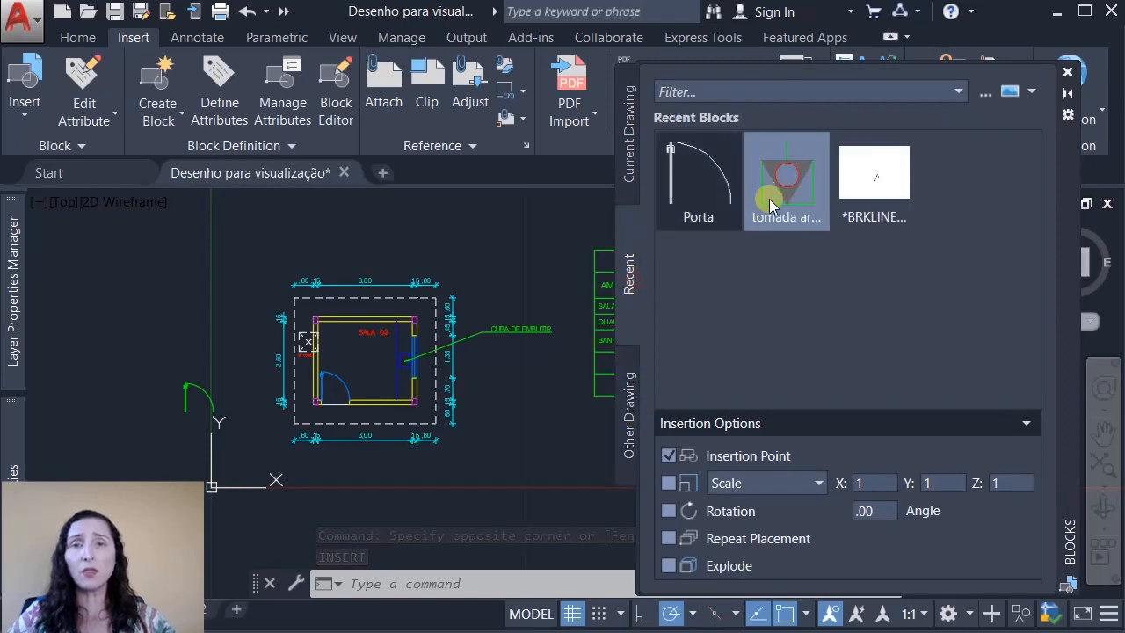
- Load projeto completo.dwg as the other drawing from which blocks can be inserted
click(631, 398)
click(721, 213)
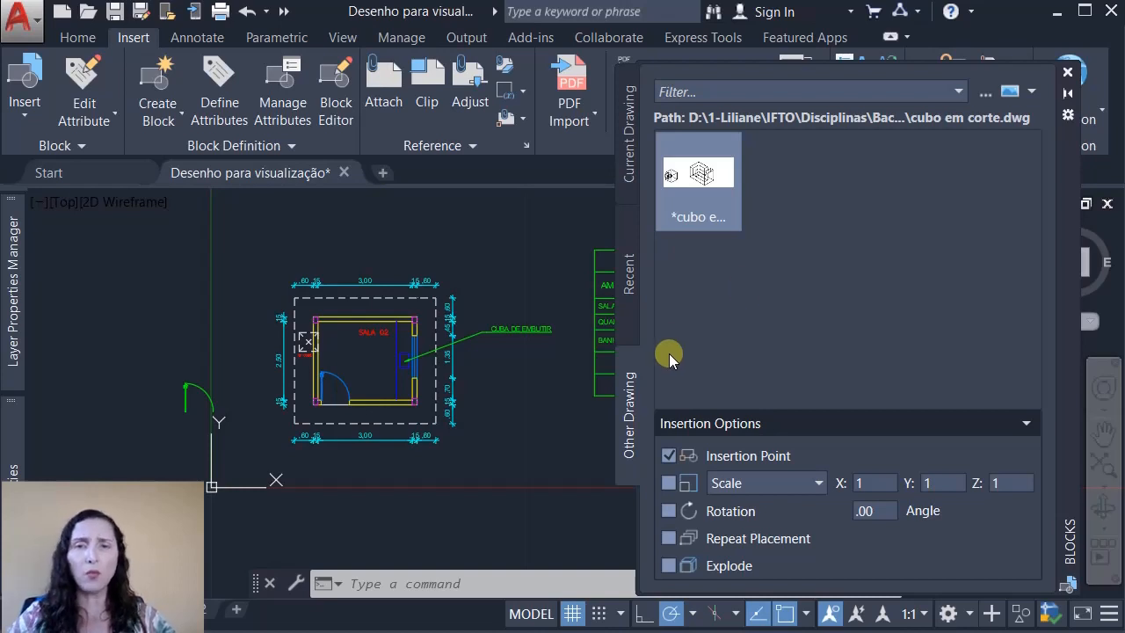
click(637, 347)
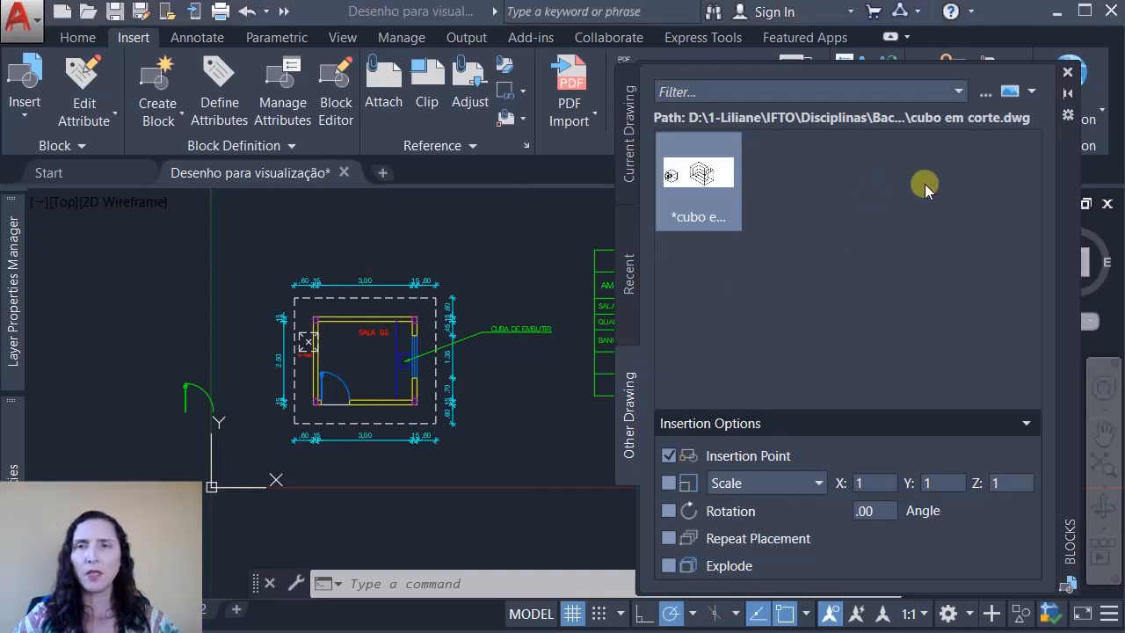
click(983, 91)
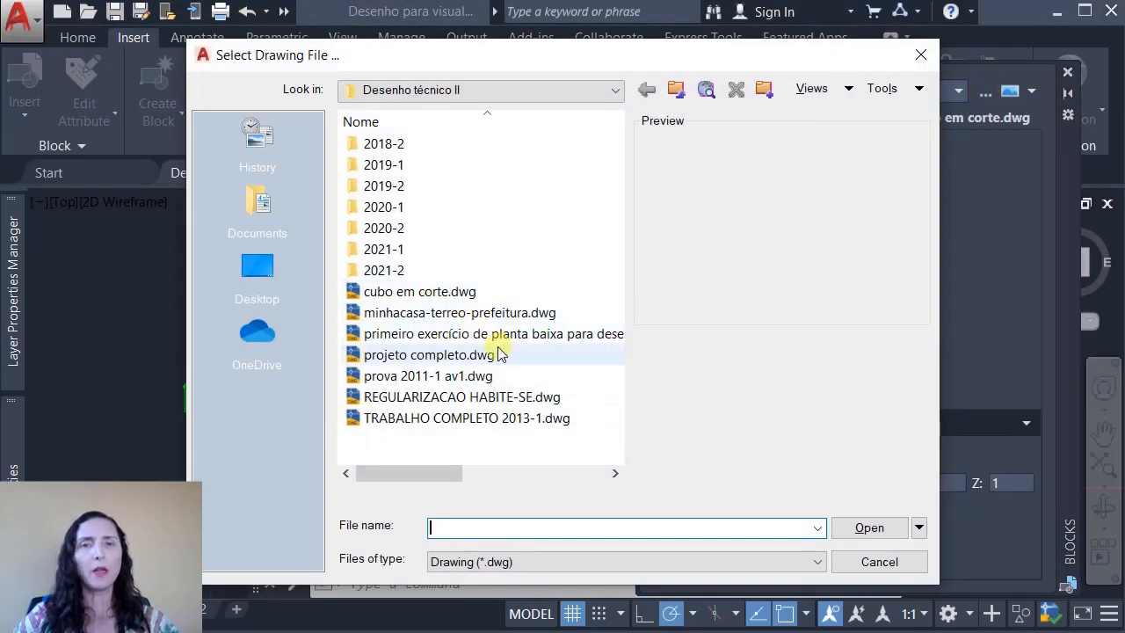
click(444, 357)
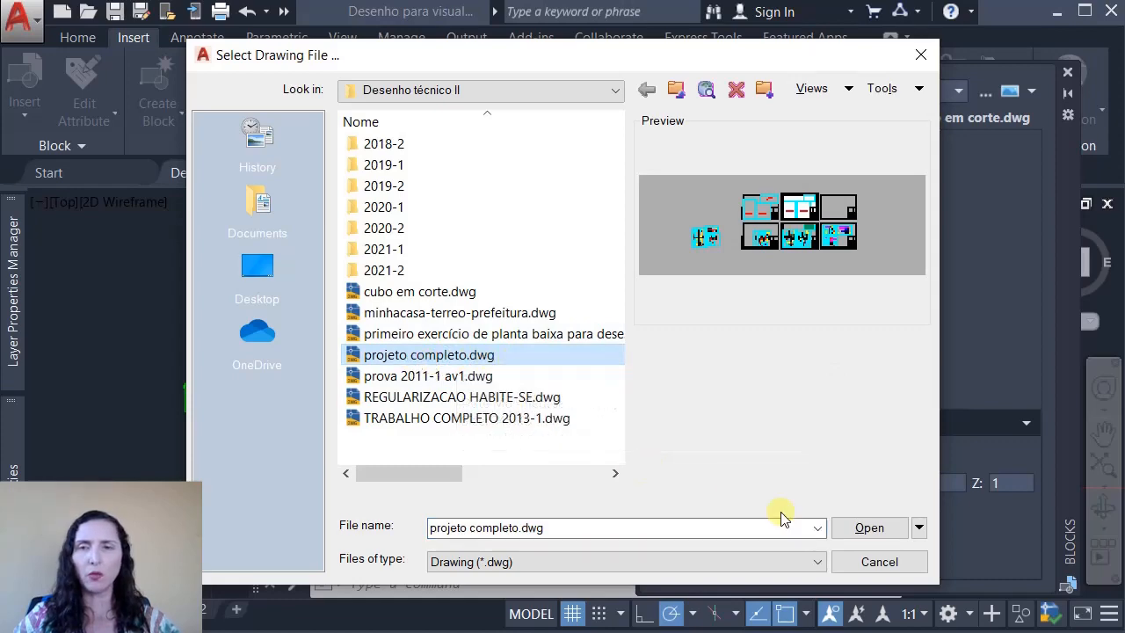
click(866, 528)
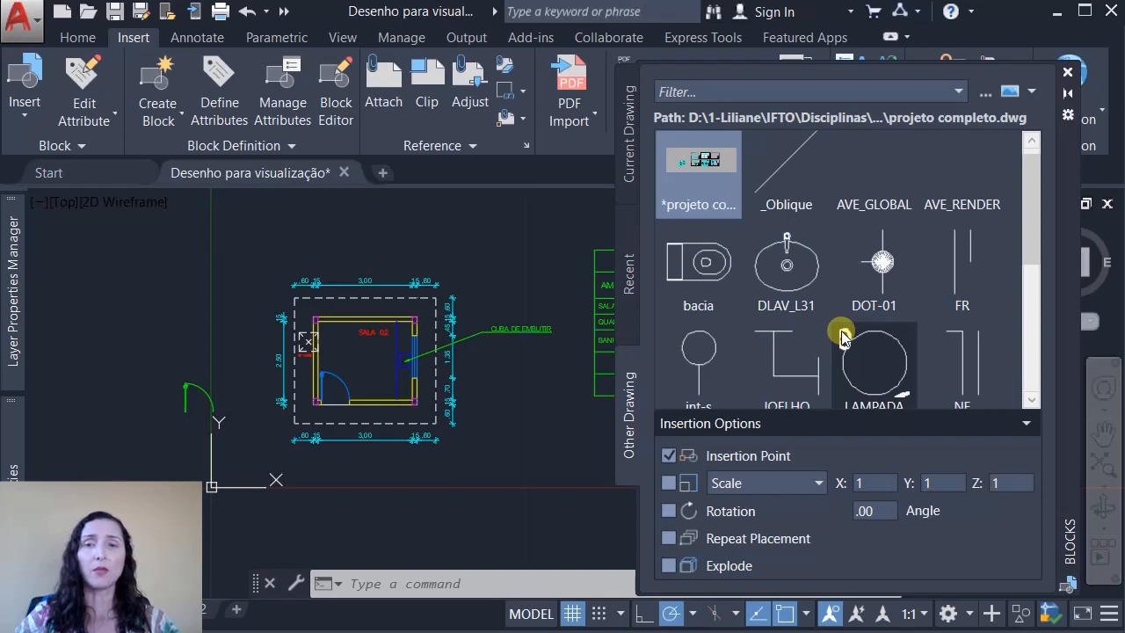
- Try enabling the Scale, Rotation and Explode insertion options and turn them off again
click(666, 488)
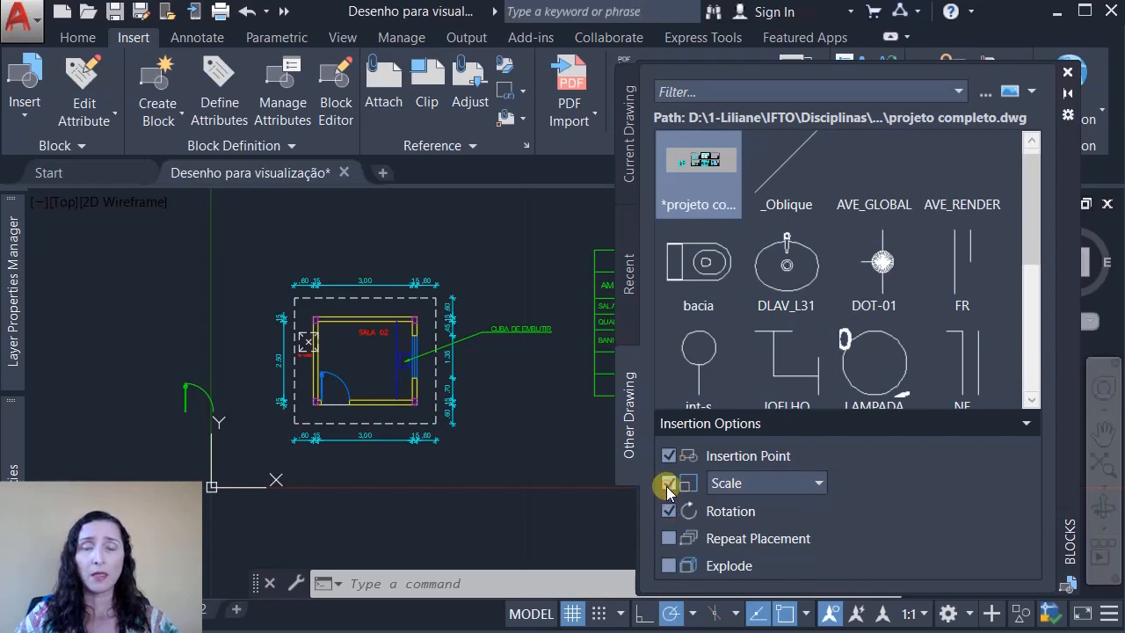
click(669, 566)
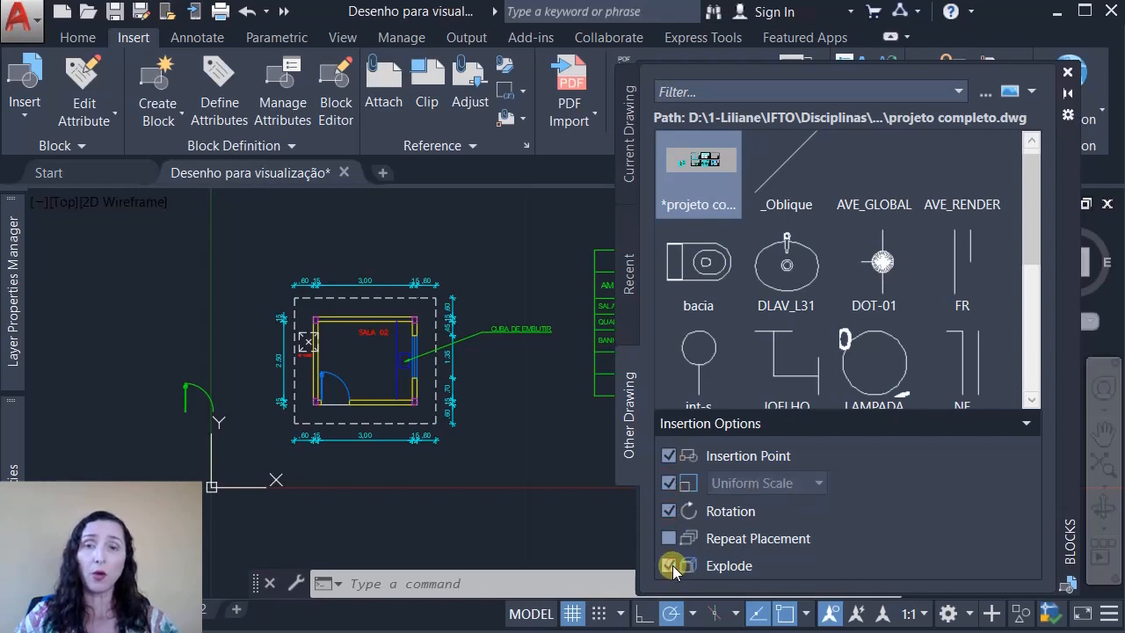
click(669, 566)
click(668, 483)
click(668, 511)
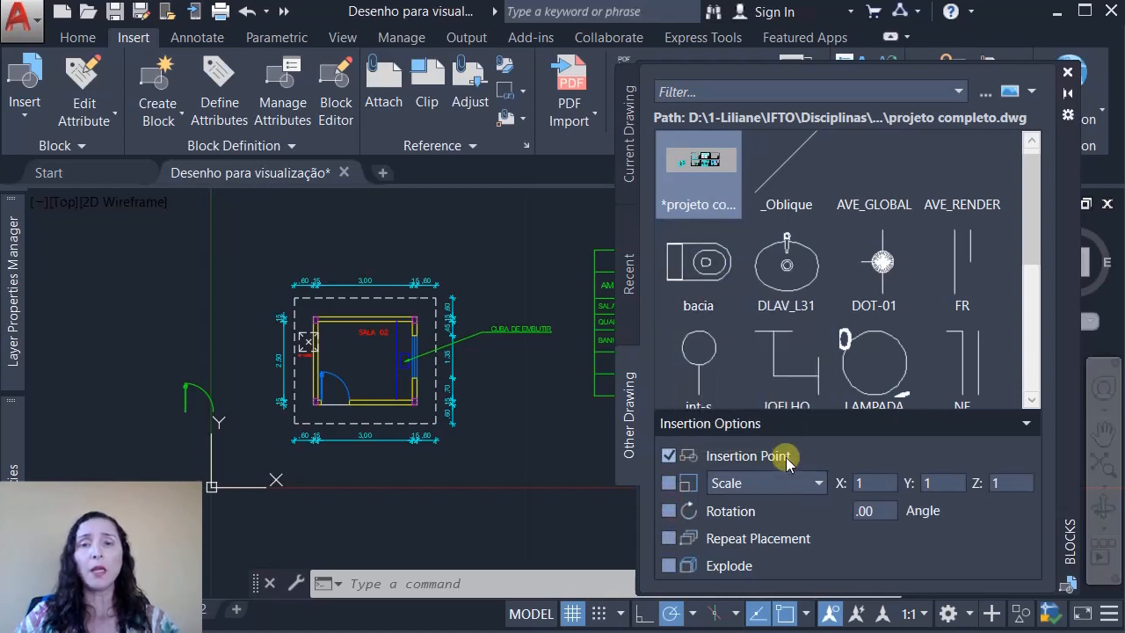
- Insert the bacia block from projeto completo.dwg inside the room, against the left wall beside the air conditioner
click(709, 268)
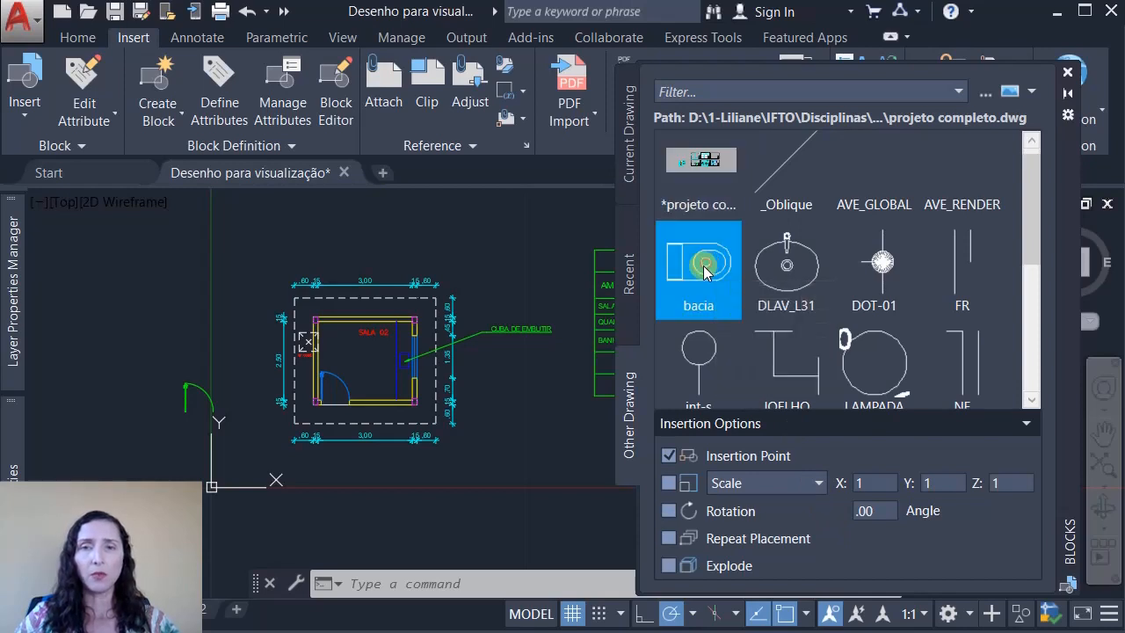
scroll(314, 361, up, 5)
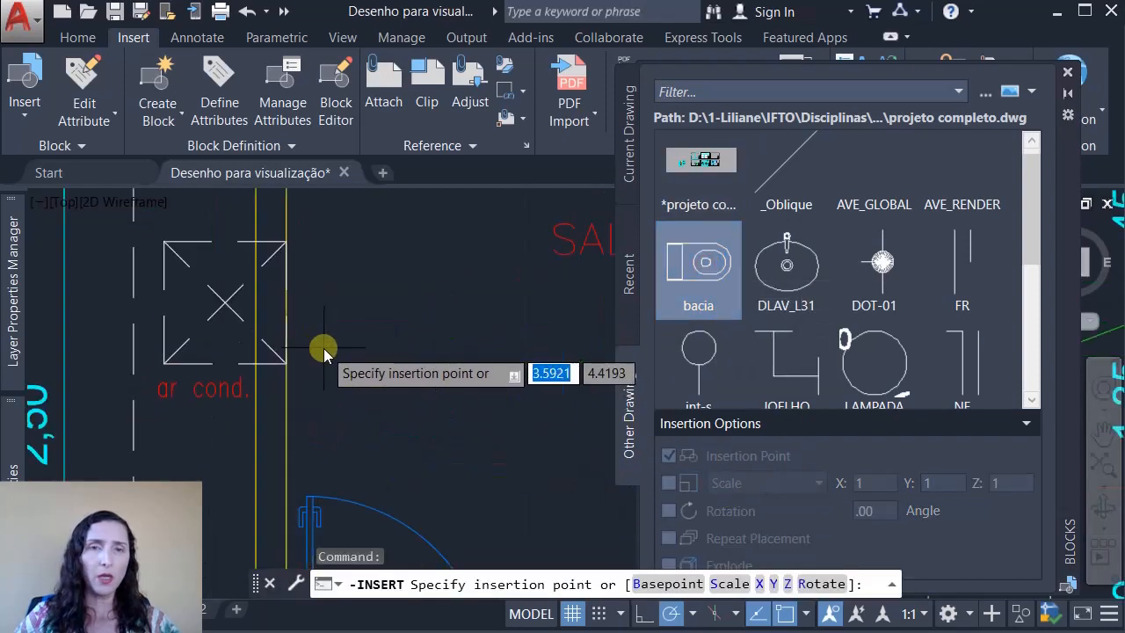
click(304, 305)
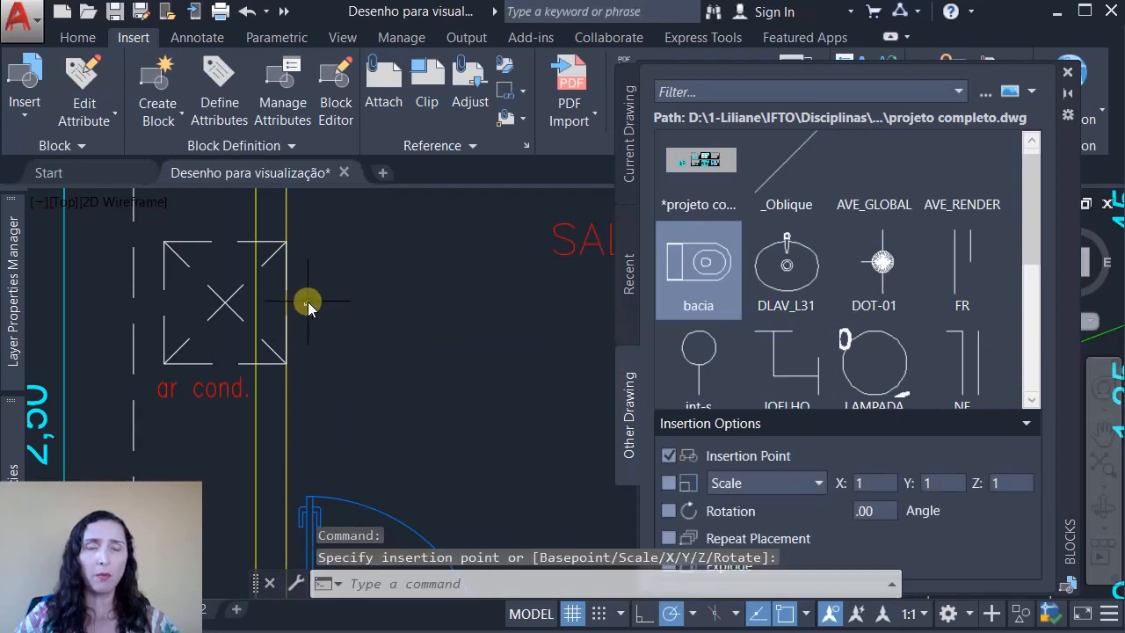
scroll(304, 306, up, 5)
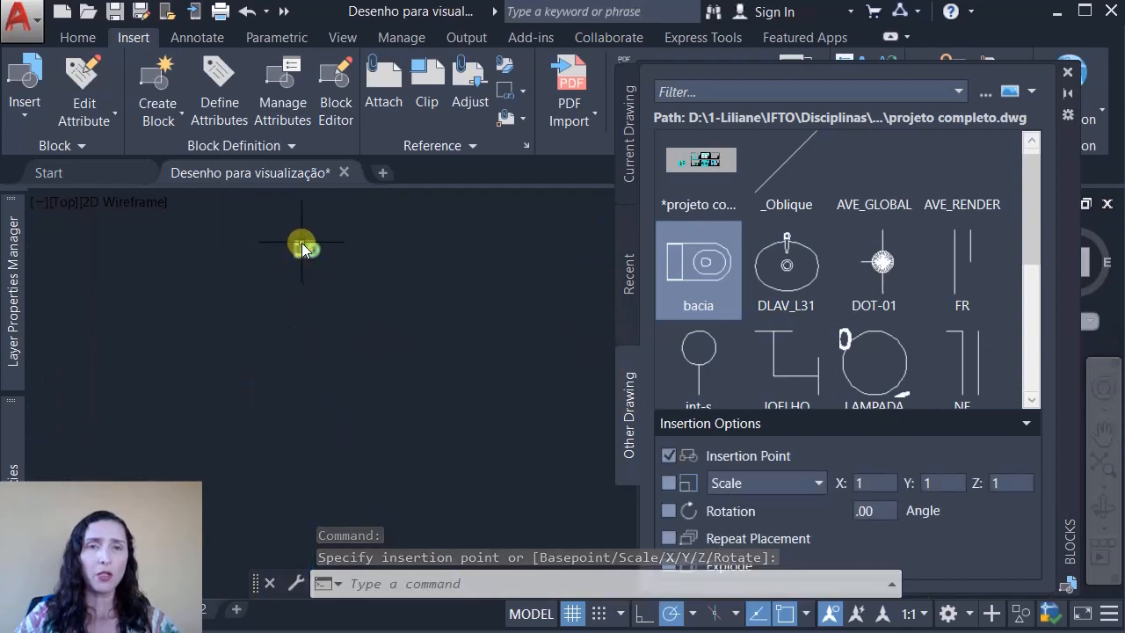
scroll(304, 249, up, 5)
scroll(311, 268, down, 5)
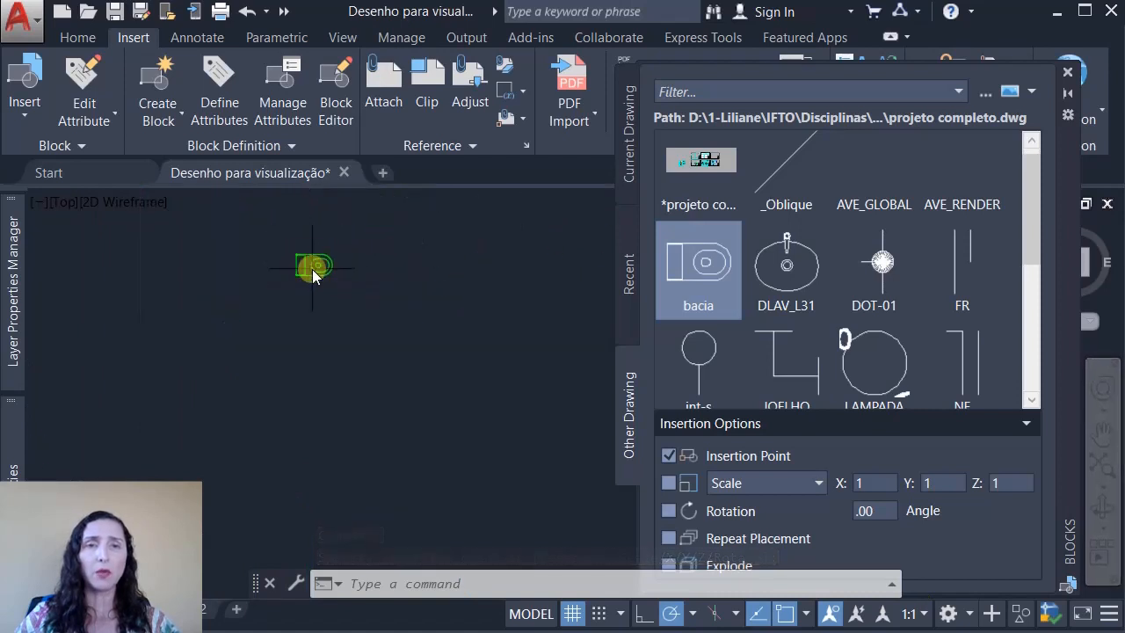
scroll(299, 262, up, 7)
scroll(332, 292, down, 2)
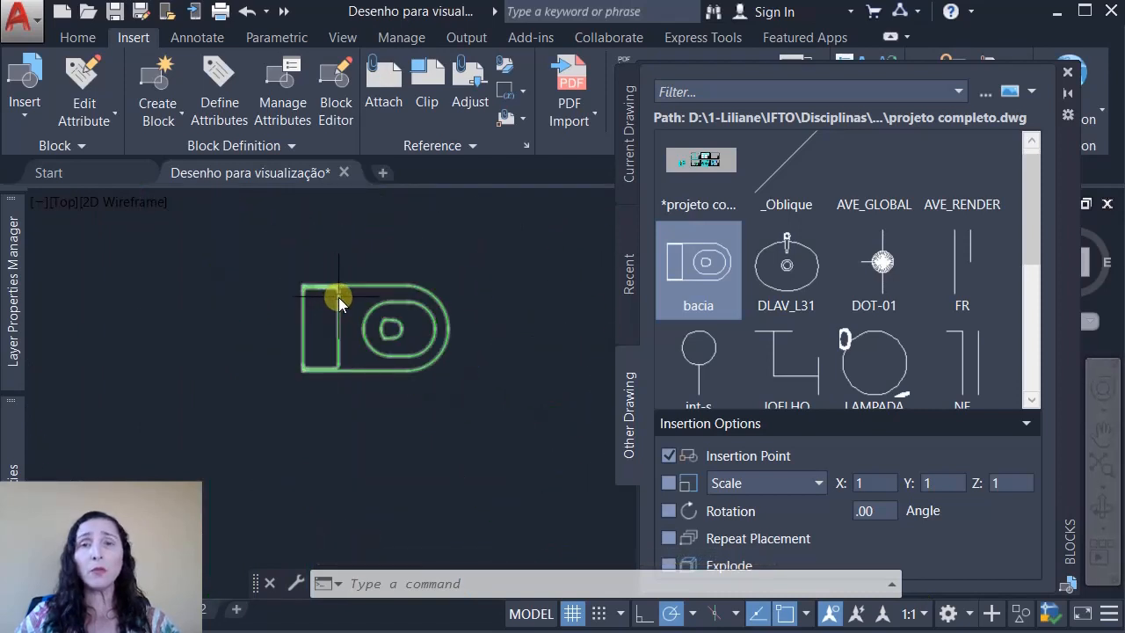
- Measure the dimensions of the inserted bacia block with the Quick measure tool
mouse_move(339, 297)
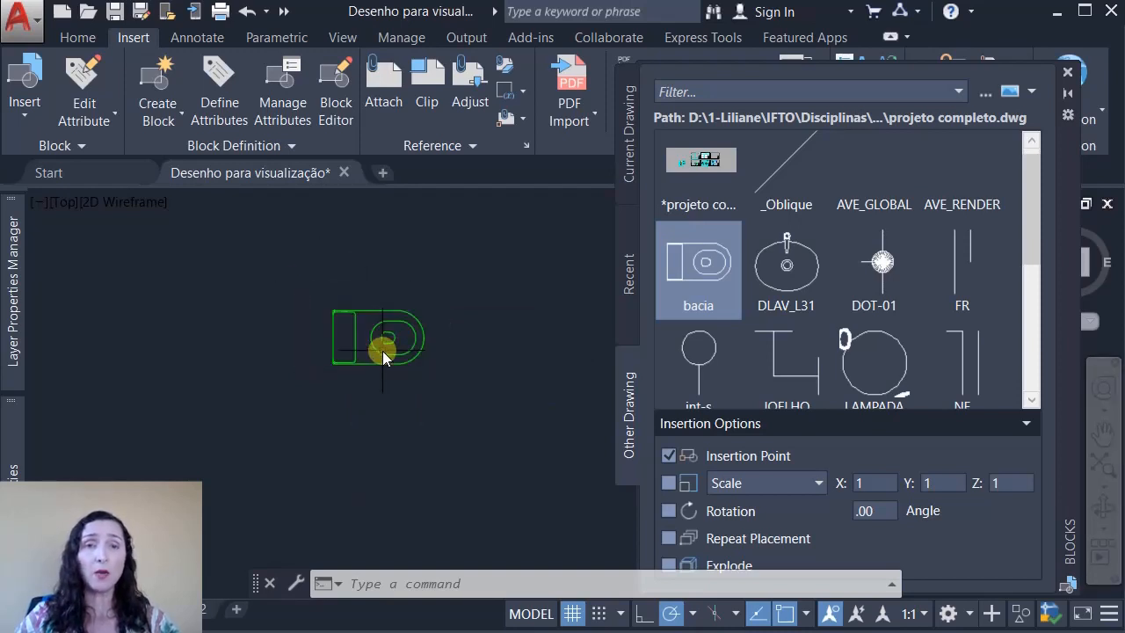
scroll(381, 350, up, 2)
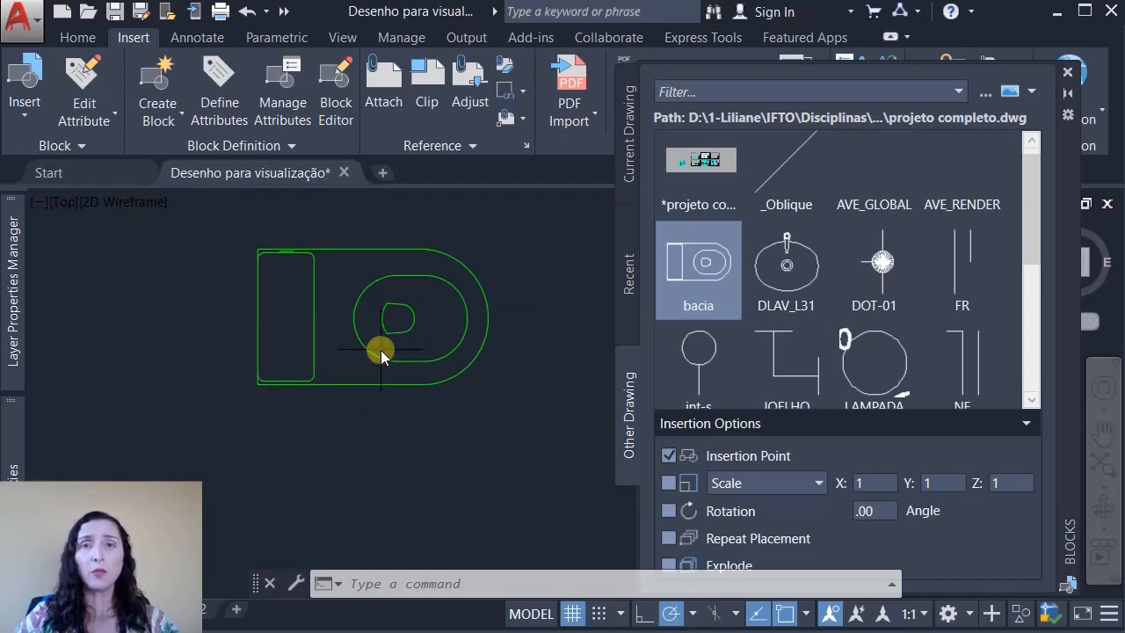
scroll(380, 350, down, 4)
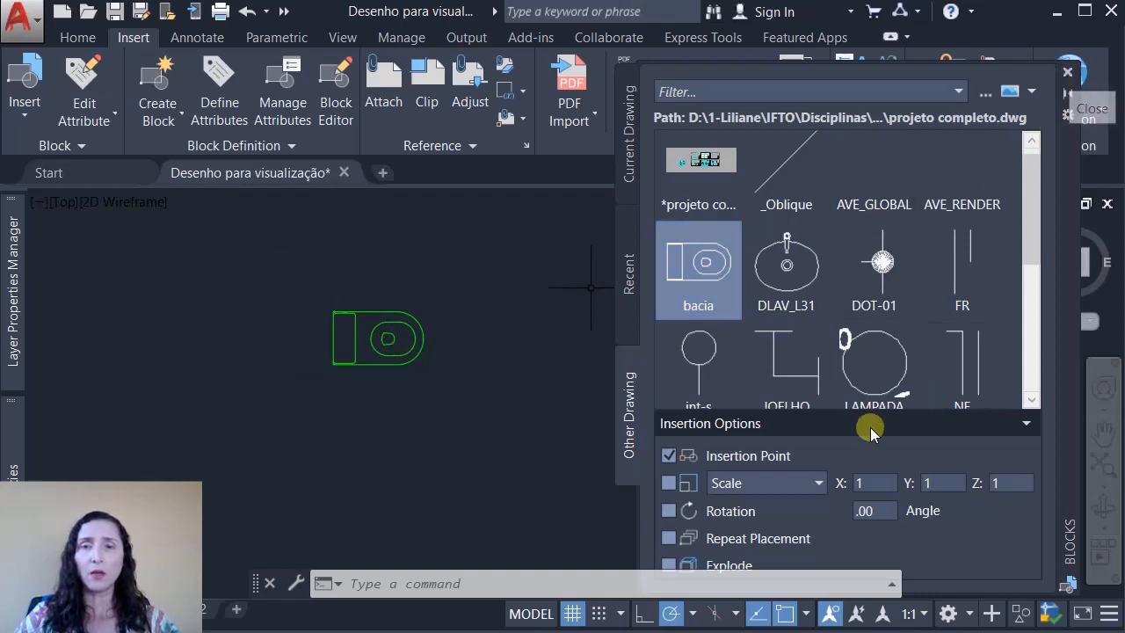
click(1067, 71)
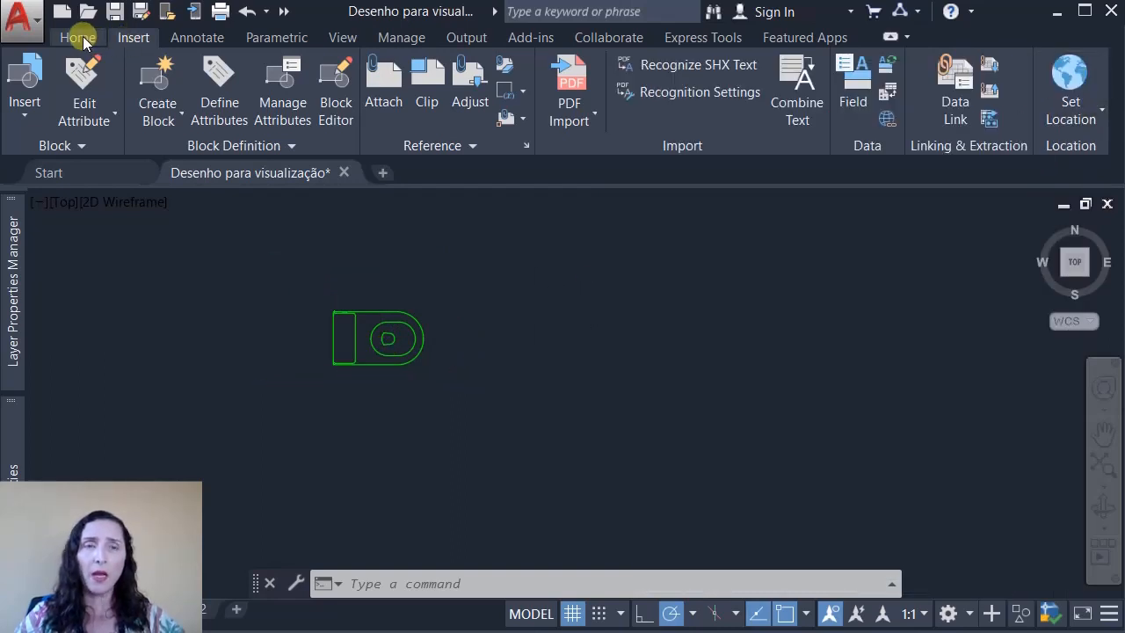
click(79, 38)
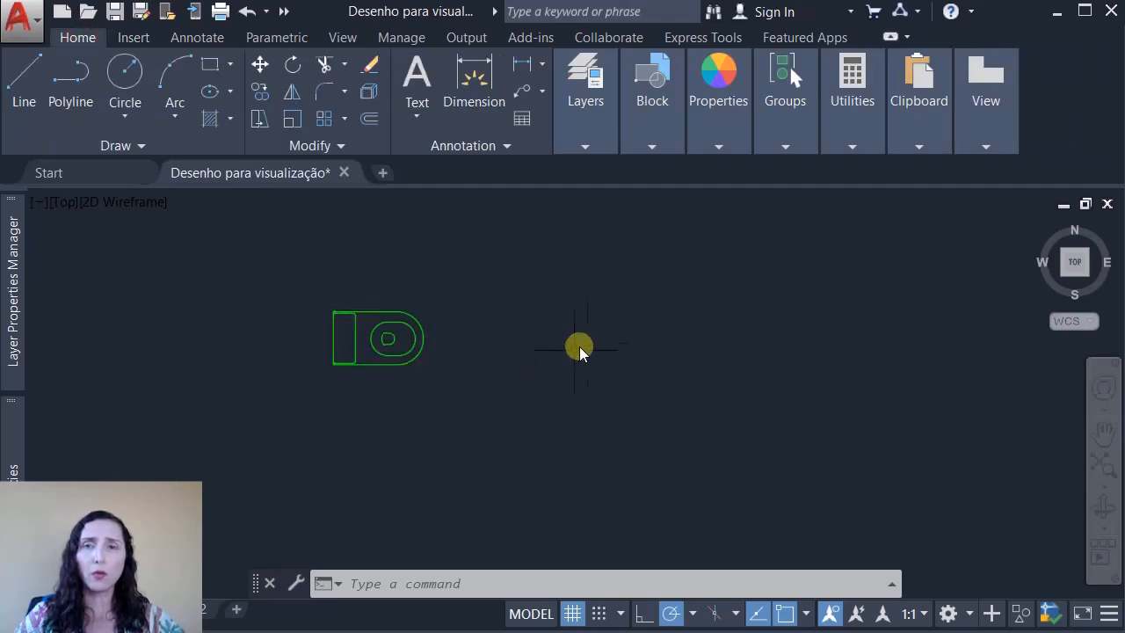
click(866, 150)
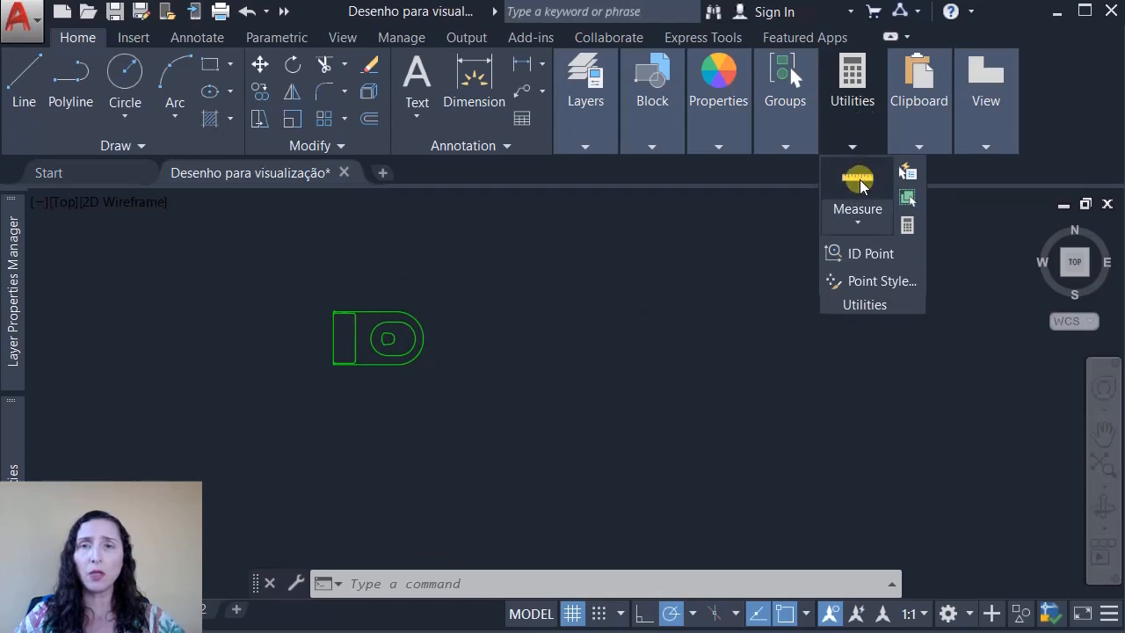
click(859, 174)
scroll(342, 343, up, 5)
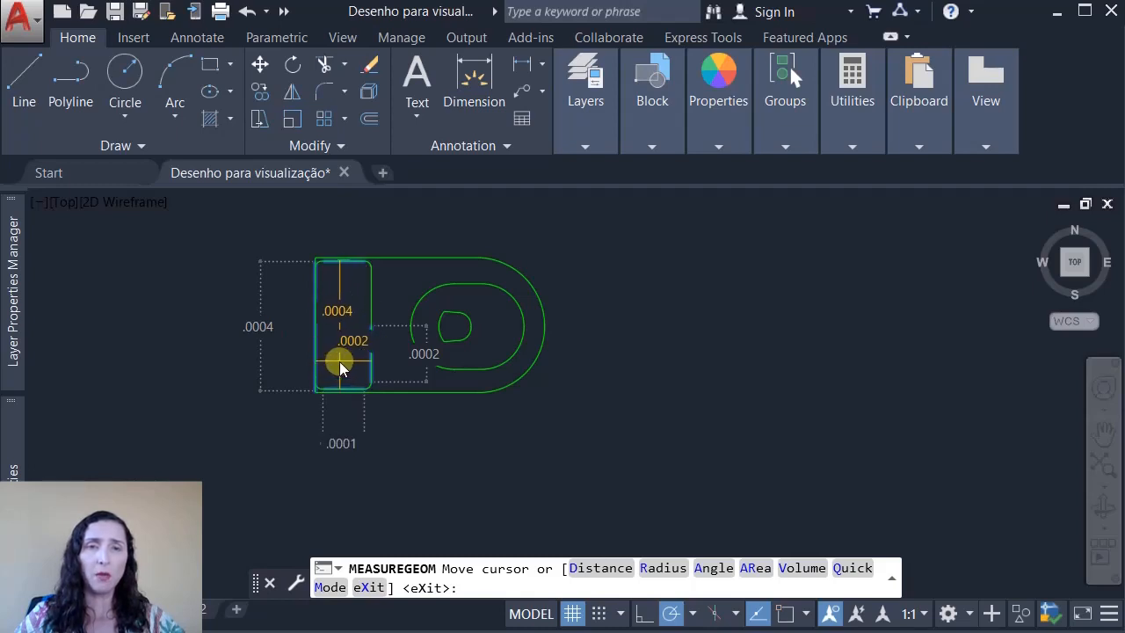
key(Escape)
key(Escape)
scroll(372, 359, down, 5)
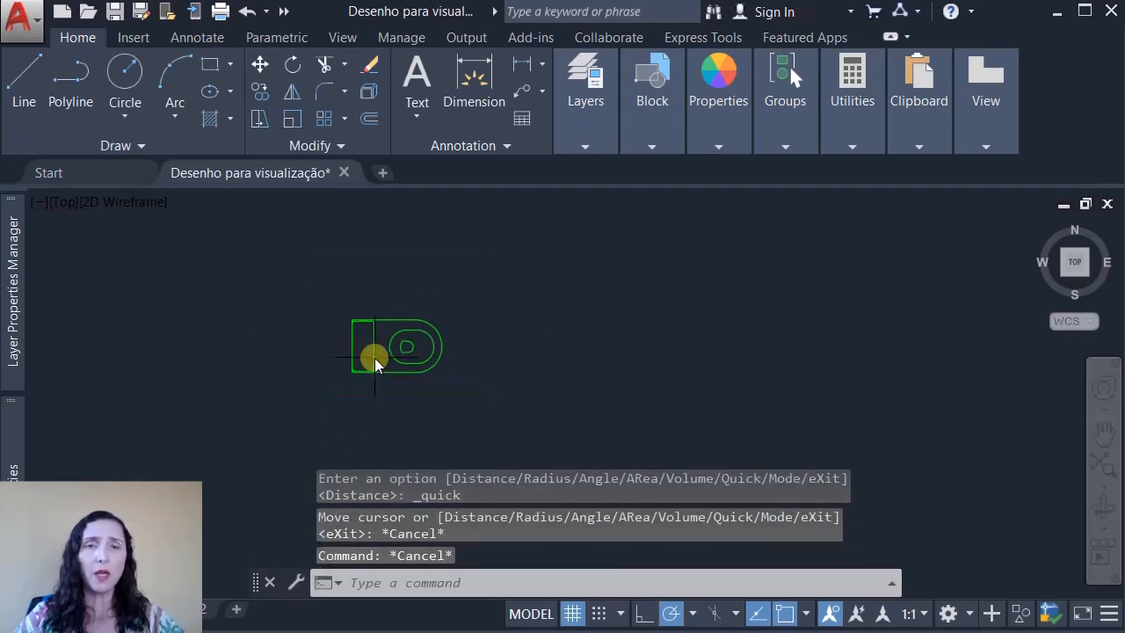
- Erase the tiny bacia block inside the room beside the air conditioner
scroll(373, 358, down, 2)
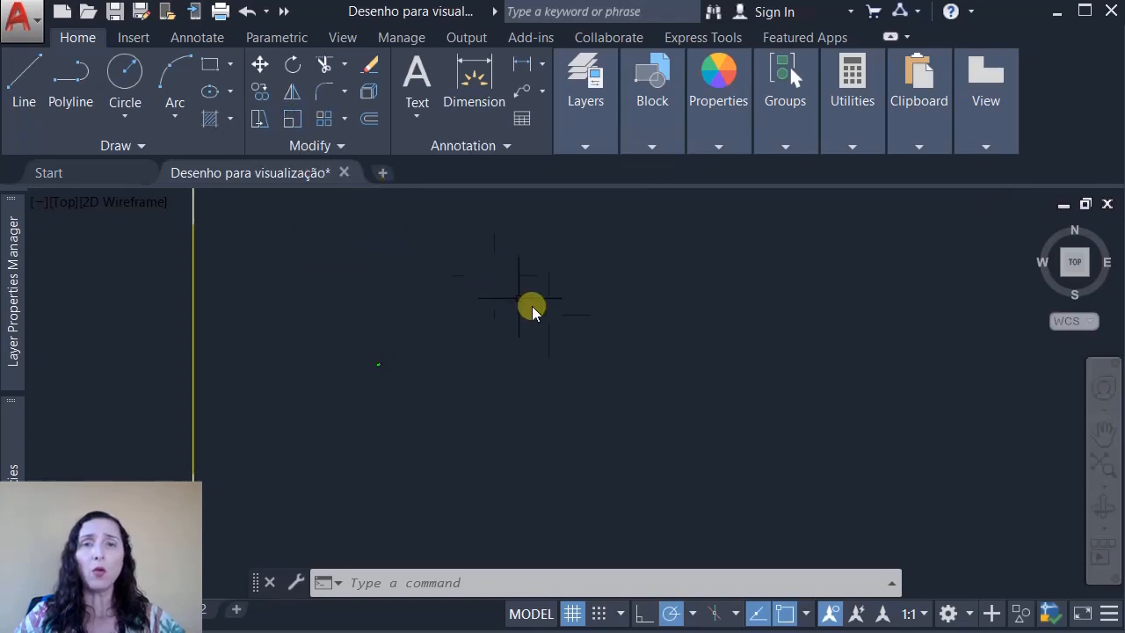
scroll(458, 361, down, 5)
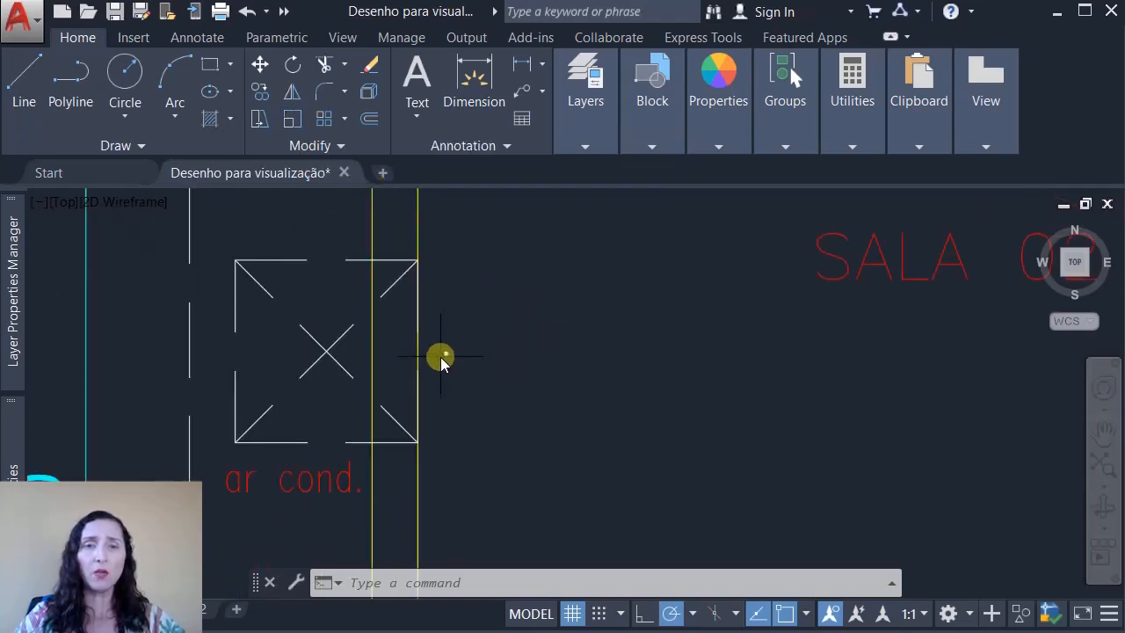
key(Return)
click(428, 320)
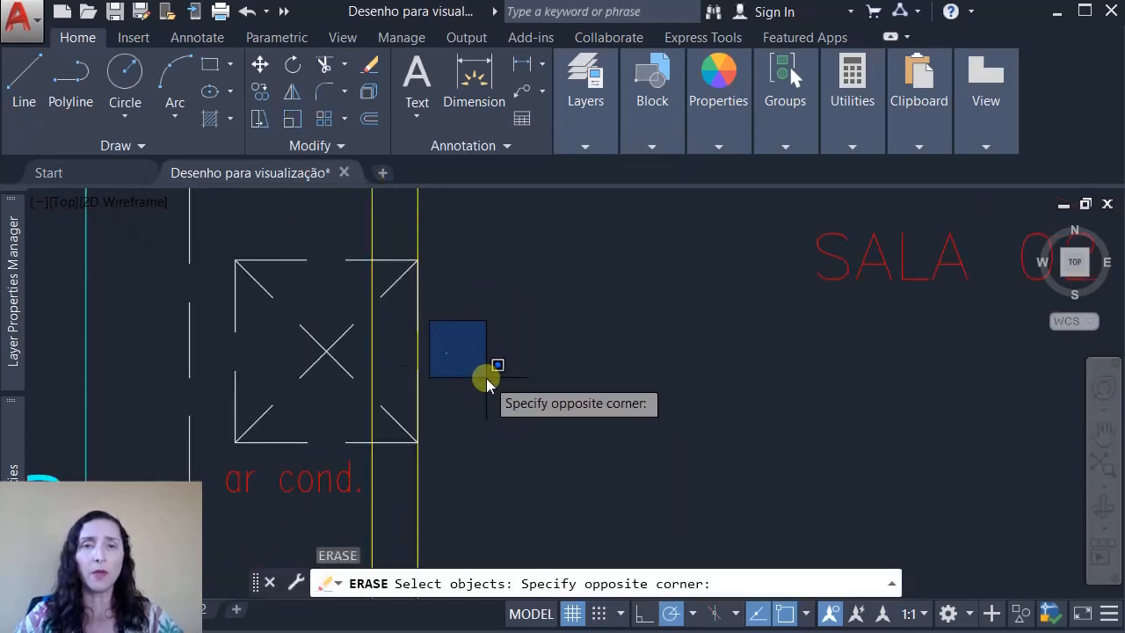
click(496, 379)
key(Return)
scroll(492, 380, down, 6)
middle_drag(494, 382, 429, 371)
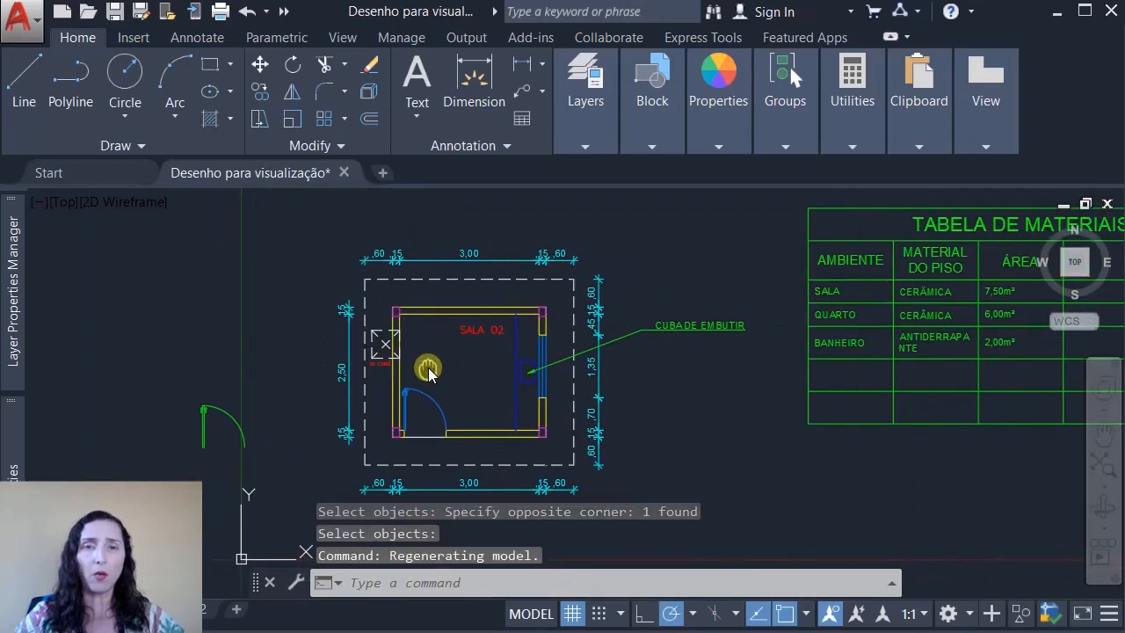
- Reopen the block insertion options and set the X, Y and Z scale to 1000
text(i)
key(Return)
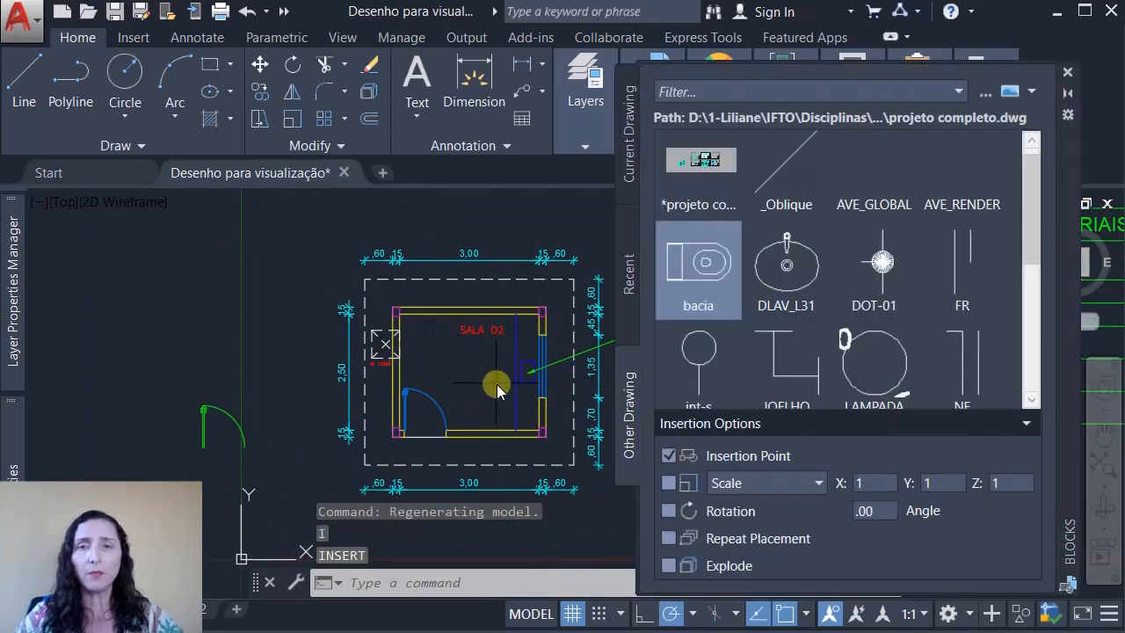
click(680, 483)
click(668, 483)
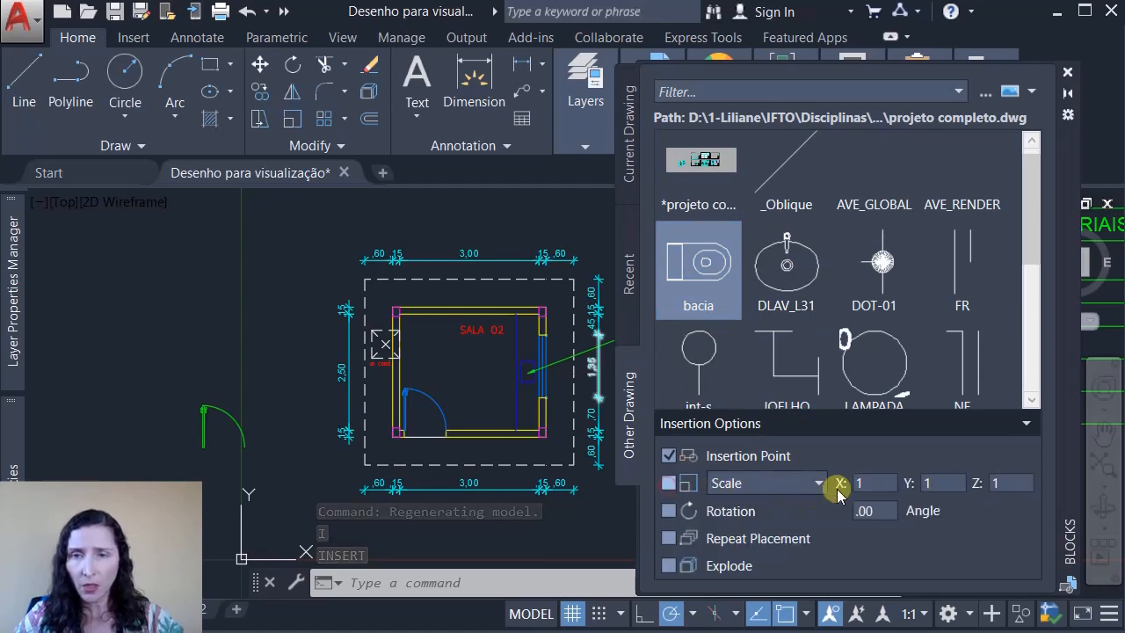
double_click(1005, 482)
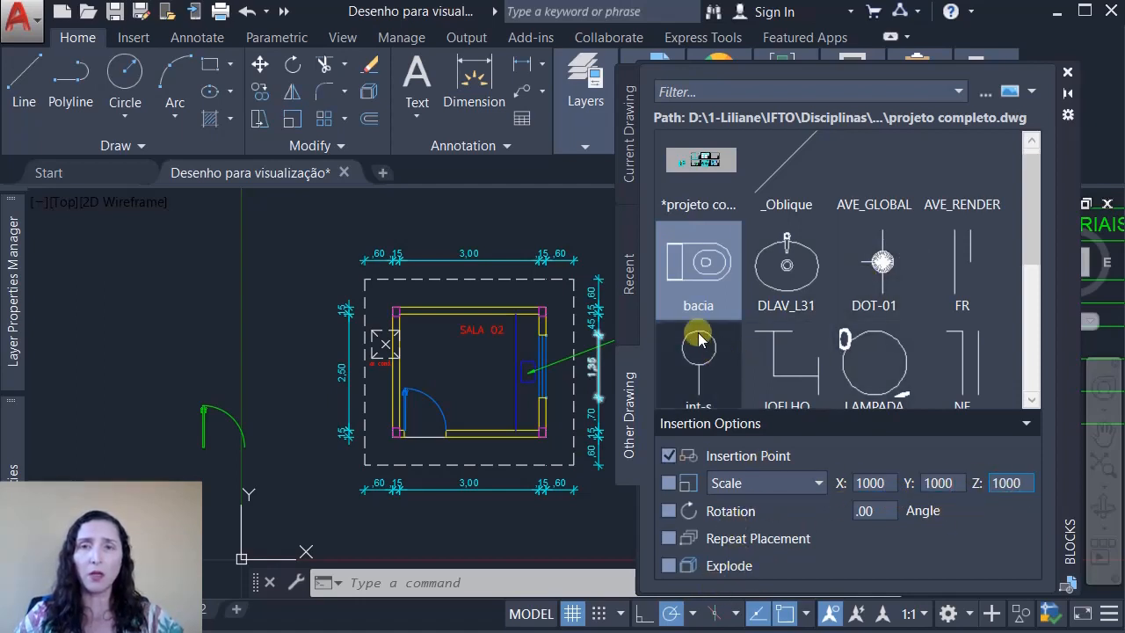
- Insert the bacia block from projeto completo.dwg against the inner face of the room's left wall, beside the air conditioner
click(681, 254)
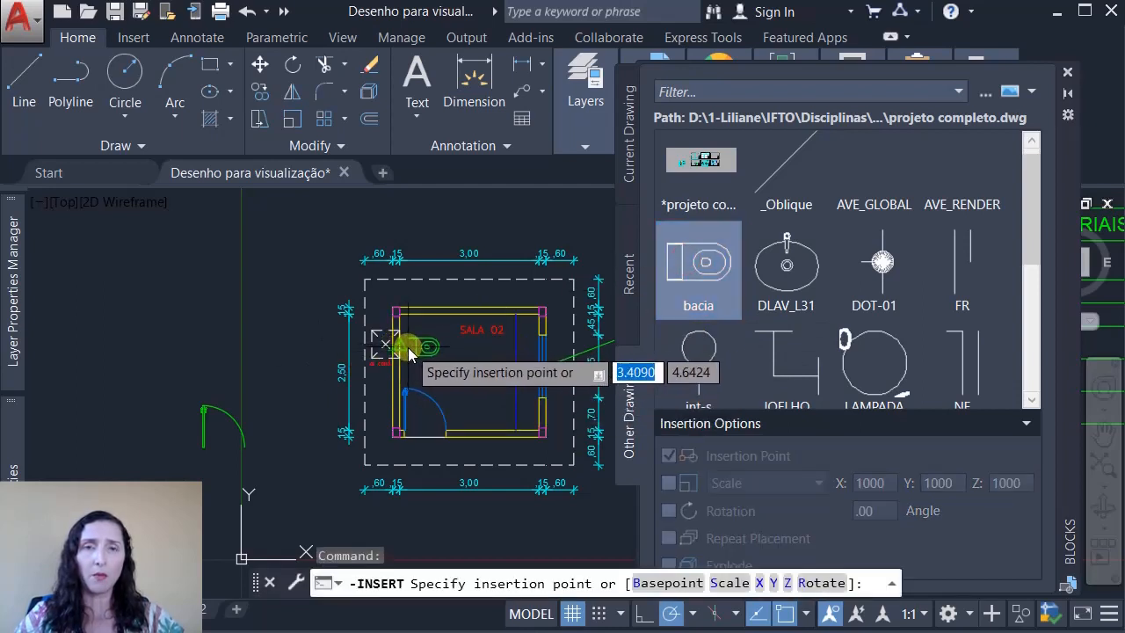
scroll(407, 347, up, 5)
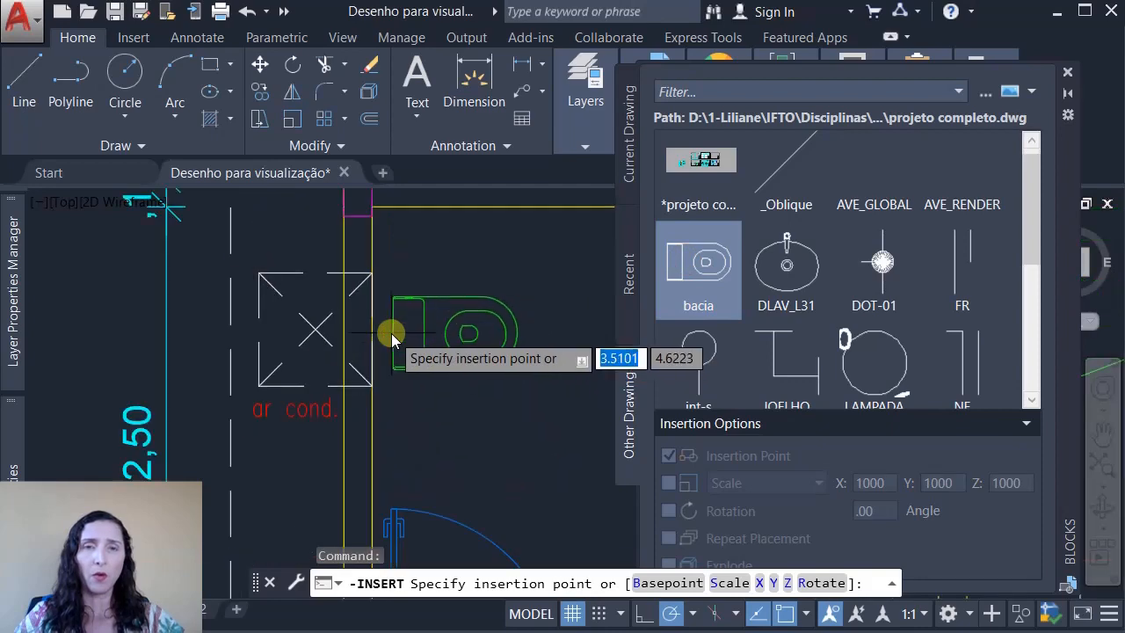
click(375, 330)
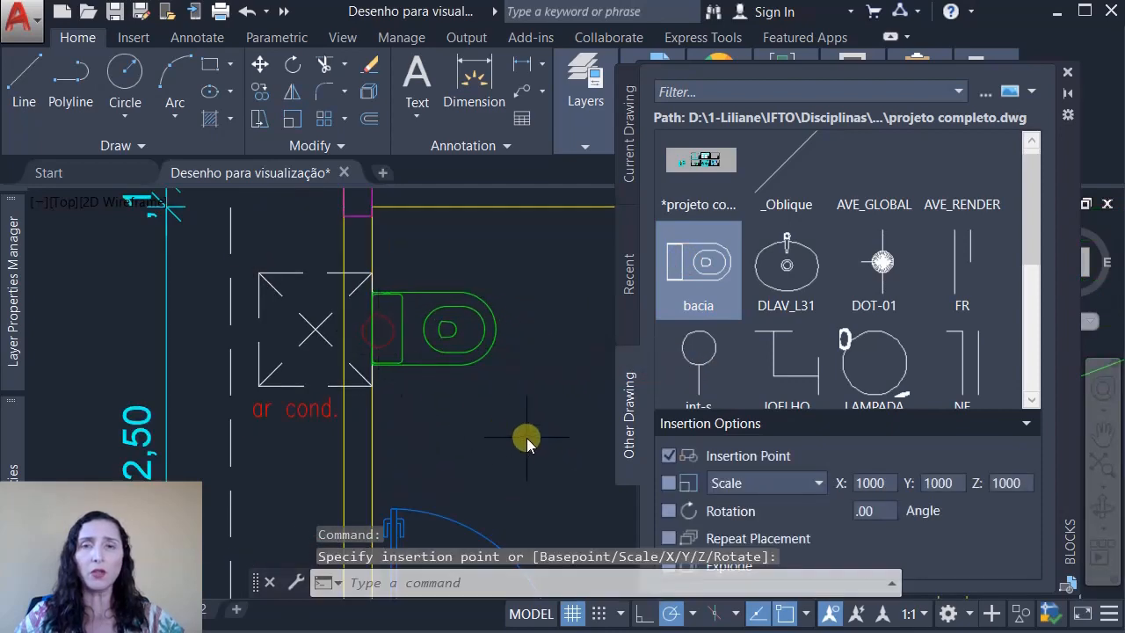
scroll(435, 356, down, 6)
scroll(457, 356, up, 4)
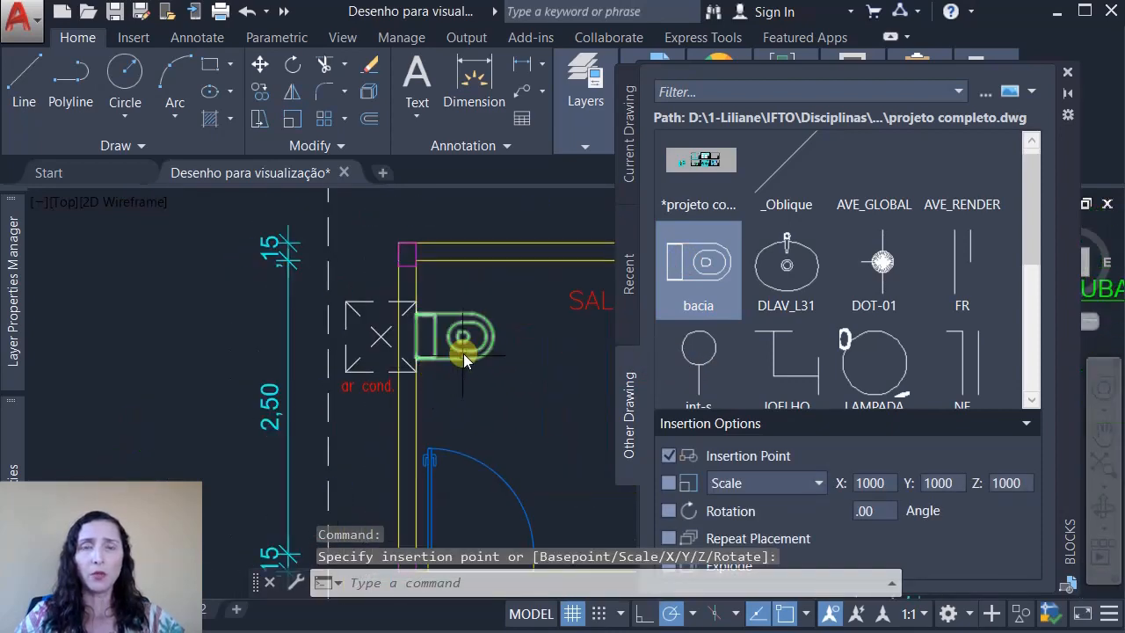
click(1065, 70)
- Create a layer named INSTALAÇÕES with index color 200
mouse_move(24, 443)
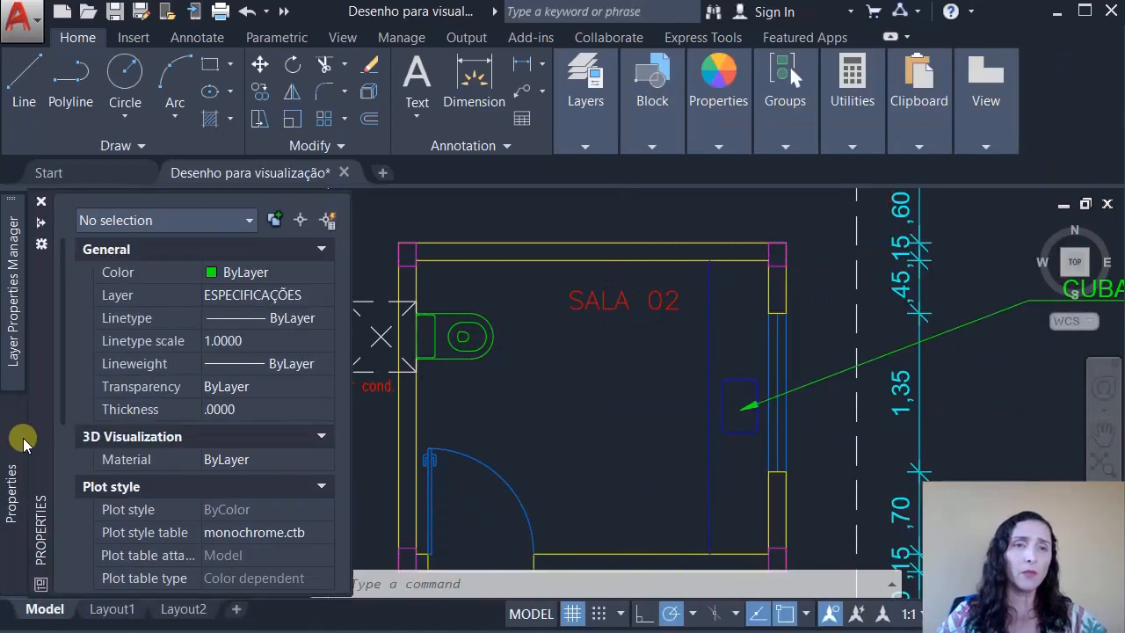
mouse_move(21, 349)
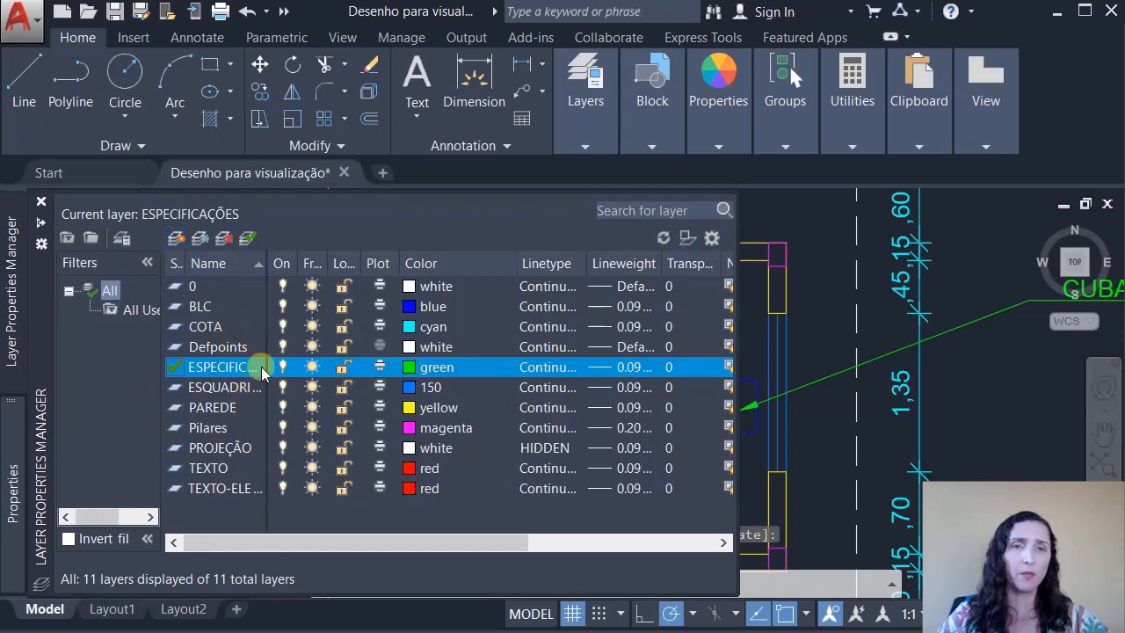
key(alt+n)
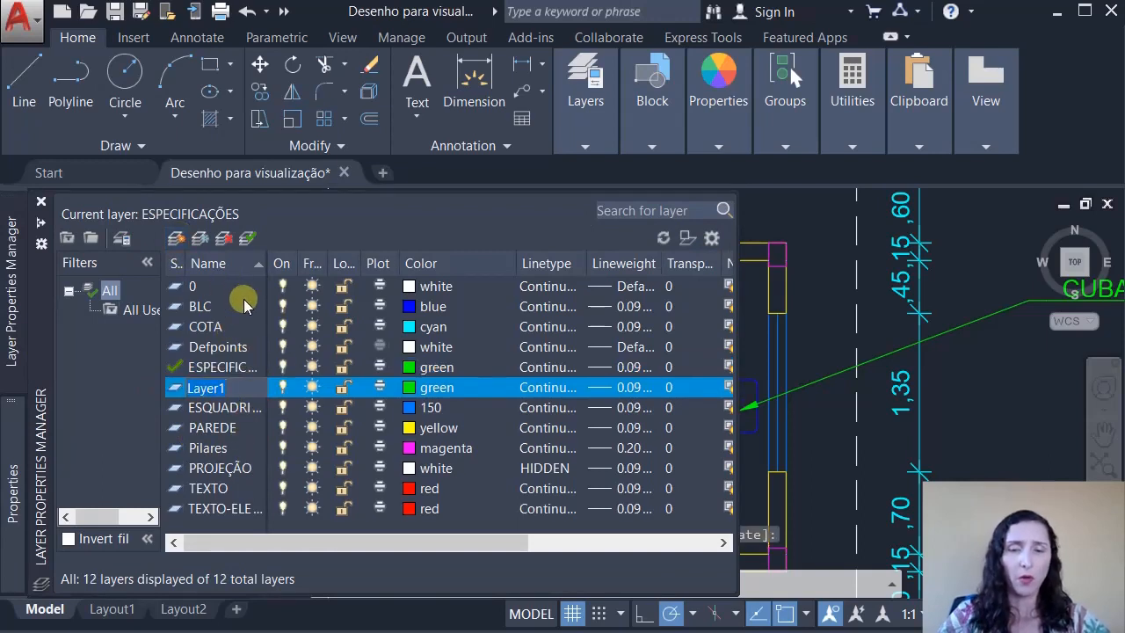
text(inst)
click(431, 386)
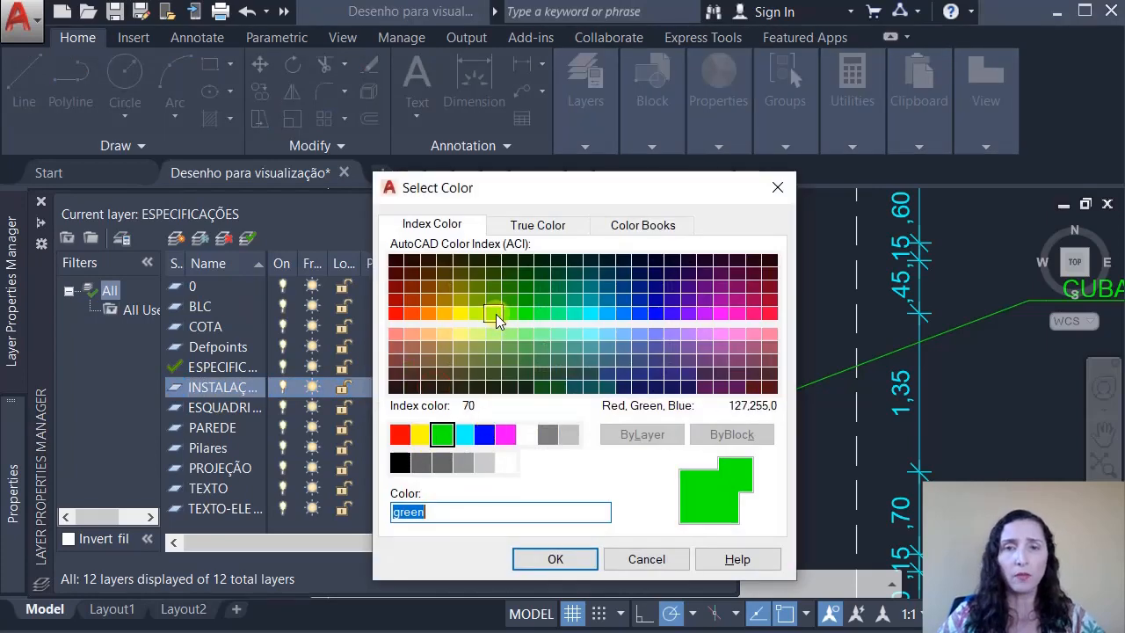
click(705, 313)
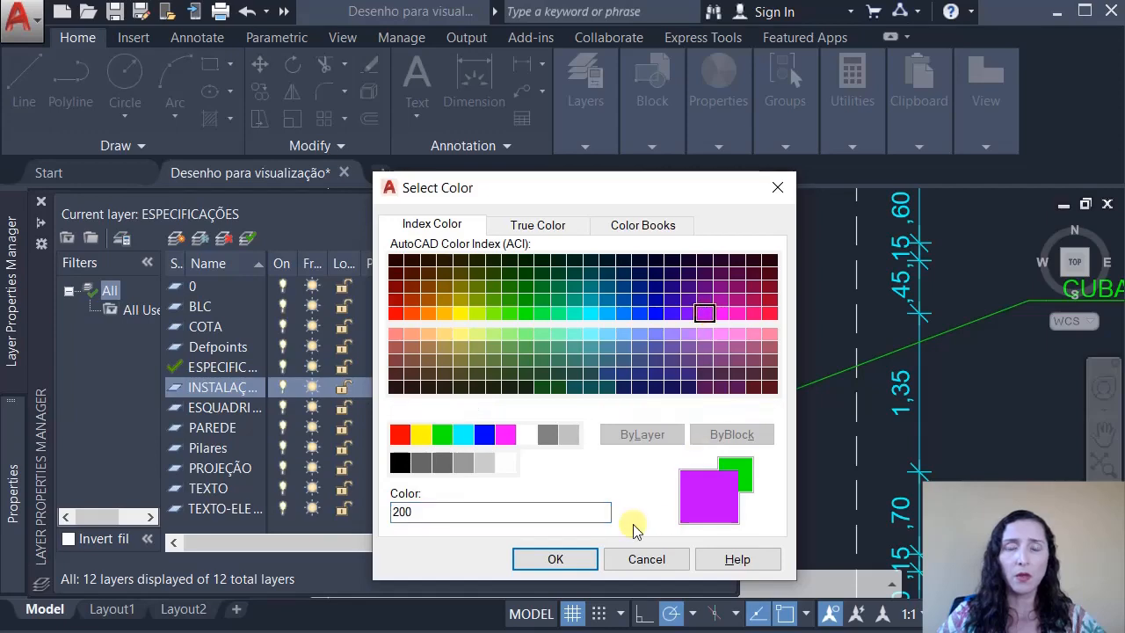
click(559, 559)
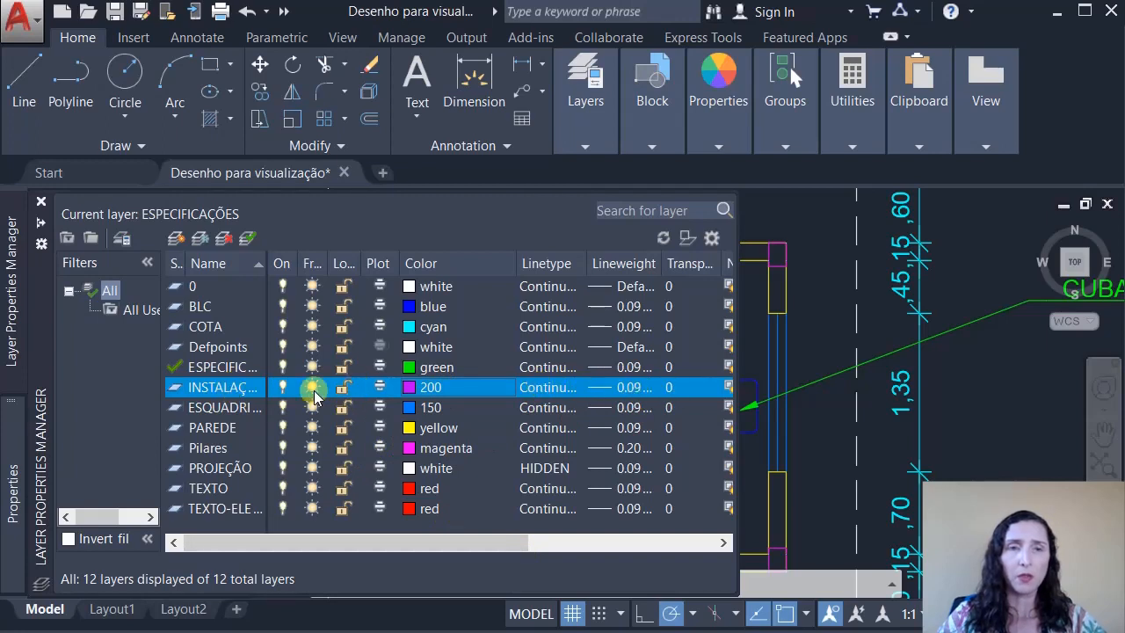
double_click(219, 391)
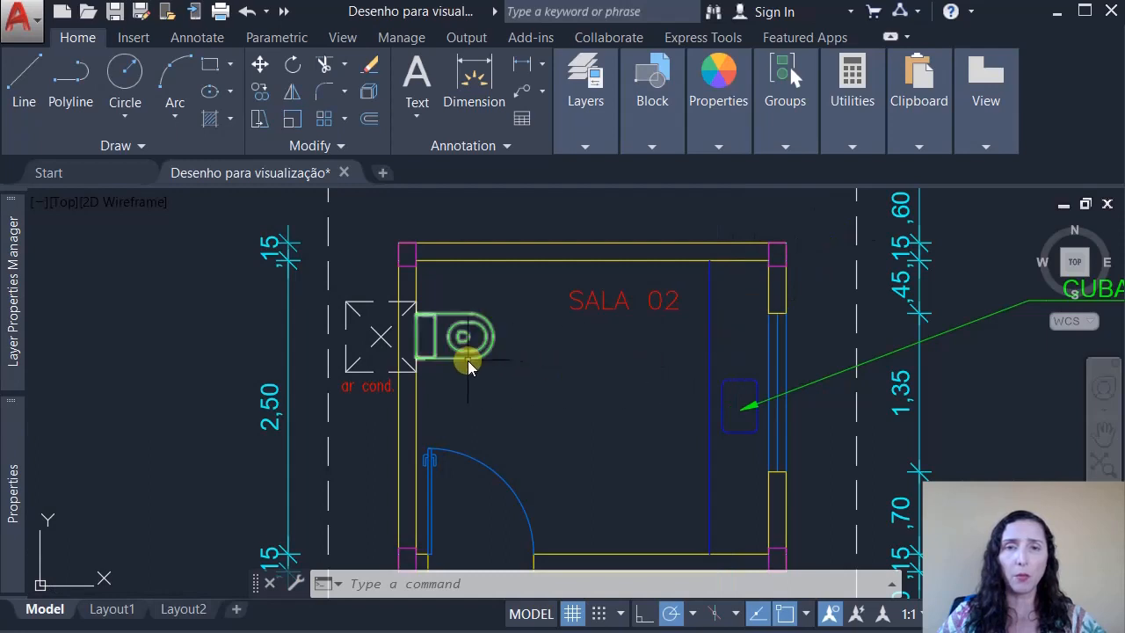
- Assign the bacia block to the INSTALAÇÕES layer
click(468, 362)
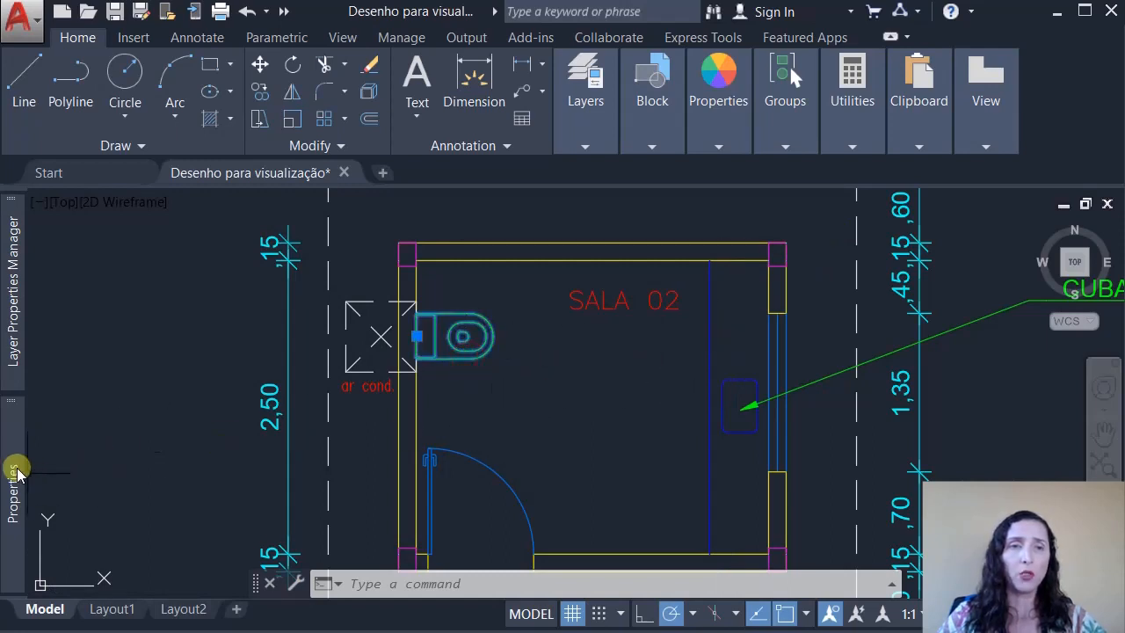
mouse_move(13, 470)
click(290, 295)
click(290, 295)
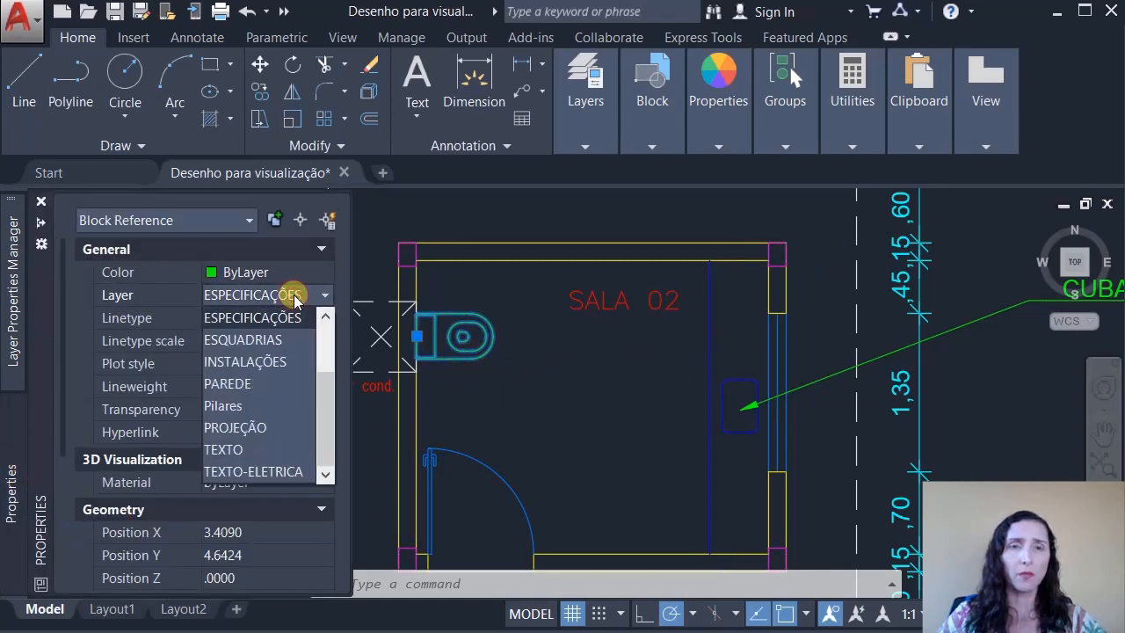
click(245, 361)
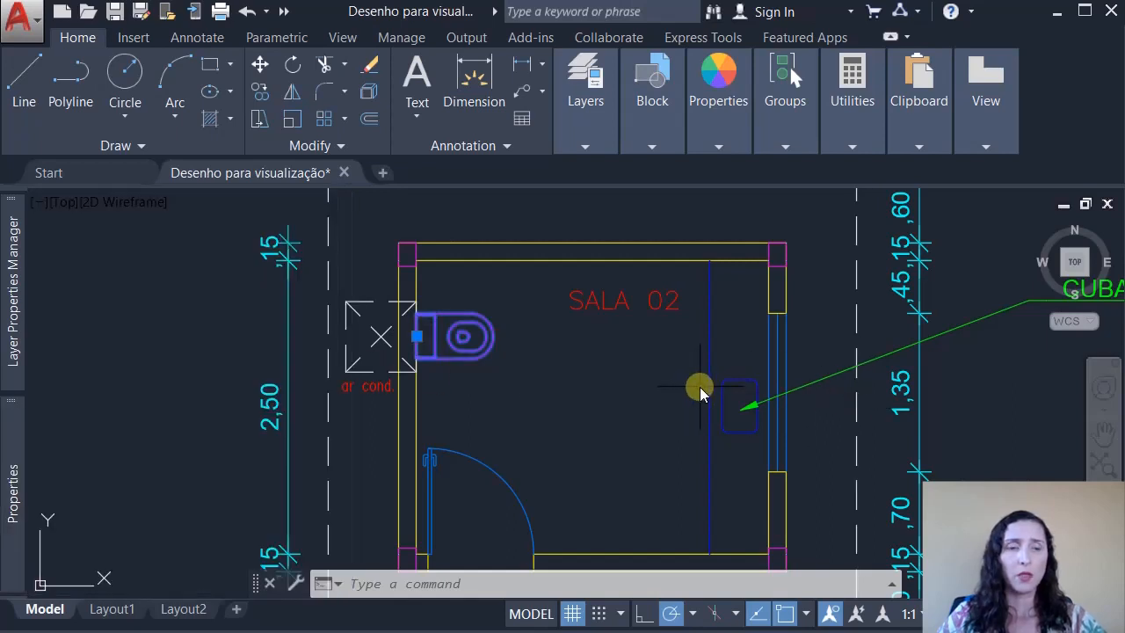
- Assign the countertop line and the sink outline near the window to the INSTALAÇÕES layer
click(743, 395)
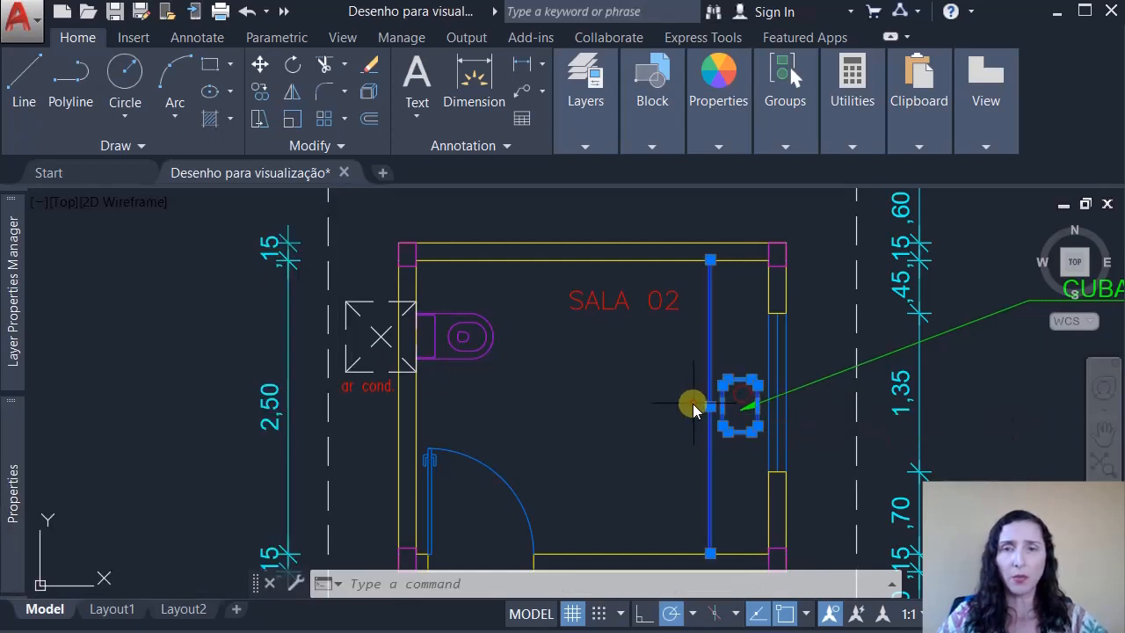
mouse_move(12, 464)
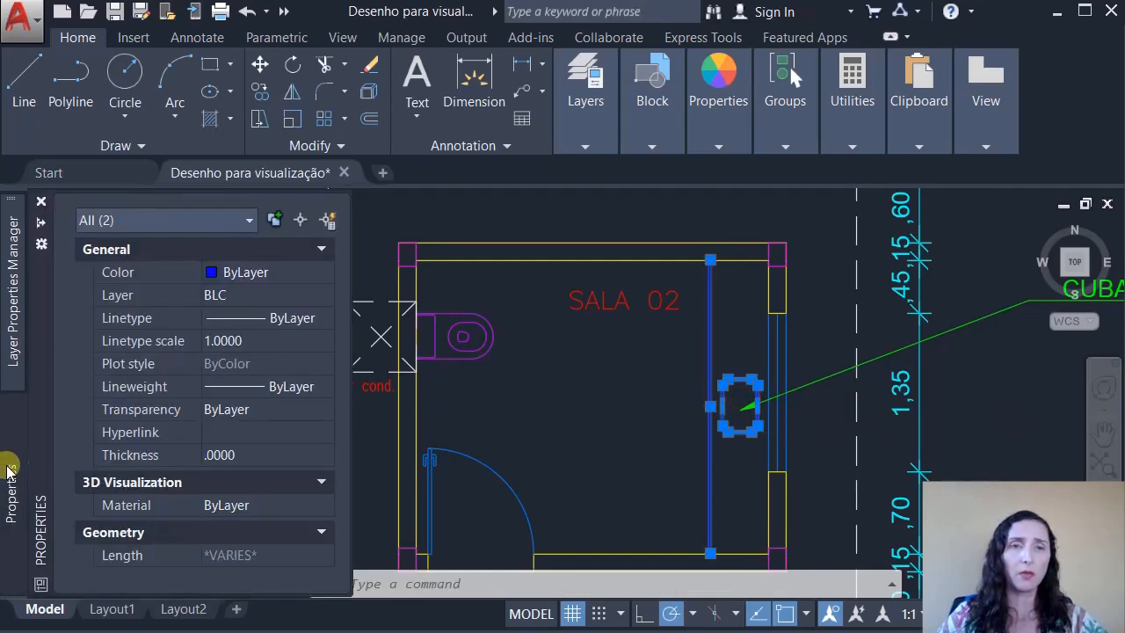
click(254, 296)
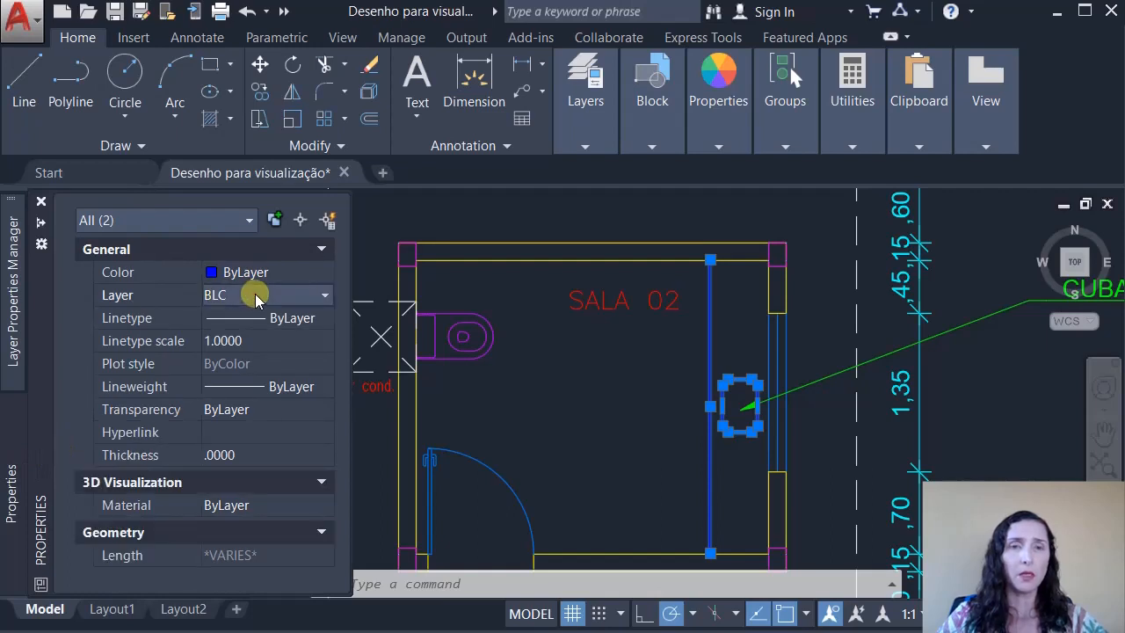
click(255, 296)
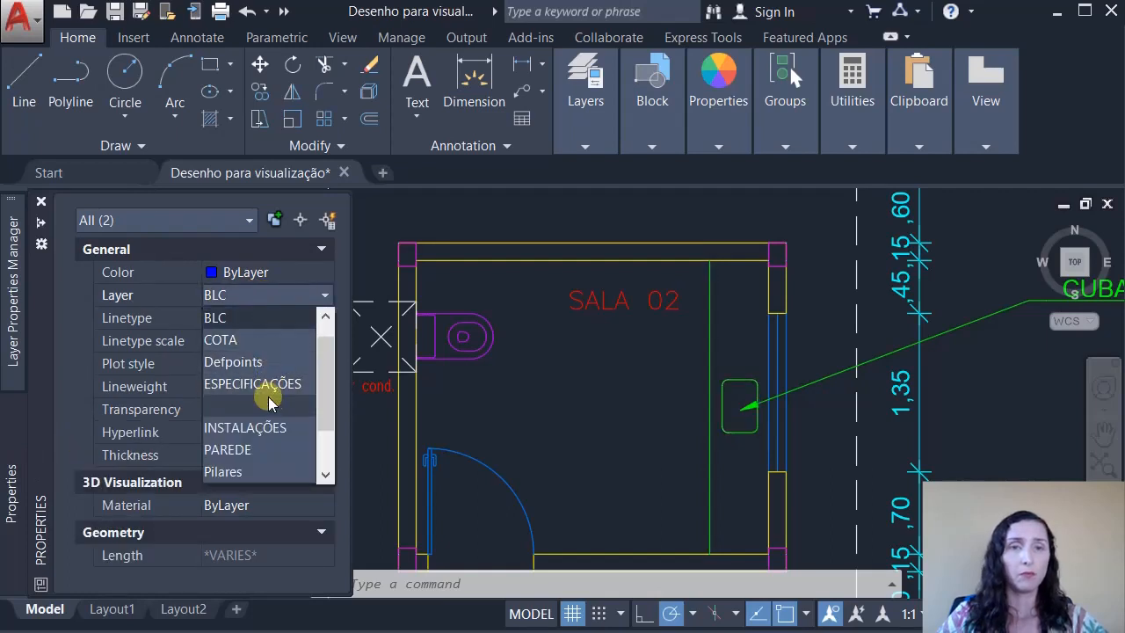
click(269, 427)
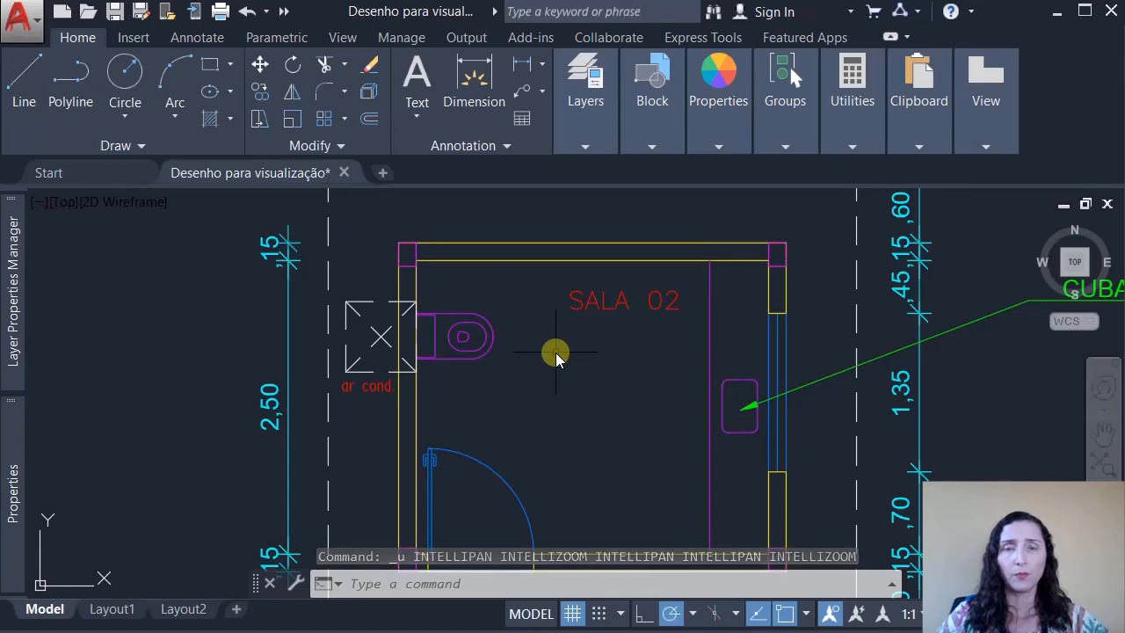
scroll(528, 369, down, 4)
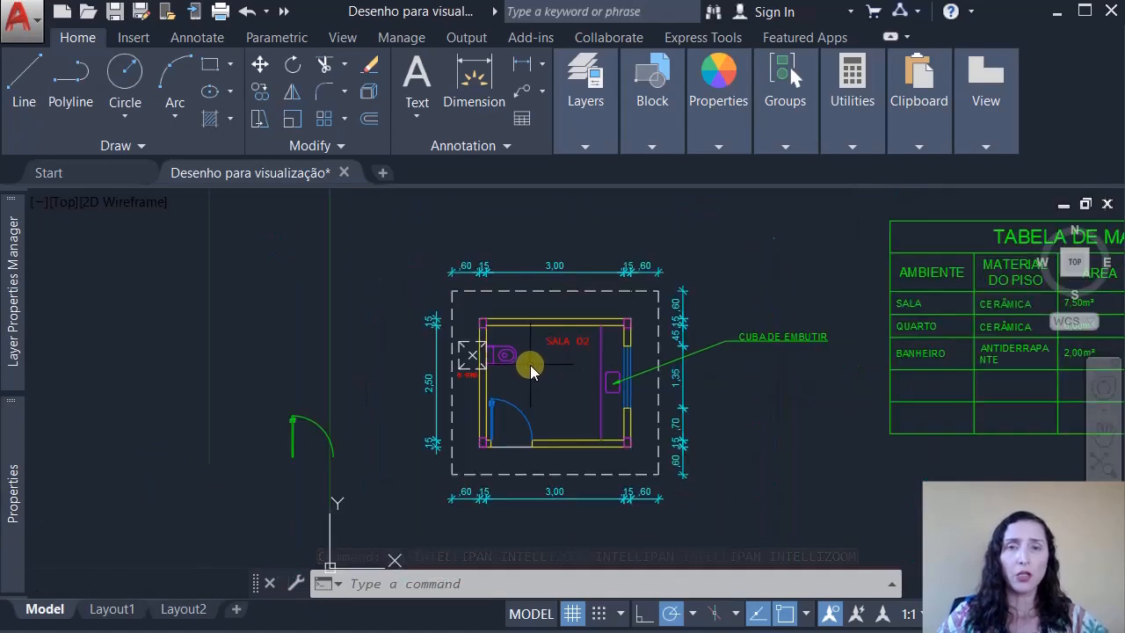
- Start inserting a block from projeto completo.dwg and enable specifying the rotation on screen
middle_drag(511, 378, 291, 388)
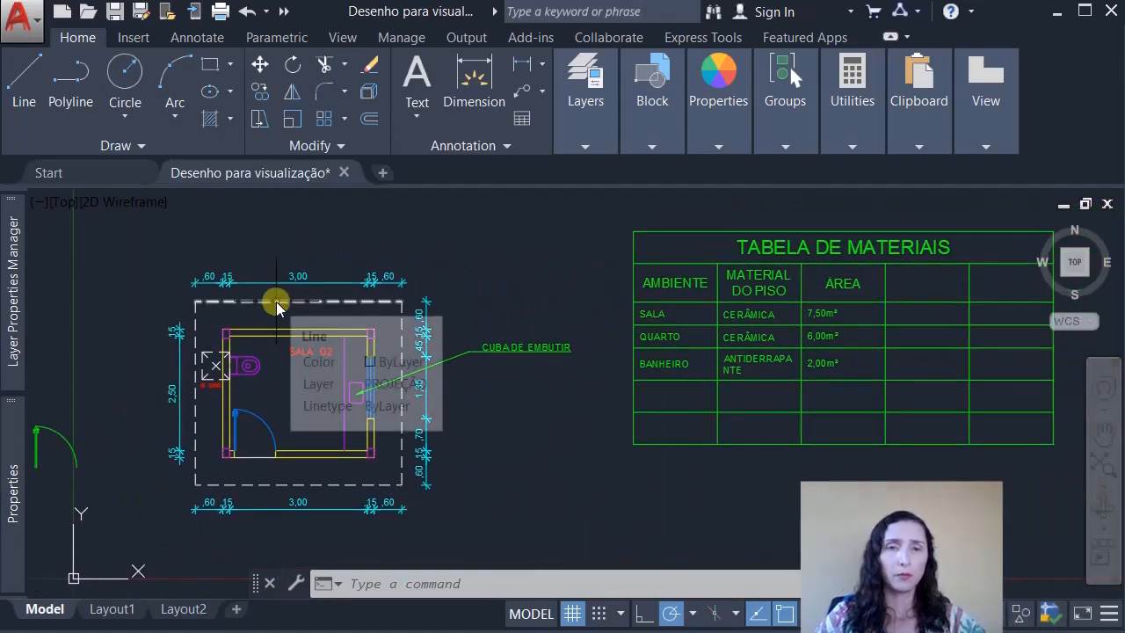
key(ctrl+z)
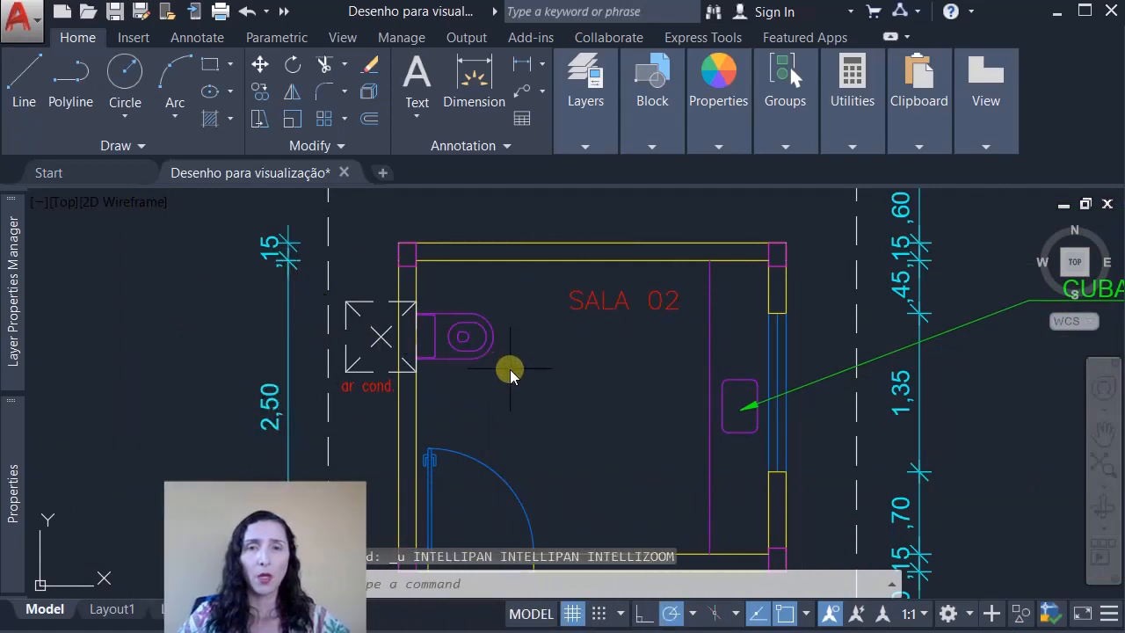
scroll(503, 367, down, 5)
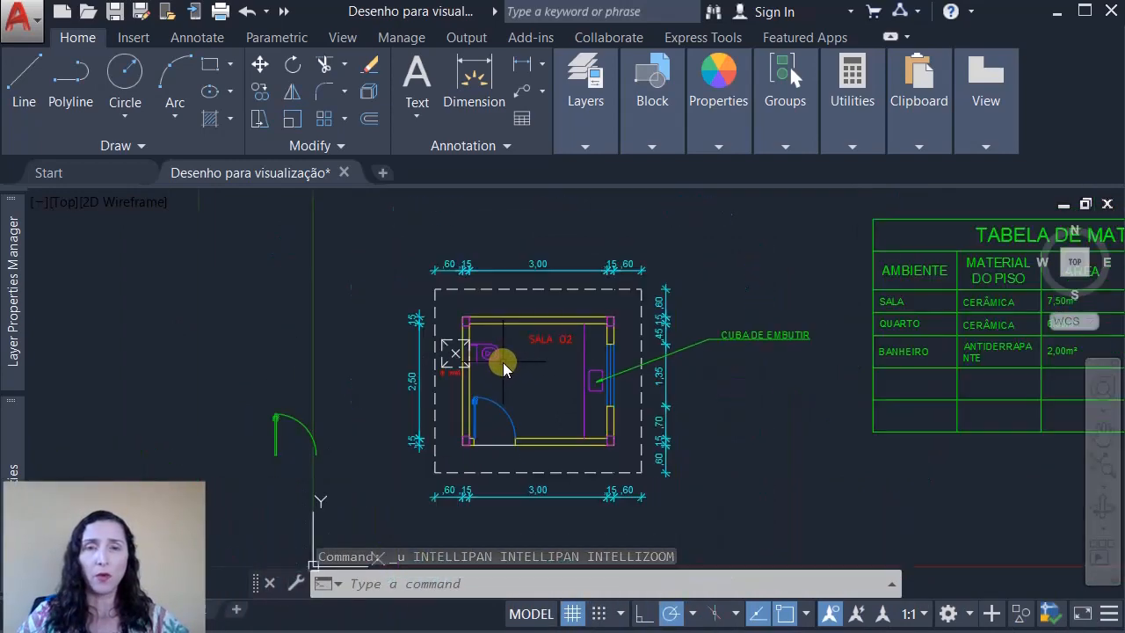
key(Return)
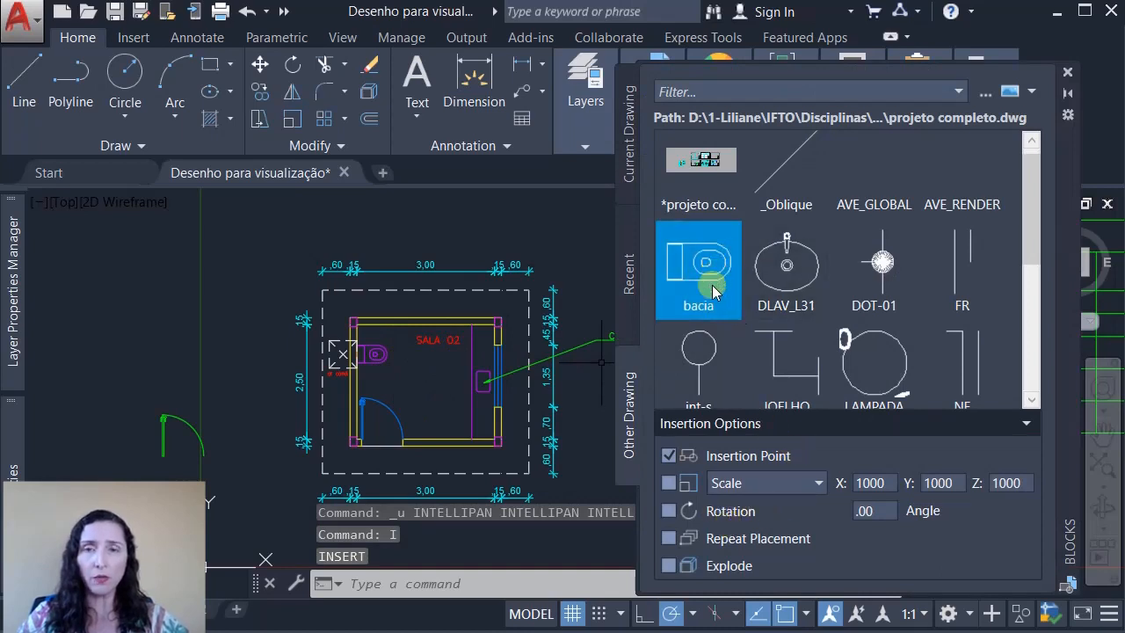
click(668, 511)
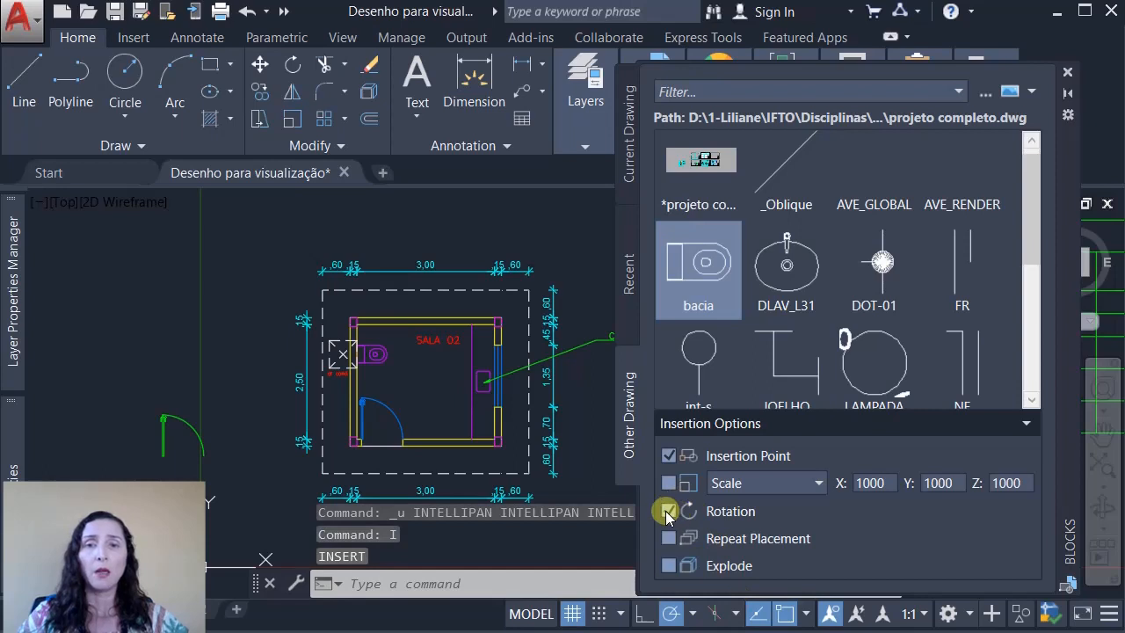
click(667, 512)
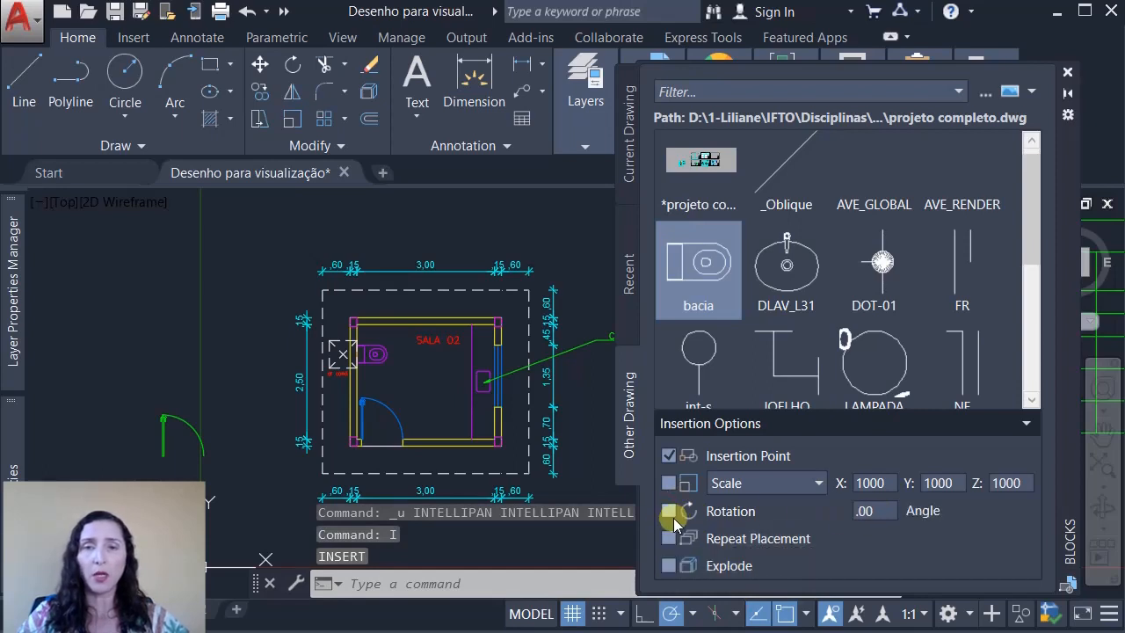
click(667, 512)
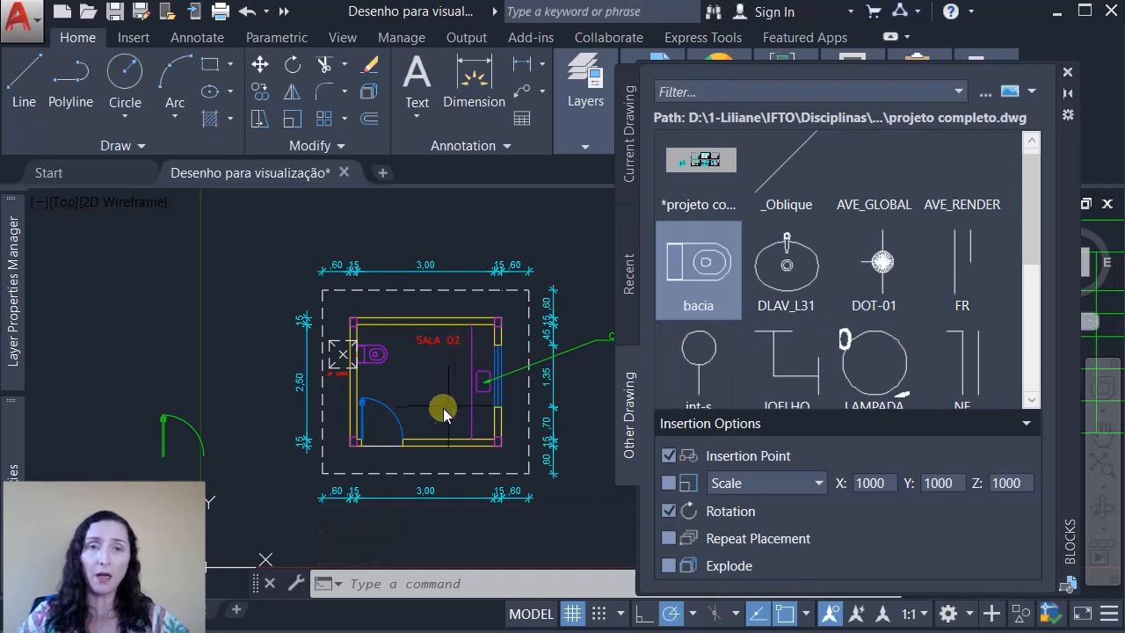
- Insert another bacia block against the inner face of the room's lower wall, rotated 90° to face into the room
click(711, 273)
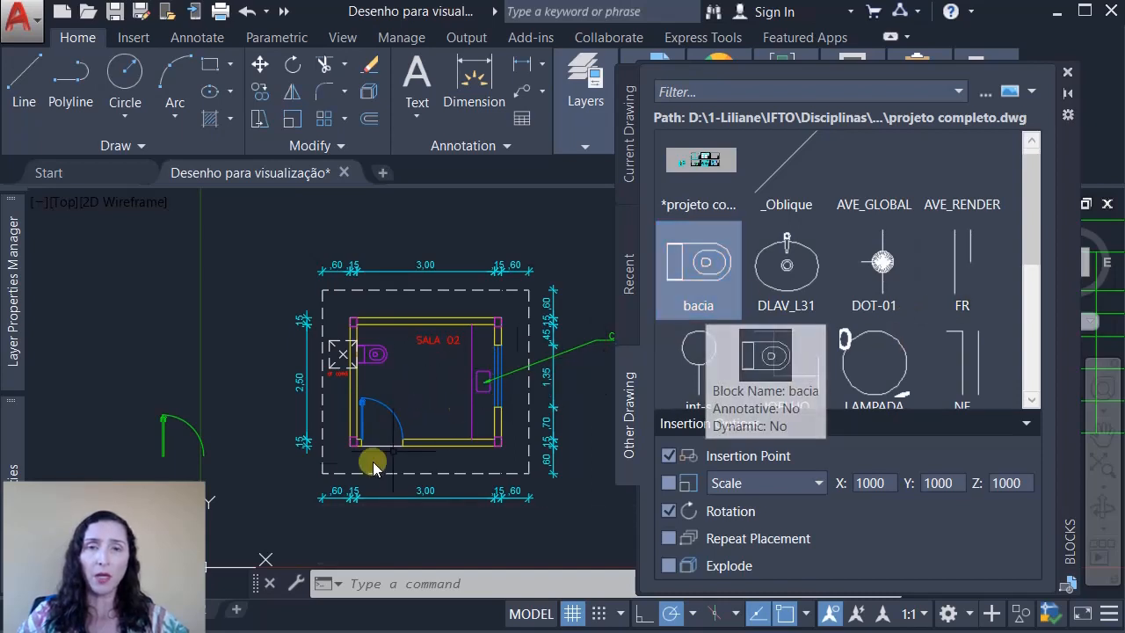
click(688, 266)
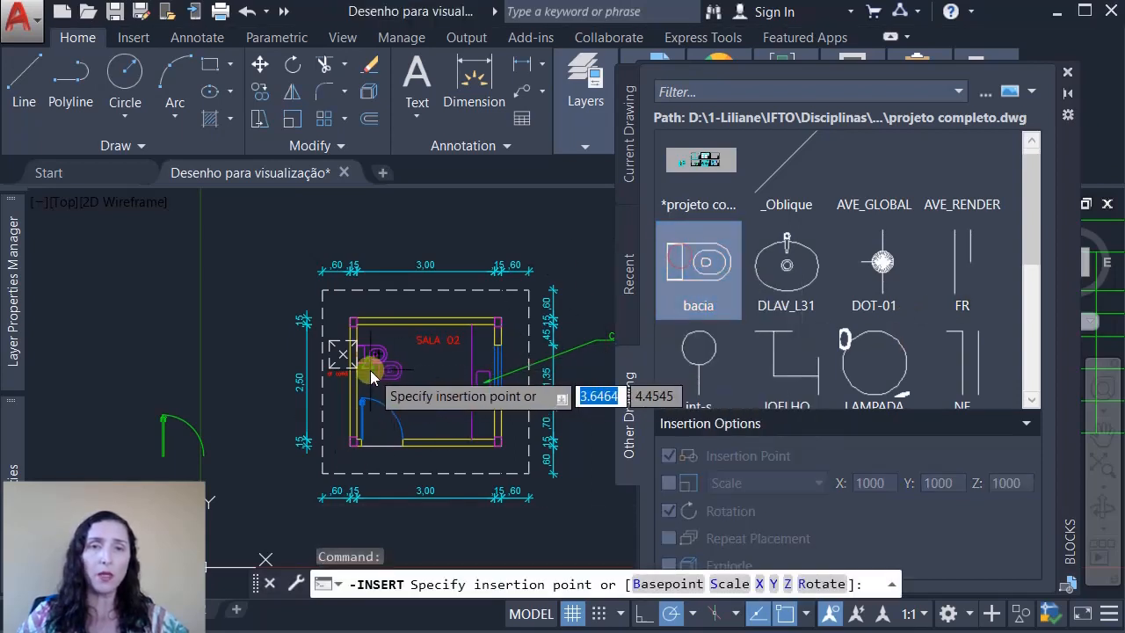
scroll(422, 427, up, 4)
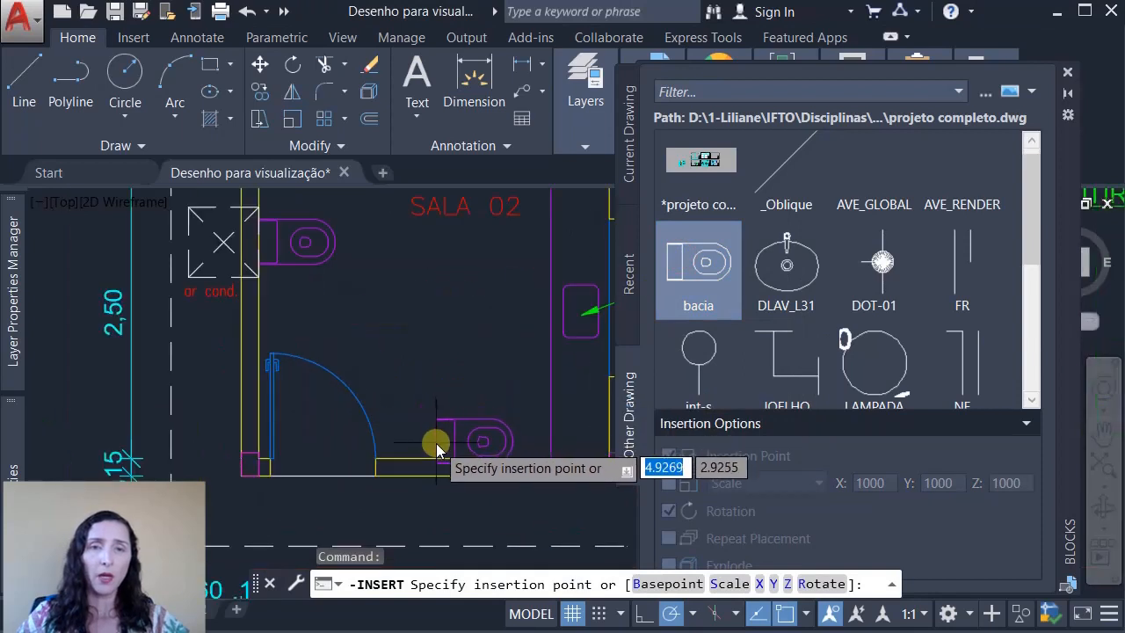
click(492, 455)
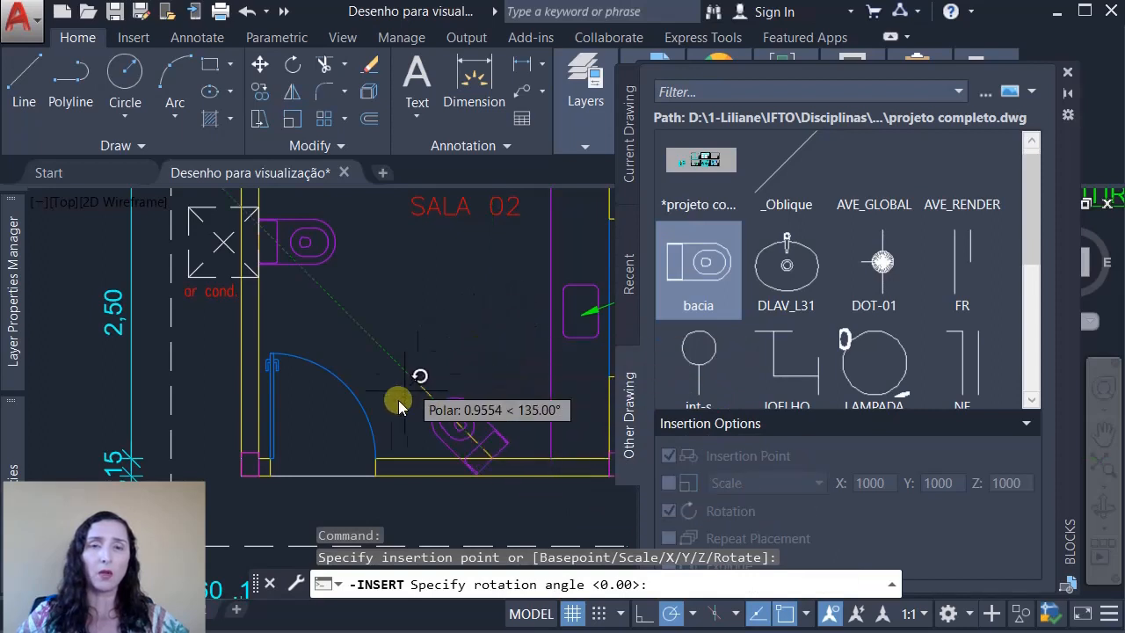
click(484, 328)
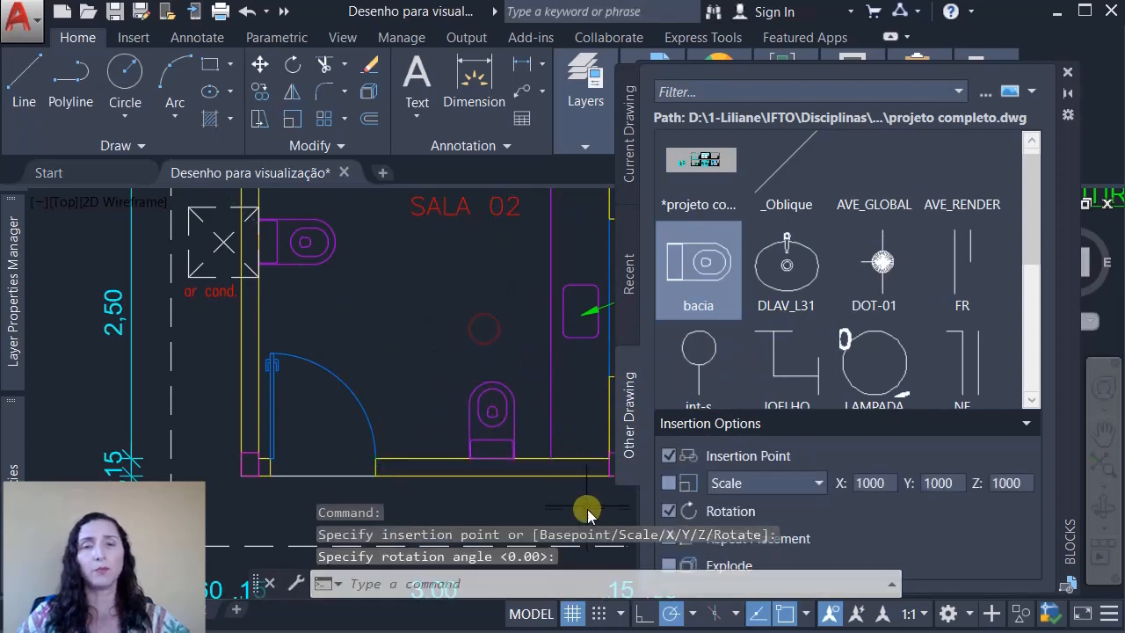
scroll(527, 443, down, 4)
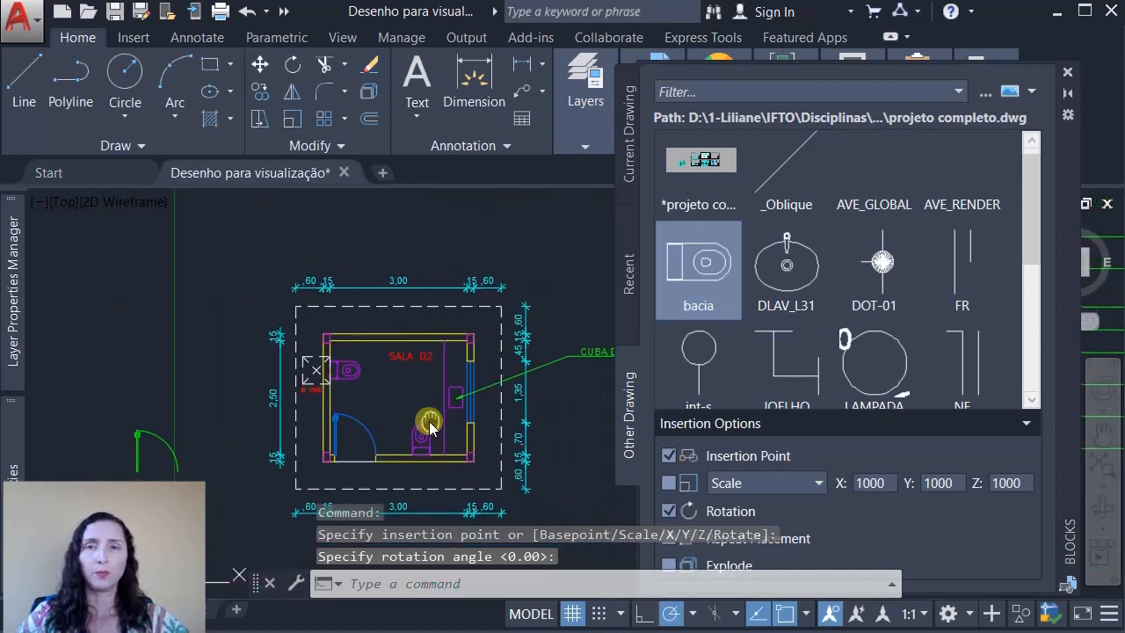
click(1070, 73)
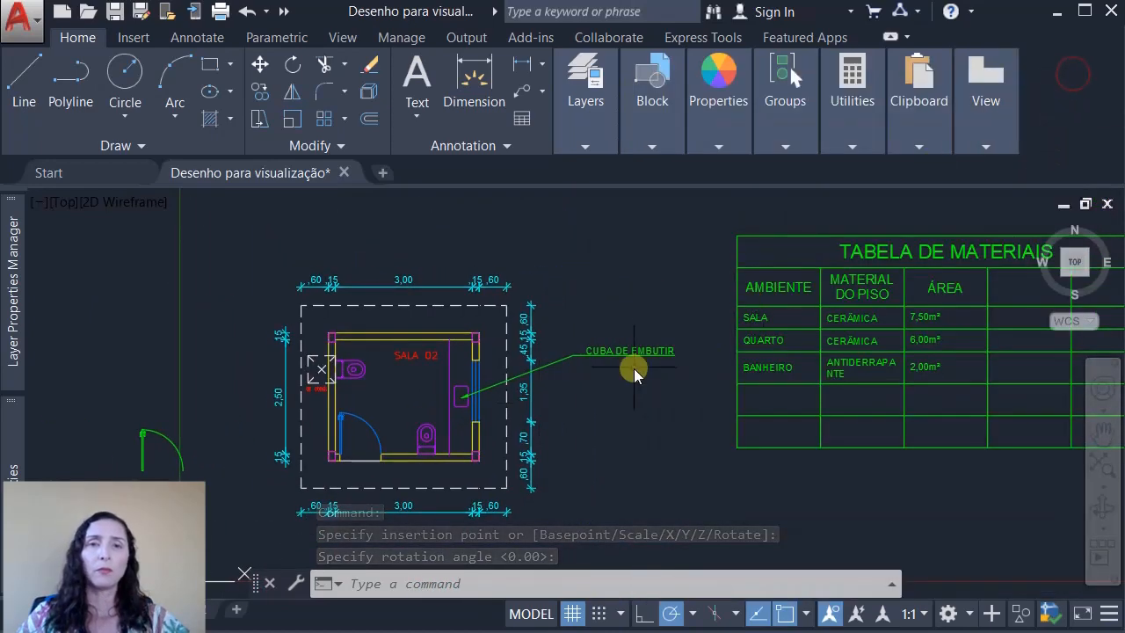
- Delete the loose green door block beside the floor plan
mouse_move(645, 363)
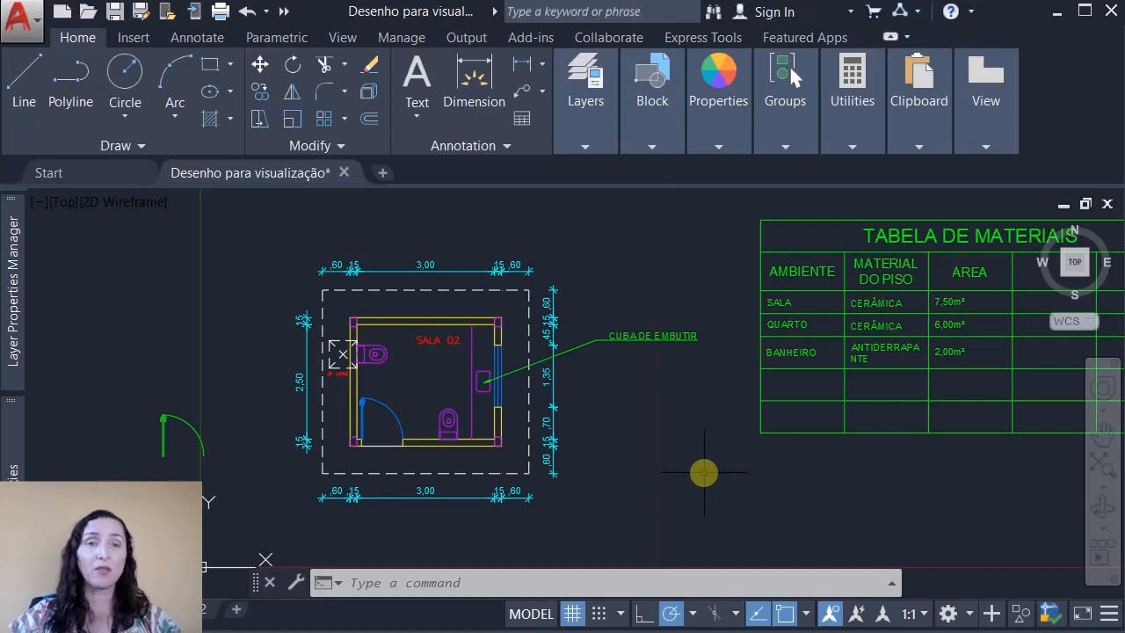
click(161, 406)
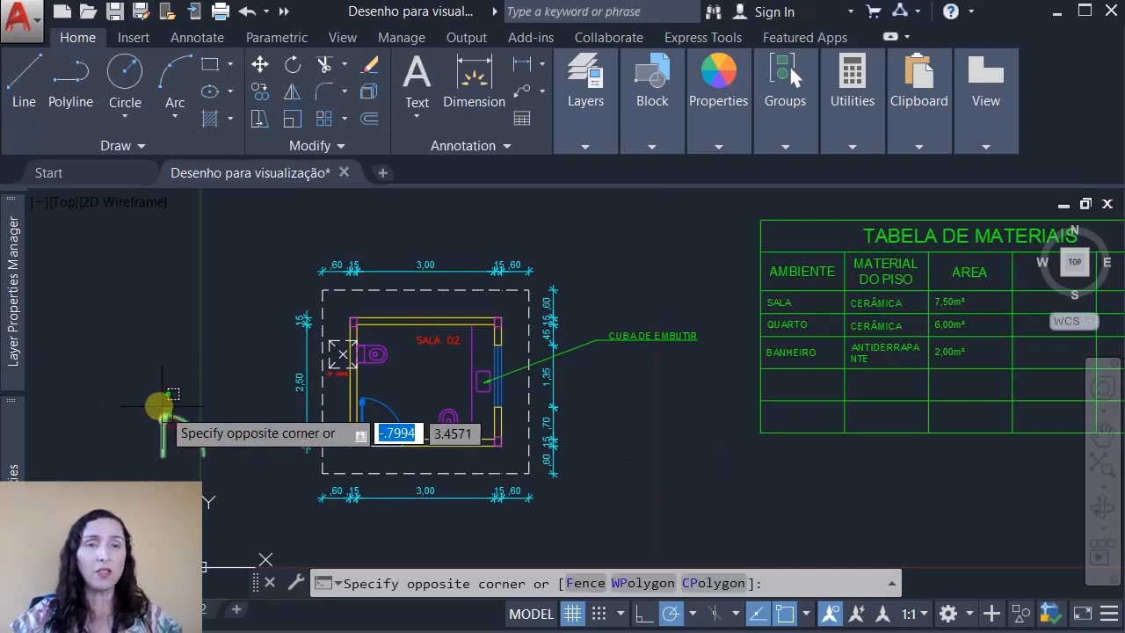
click(275, 460)
key(Delete)
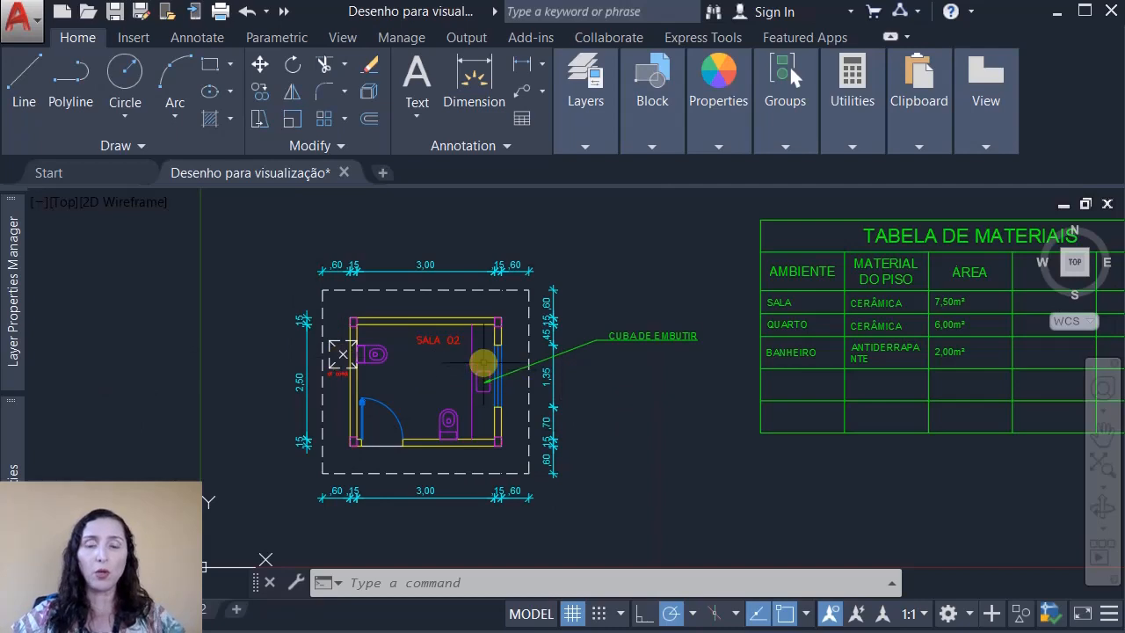
text(H)
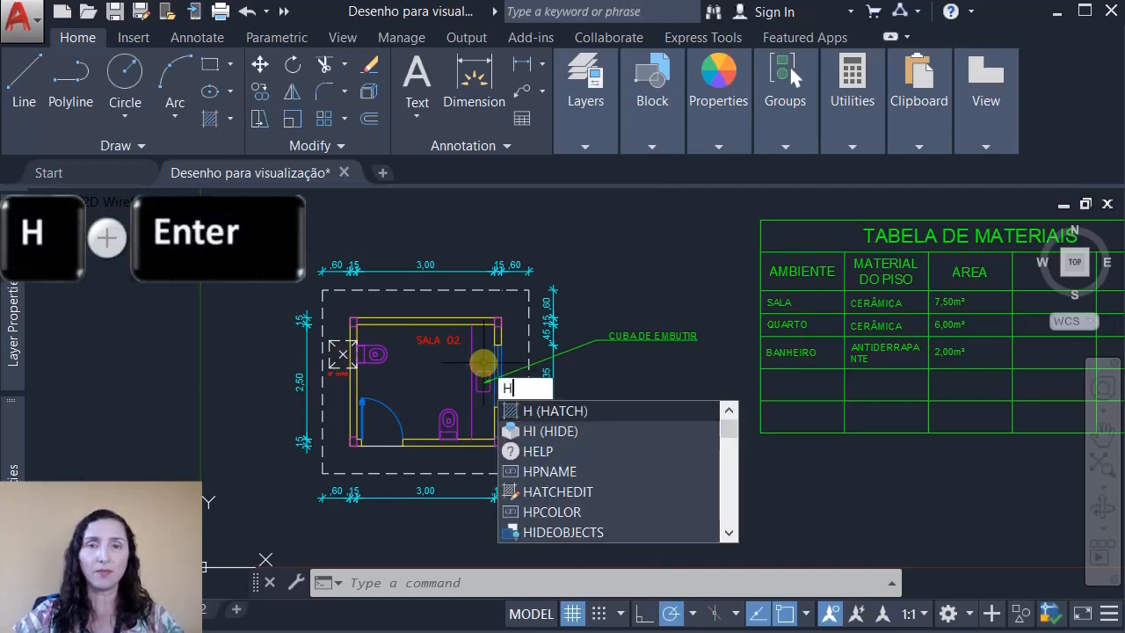
key(Return)
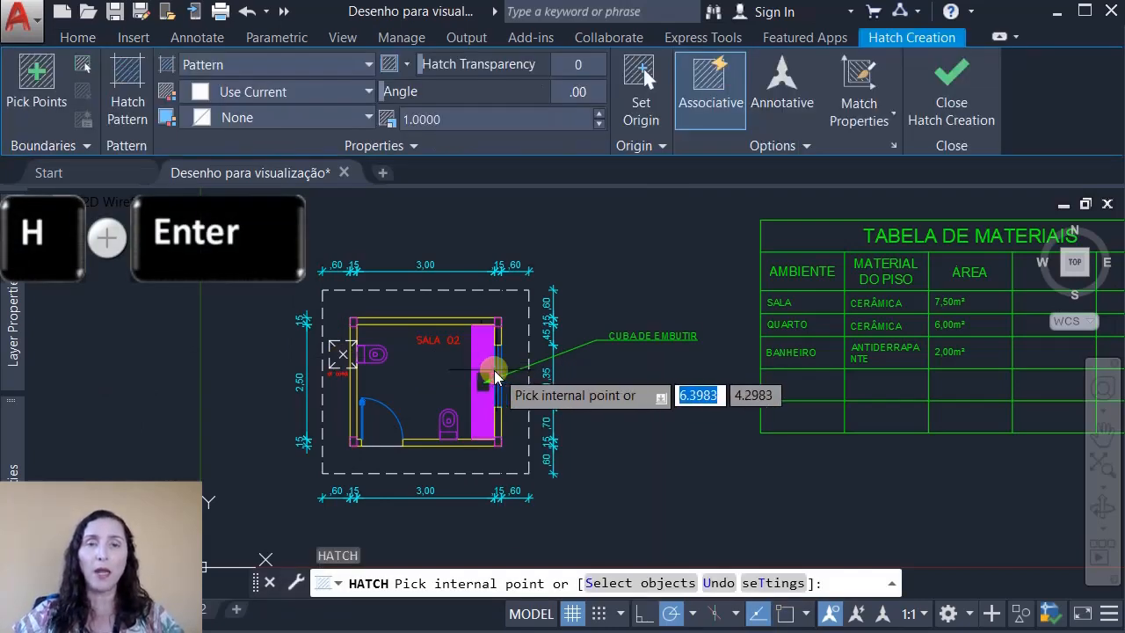
key(Escape)
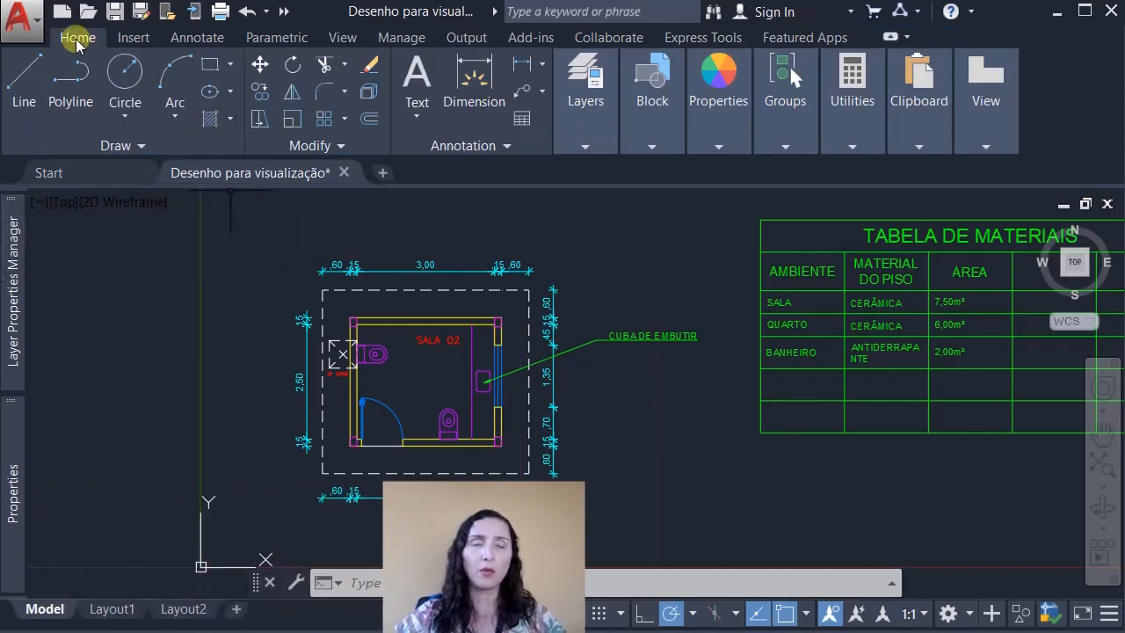
- Start a pattern hatch over the SALA 02 floor and door swing area, and remove the room label from its boundaries
click(210, 121)
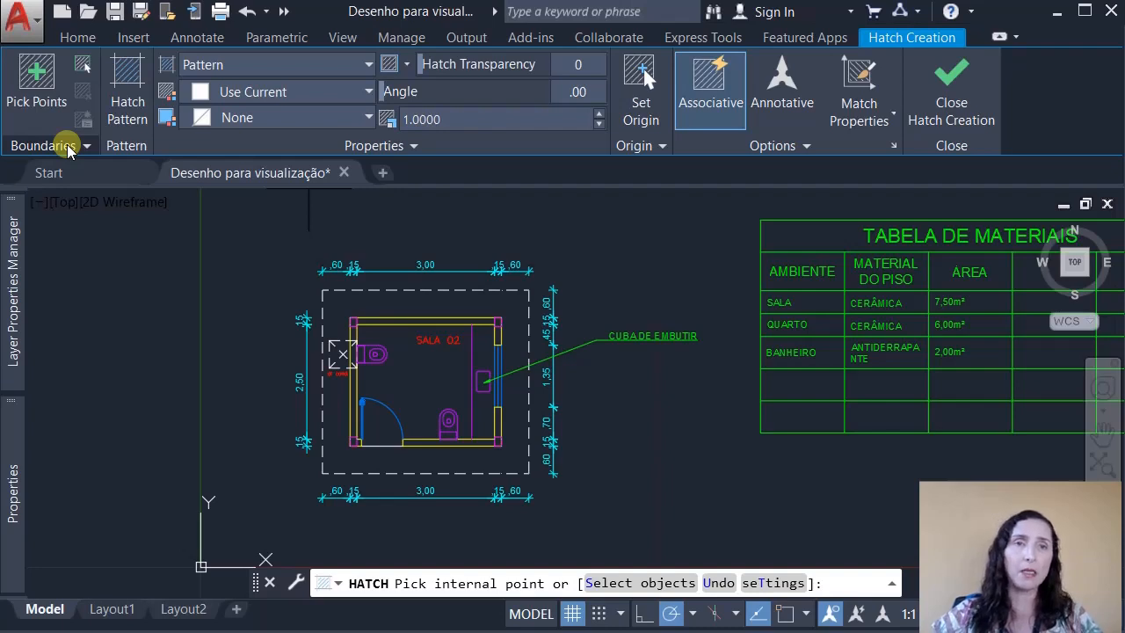
click(272, 66)
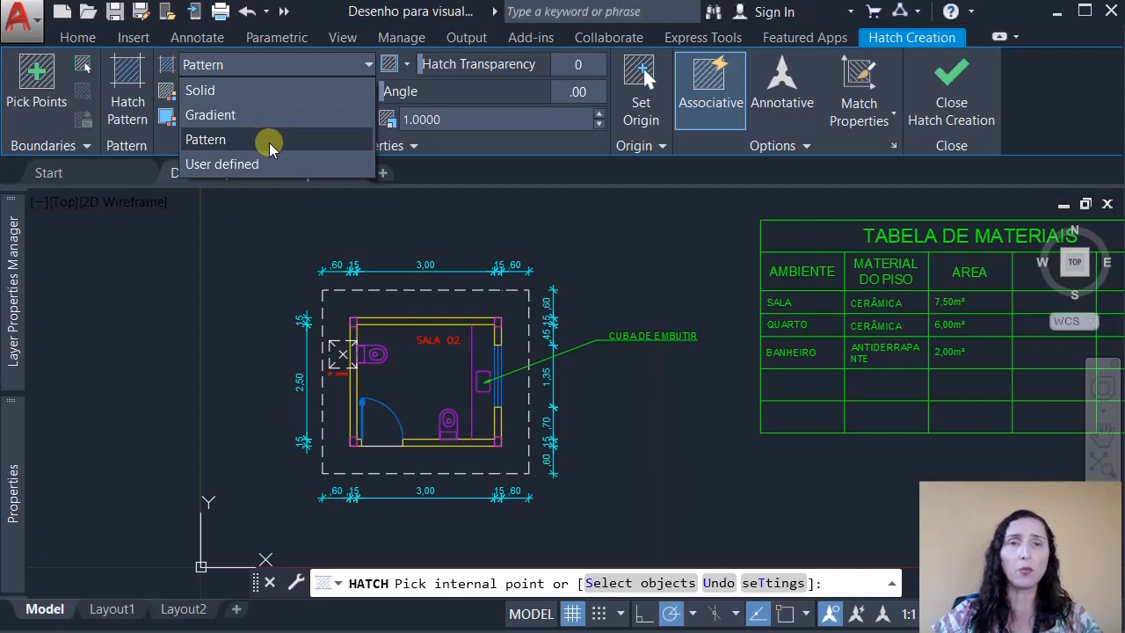
click(519, 142)
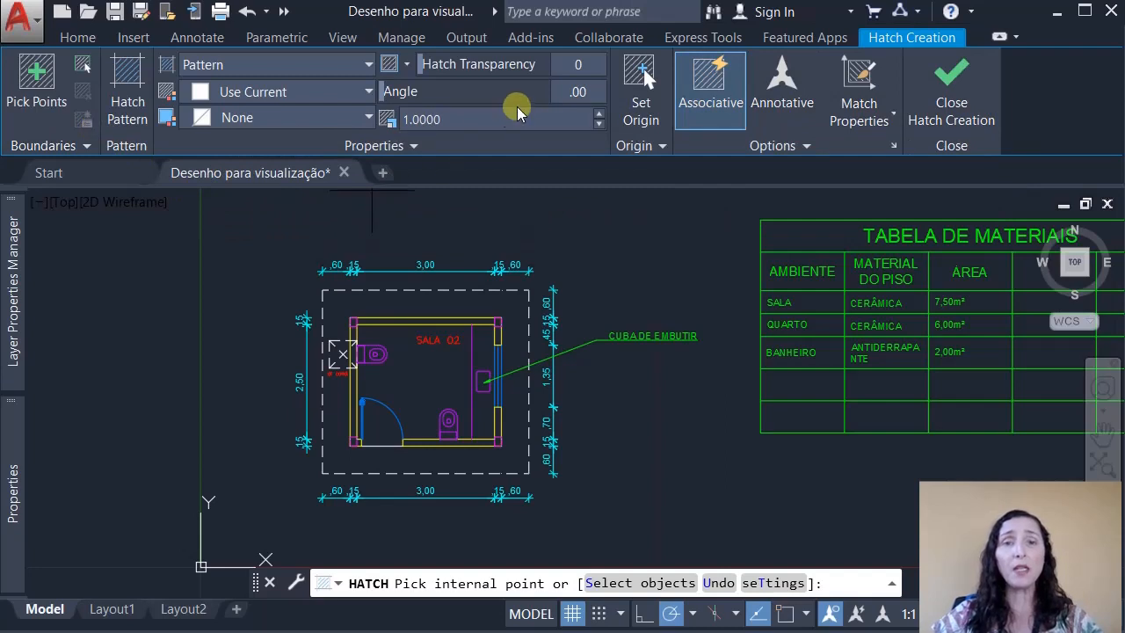
click(490, 426)
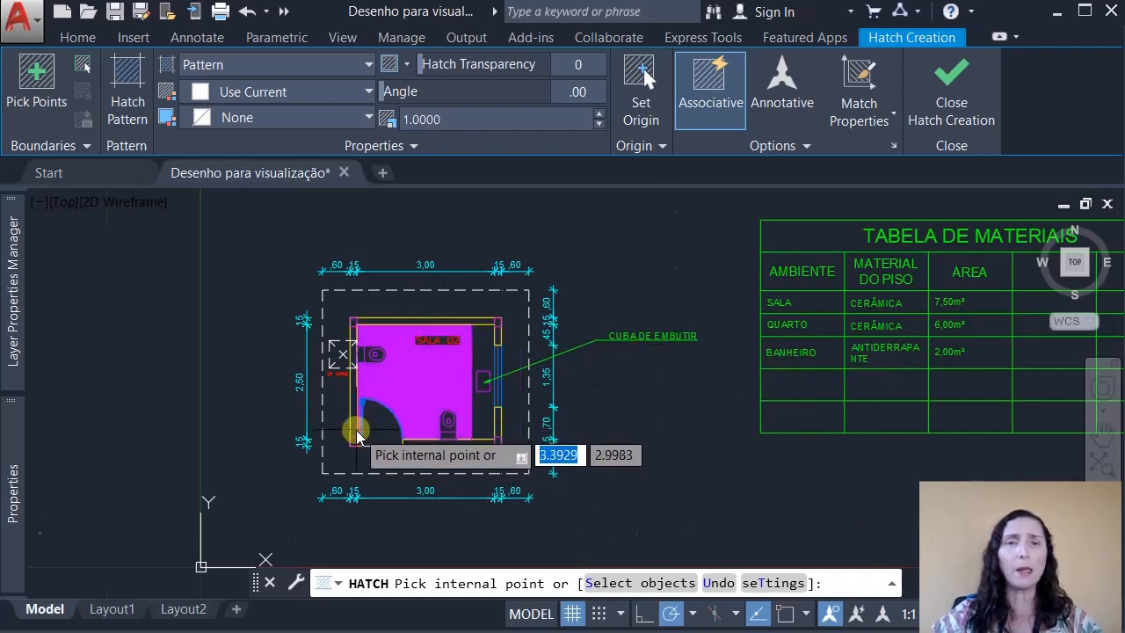
scroll(353, 417, up, 3)
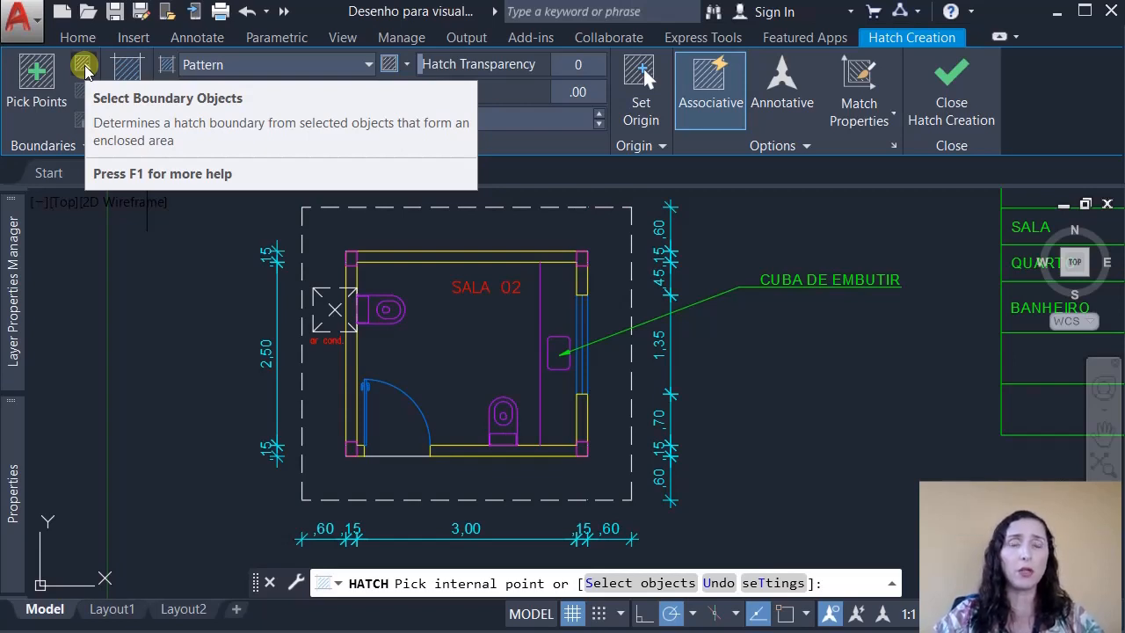
click(40, 88)
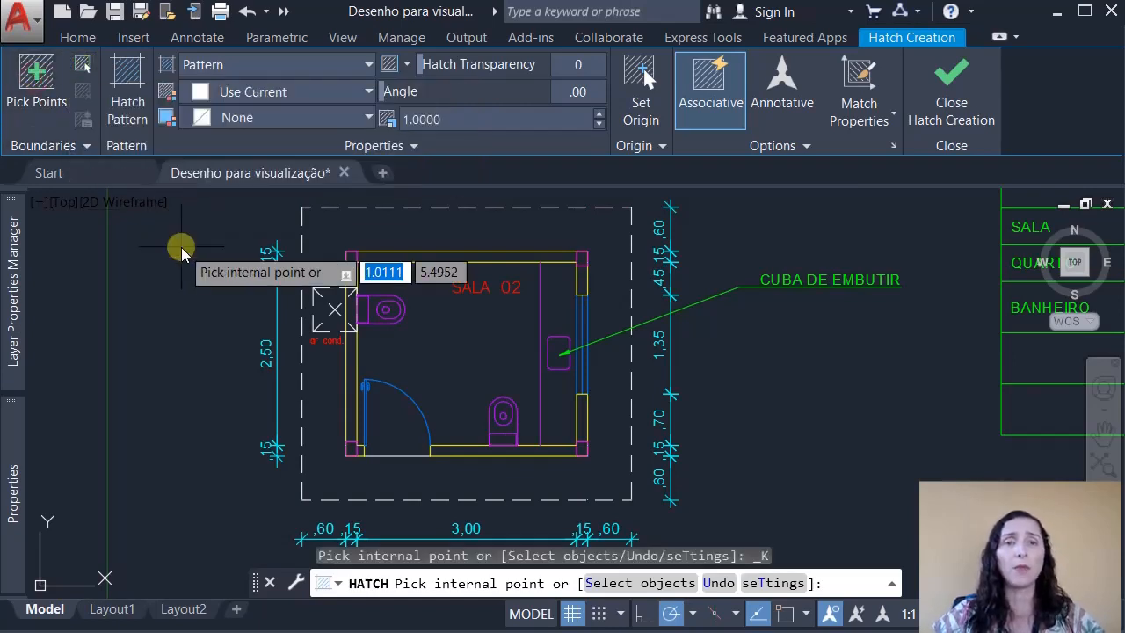
click(454, 363)
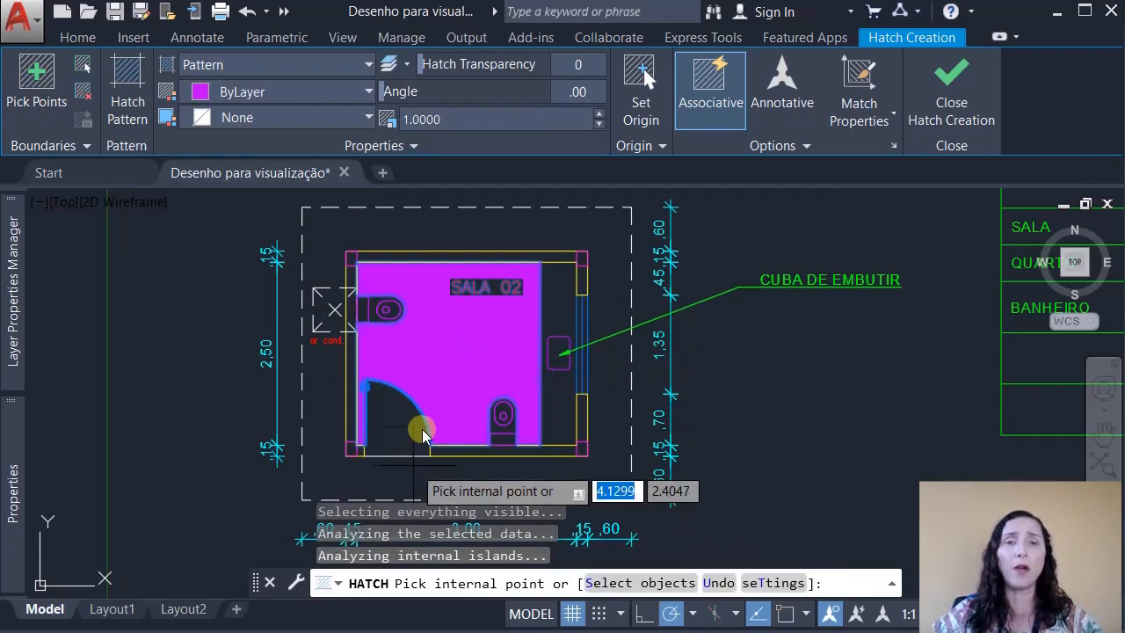
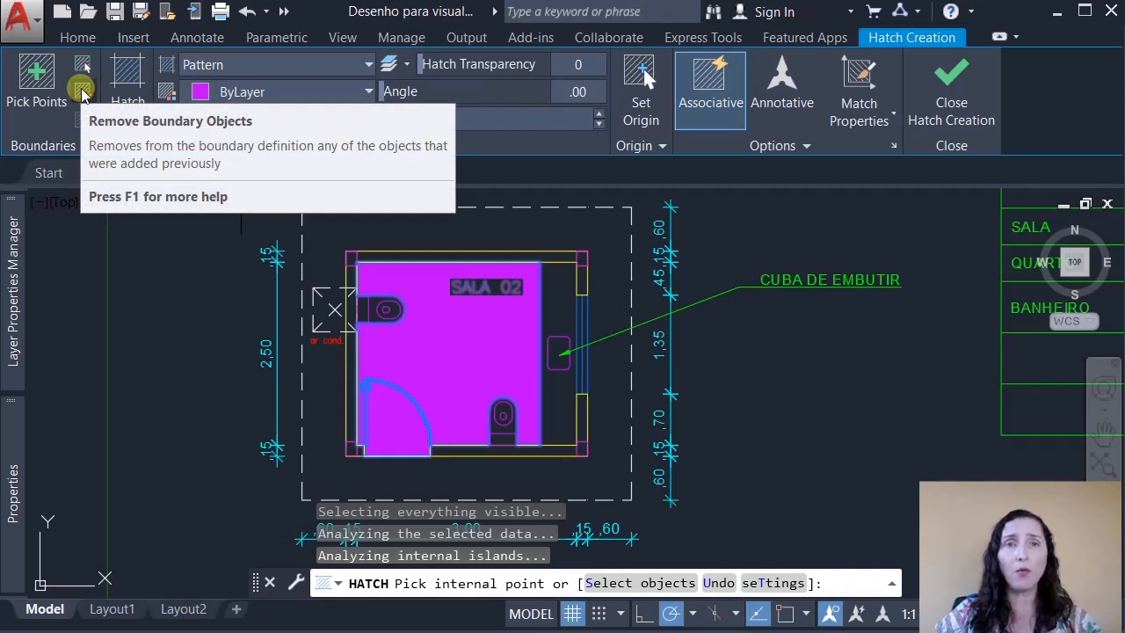
click(81, 91)
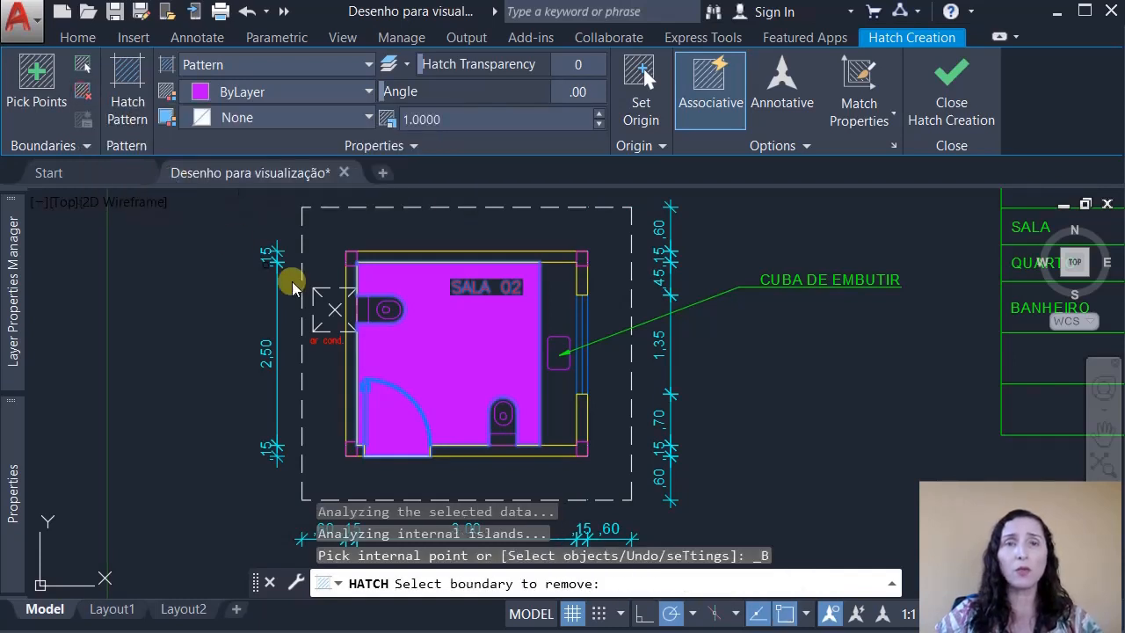
click(483, 297)
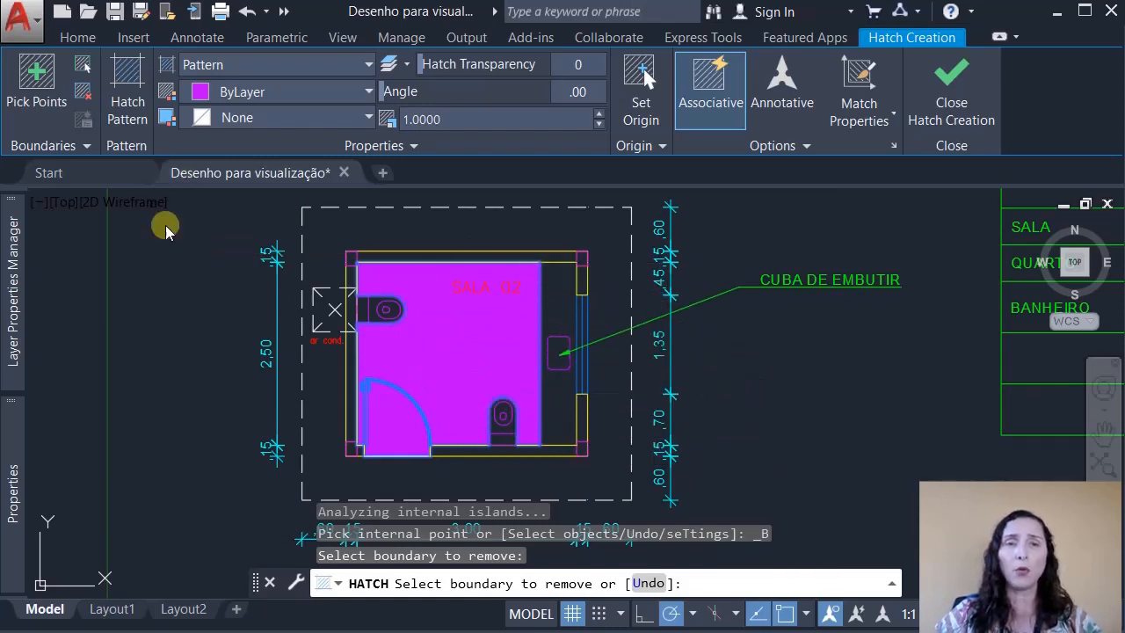
- Apply the ANSI37 pattern to the SALA 02 floor hatch
click(128, 110)
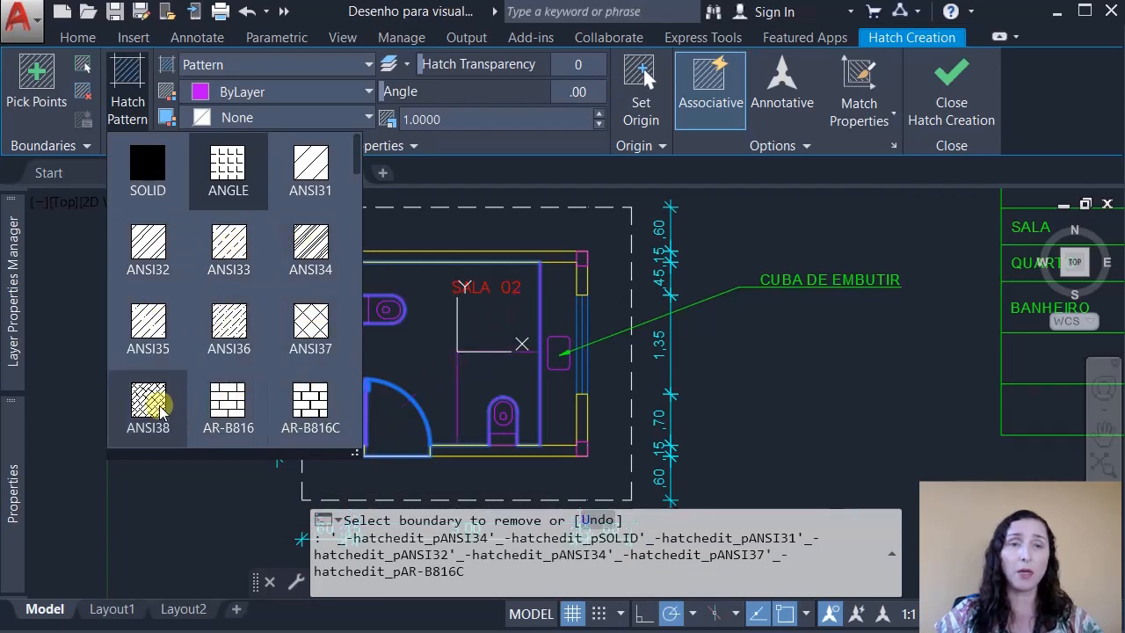
scroll(207, 391, down, 1)
scroll(208, 378, down, 1)
scroll(234, 356, down, 2)
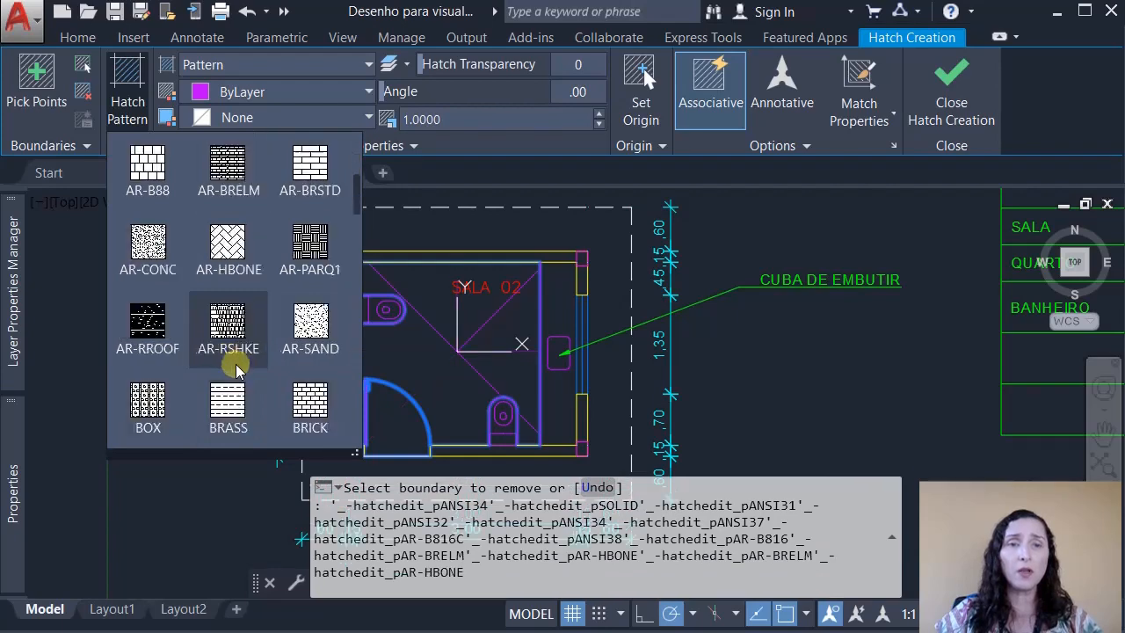
scroll(239, 378, down, 4)
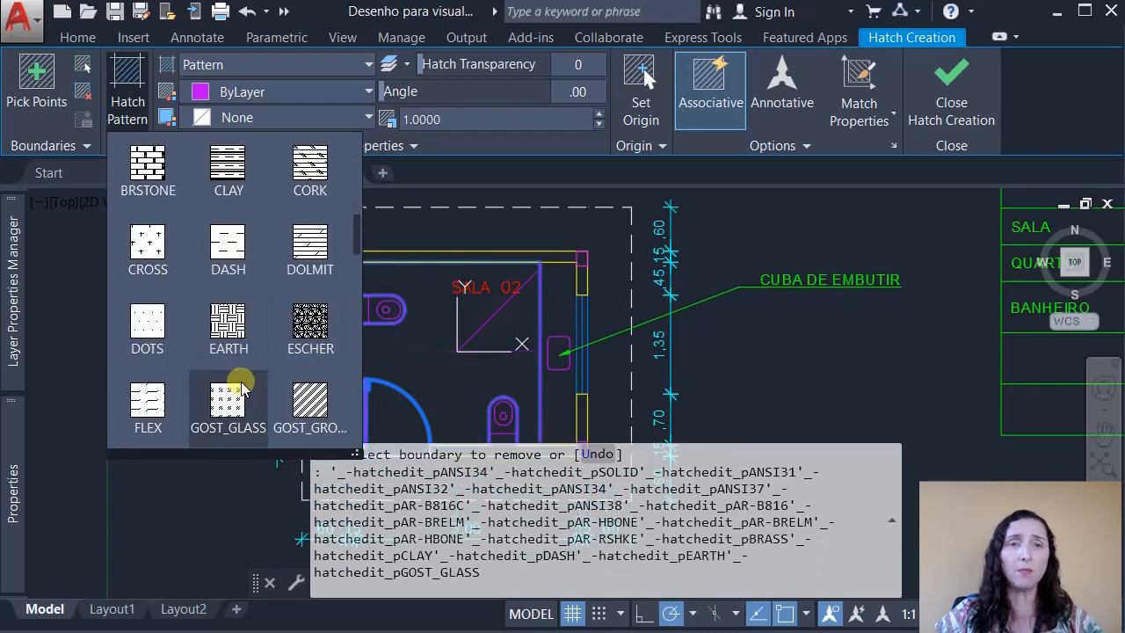
scroll(246, 376, down, 1)
scroll(246, 369, up, 6)
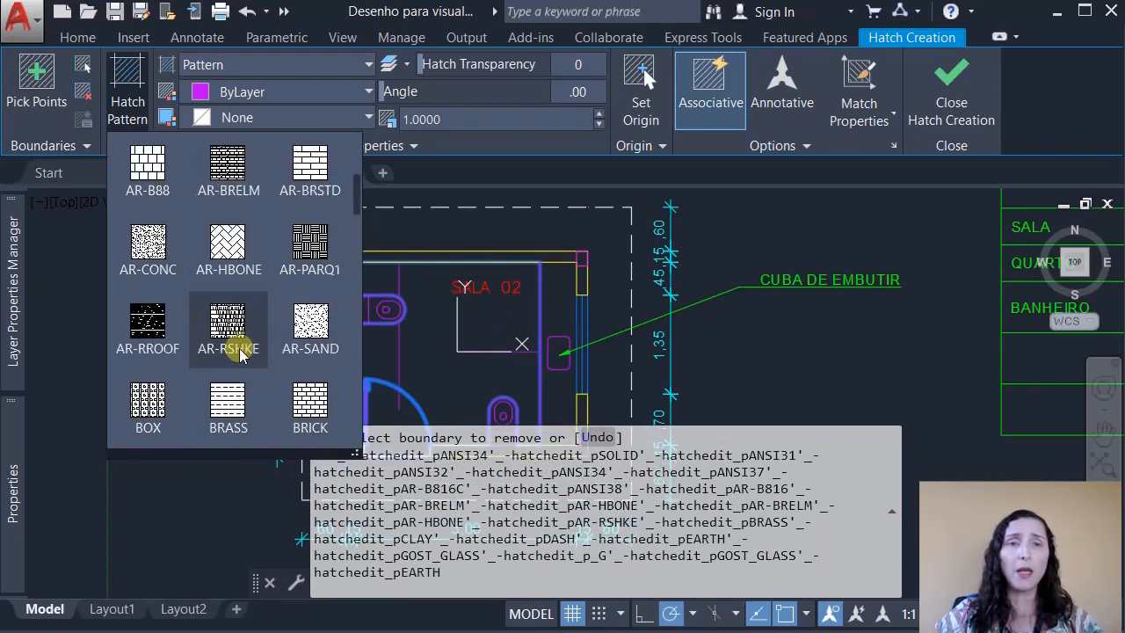
scroll(236, 348, up, 3)
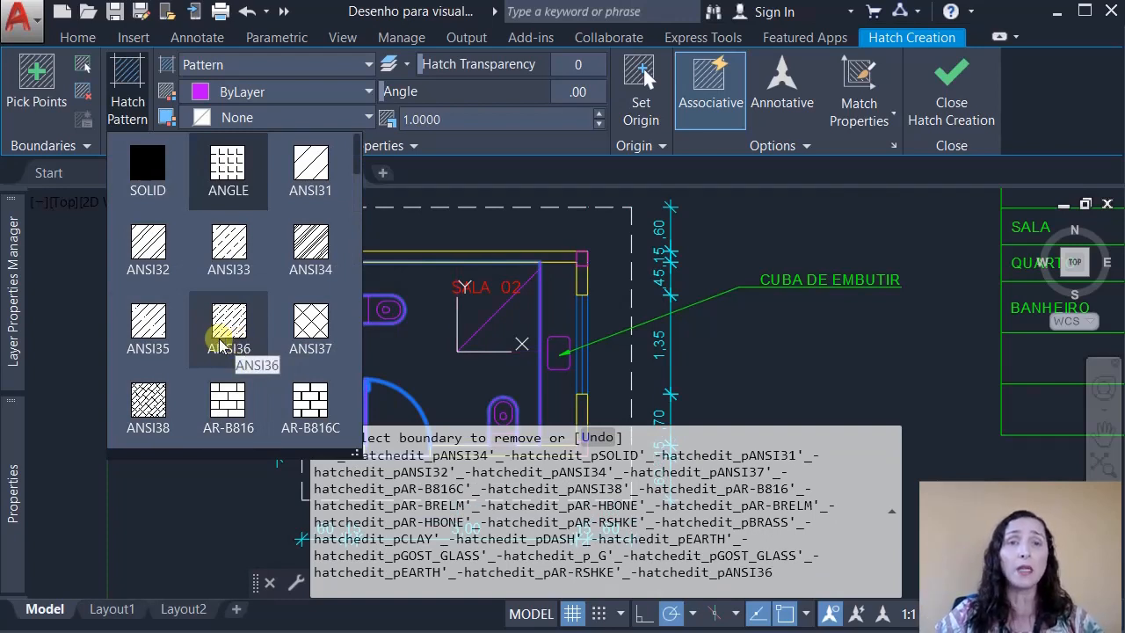
click(314, 328)
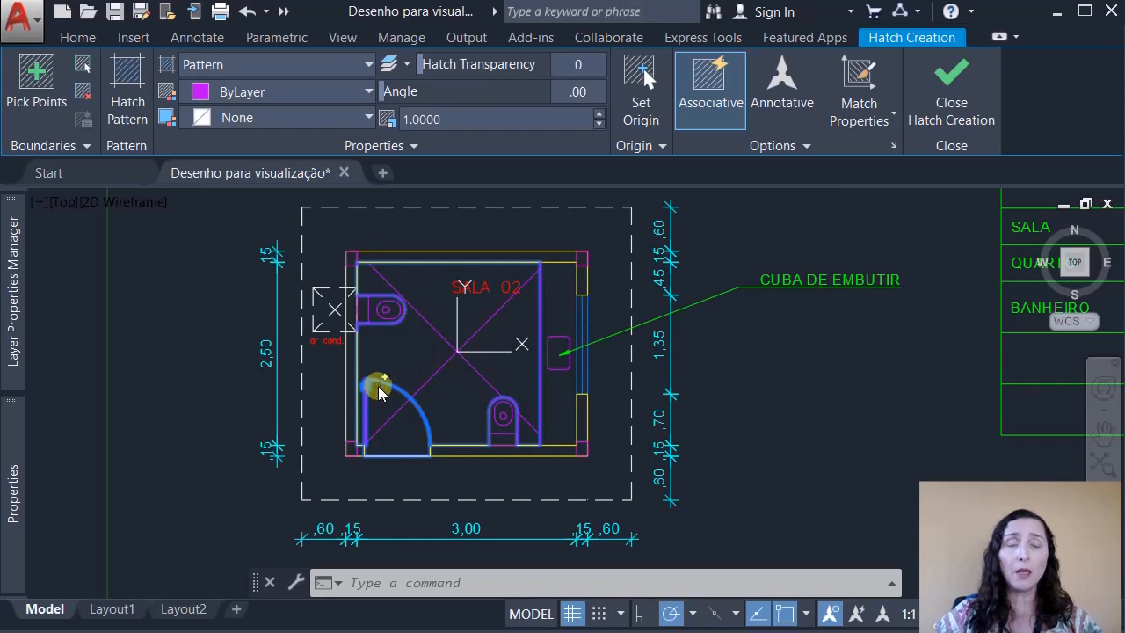
- Set the floor hatch's scale to 0.1 and its angle to 45°
drag(448, 119, 396, 118)
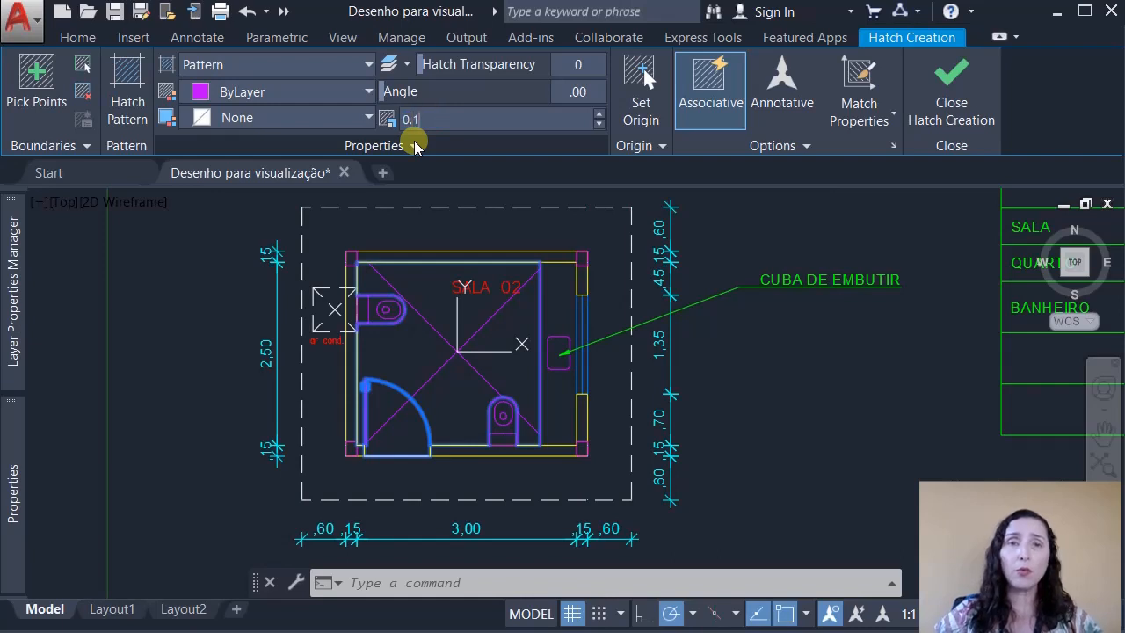
click(572, 91)
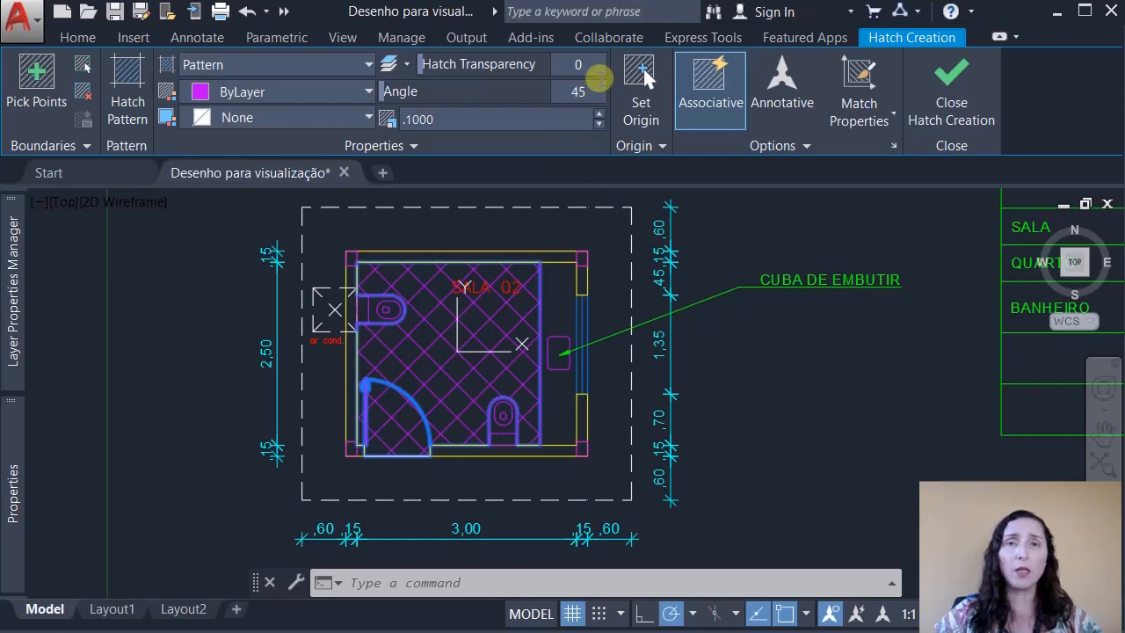
key(Return)
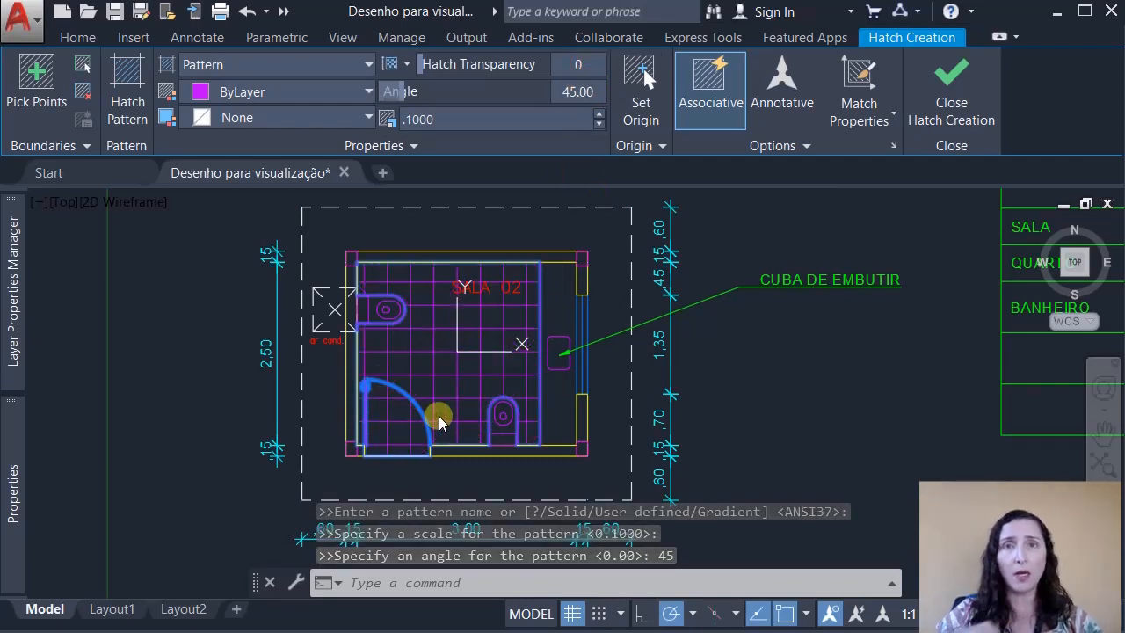
- Set the hatch origin at the room's lower-left inner corner beside the door and finish creating the hatch
scroll(365, 442, up, 5)
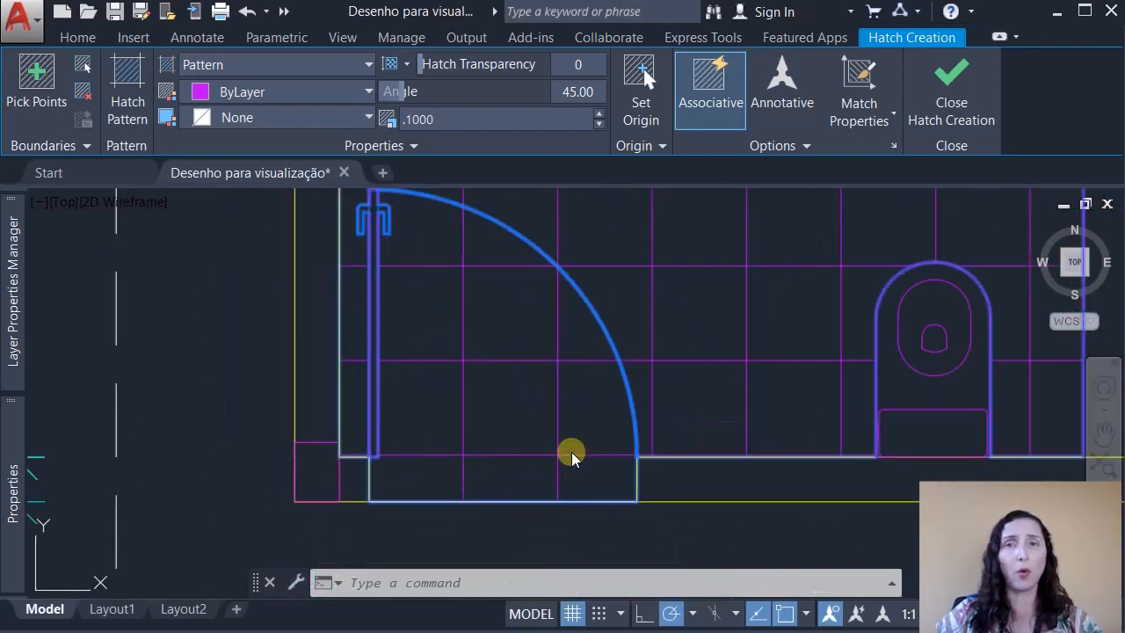
click(641, 76)
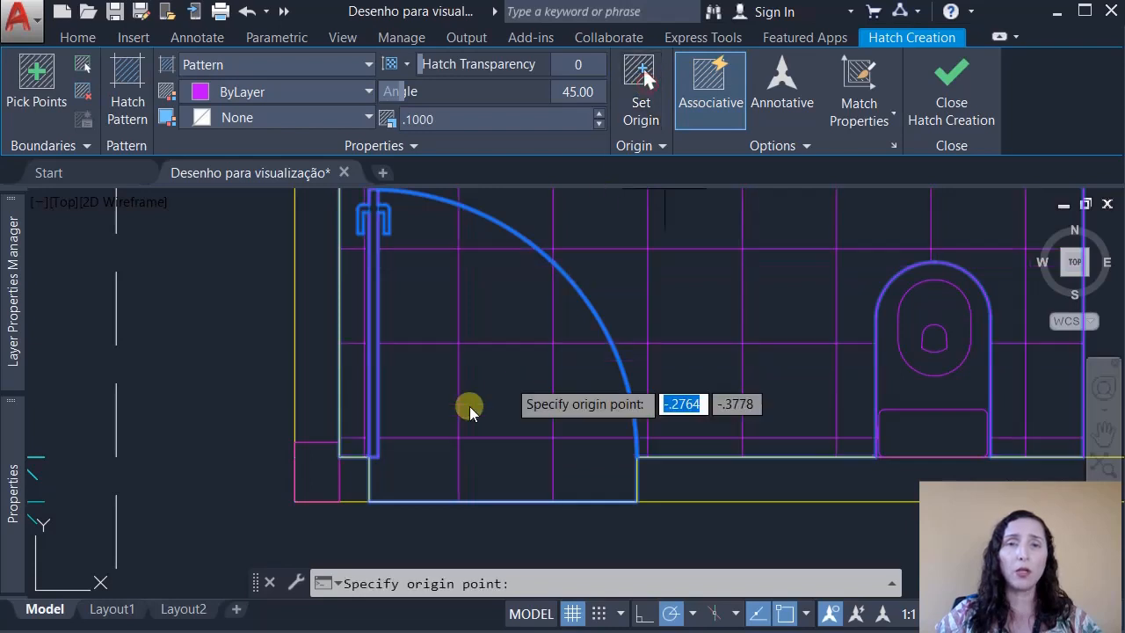
click(339, 457)
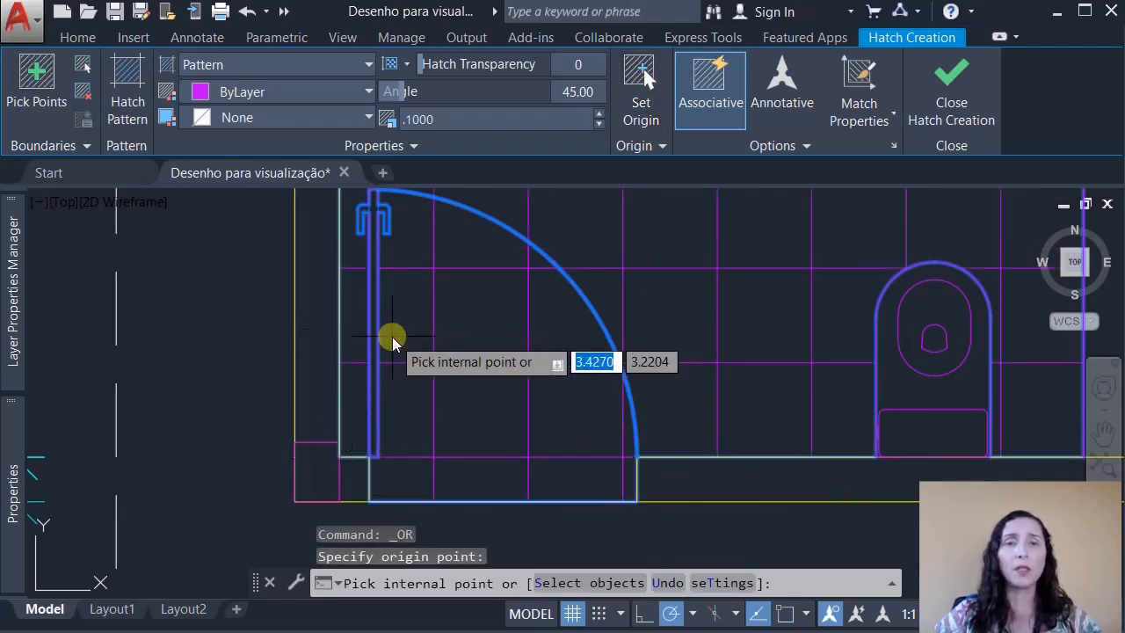
scroll(435, 402, down, 4)
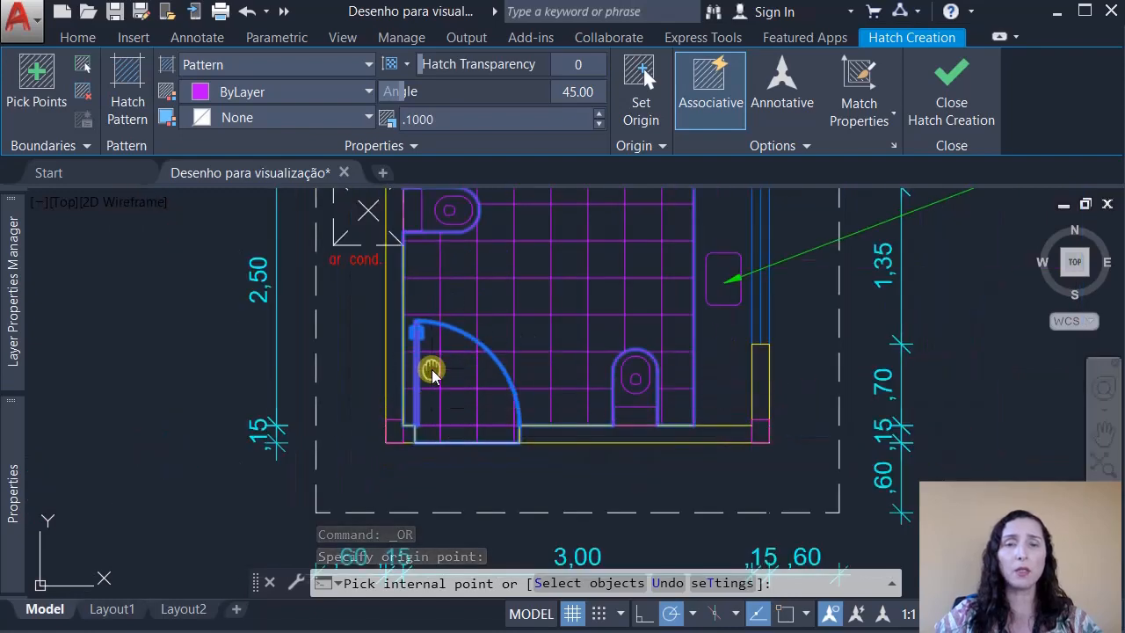
mouse_move(432, 369)
middle_down()
mouse_move(280, 450)
mouse_move(259, 377)
mouse_move(243, 381)
mouse_move(333, 392)
mouse_move(359, 341)
mouse_move(351, 352)
mouse_move(377, 360)
middle_up()
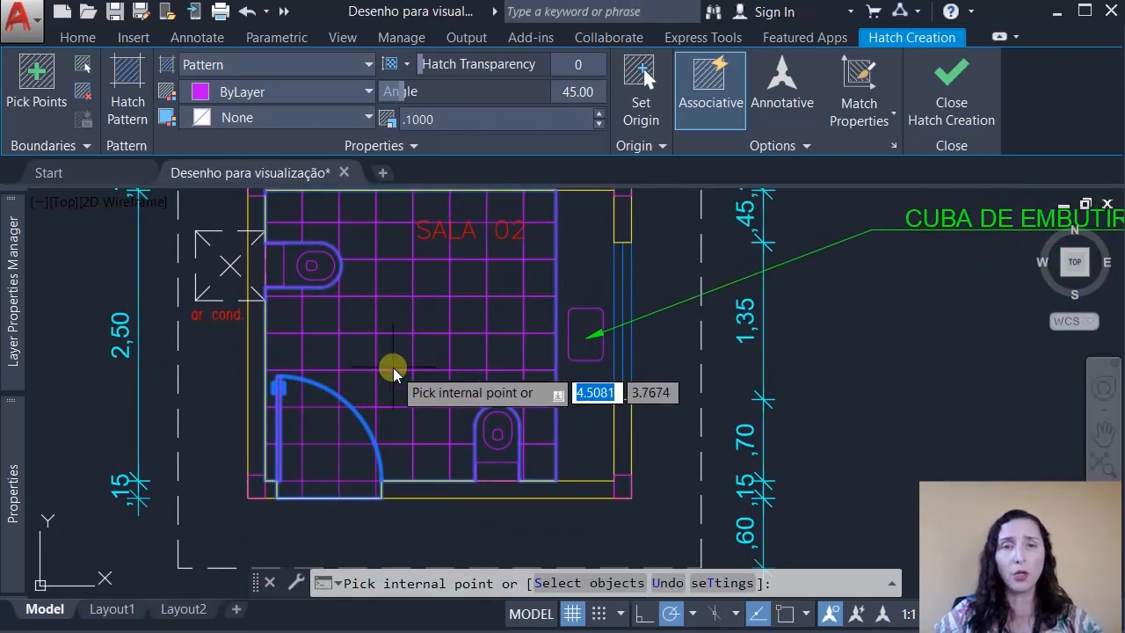
scroll(416, 368, down, 2)
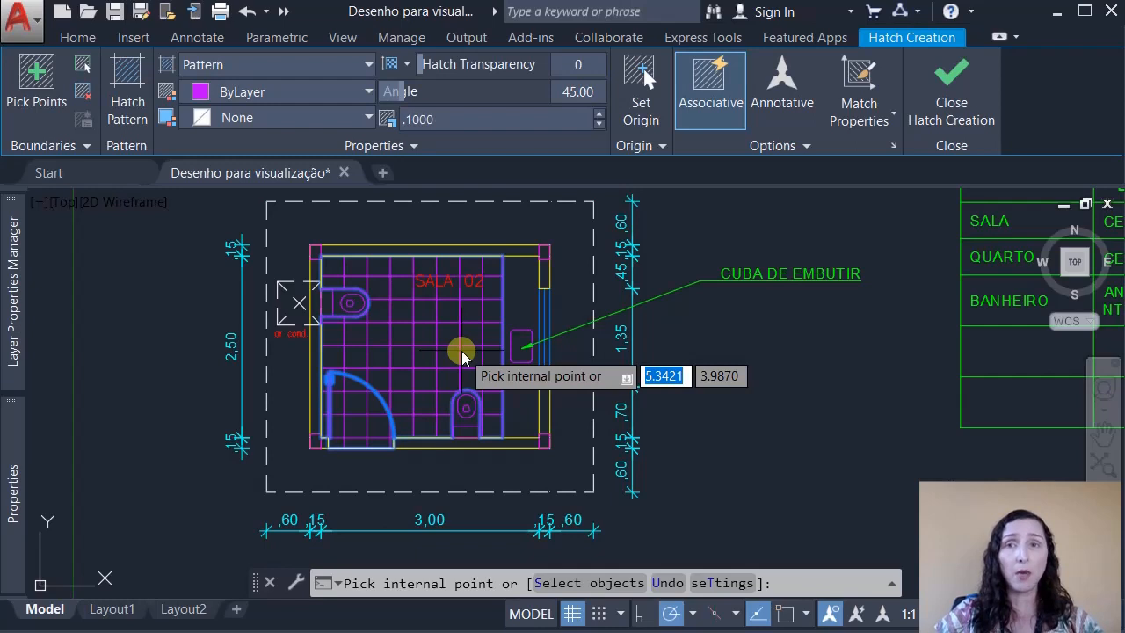
click(953, 87)
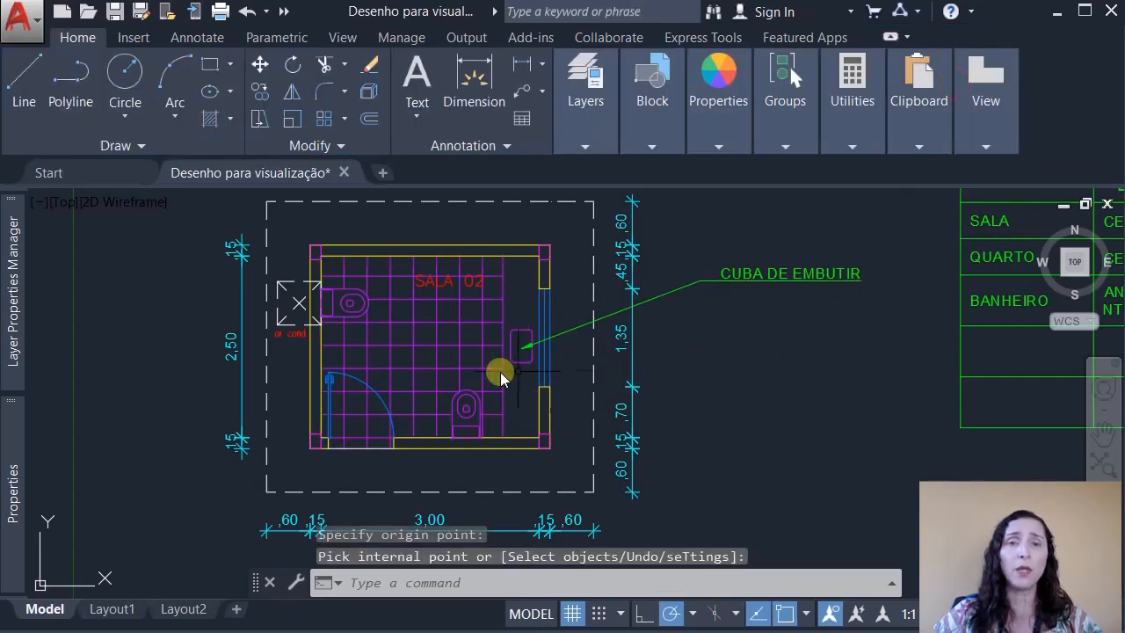
- Try to measure the hatch's tile size on the SALA 02 floor with Quick Measure
scroll(375, 378, up, 5)
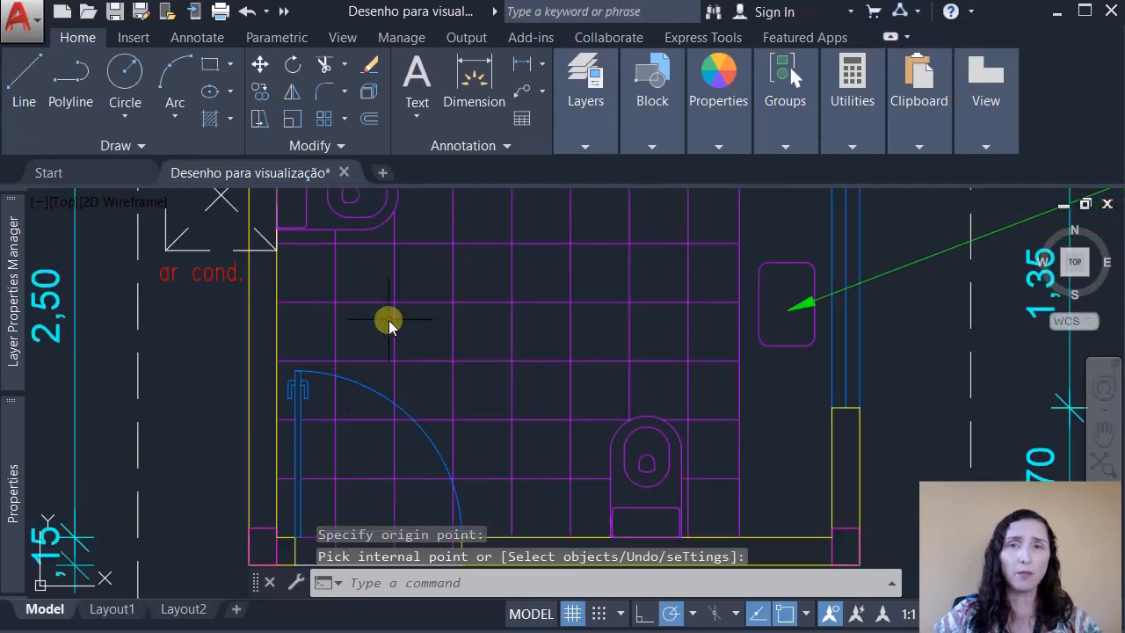
scroll(434, 331, up, 3)
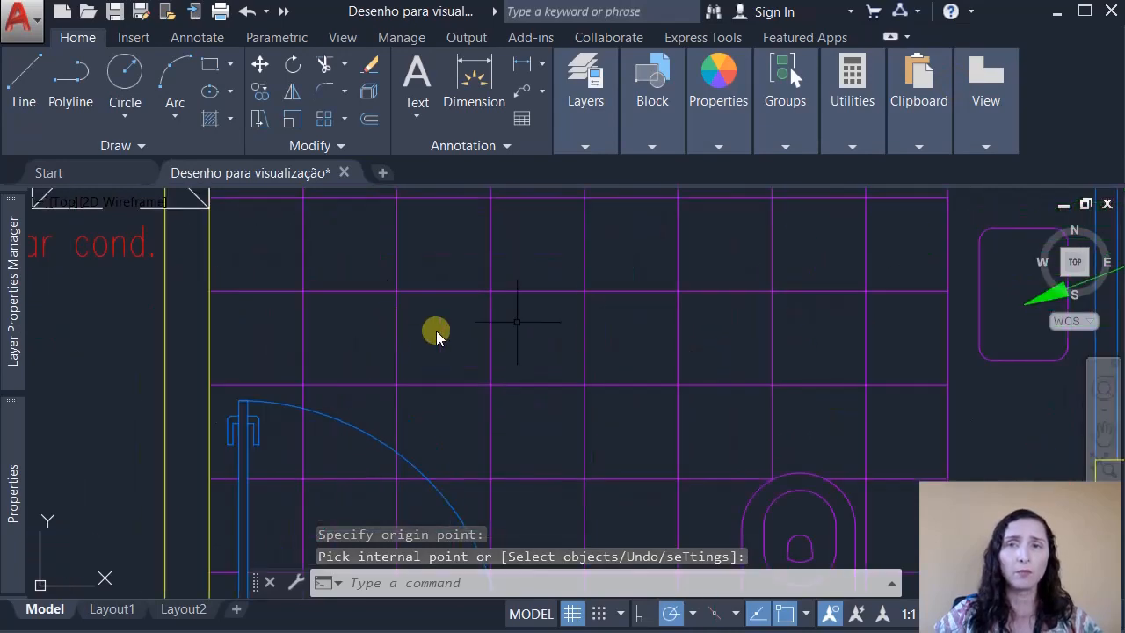
click(854, 140)
click(857, 189)
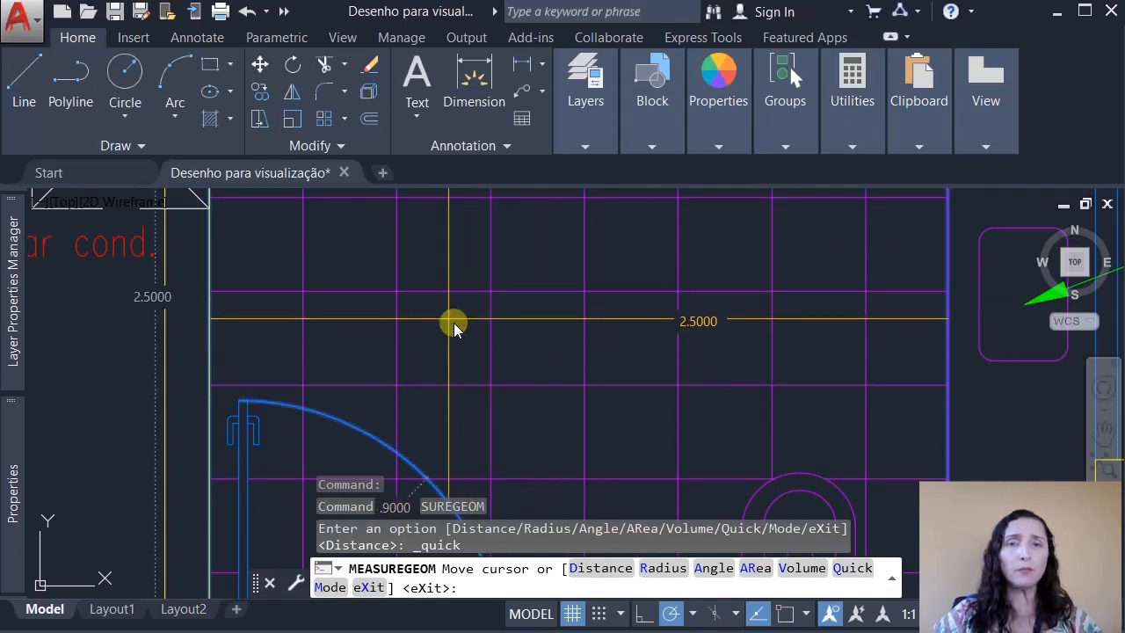
scroll(452, 321, down, 2)
scroll(465, 321, down, 2)
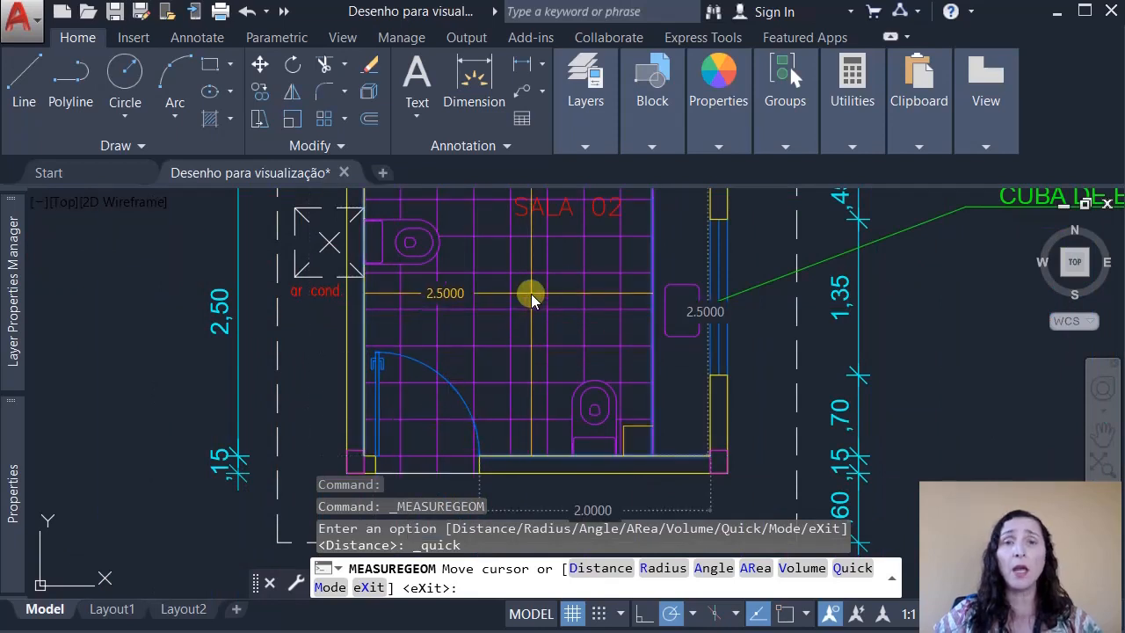
key(Escape)
key(Escape)
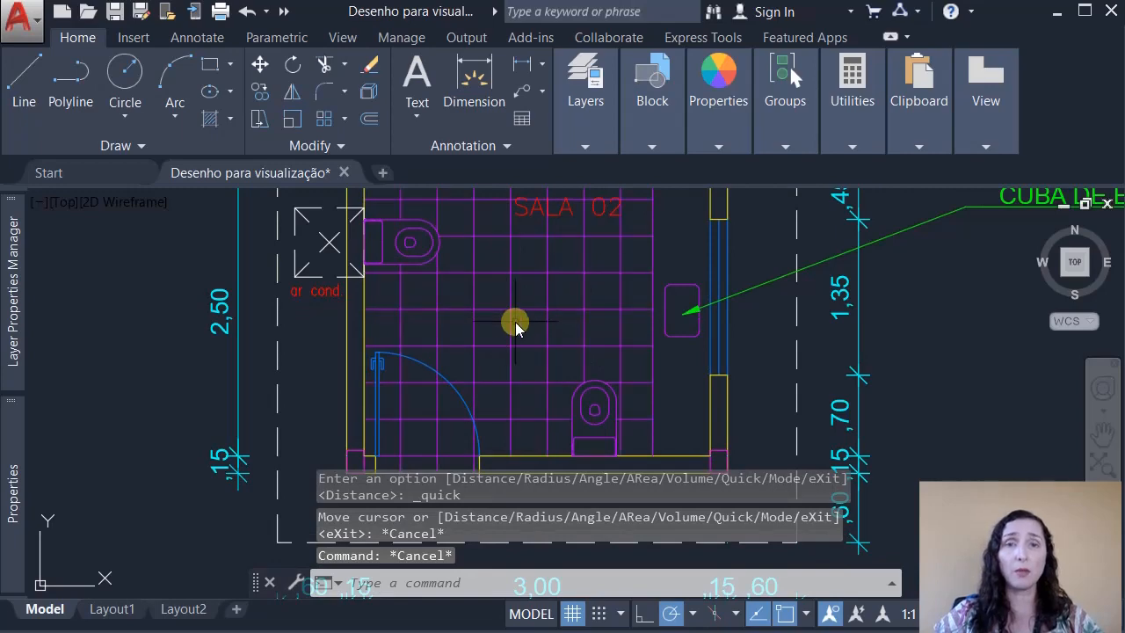
- Explode the SALA 02 floor hatch into separate lines
click(510, 317)
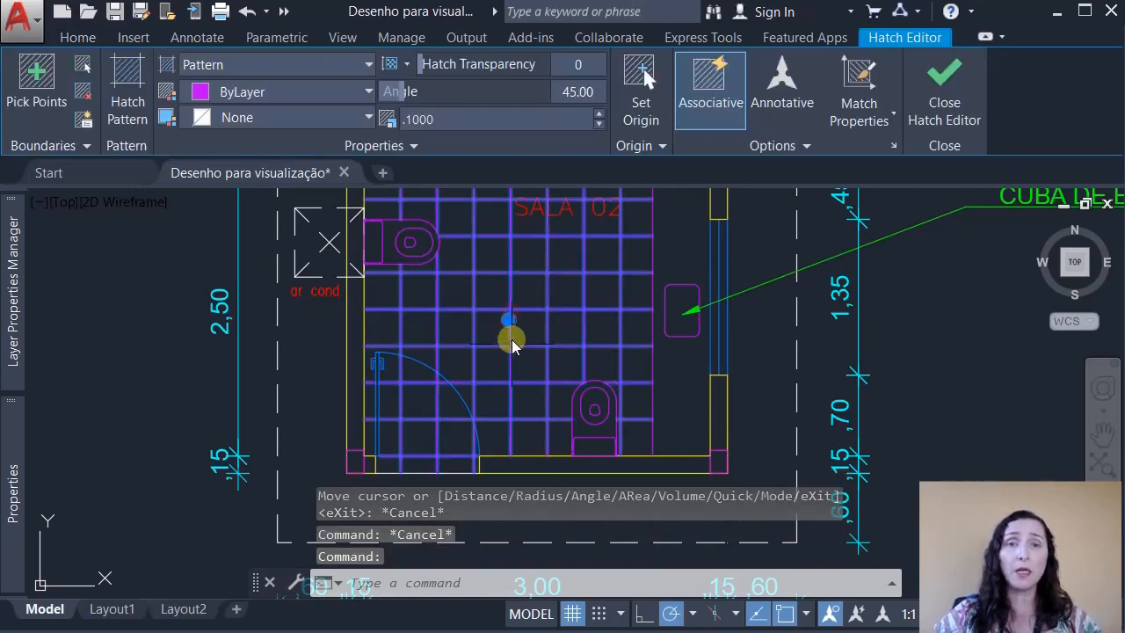
text(X)
key(Return)
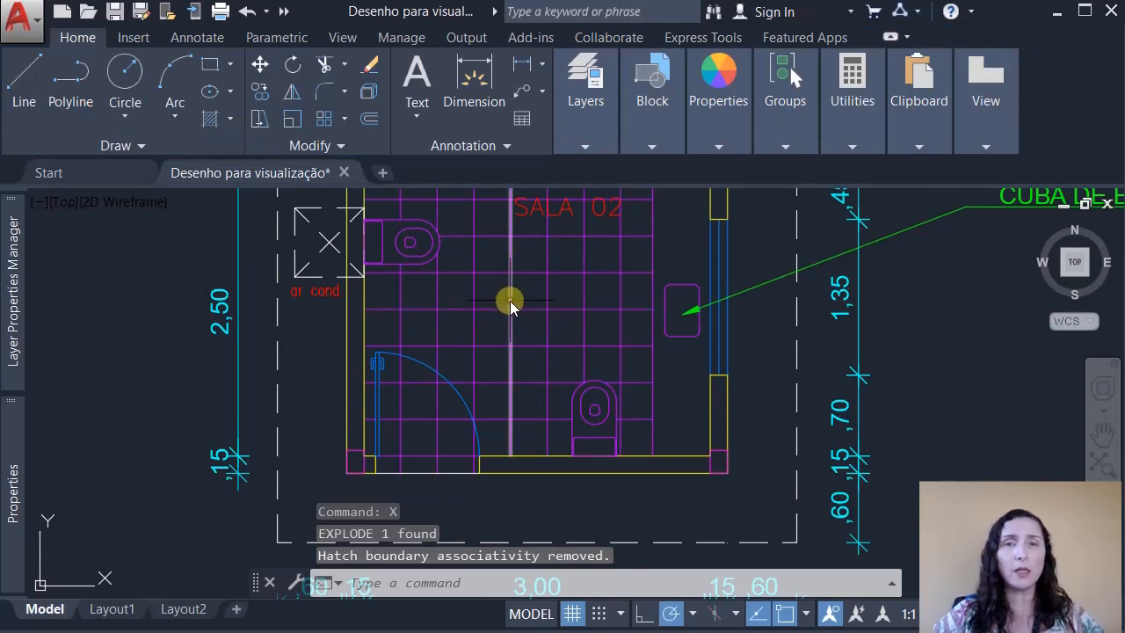
- Measure one floor tile between the exploded hatch lines with Quick Measure
click(839, 146)
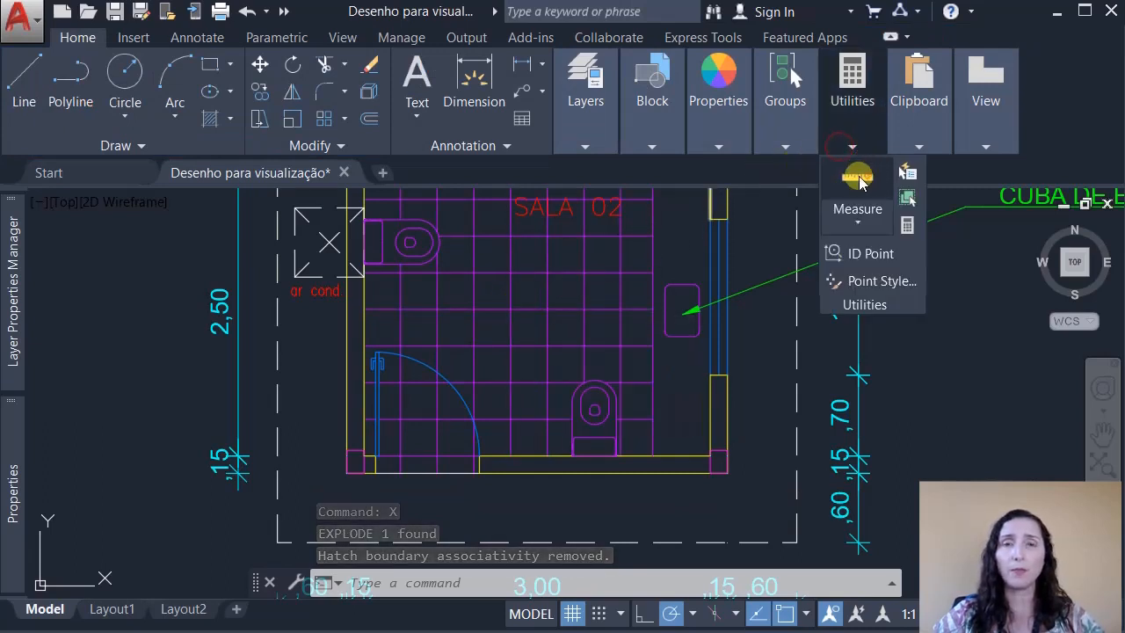
click(857, 178)
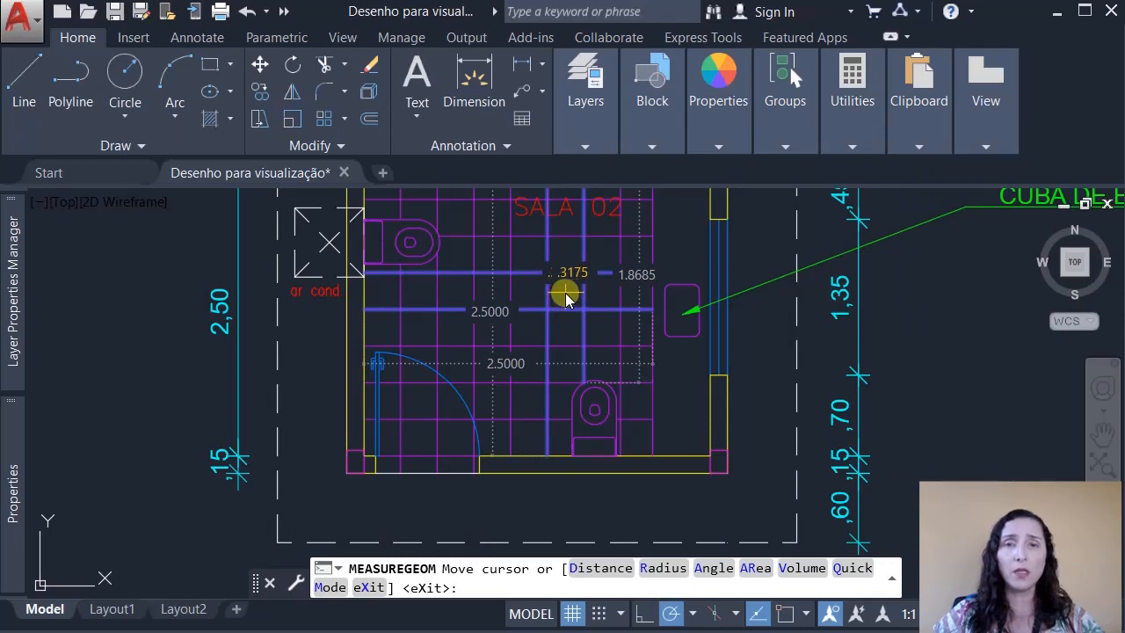
scroll(565, 299, up, 4)
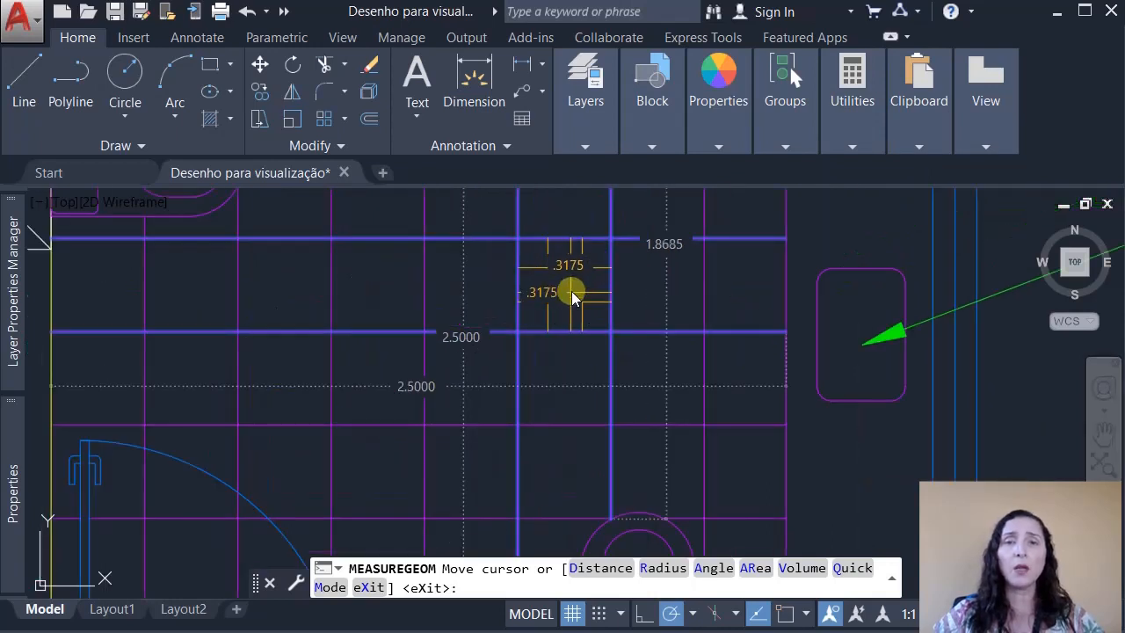
scroll(557, 386, down, 5)
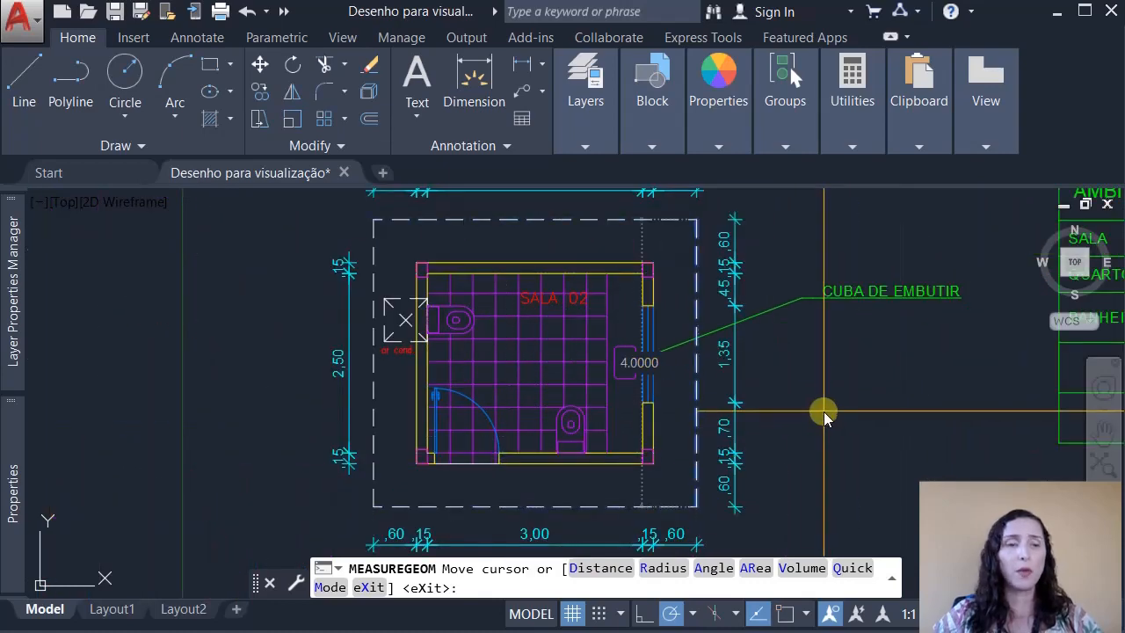
key(Escape)
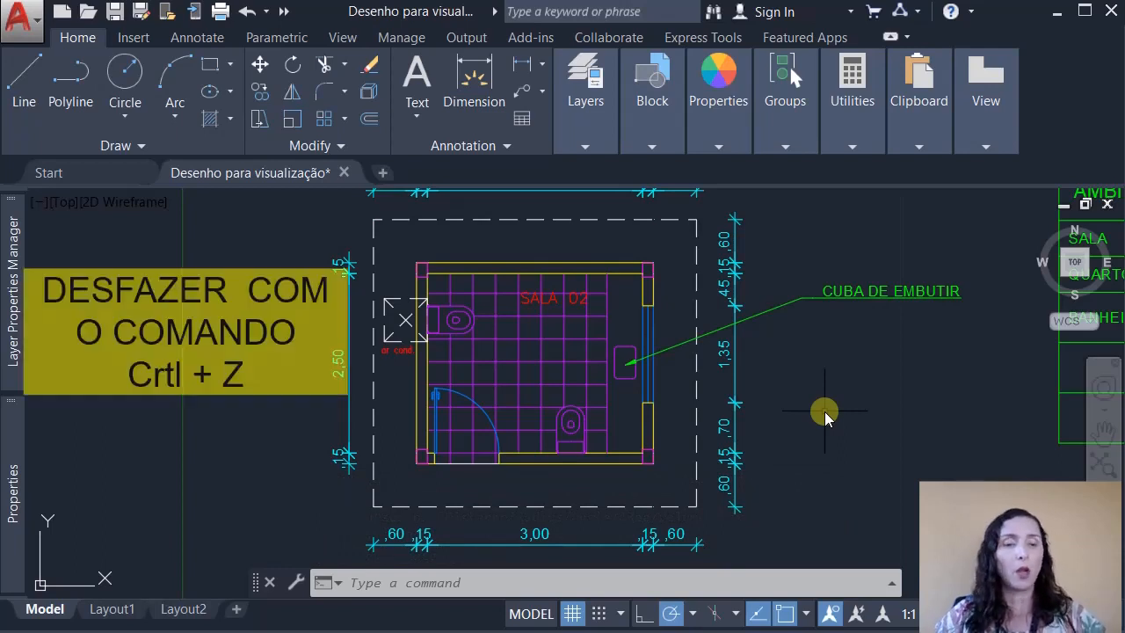
- Undo the measurements and the explode to restore the floor hatch as a single object
key(ctrl+z)
key(ctrl+z)
key(ctrl+z)
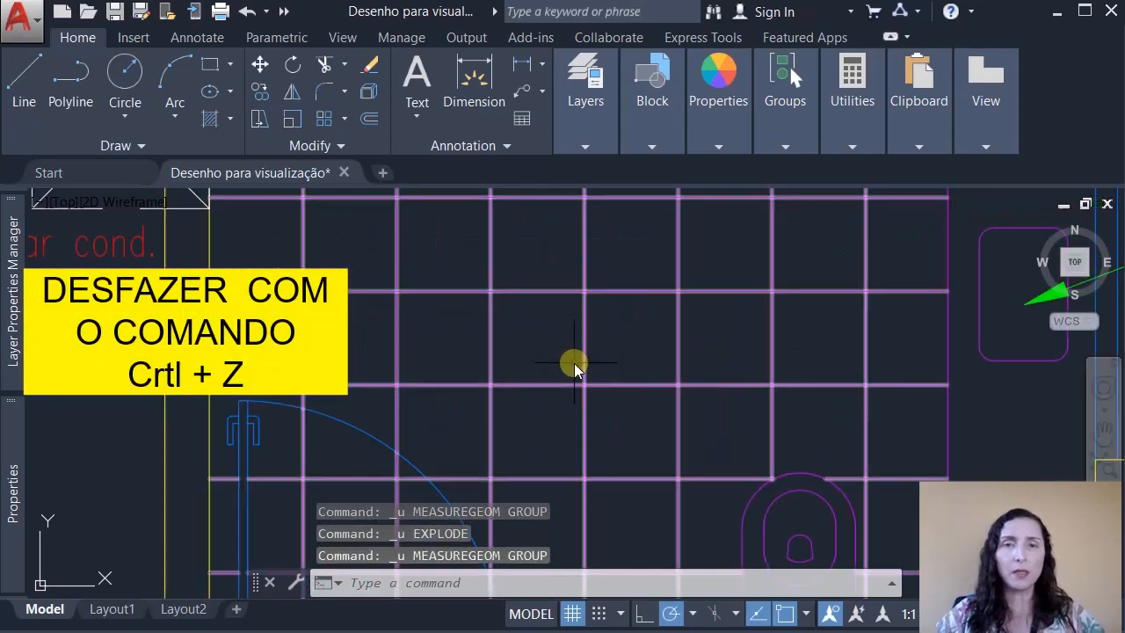
scroll(614, 379, down, 6)
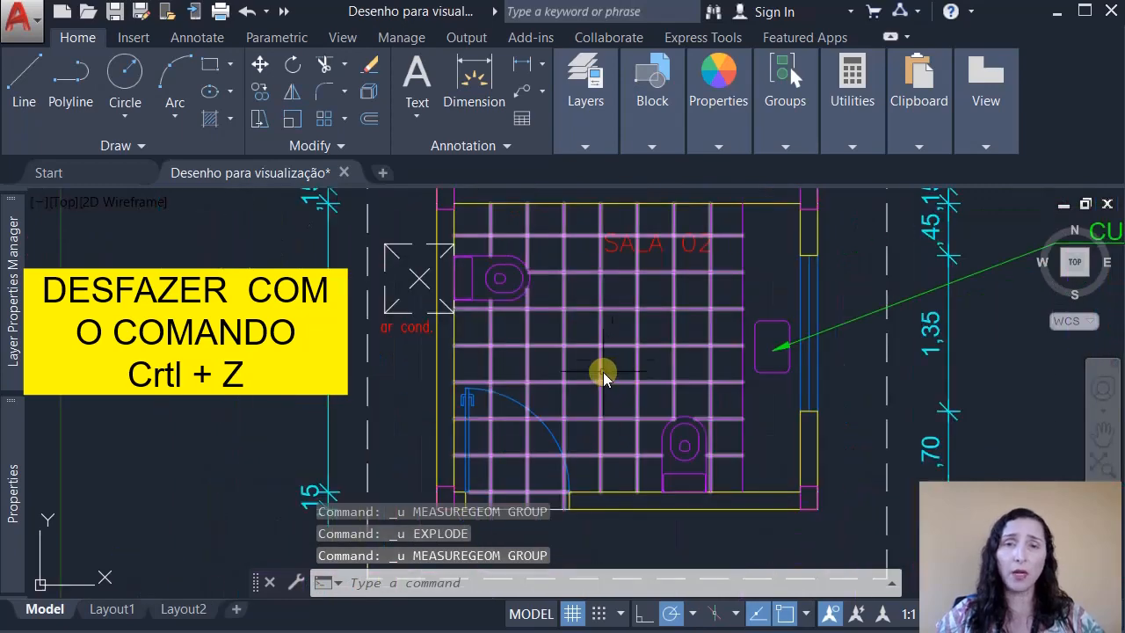
middle_drag(595, 356, 515, 381)
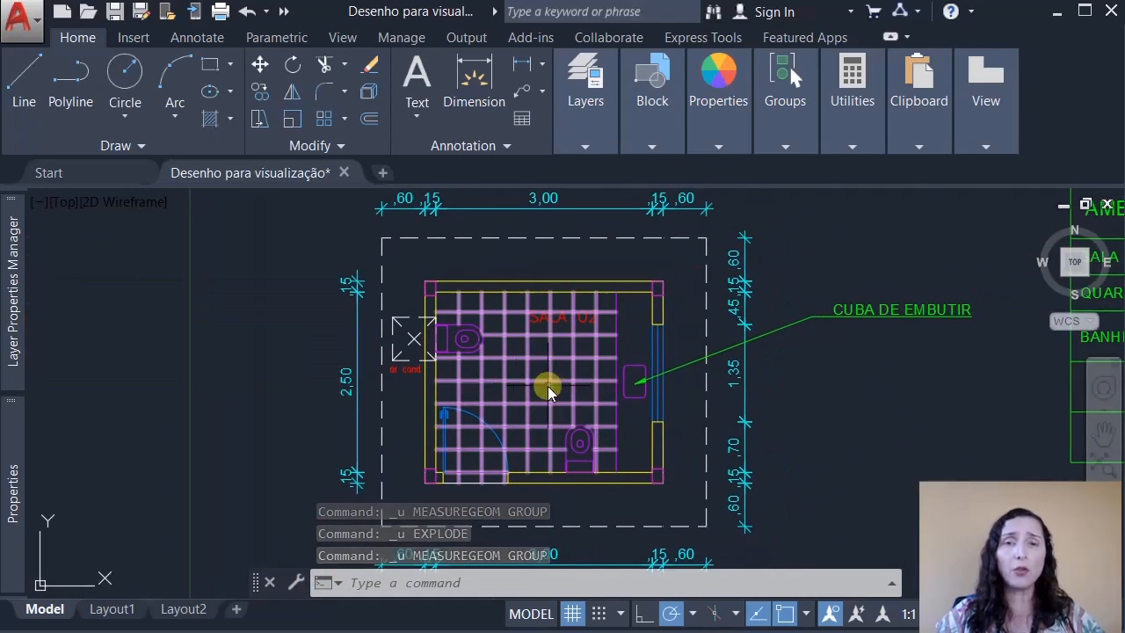
- Change the SALA 02 floor hatch to the User defined type with a line spacing of 0.4
click(550, 389)
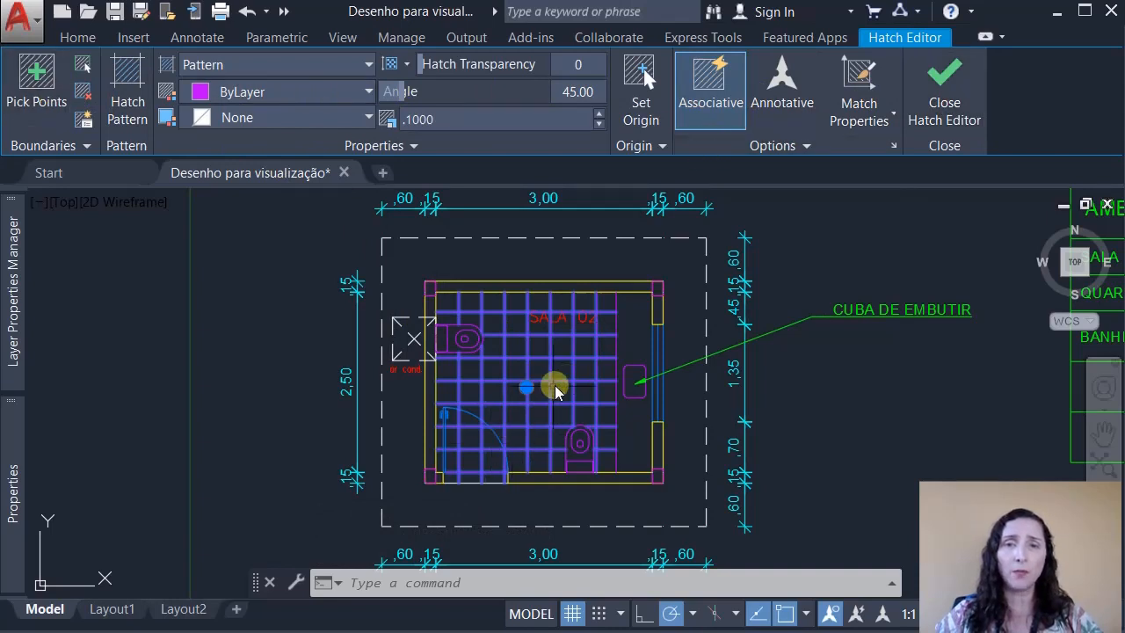
click(269, 66)
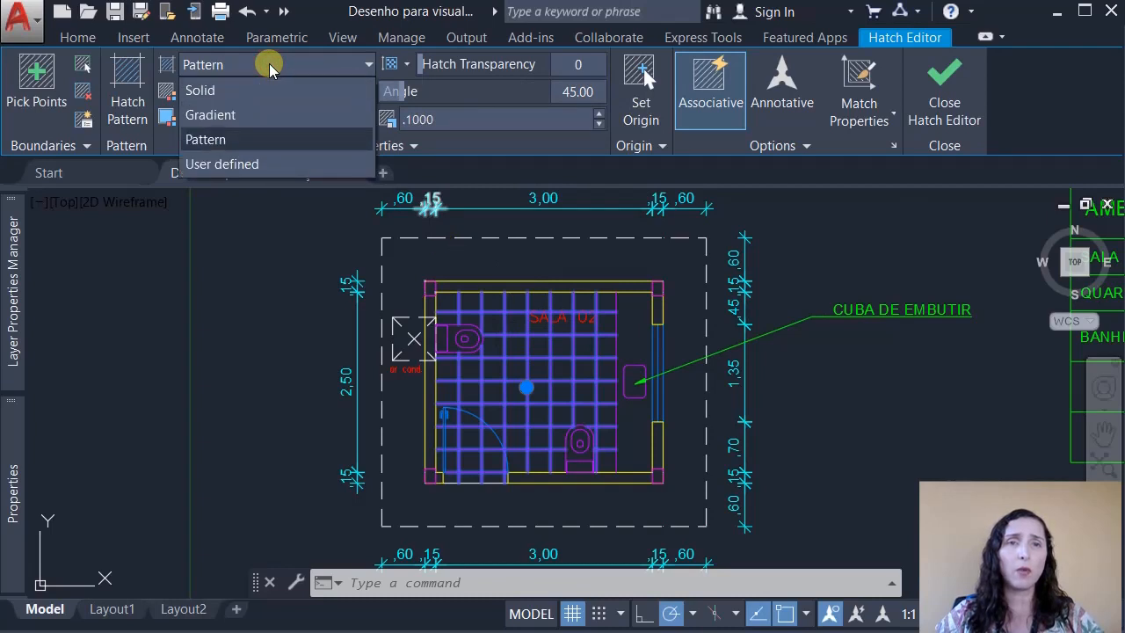
click(259, 163)
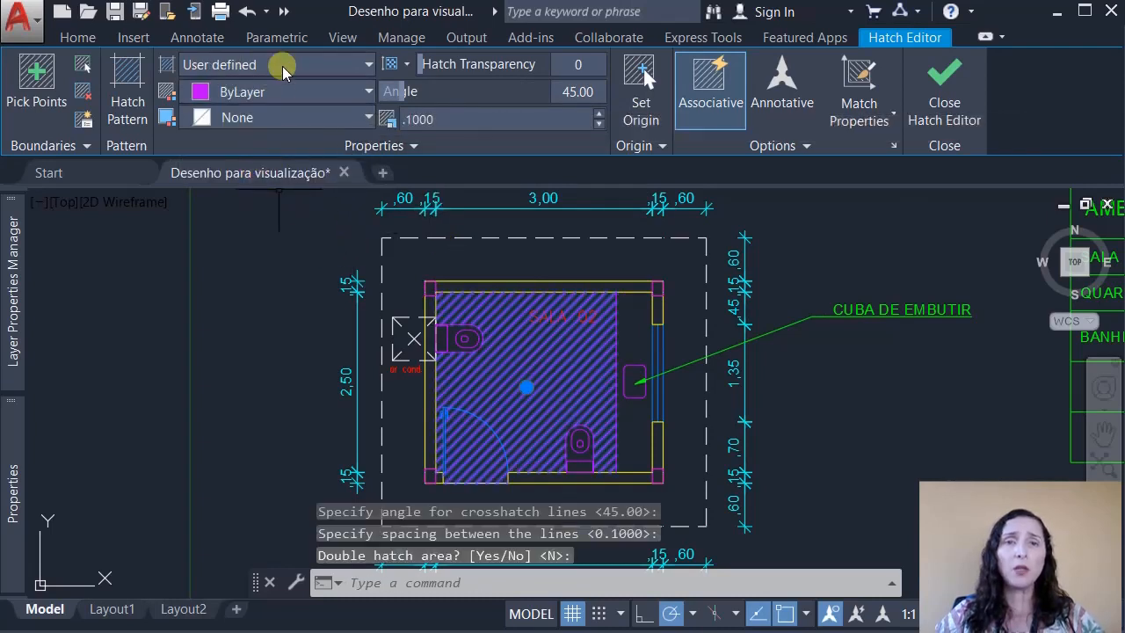
click(439, 119)
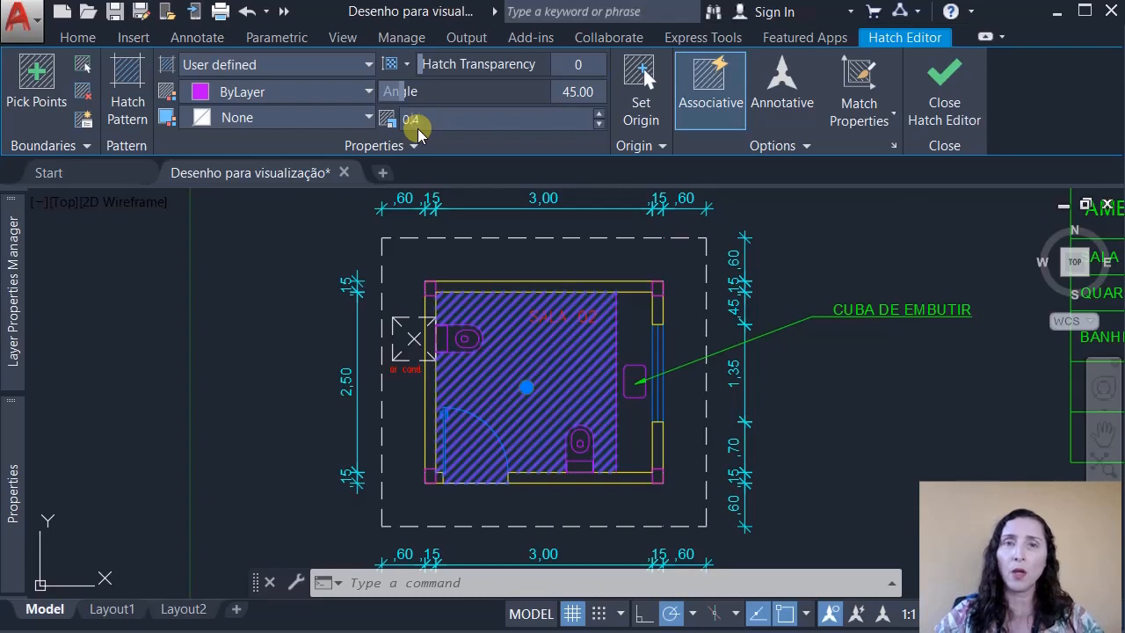
key(Return)
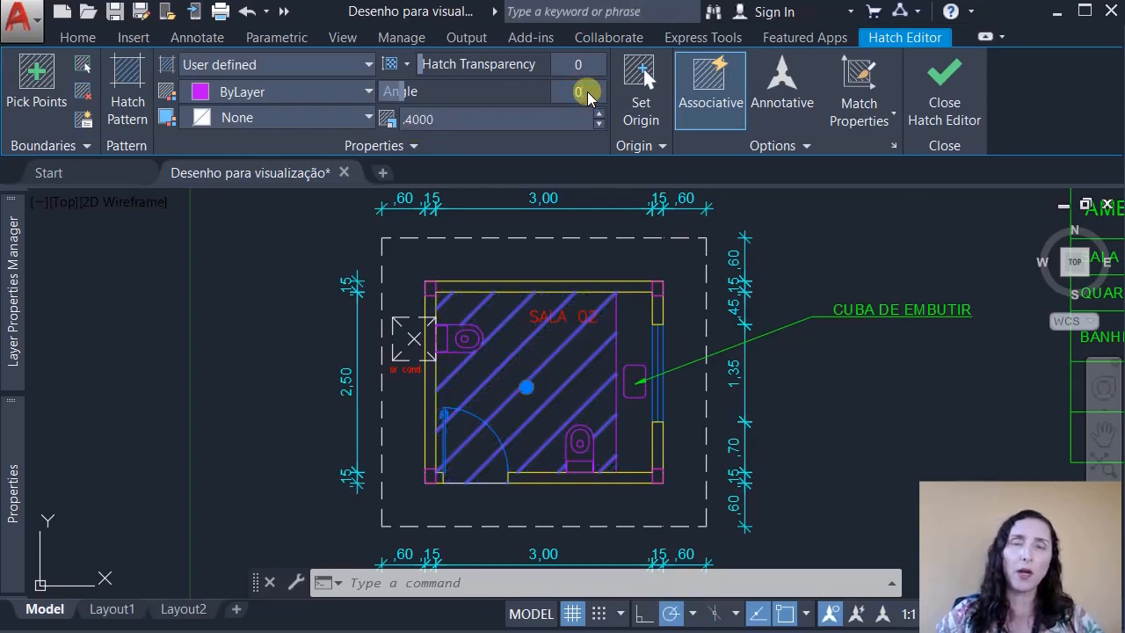
- Set the floor hatch's angle to 0 and turn on Double so its lines cross into square tiles
text(0)
key(Return)
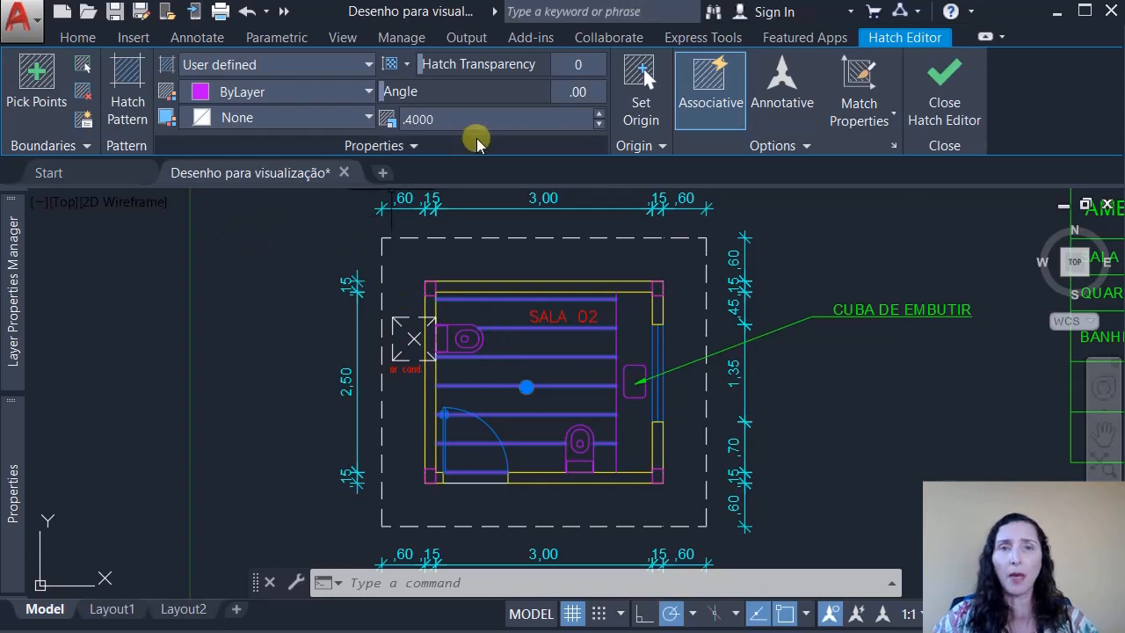
click(436, 147)
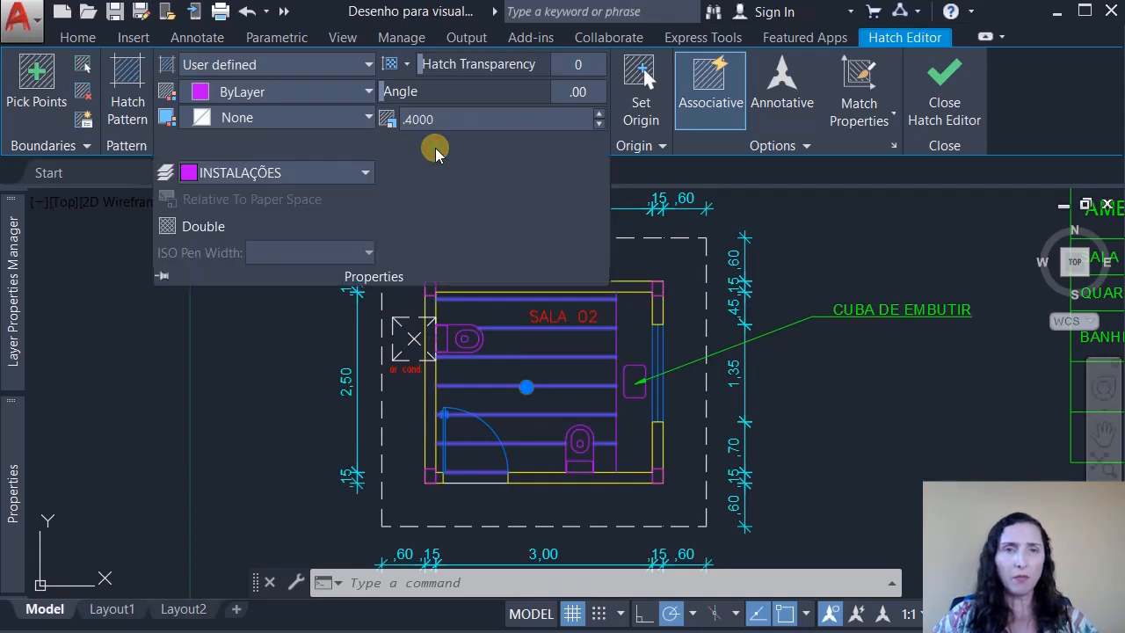
click(197, 227)
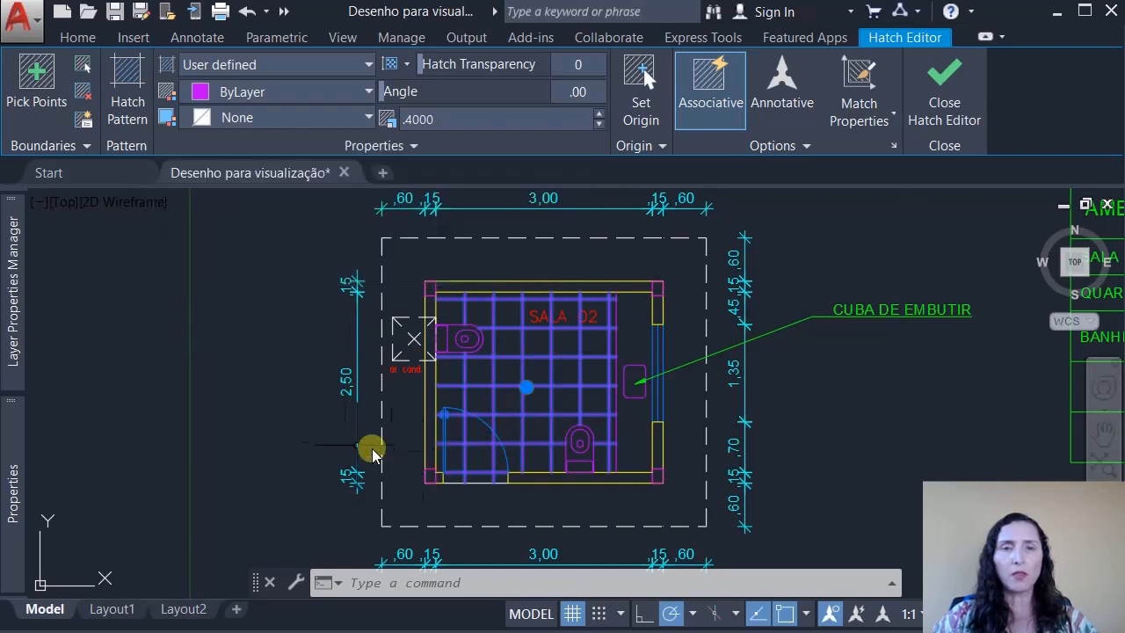
- Set the floor hatch's origin at SALA 02's upper-left inner wall corner so whole tiles start there
scroll(489, 472, up, 4)
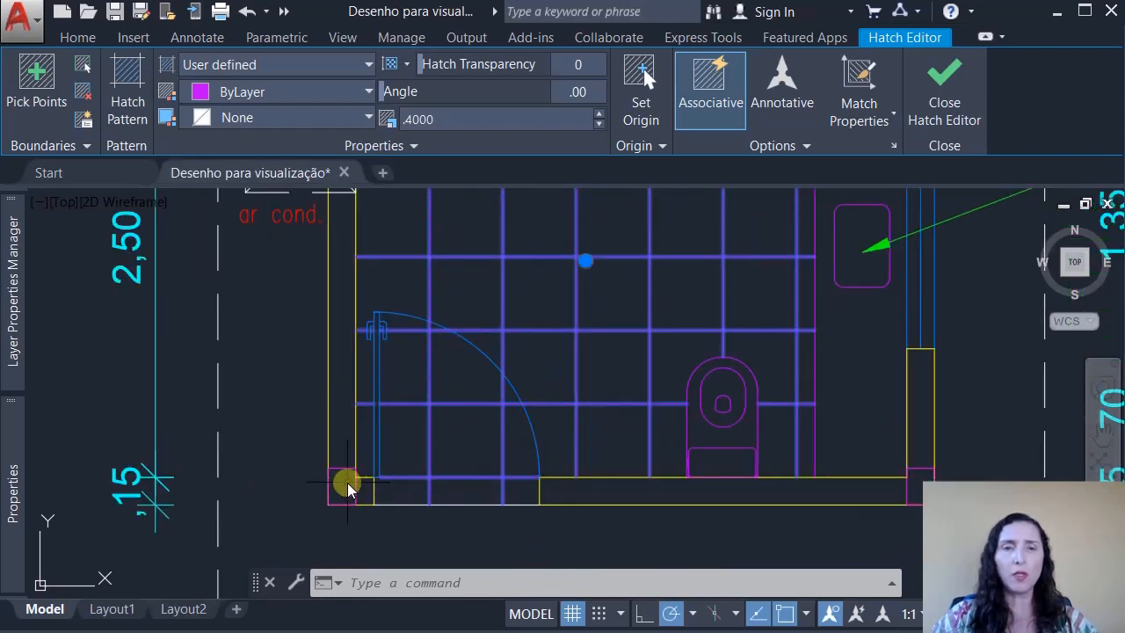
scroll(460, 448, down, 5)
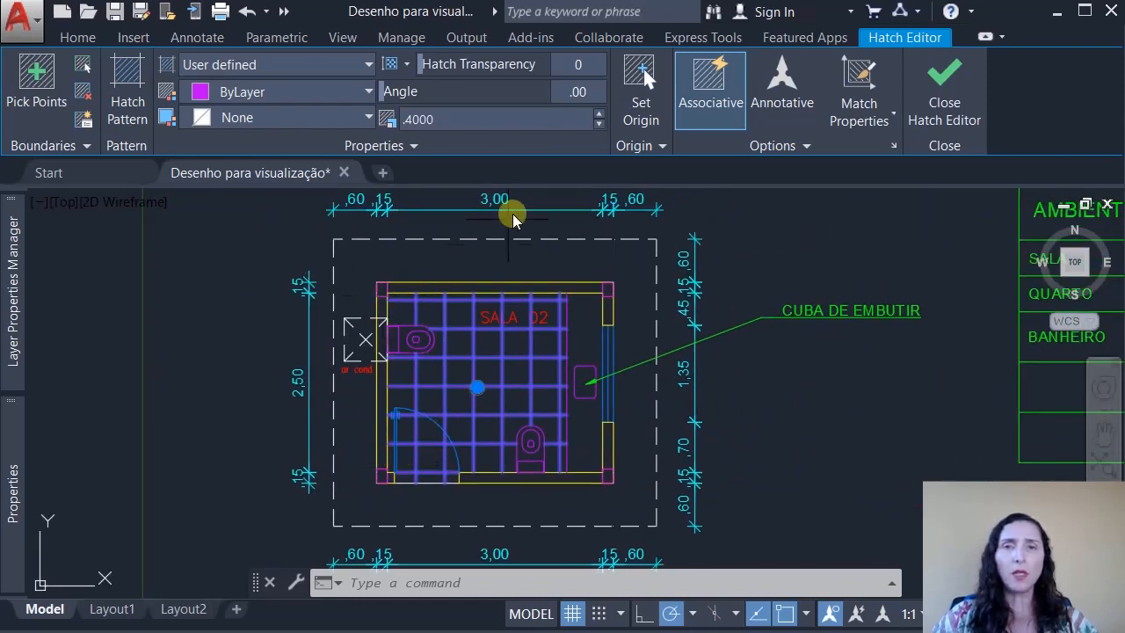
click(640, 86)
scroll(393, 298, up, 6)
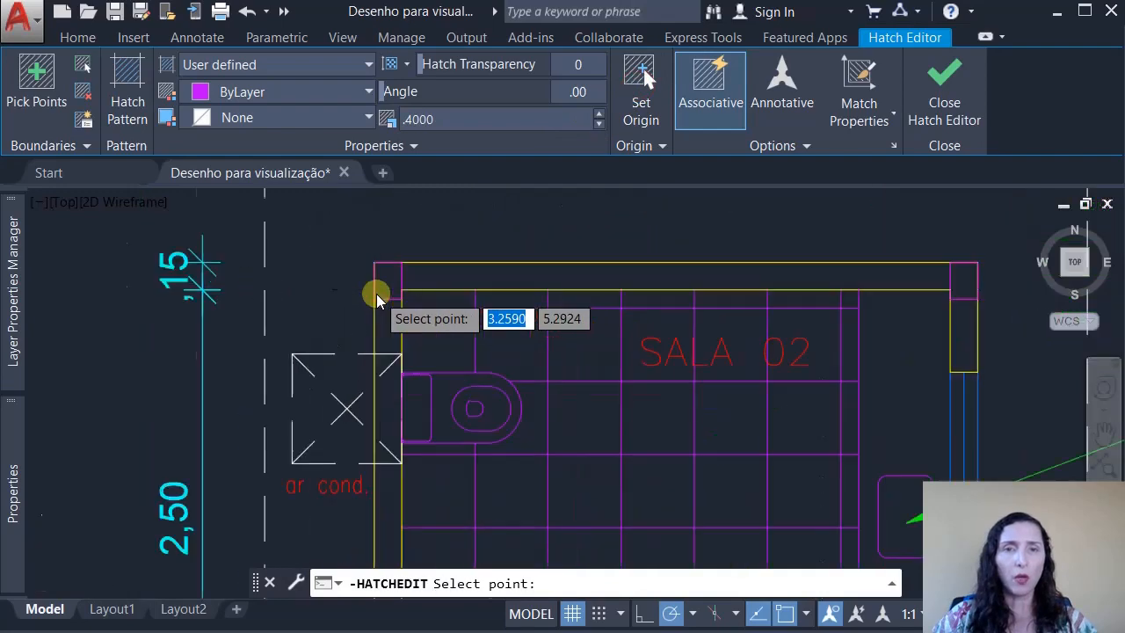
click(440, 283)
scroll(492, 373, down, 6)
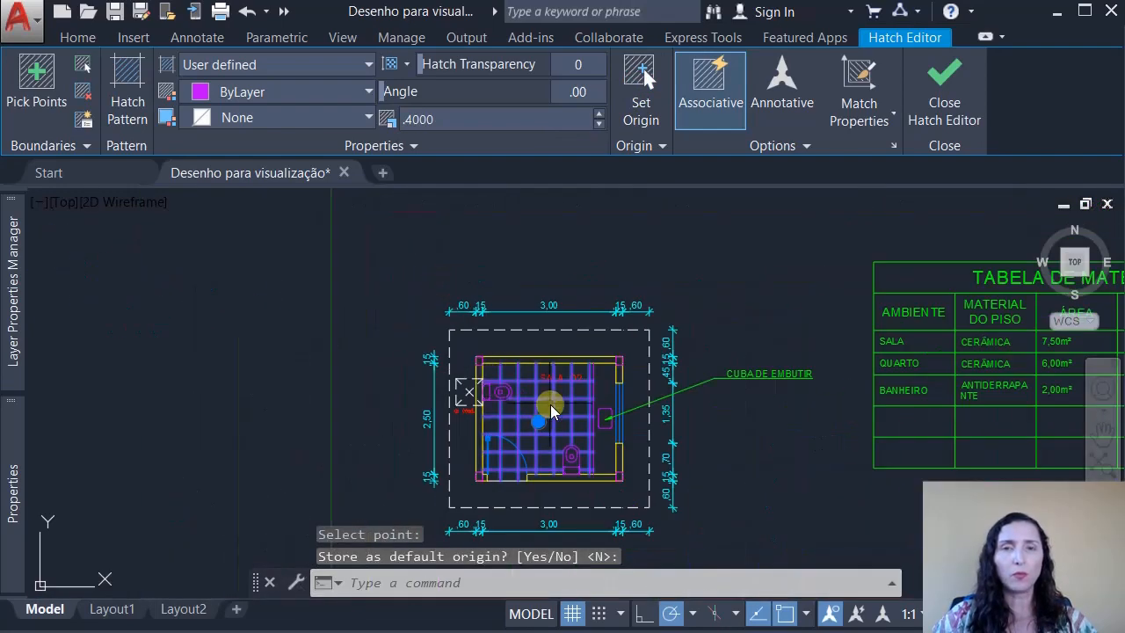
scroll(505, 407, up, 4)
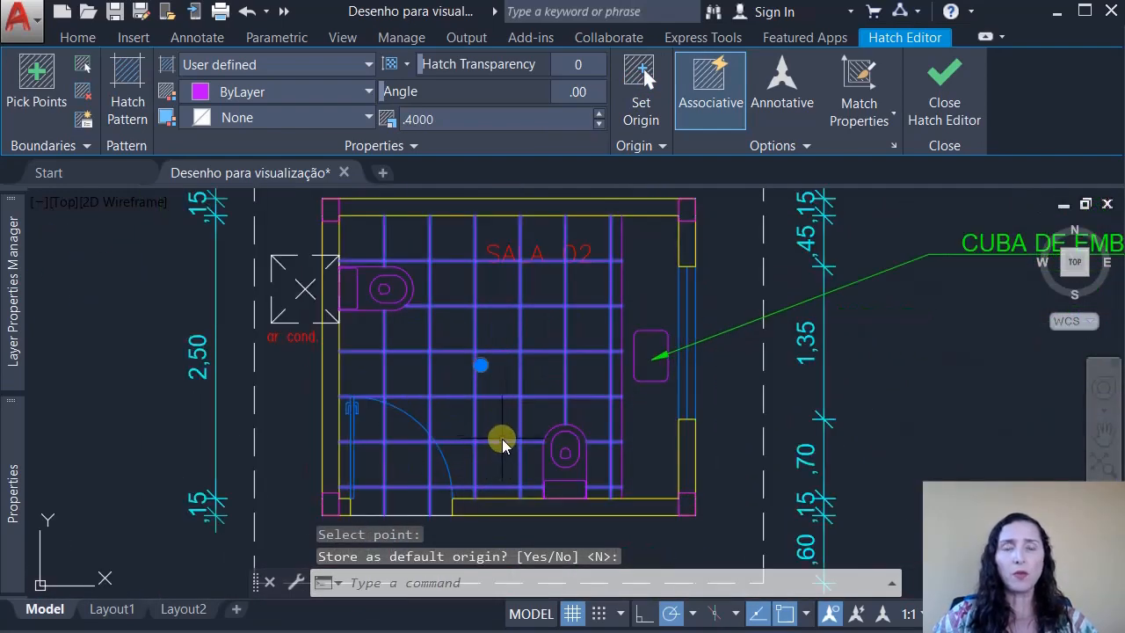
- Set the floor hatch's angle to 45, check the tile layout at the room's corners and finish editing the hatch
scroll(479, 431, down, 2)
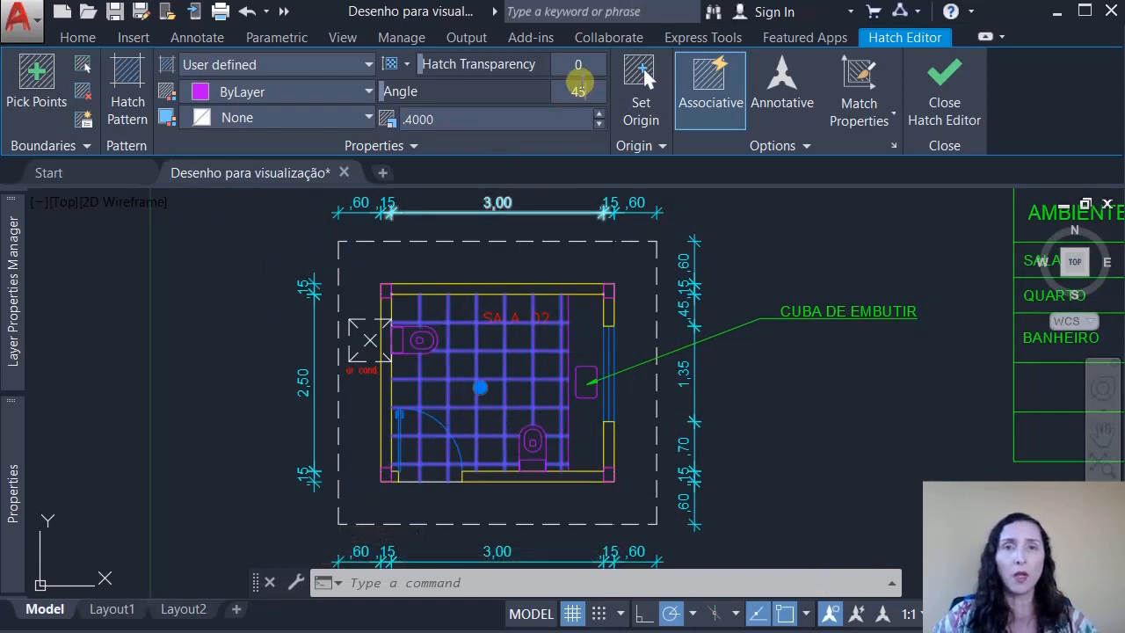
key(Return)
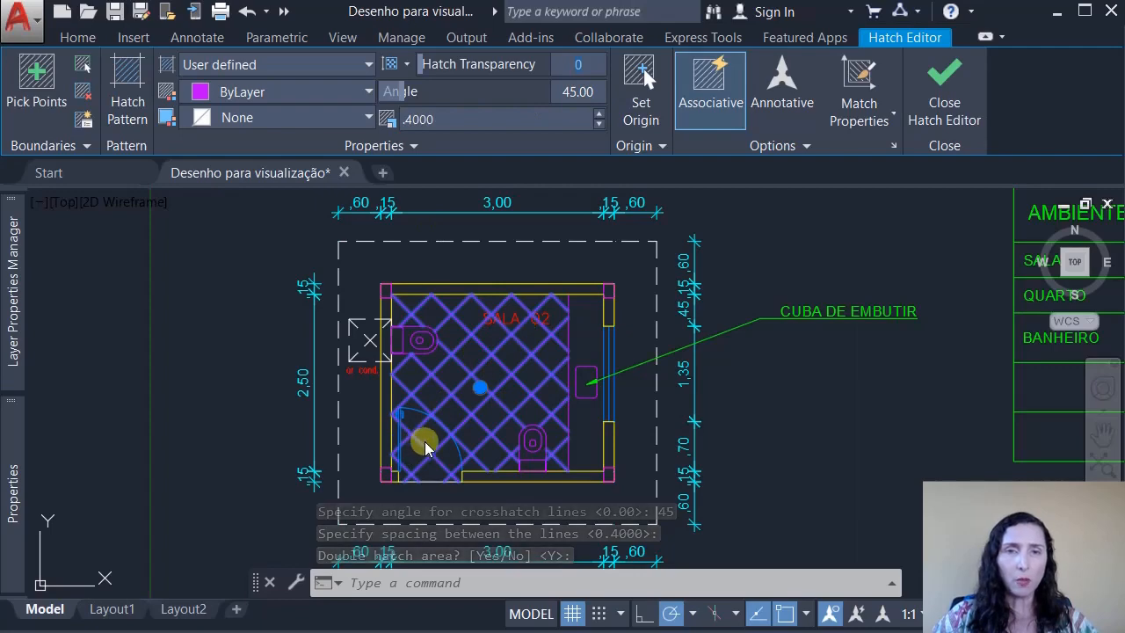
scroll(439, 443, up, 2)
scroll(443, 448, up, 2)
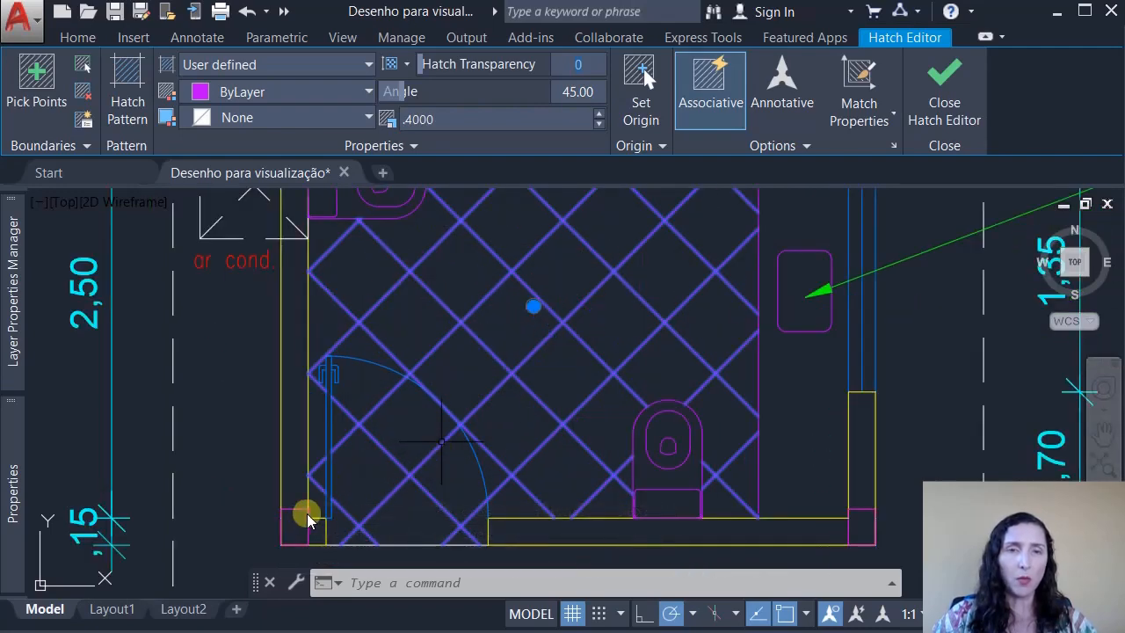
middle_drag(384, 359, 372, 529)
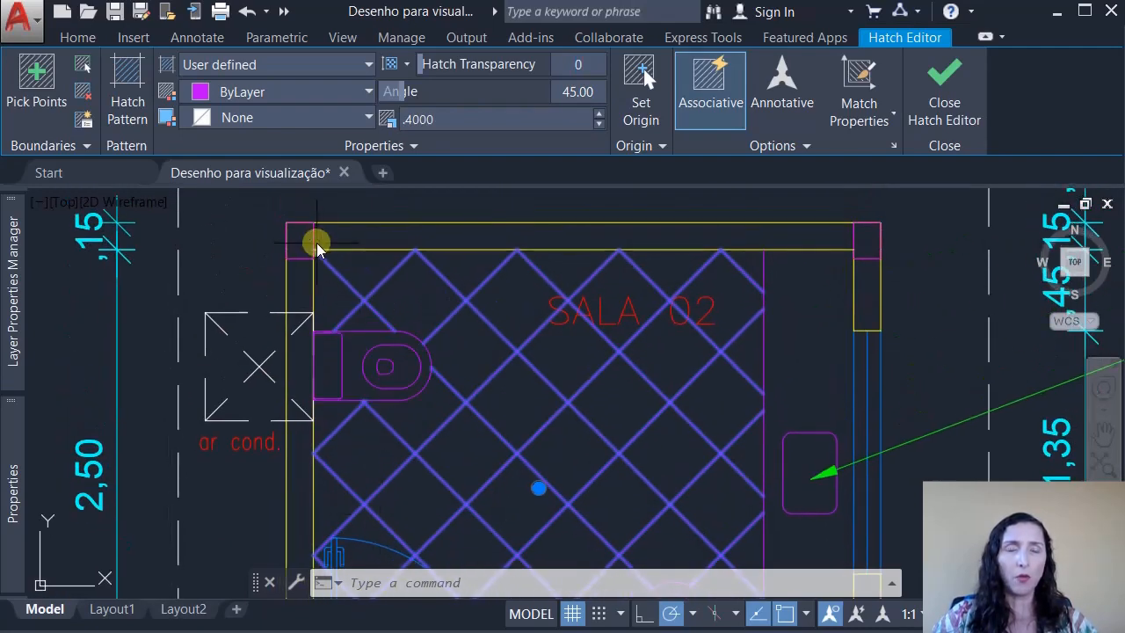
middle_drag(472, 428, 433, 291)
middle_drag(409, 402, 421, 300)
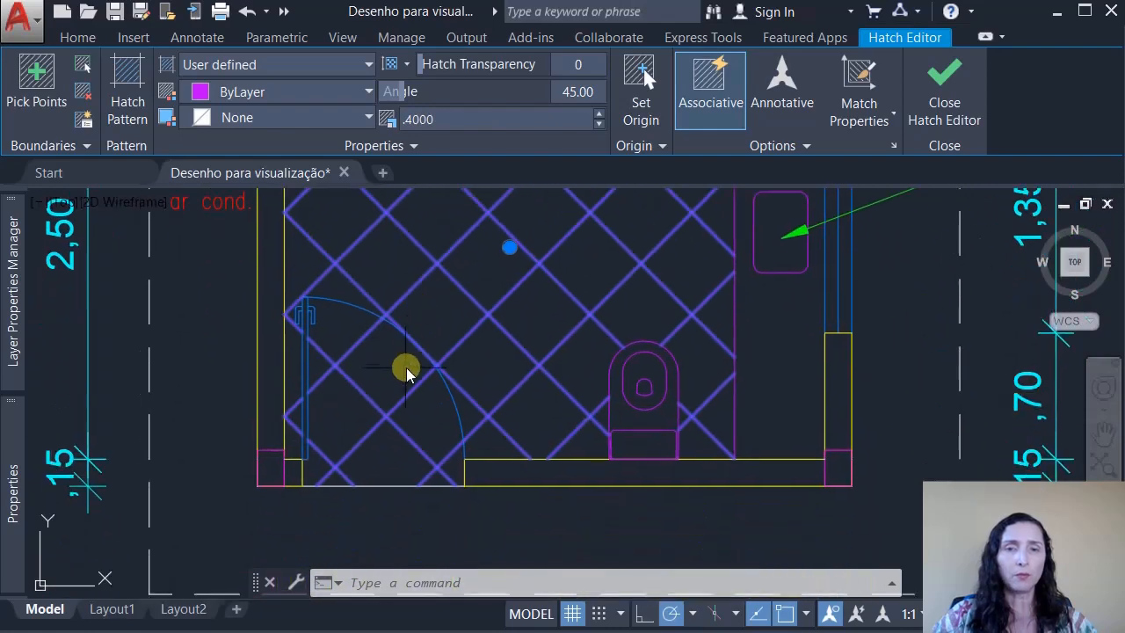
scroll(407, 373, down, 5)
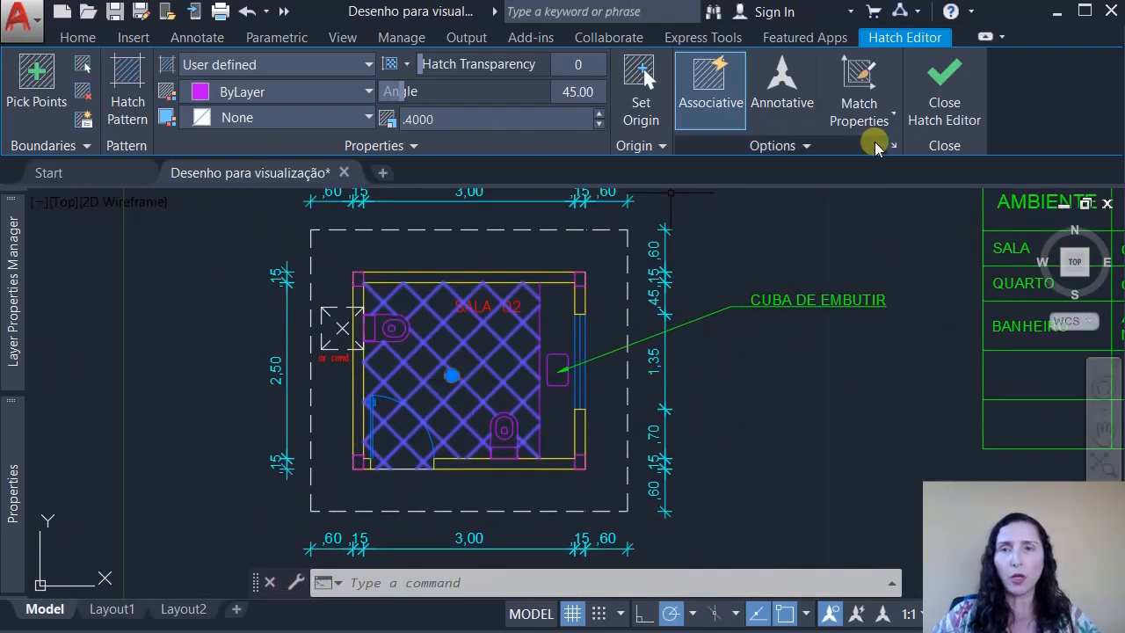
click(944, 88)
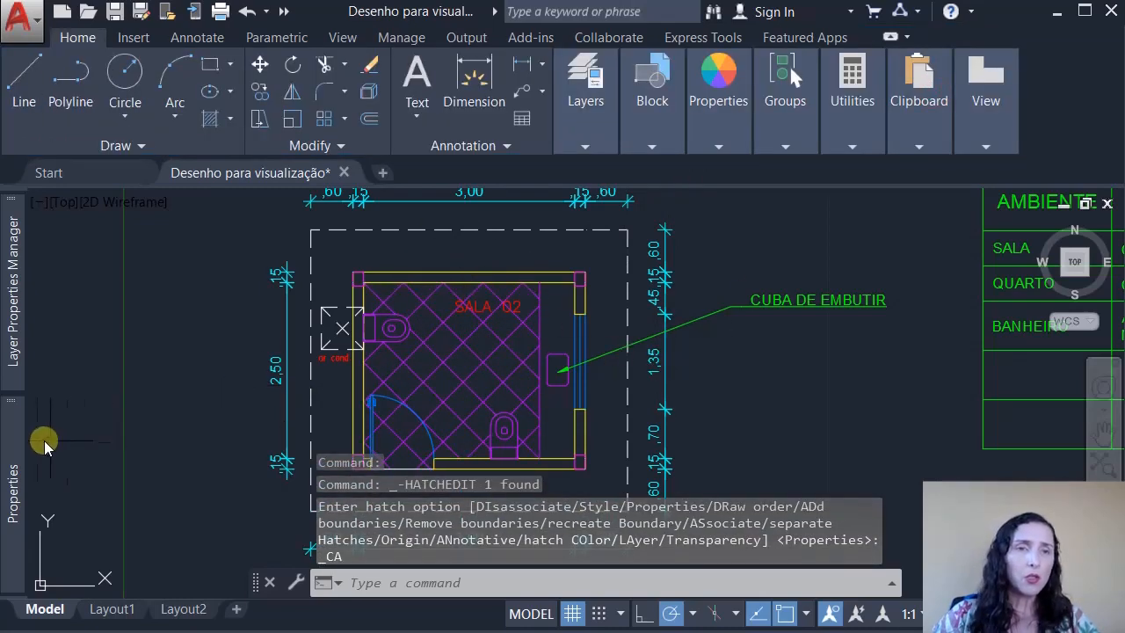
- Create a new layer named HACHURAS with index color 60
mouse_move(14, 347)
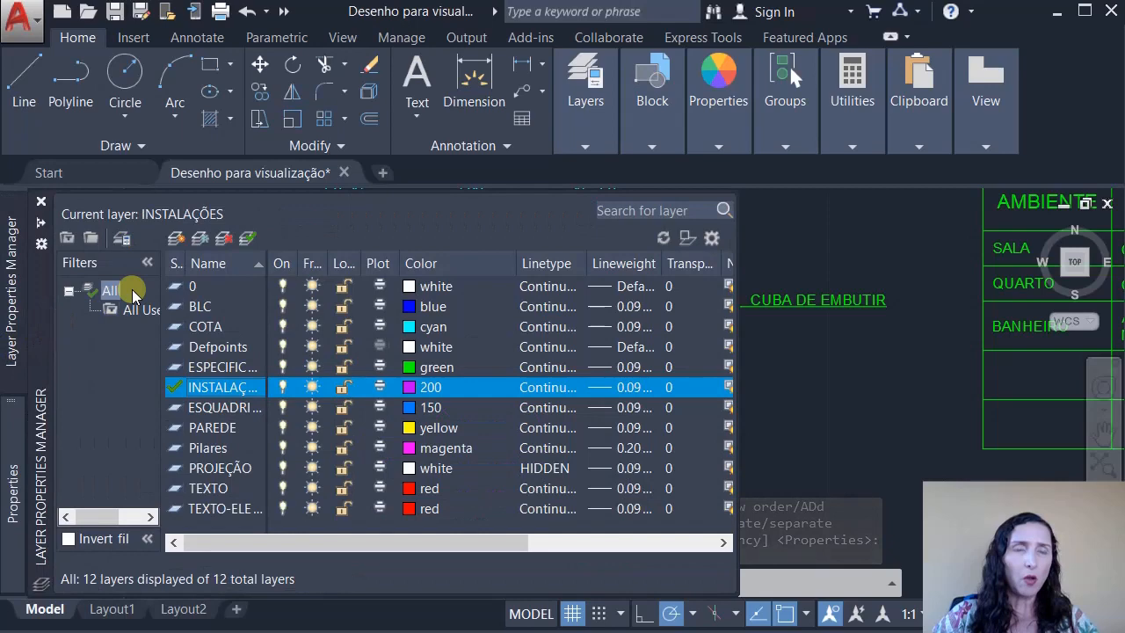
click(175, 238)
text(HACHURAS)
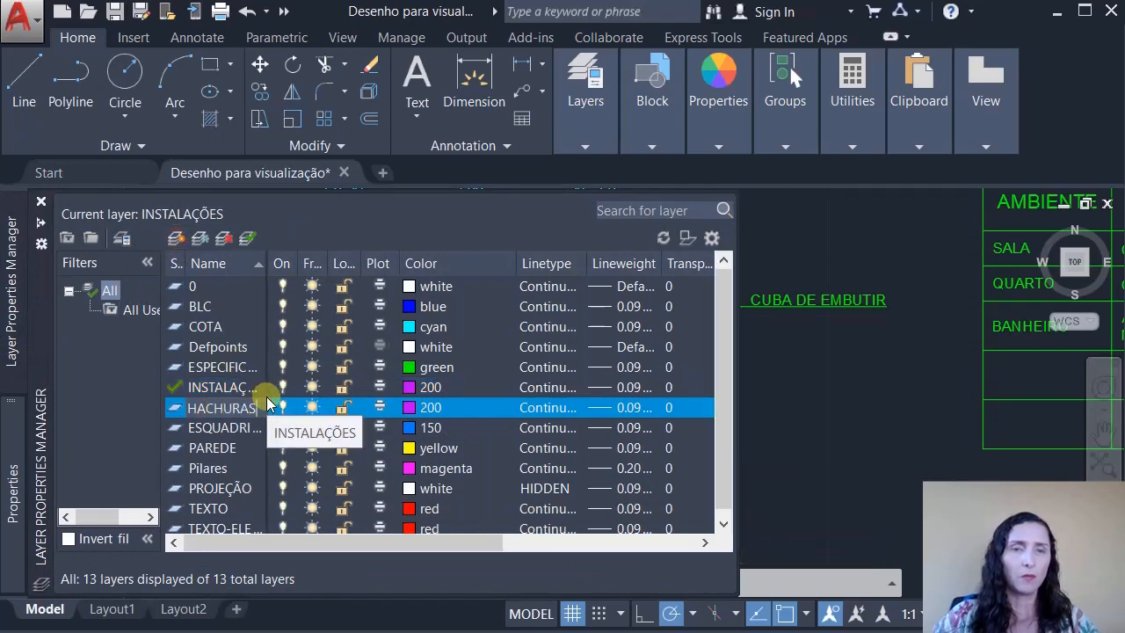
click(420, 408)
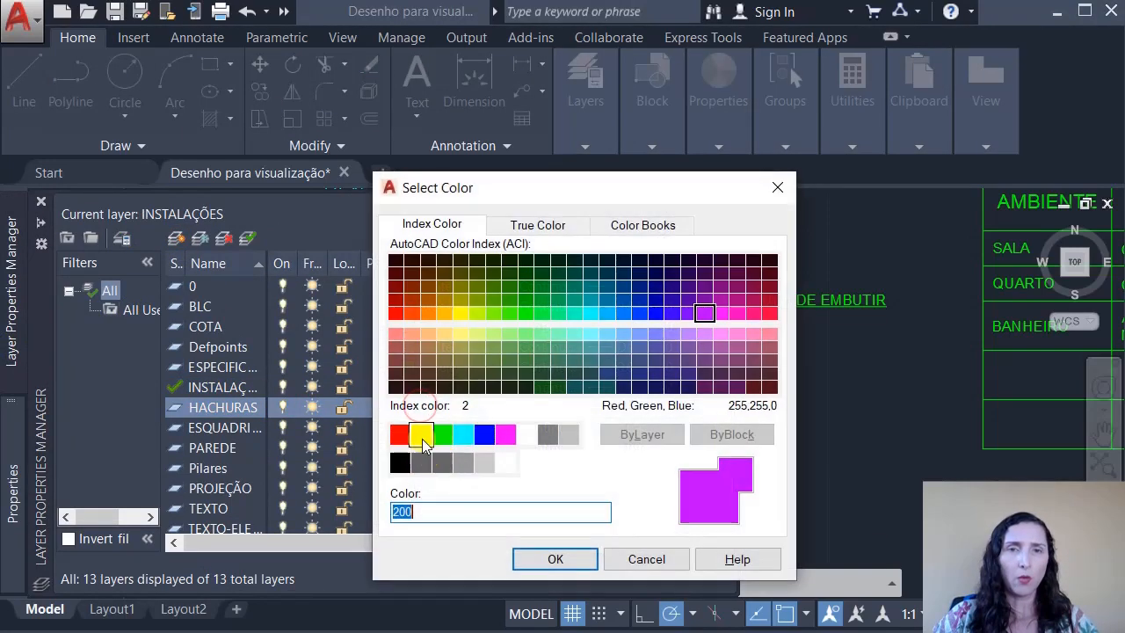
click(478, 317)
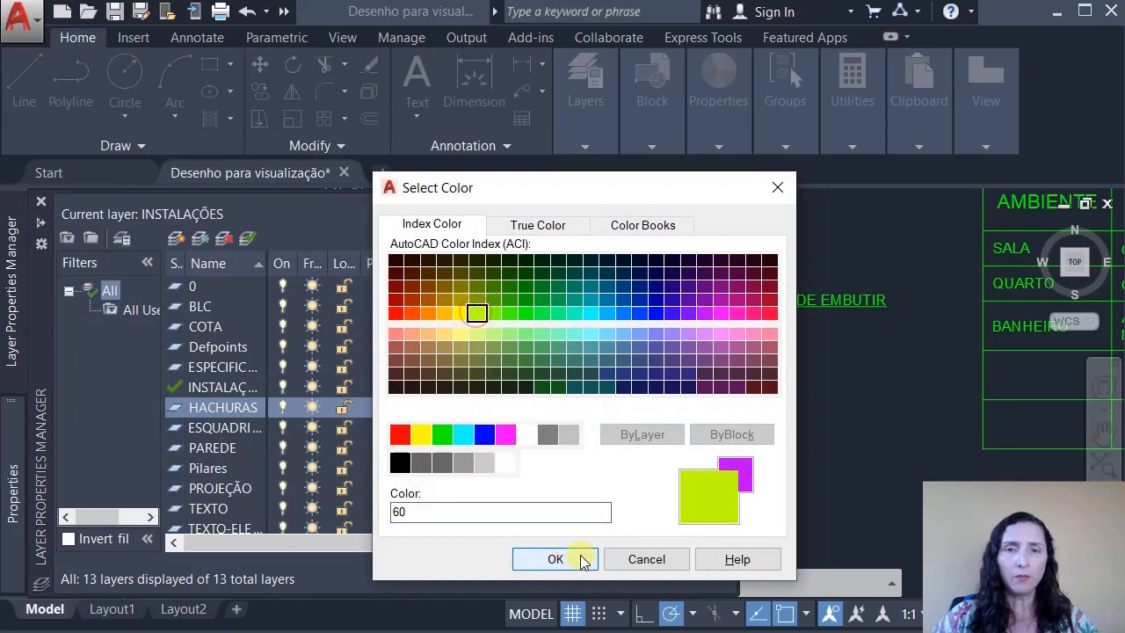
click(575, 559)
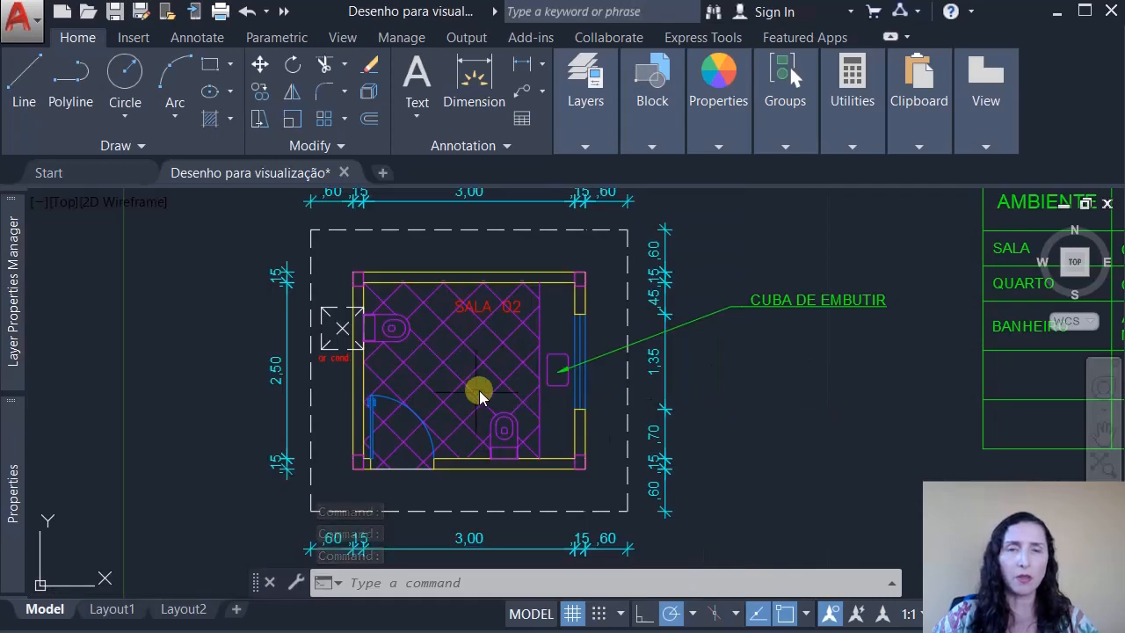
- Move the SALA 02 floor hatch to the HACHURAS layer and deselect it
click(461, 381)
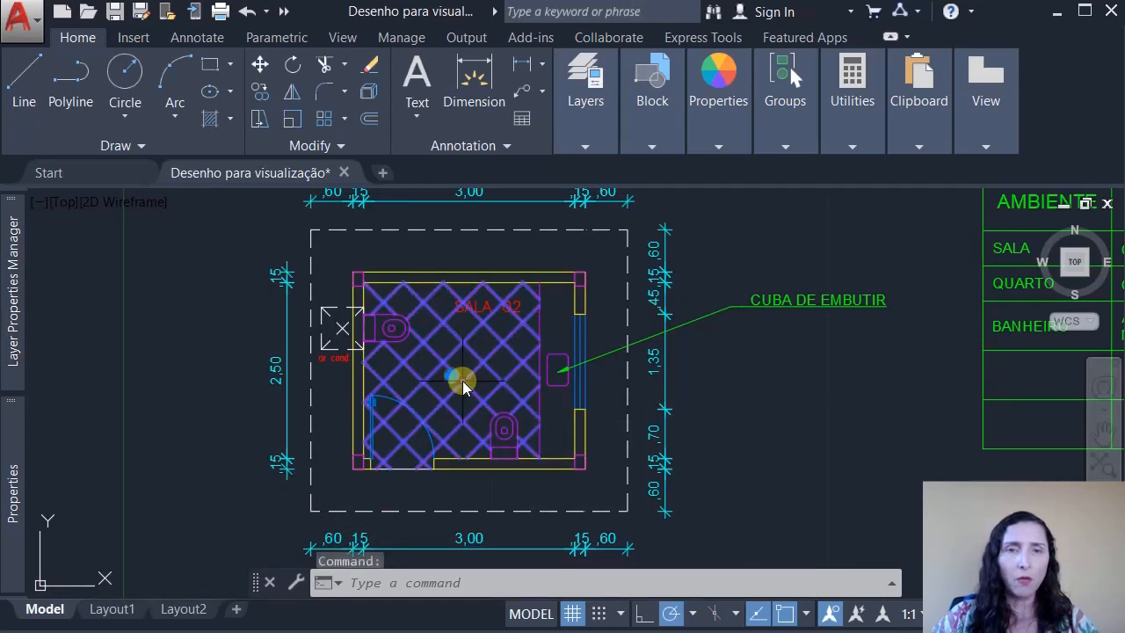
mouse_move(17, 468)
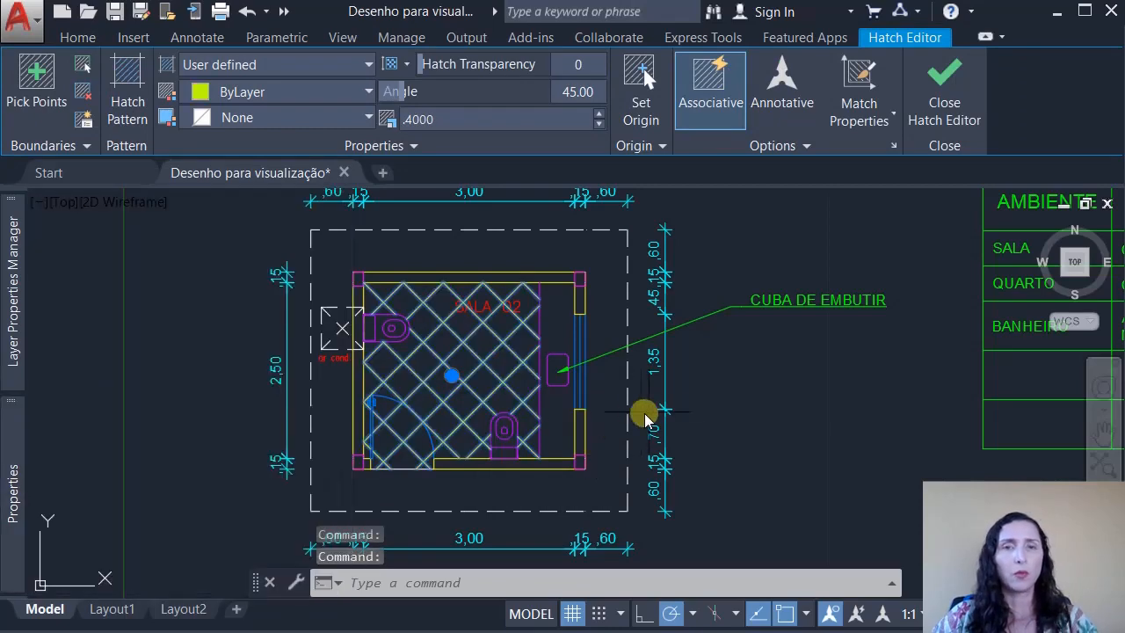
key(Escape)
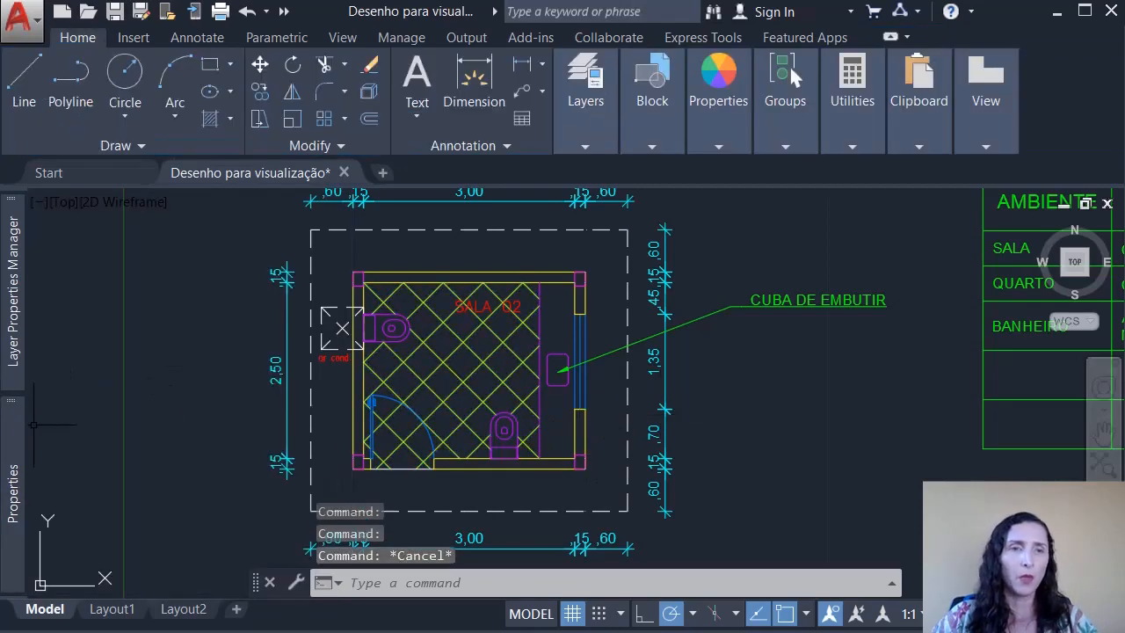
- Make HACHURAS the current layer
mouse_move(8, 320)
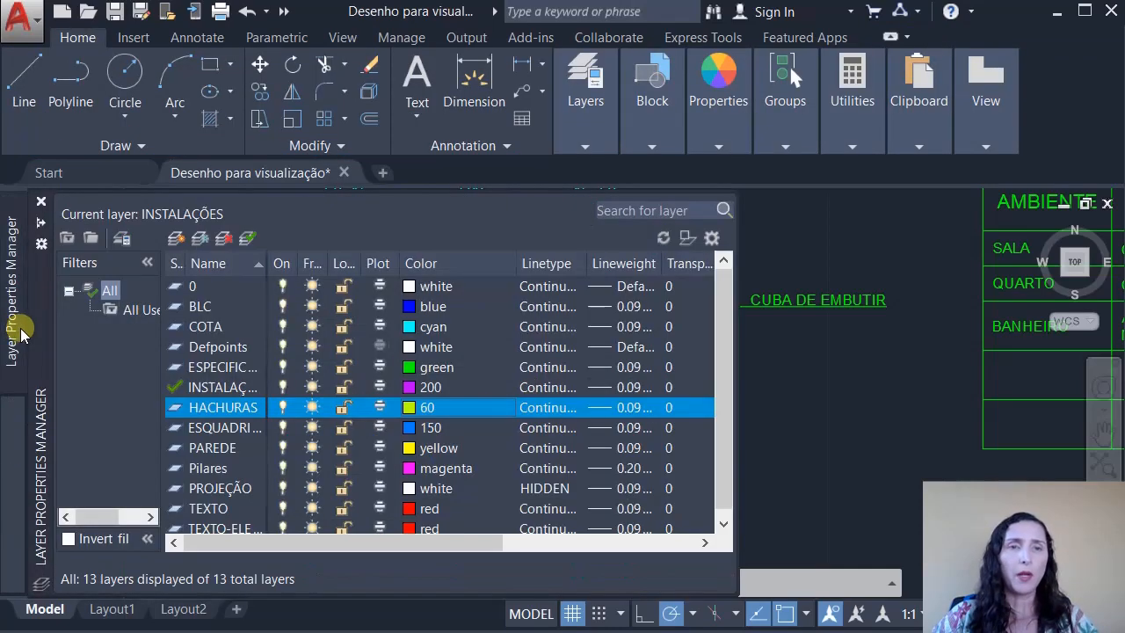
double_click(224, 408)
click(452, 357)
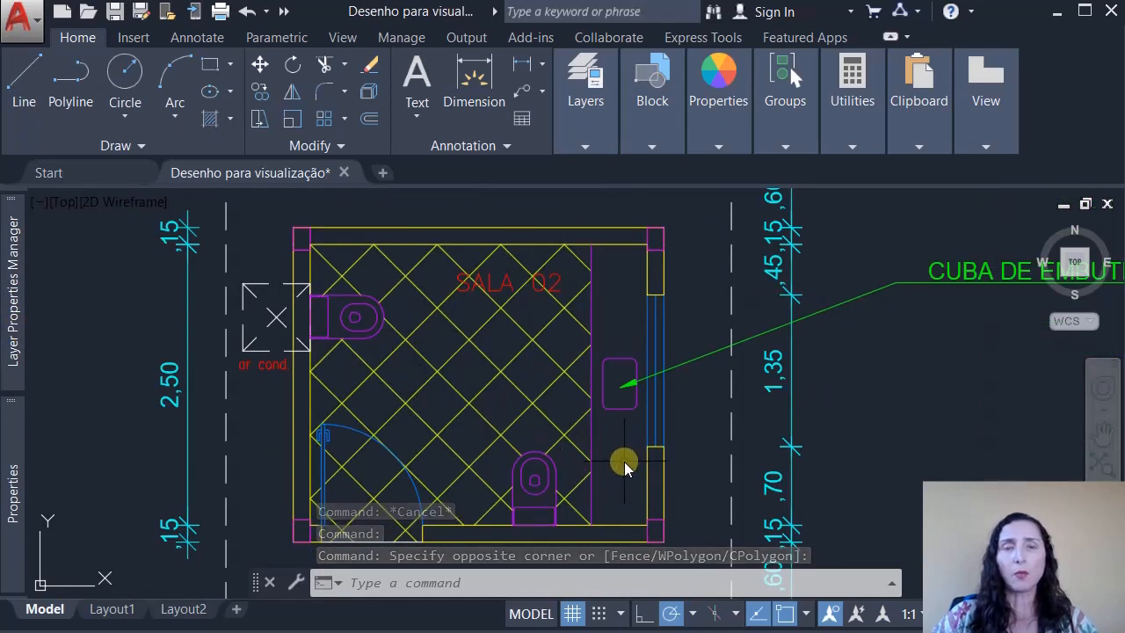
- Start a new hatch for the corner columns of SALA 02 and set its pattern to SOLID
middle_drag(294, 530, 282, 455)
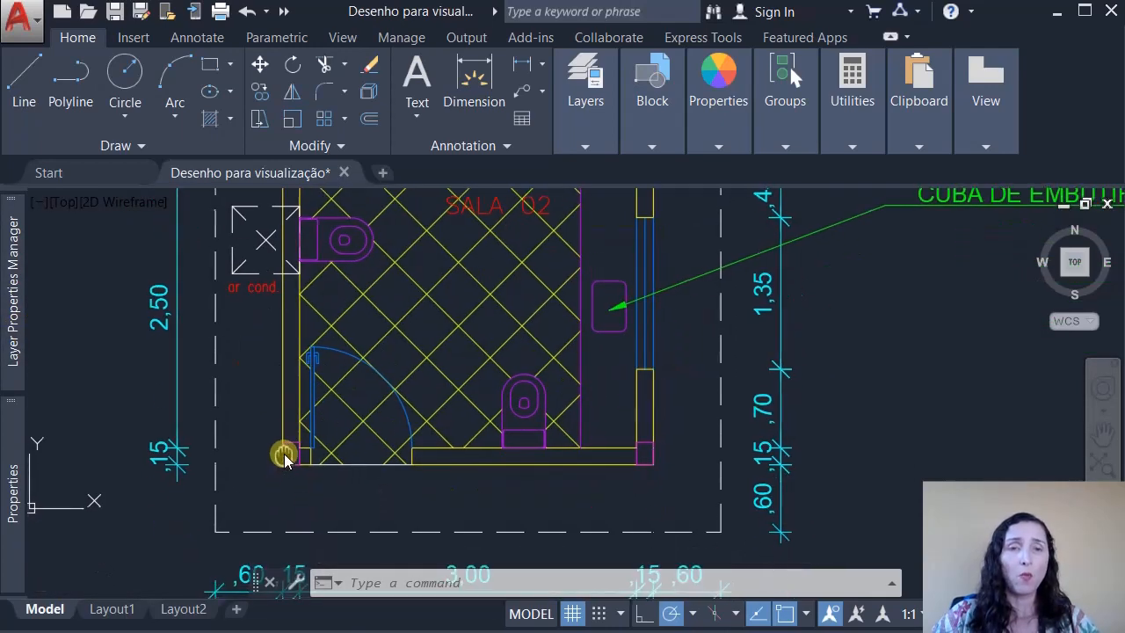
scroll(282, 456, up, 2)
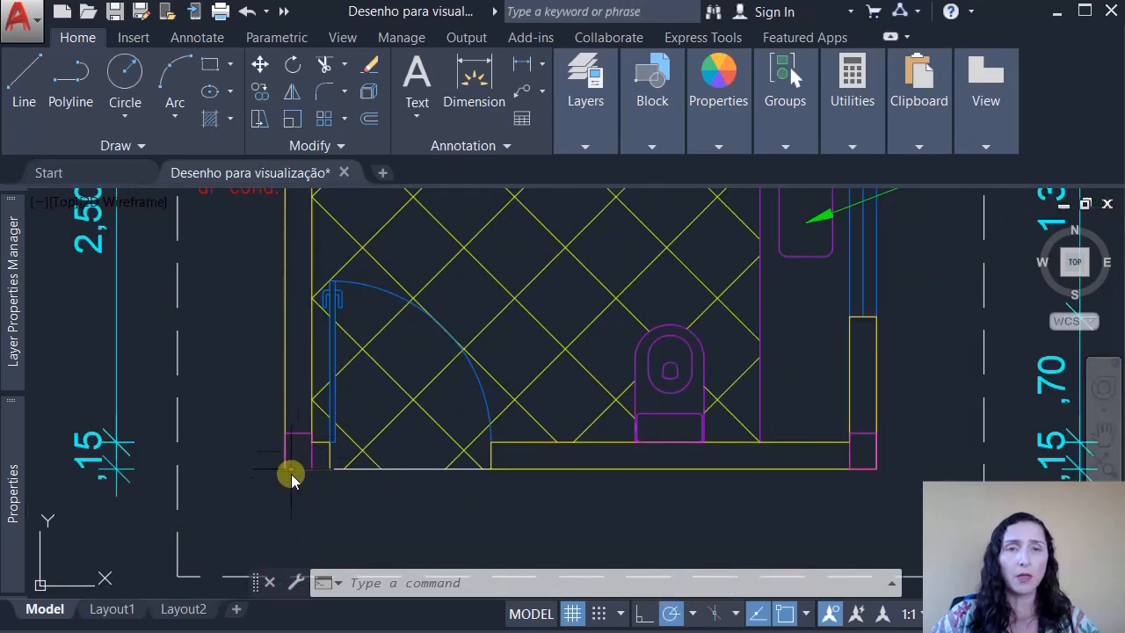
scroll(291, 466, up, 4)
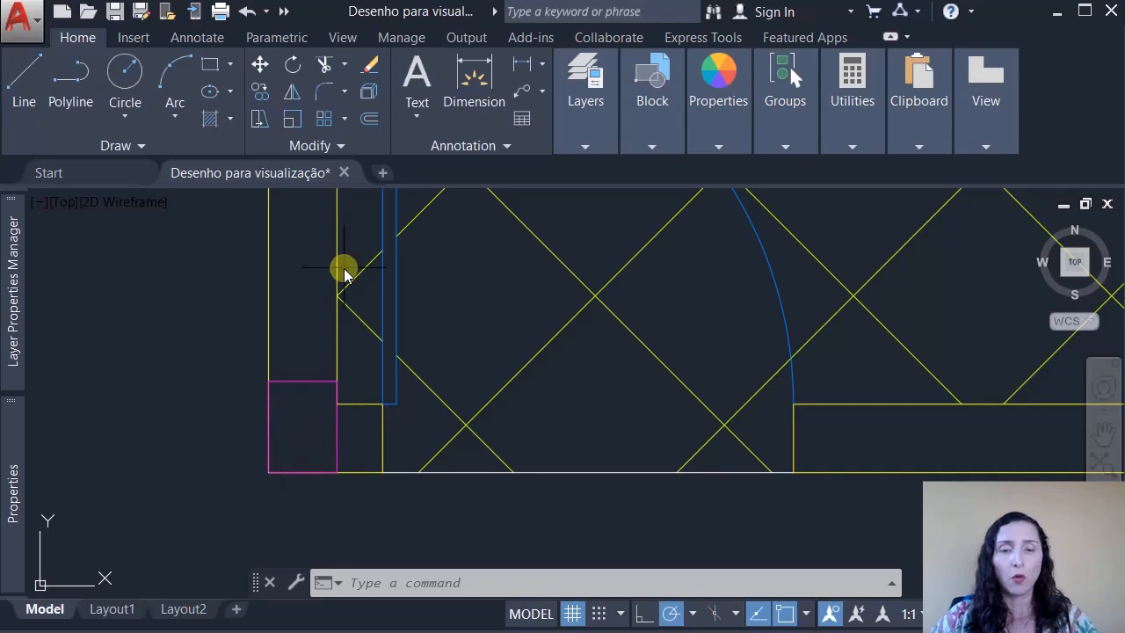
text(h)
key(Return)
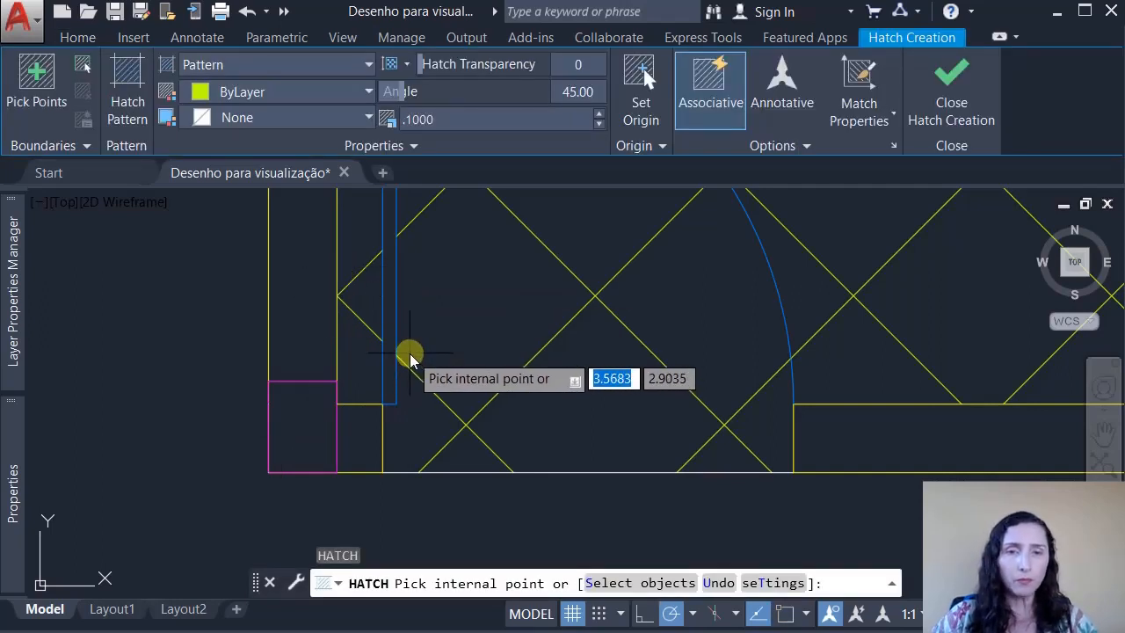
click(224, 67)
click(221, 87)
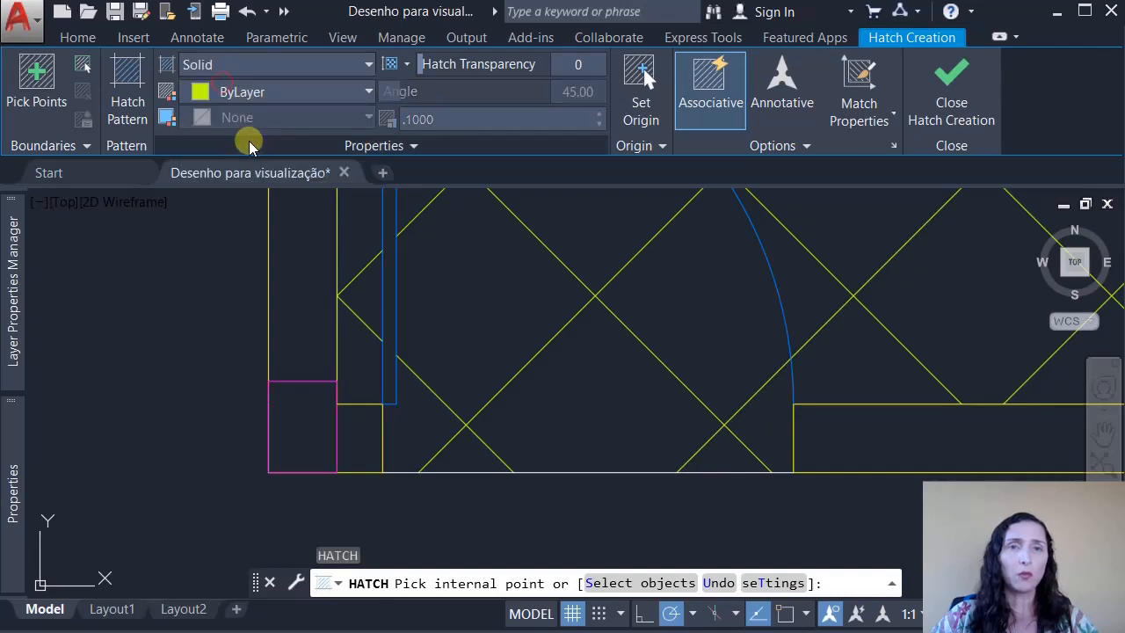
click(237, 66)
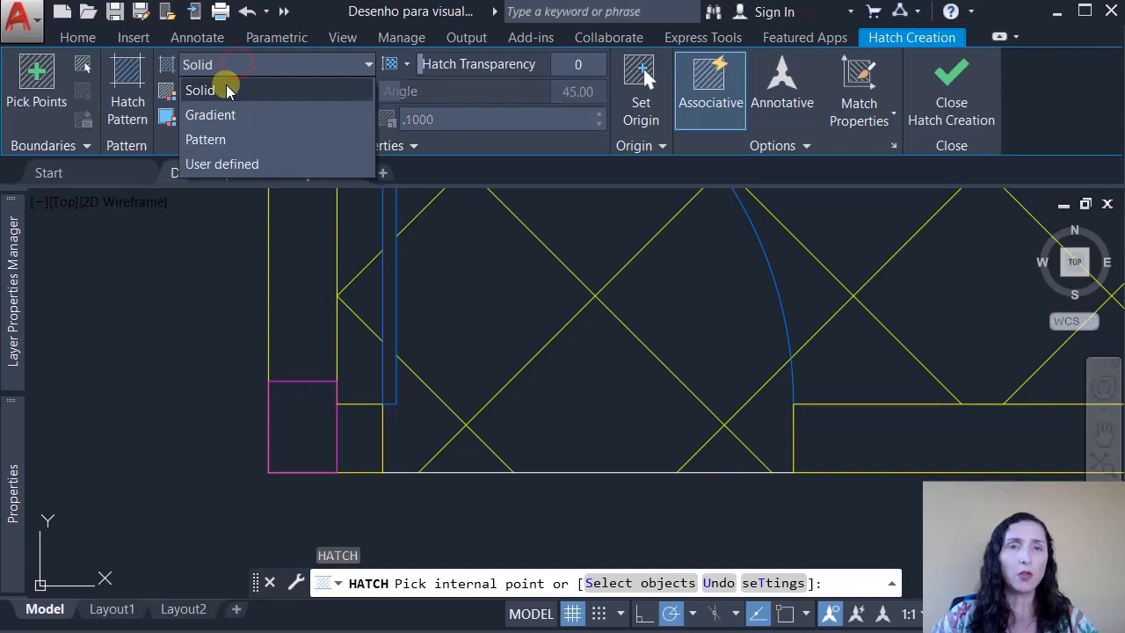
click(224, 139)
click(123, 112)
scroll(161, 198, up, 2)
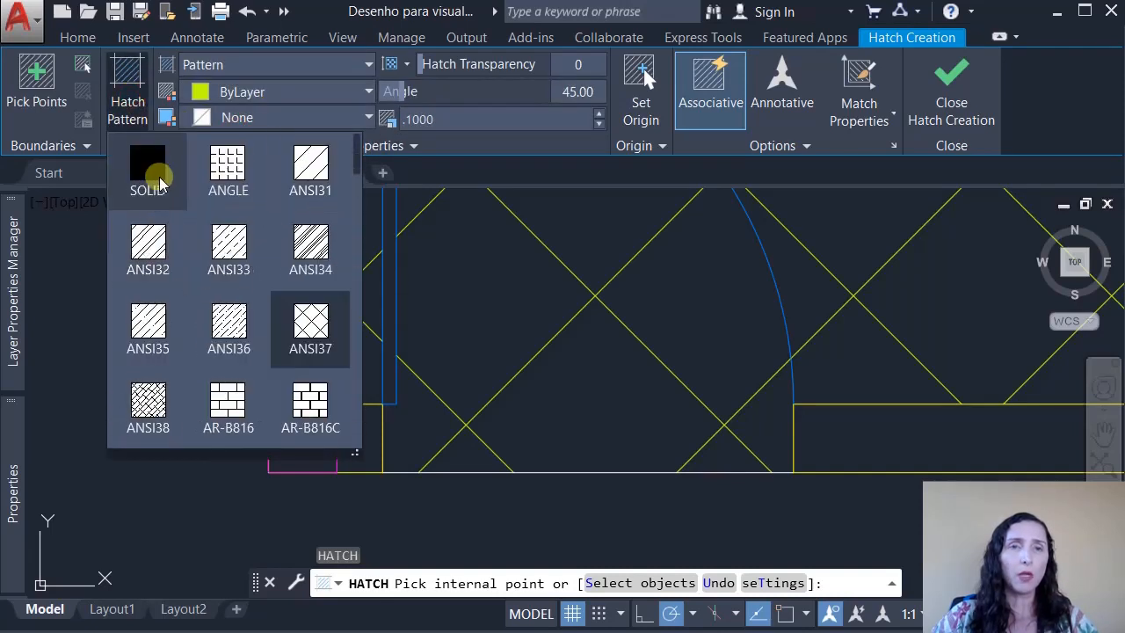
click(148, 174)
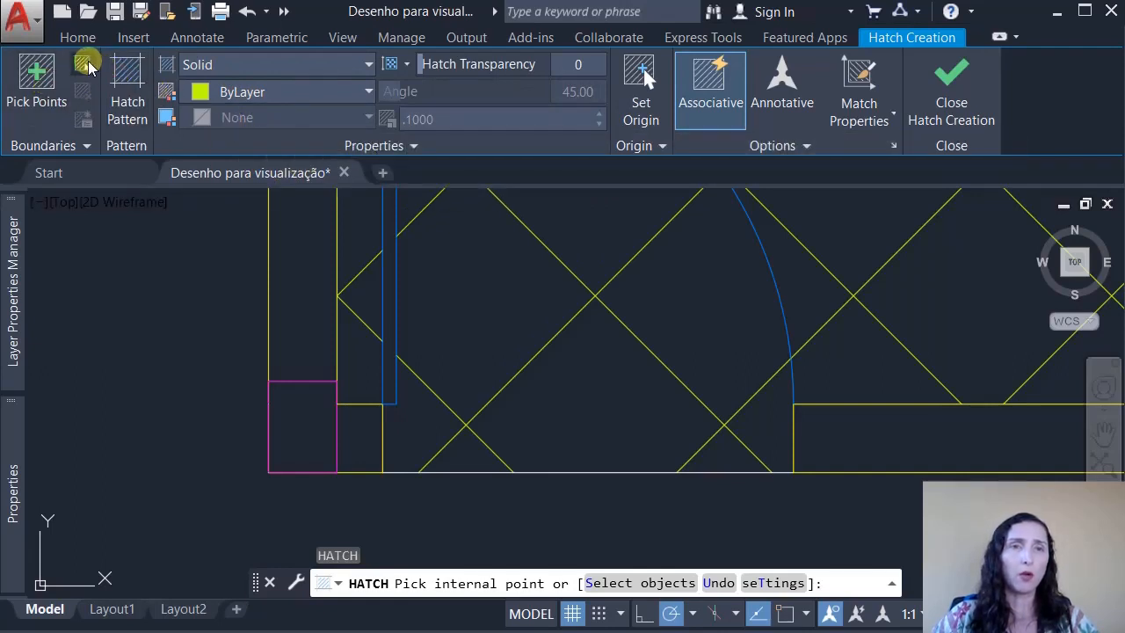
- Choose the hatch boundaries by object, selecting the four square columns at the corners of SALA 02
click(85, 64)
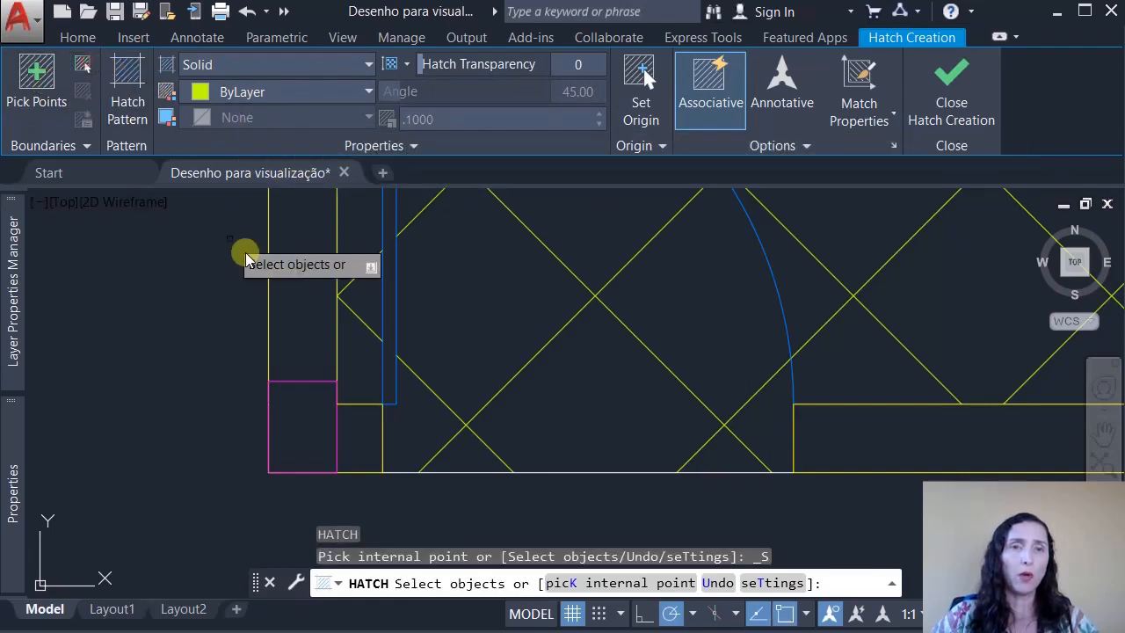
click(299, 385)
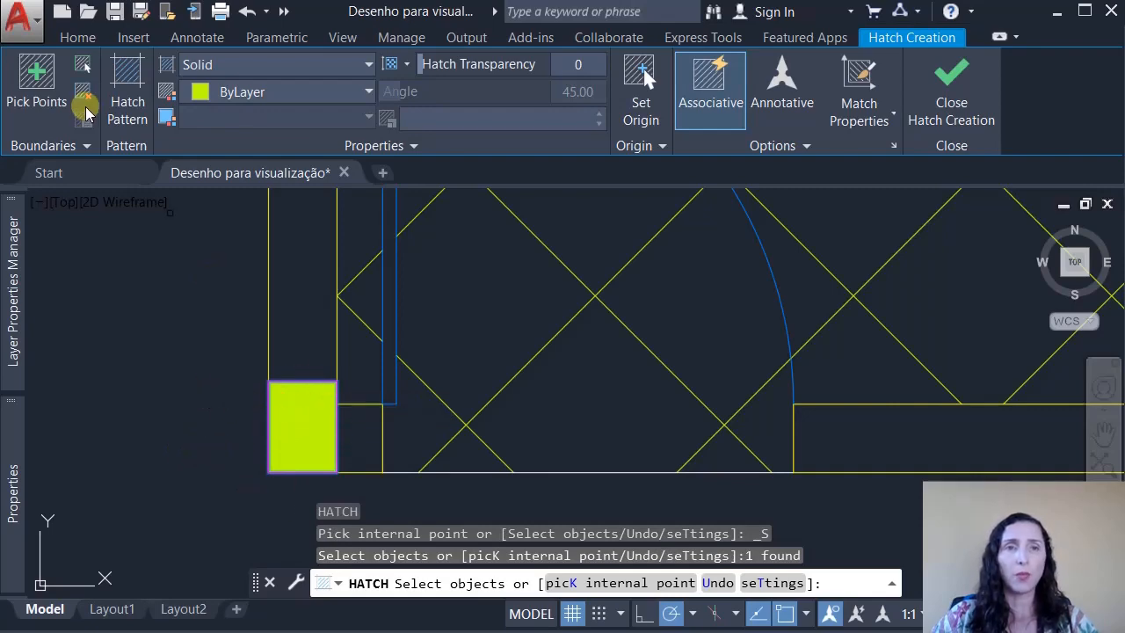
scroll(333, 426, down, 6)
scroll(409, 394, up, 1)
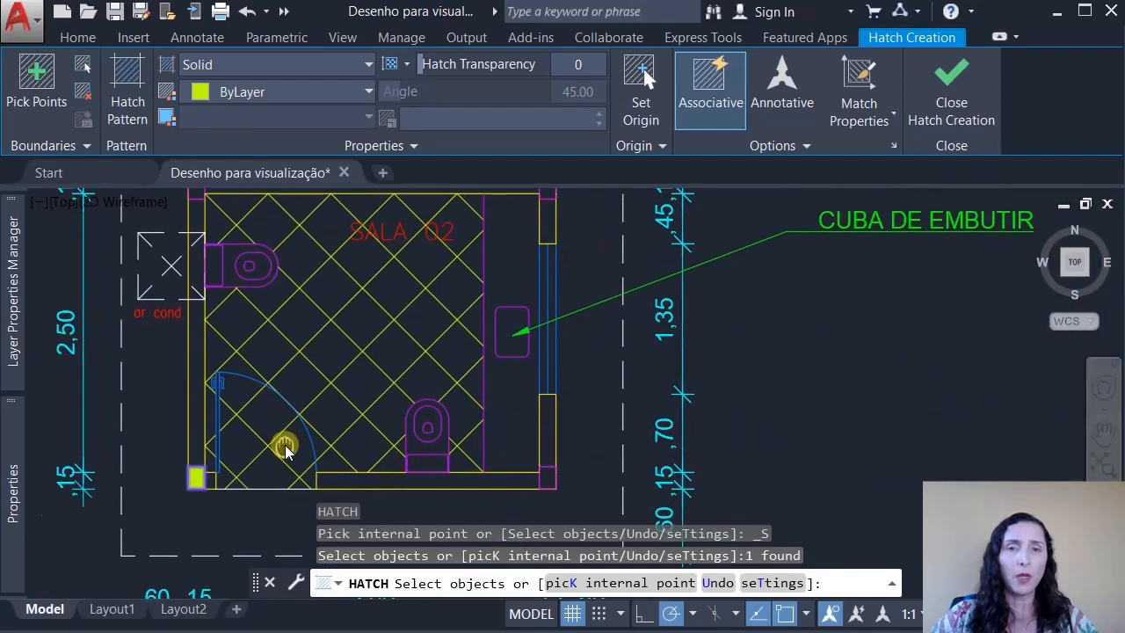
click(549, 474)
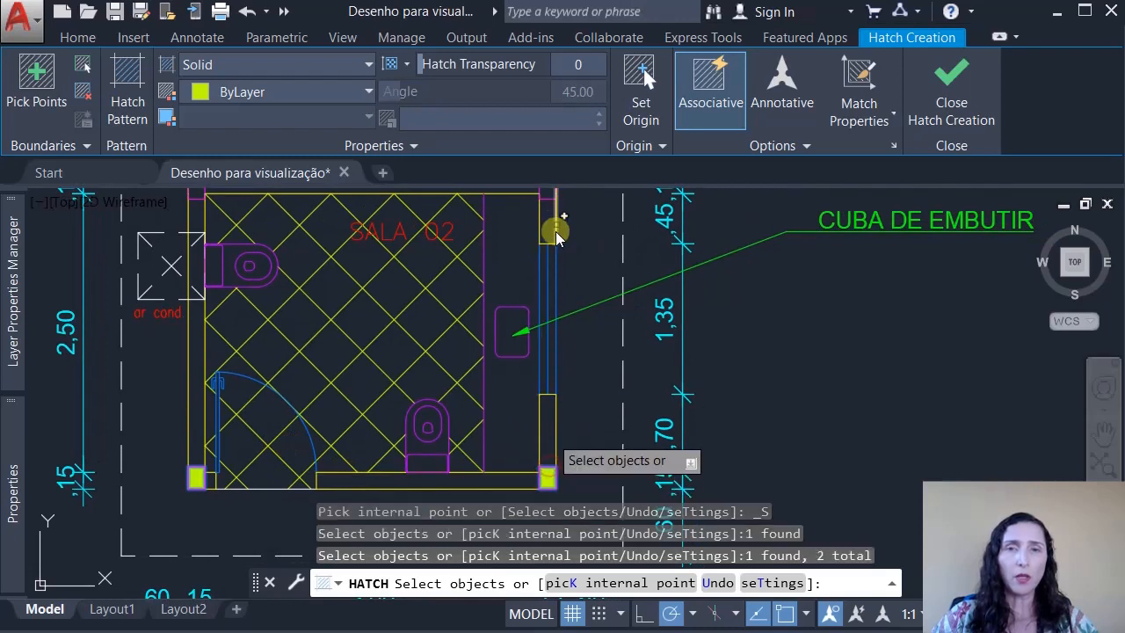
mouse_move(553, 226)
middle_down()
mouse_move(552, 274)
mouse_move(566, 280)
middle_up()
click(562, 244)
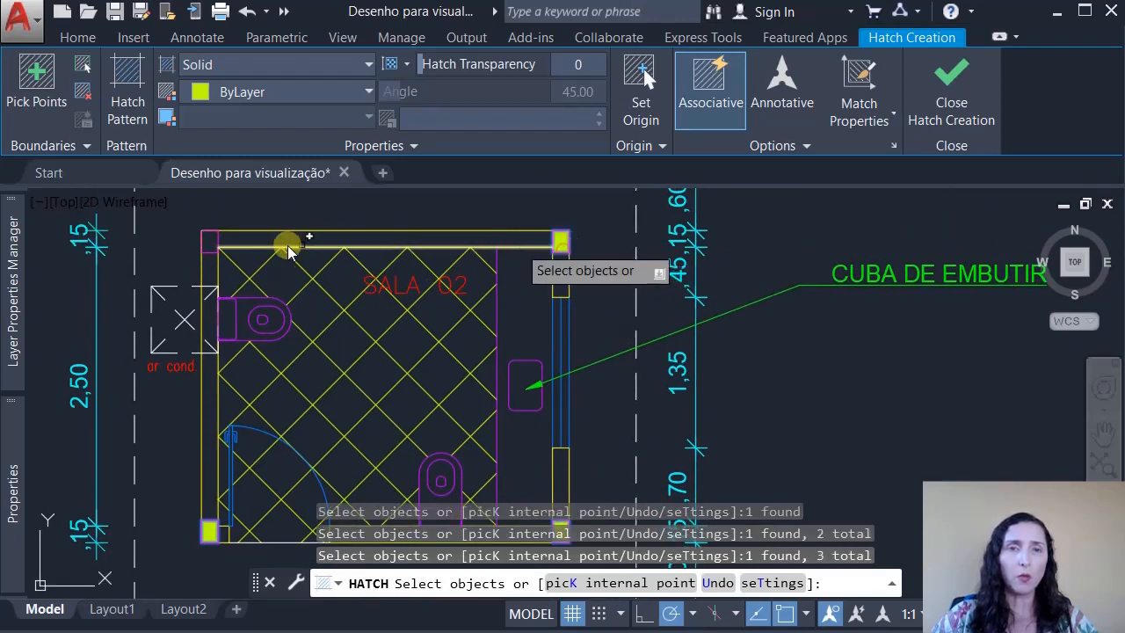
click(207, 255)
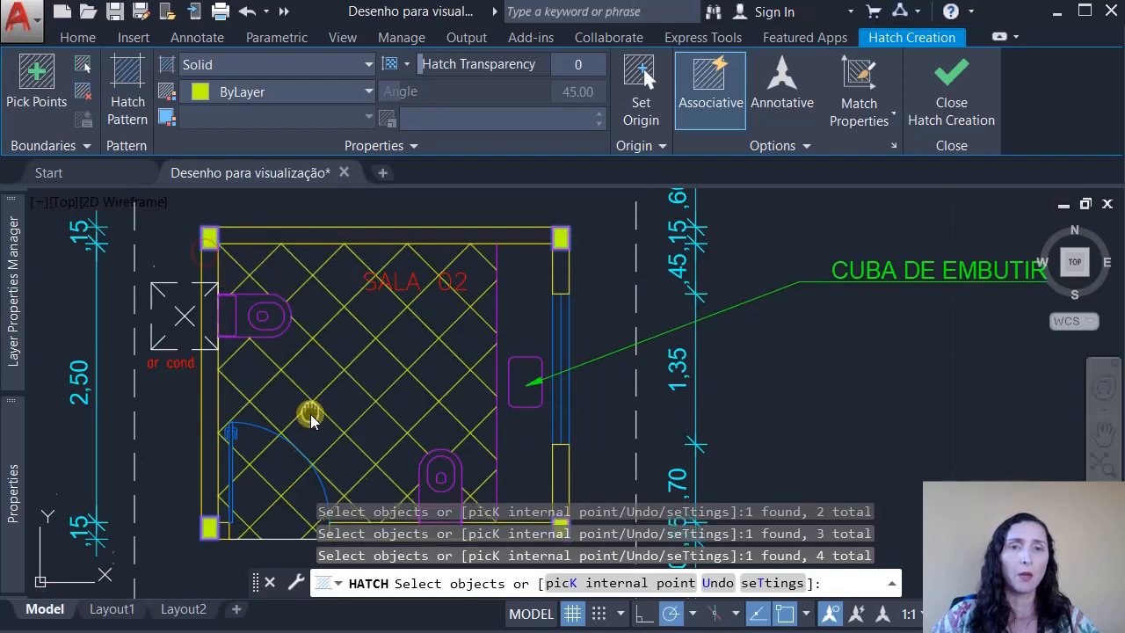
middle_drag(302, 451, 343, 351)
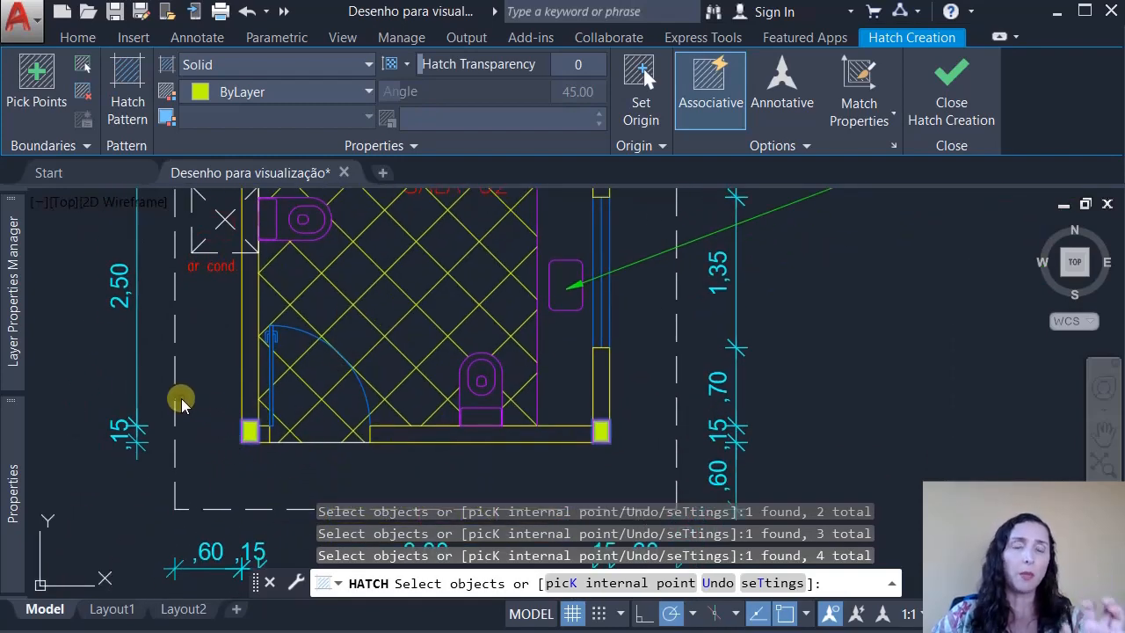
middle_drag(205, 409, 223, 495)
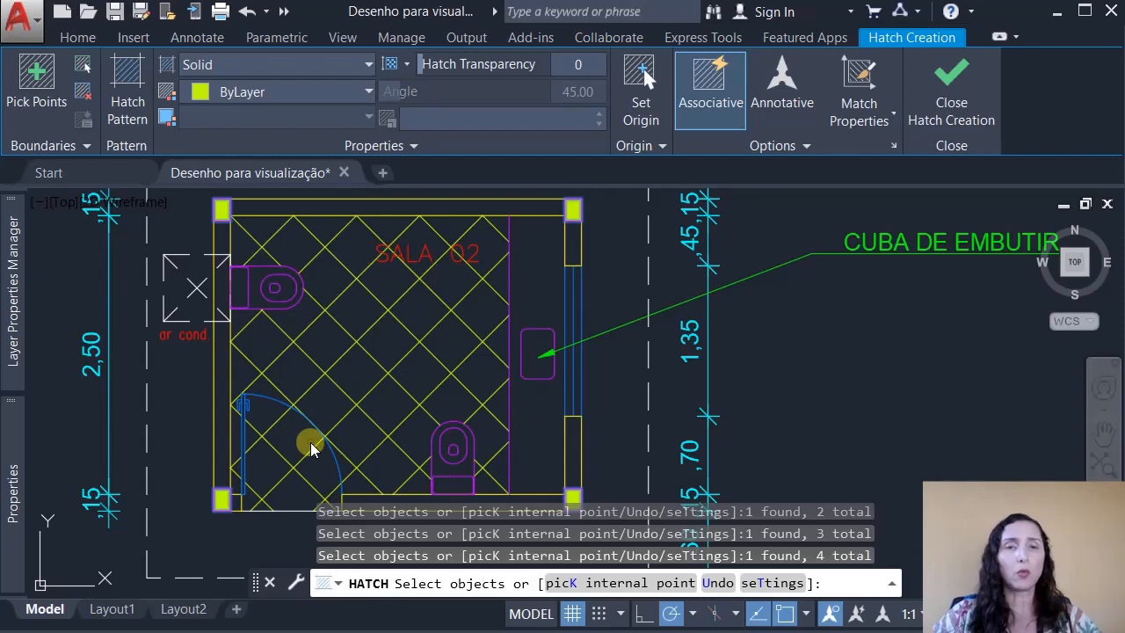
- Set the column hatch's color to gray 147,149,152 and finish creating the hatch
scroll(195, 527, up, 4)
scroll(233, 482, up, 2)
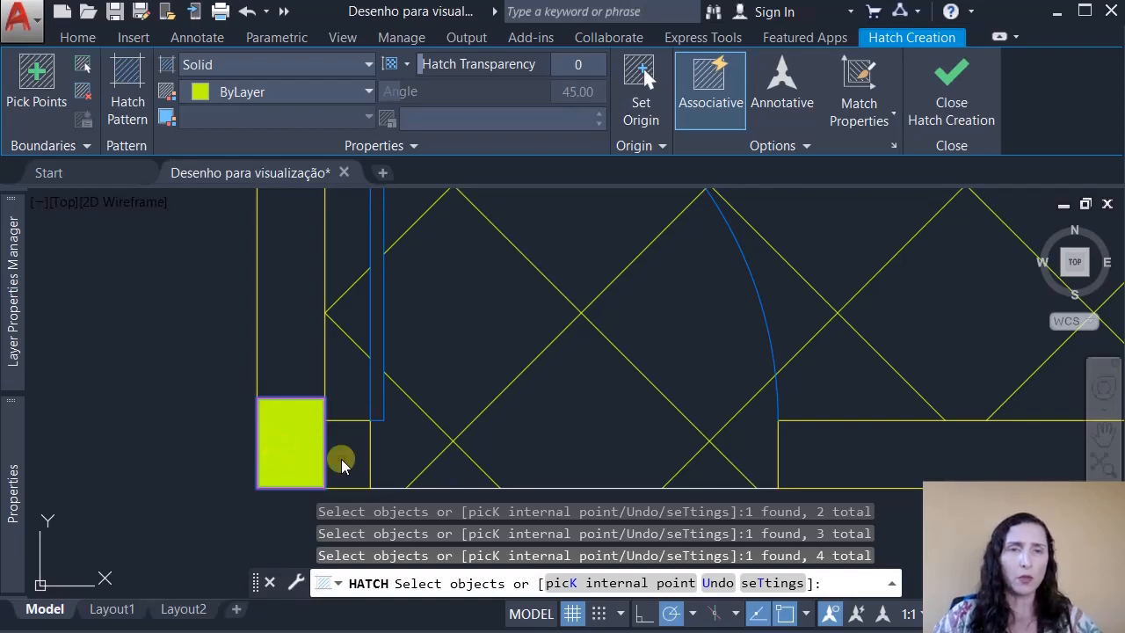
click(273, 91)
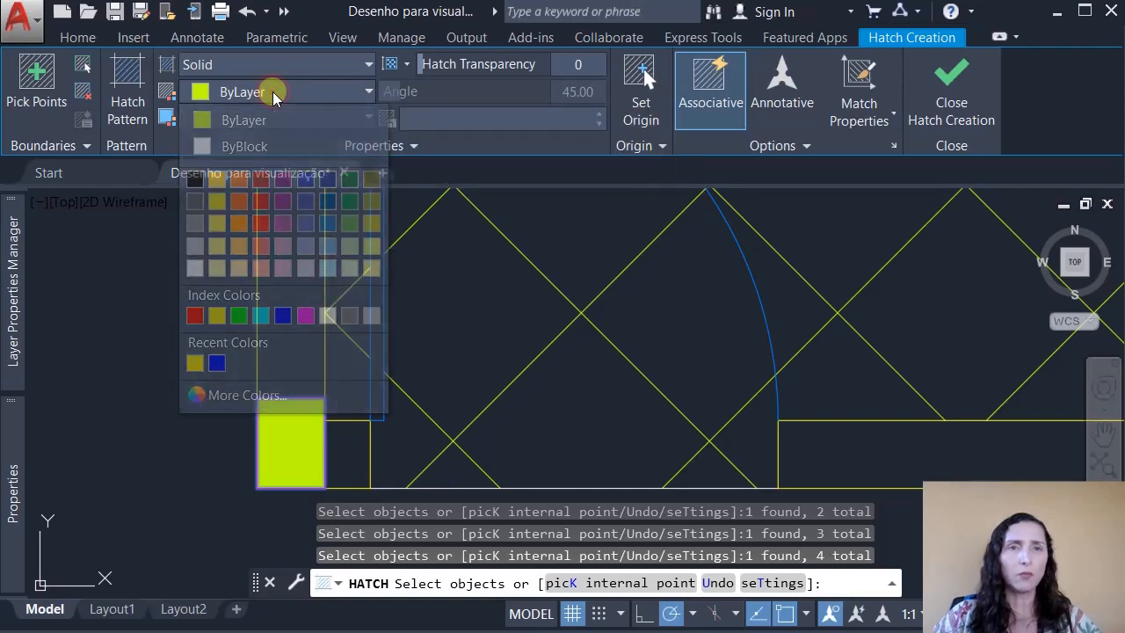
click(272, 91)
click(272, 92)
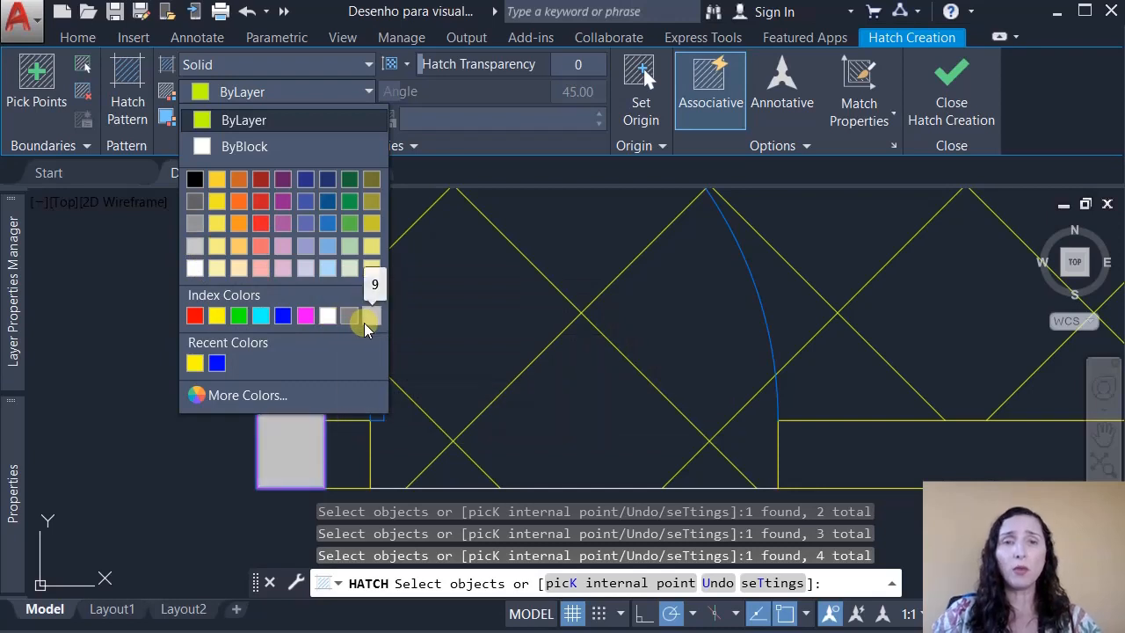
click(198, 223)
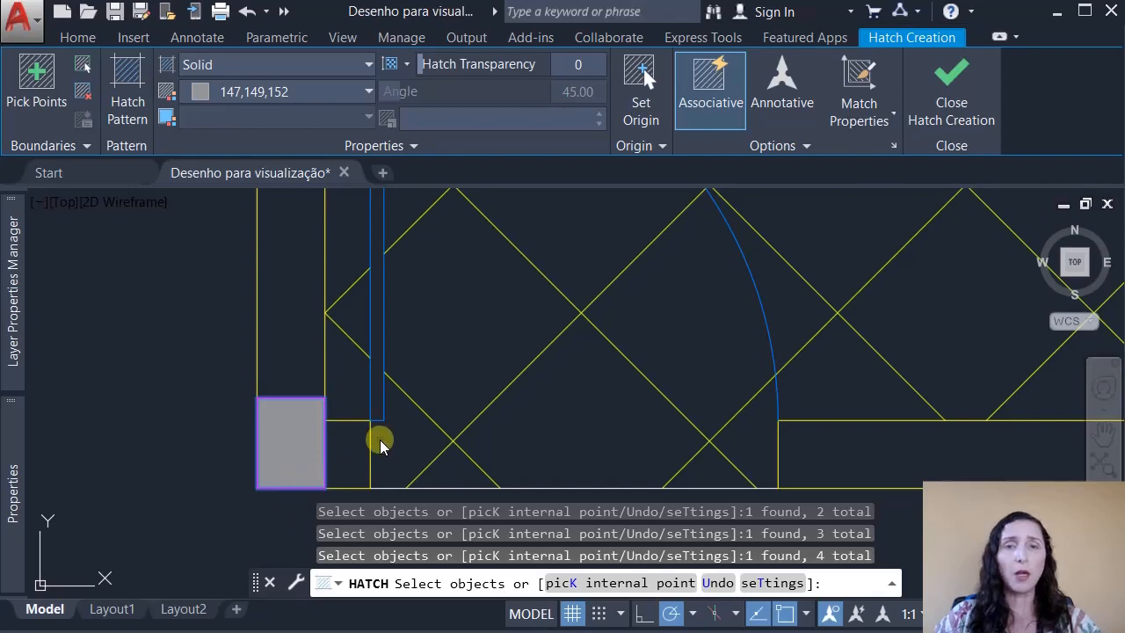
scroll(388, 434, down, 5)
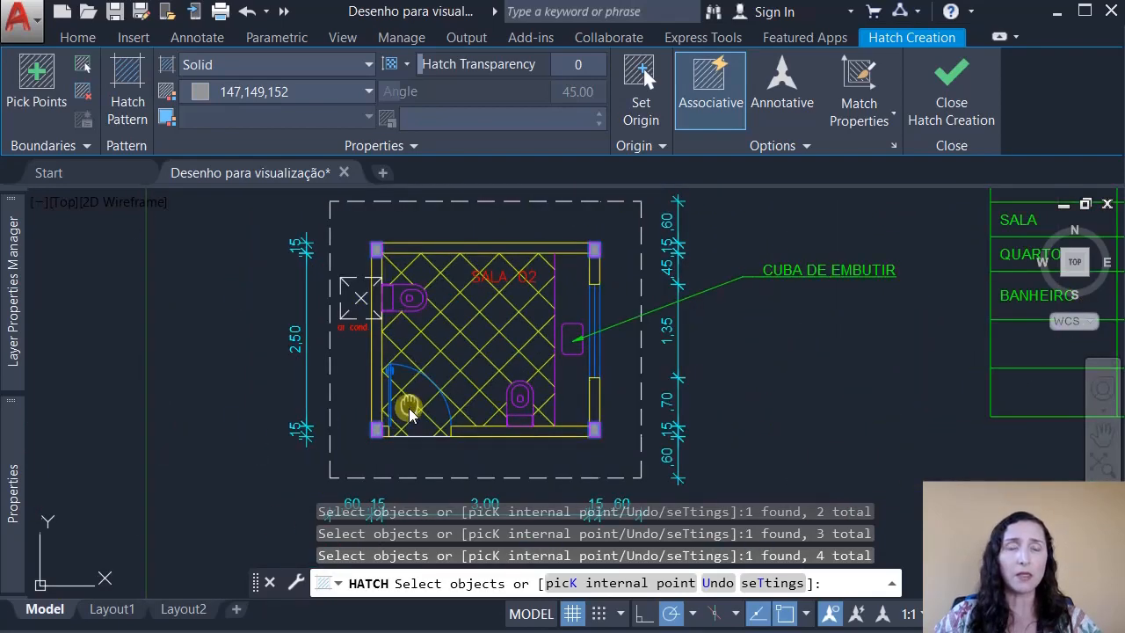
middle_drag(409, 414, 350, 409)
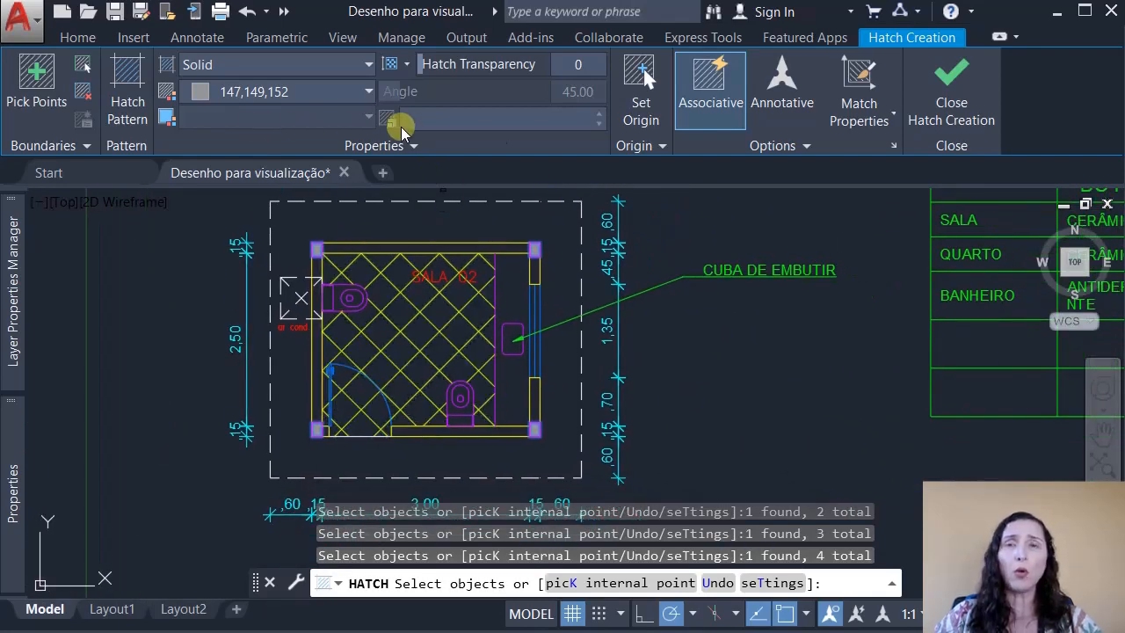
click(955, 98)
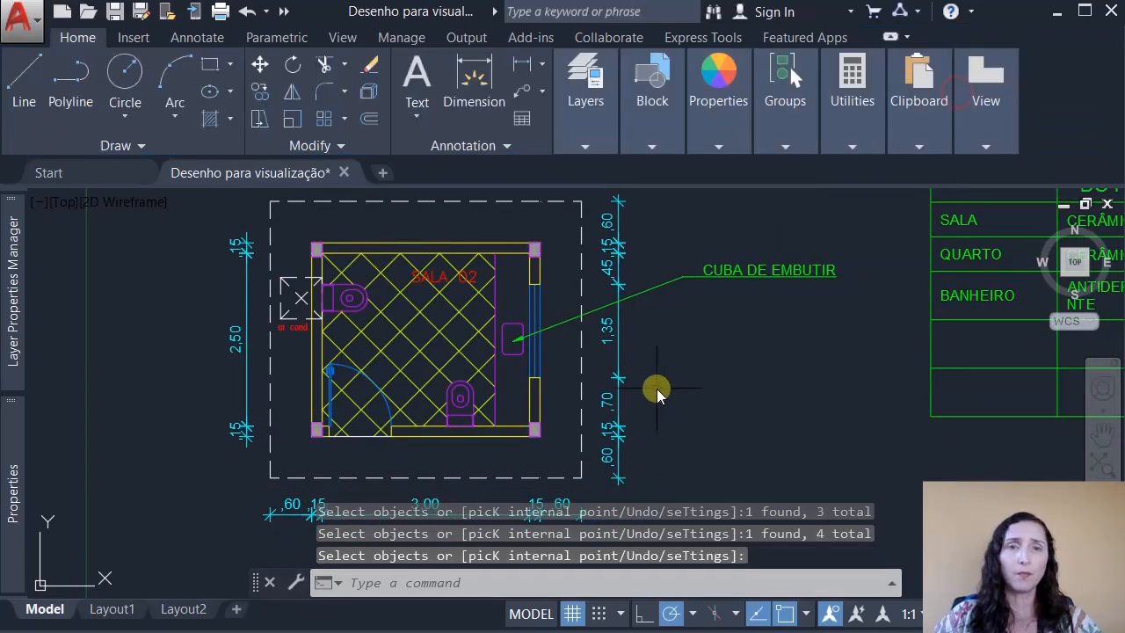
- Check the solid column hatch's layer and color in its properties, and deselect it
scroll(315, 433, up, 7)
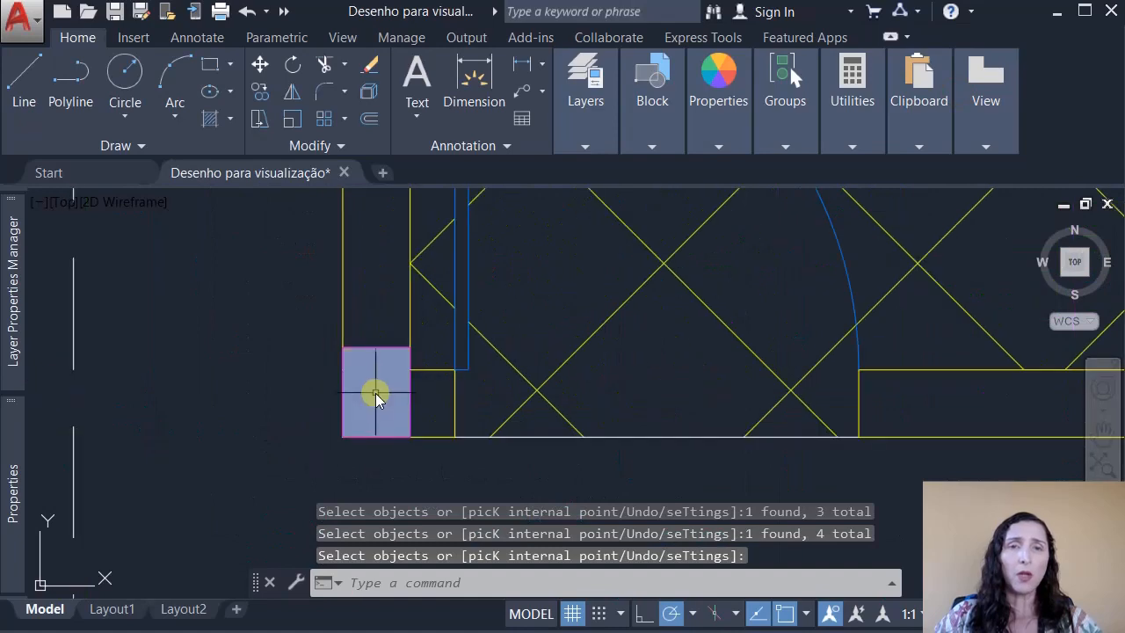
click(377, 394)
click(381, 413)
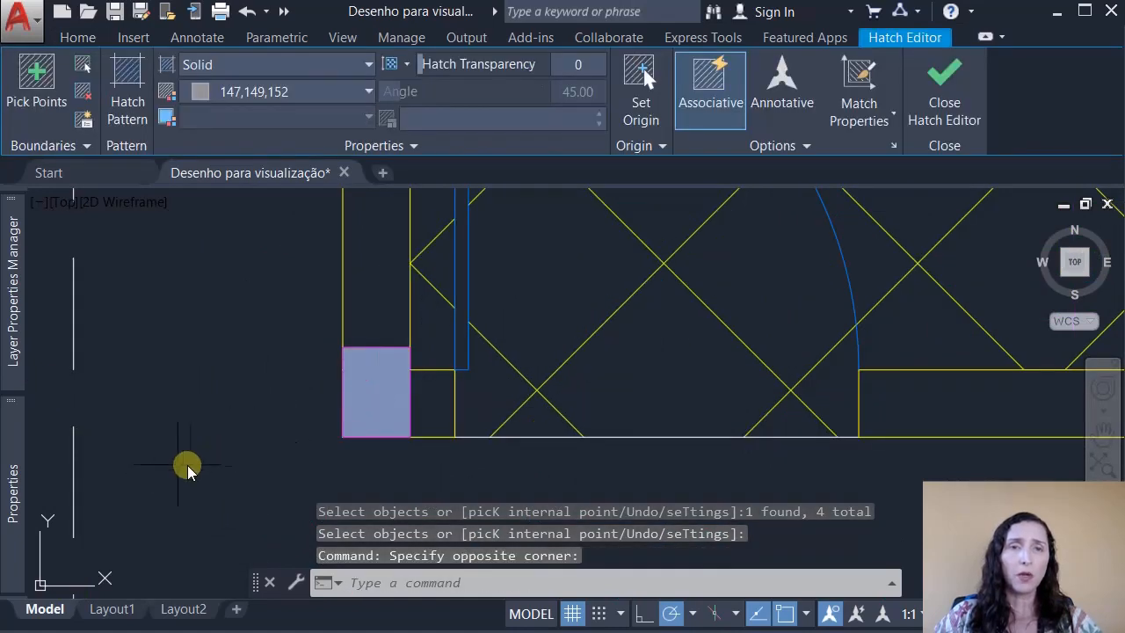
mouse_move(13, 475)
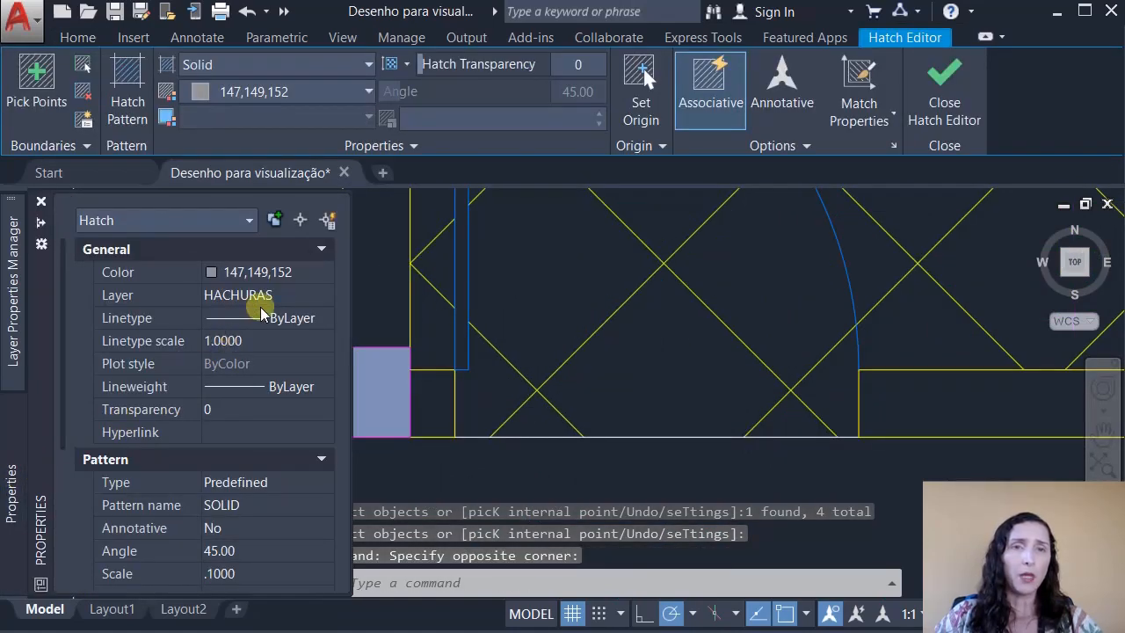
key(Escape)
key(Escape)
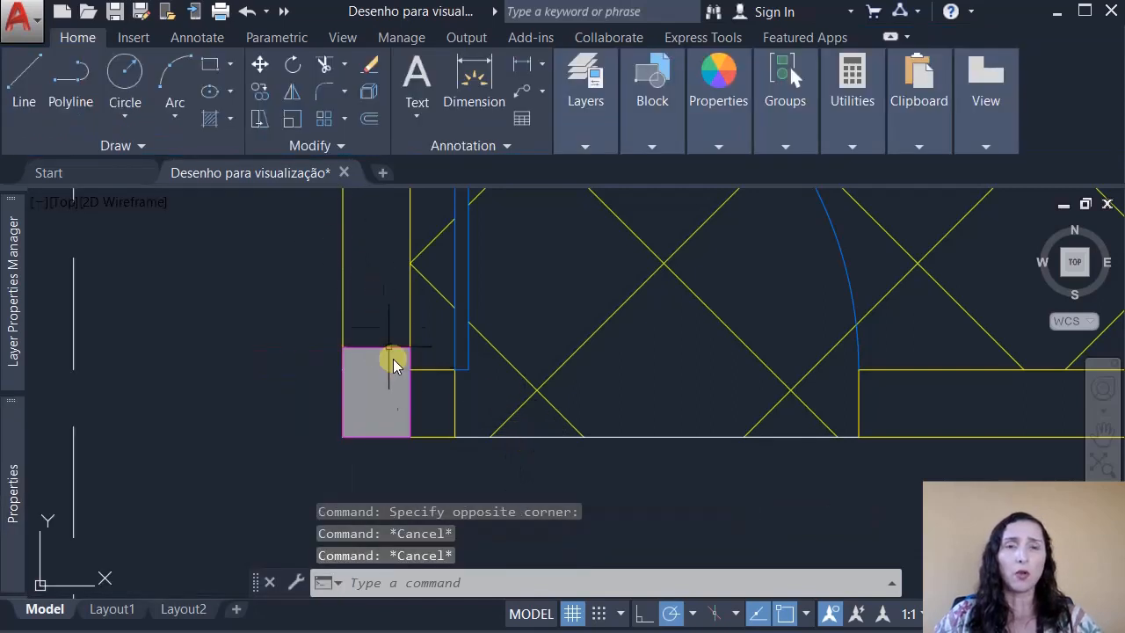
- Delete the solid hatch shared by the four columns, and undo the deletion
click(389, 393)
click(381, 396)
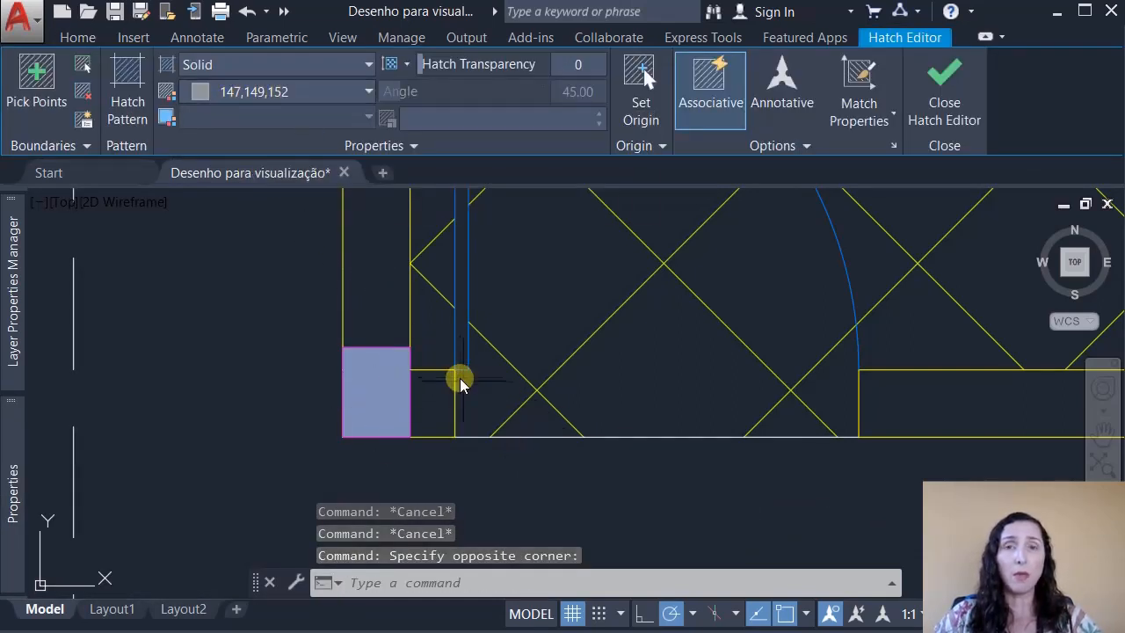
scroll(497, 386, down, 2)
scroll(496, 387, down, 3)
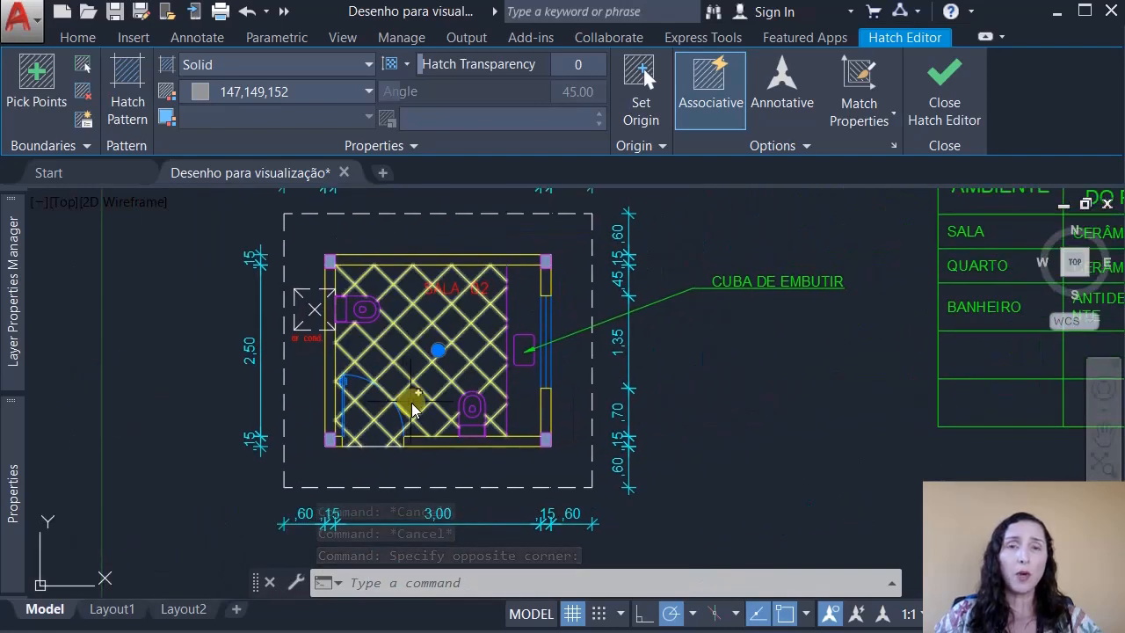
scroll(435, 347, up, 2)
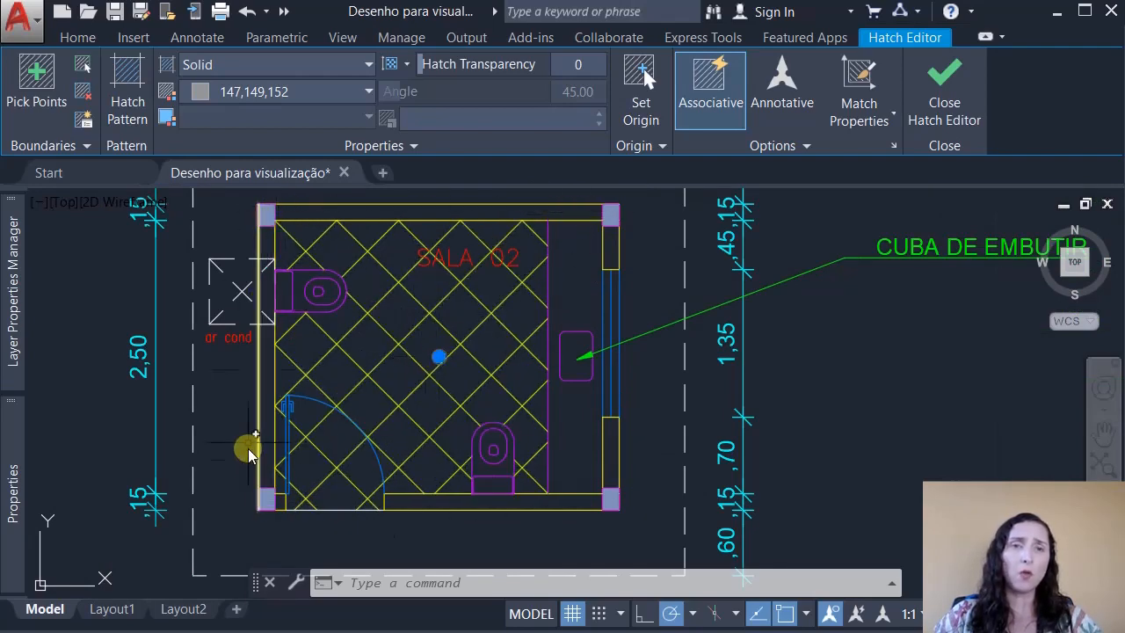
key(Delete)
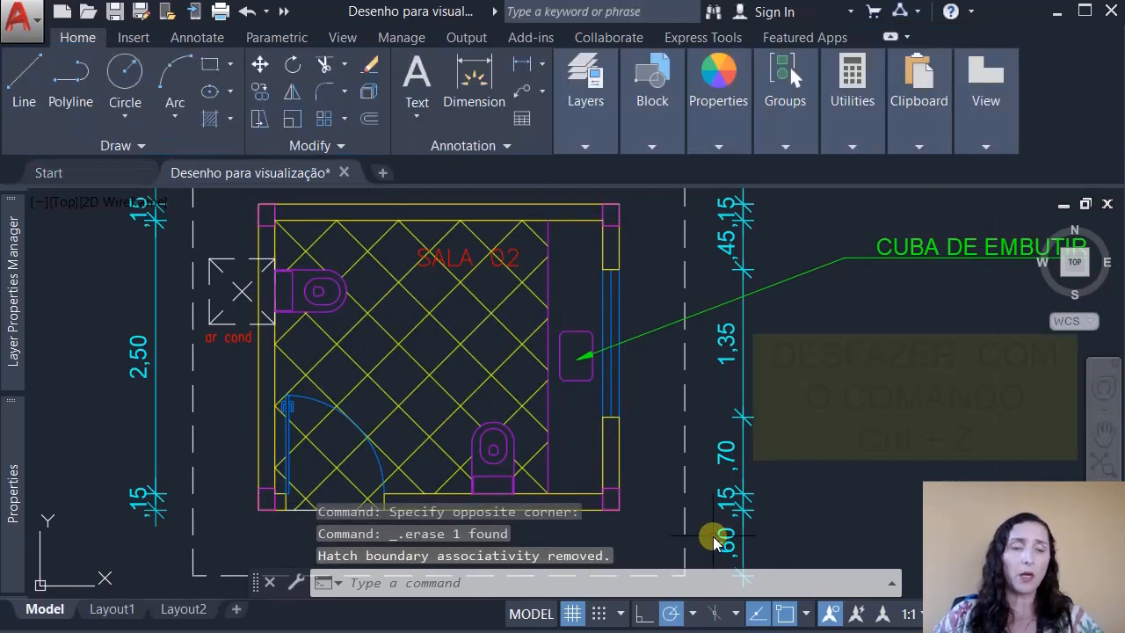
key(ctrl+z)
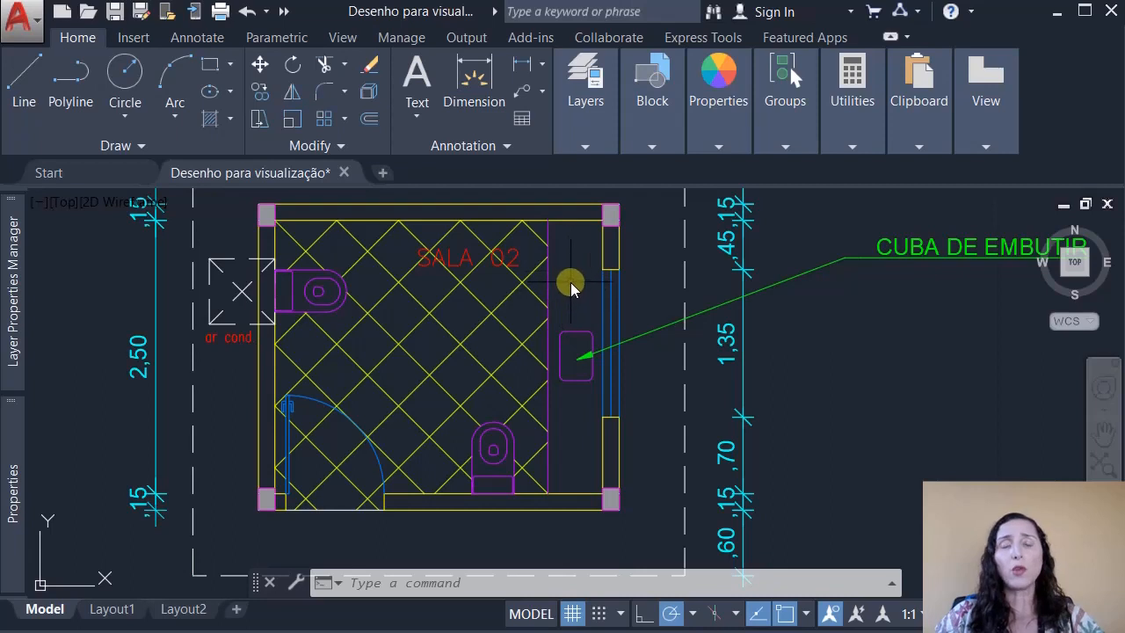
- Start a gradient hatch and choose its boundary by object, selecting the rounded basin outline in the countertop
scroll(565, 364, up, 4)
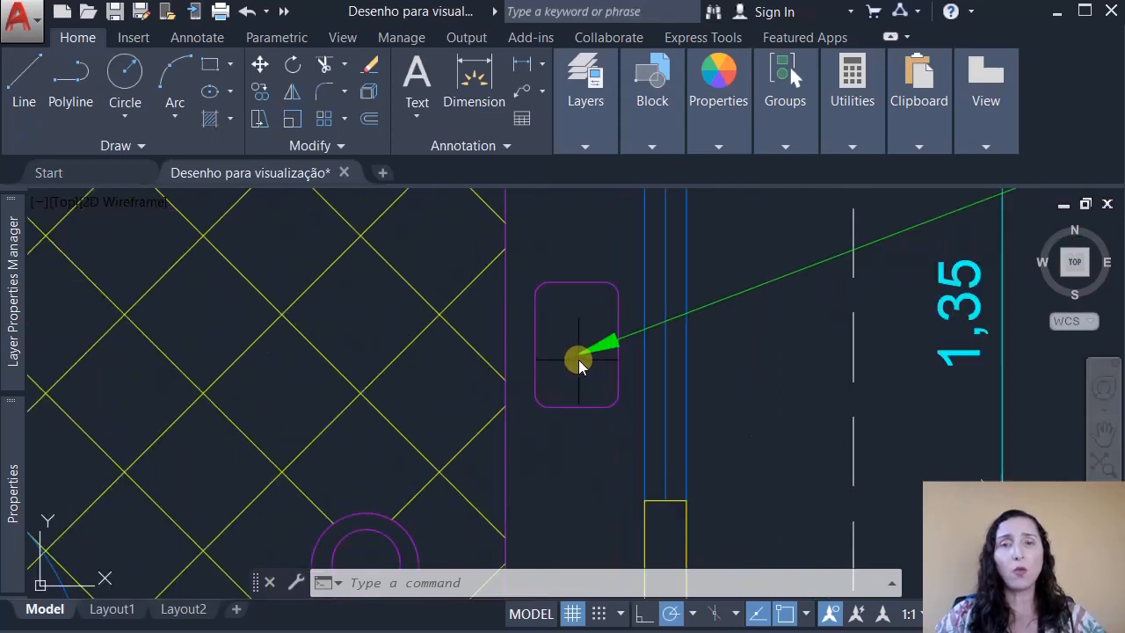
middle_drag(580, 359, 542, 399)
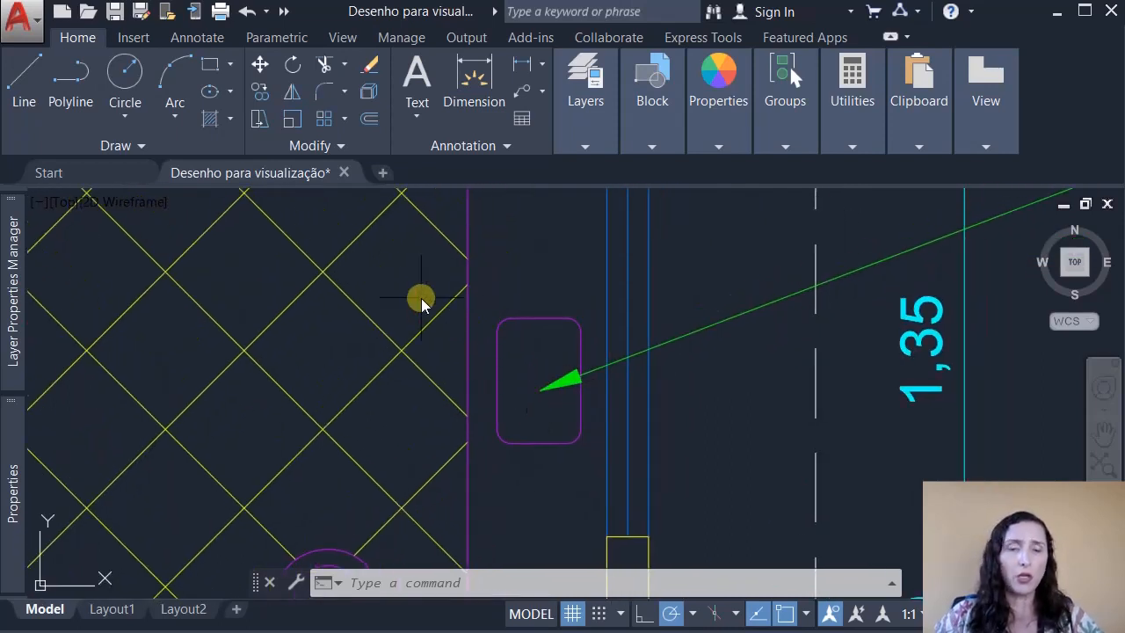
key(Return)
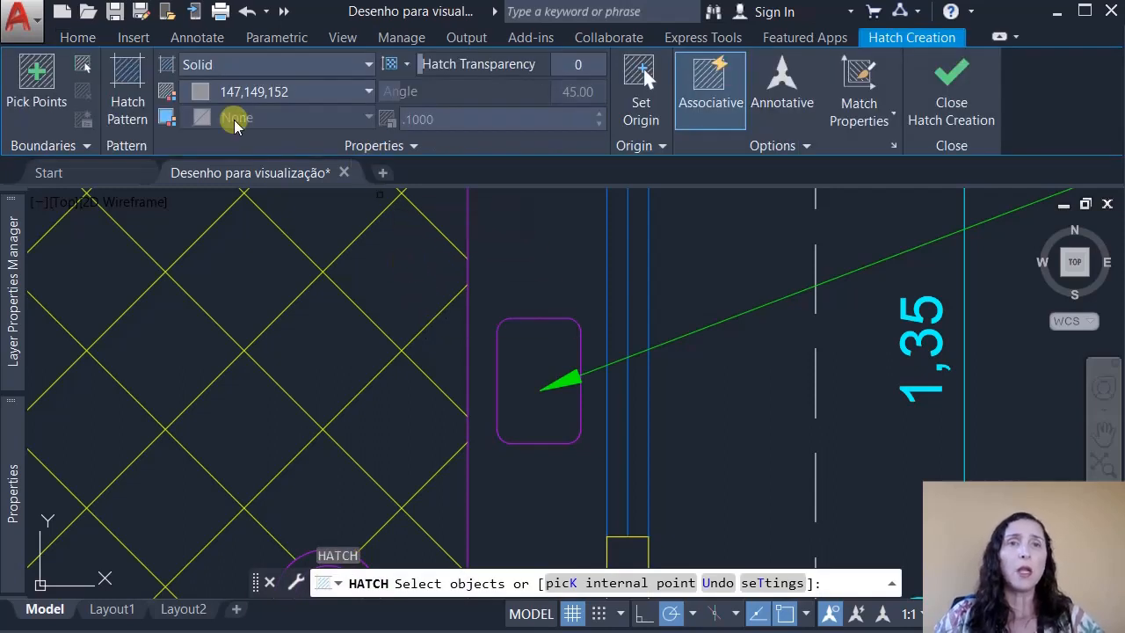
click(234, 66)
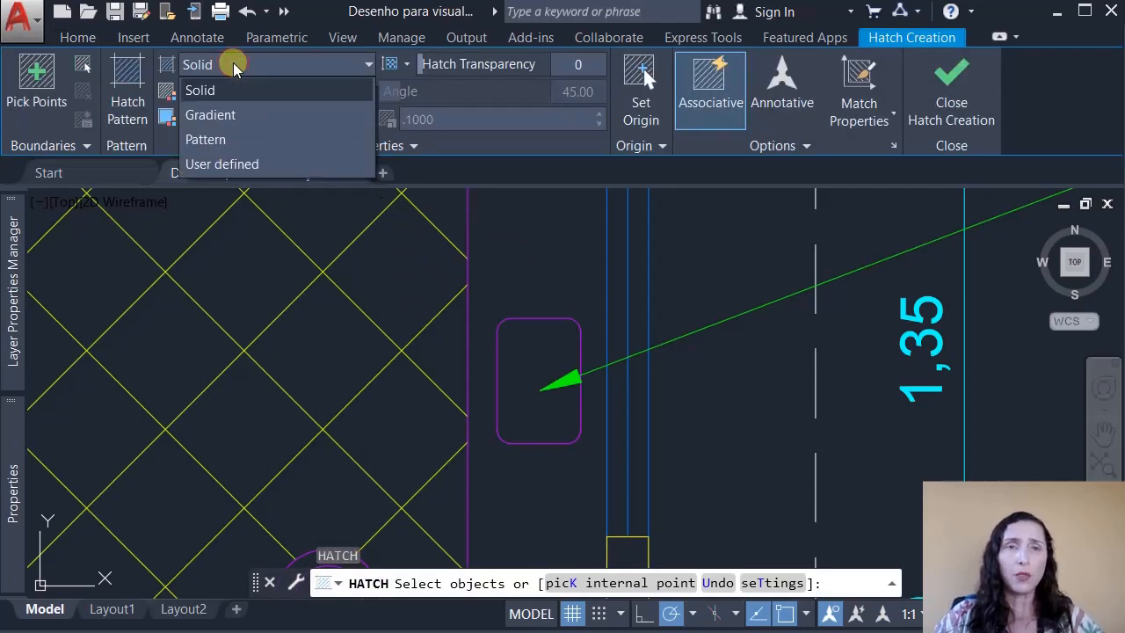
click(239, 114)
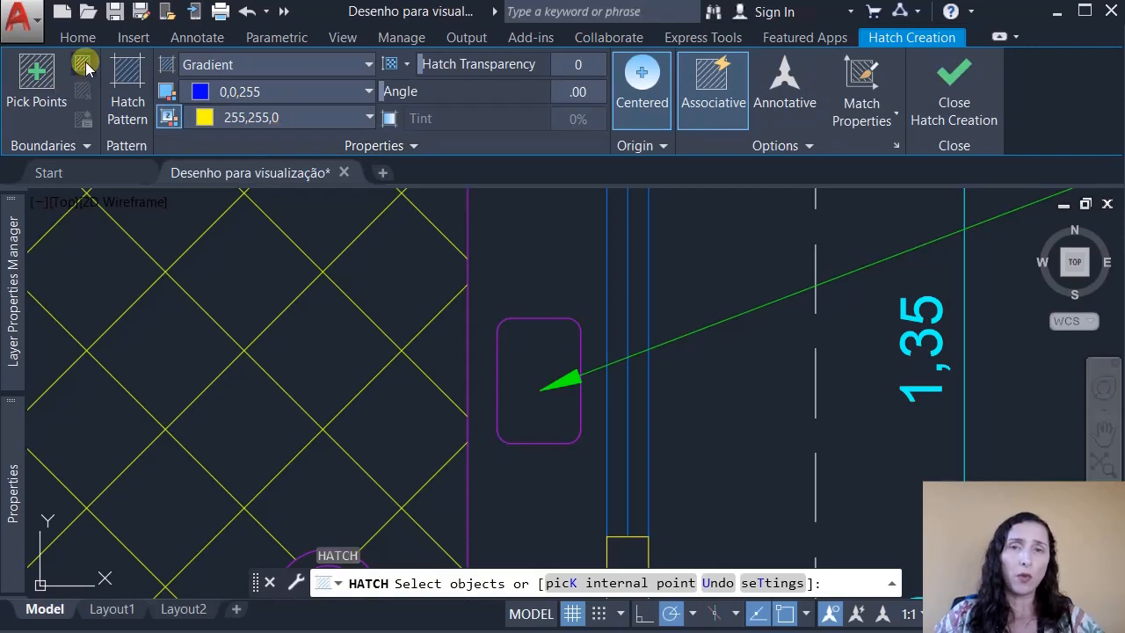
click(83, 66)
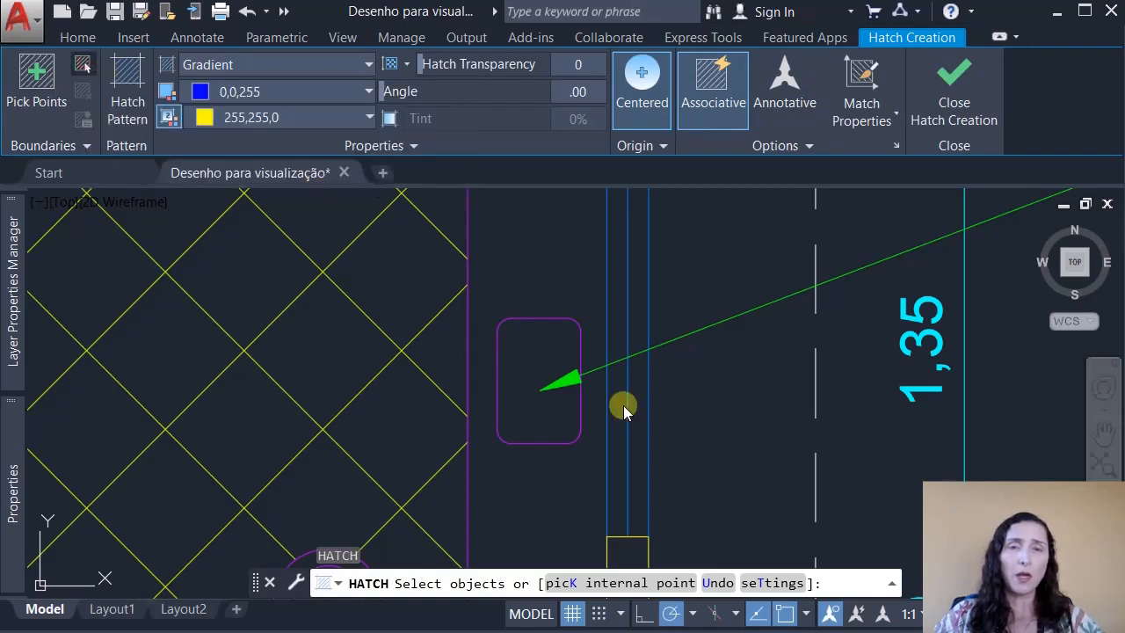
click(542, 318)
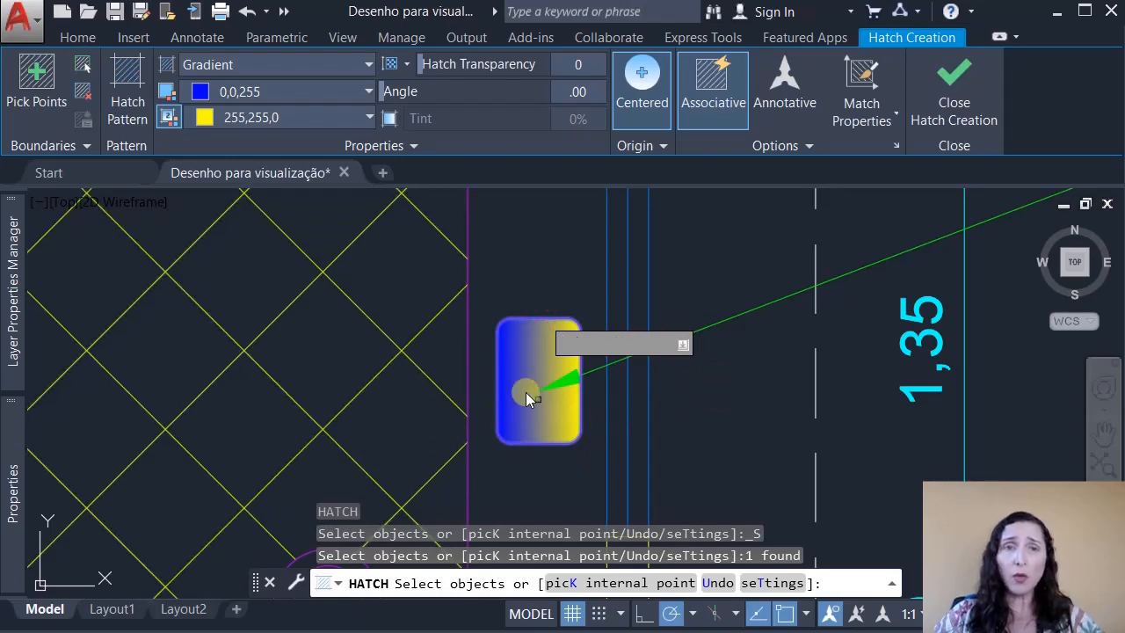
- Set the basin gradient's first color to gray 99,100,102 and its second color to white 255,255,255
click(289, 94)
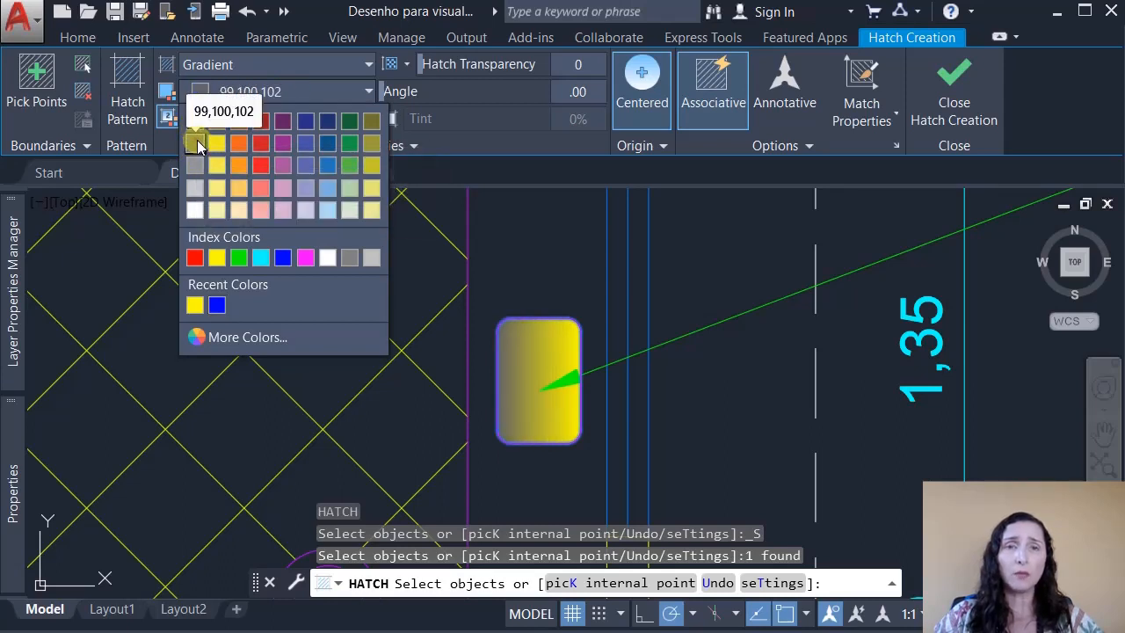
click(195, 142)
click(308, 116)
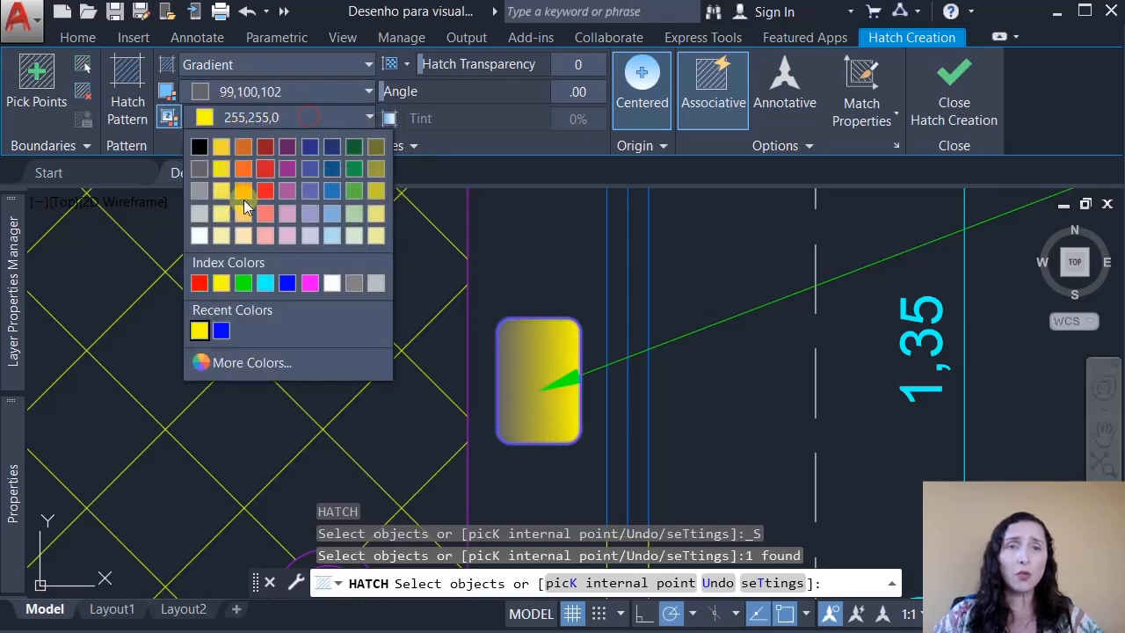
click(200, 235)
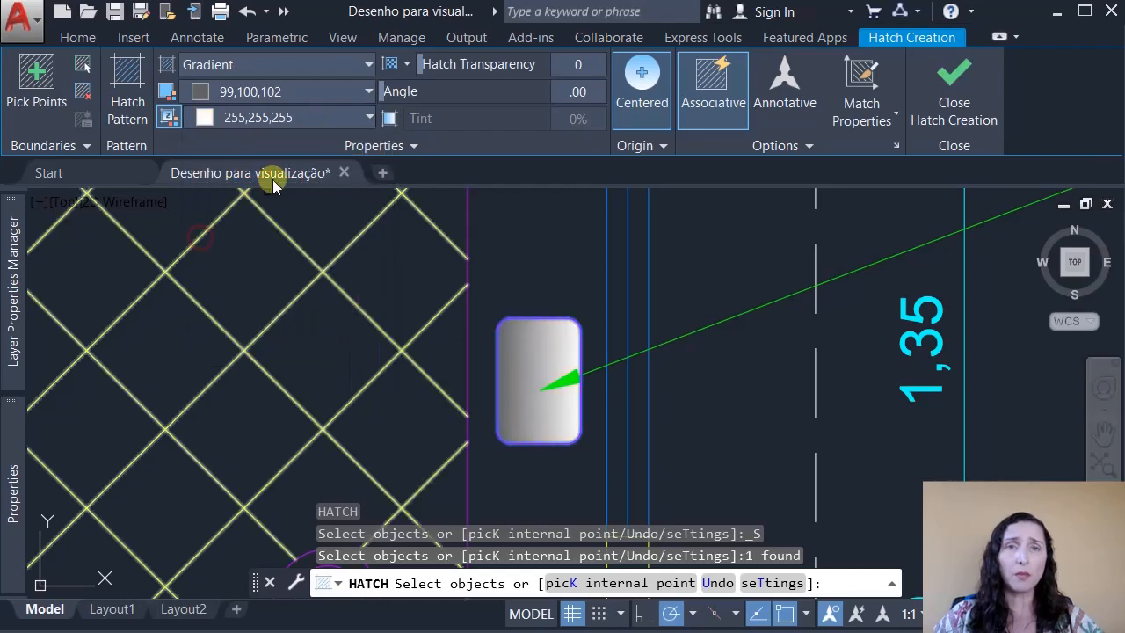
- Try black 0,0,0 as the gradient's first color, and replace it with the custom true color 56,56,56
click(278, 97)
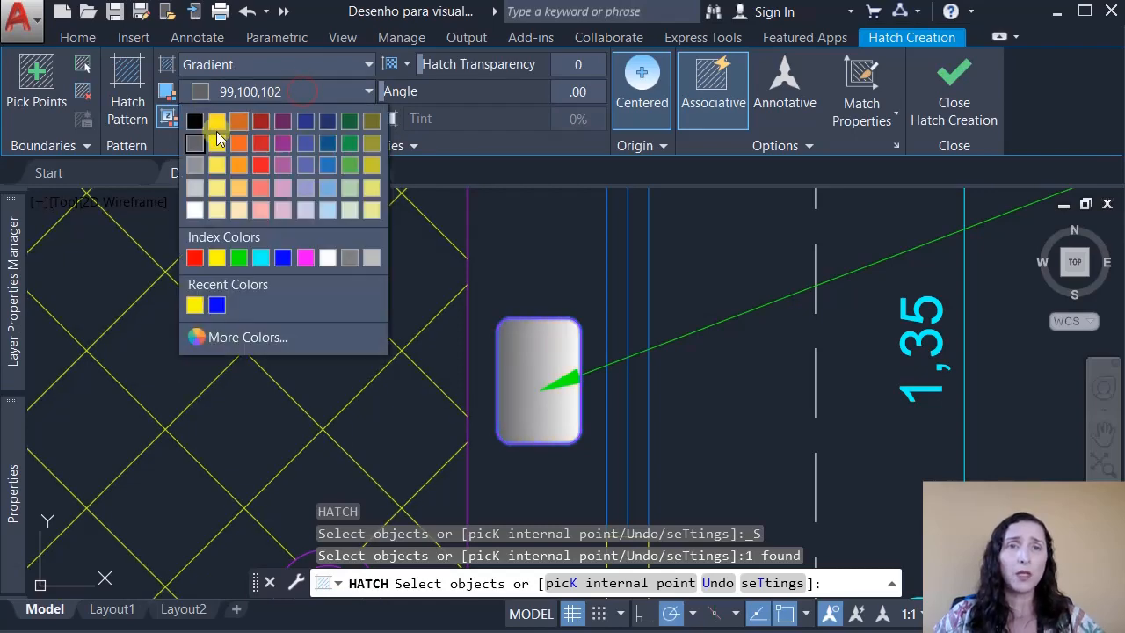
click(195, 118)
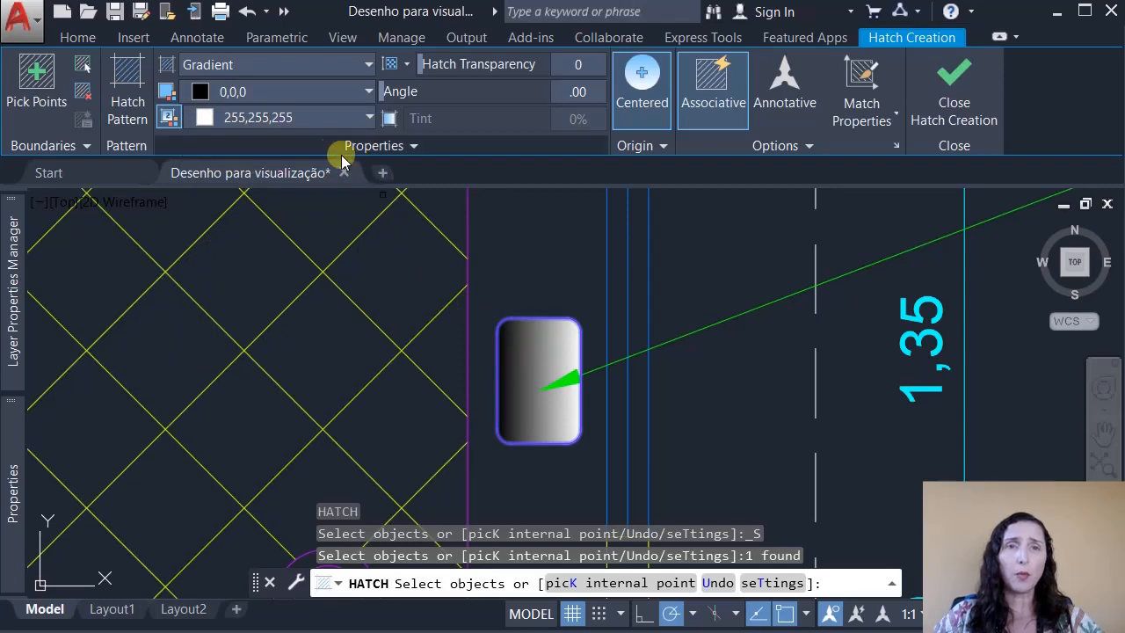
click(311, 91)
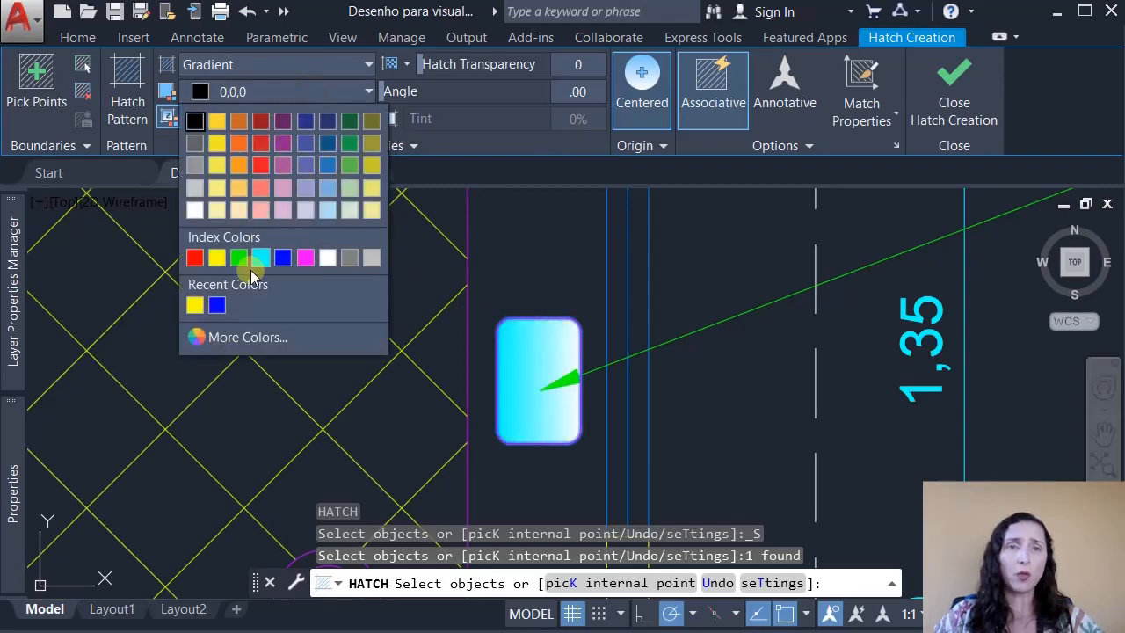
click(257, 338)
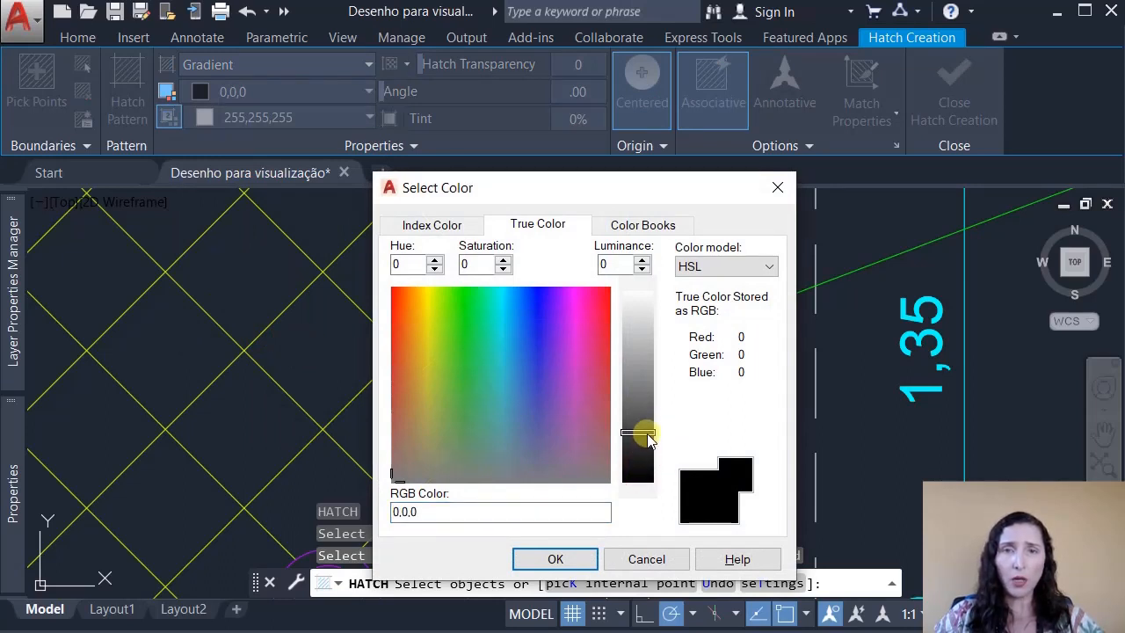
click(641, 438)
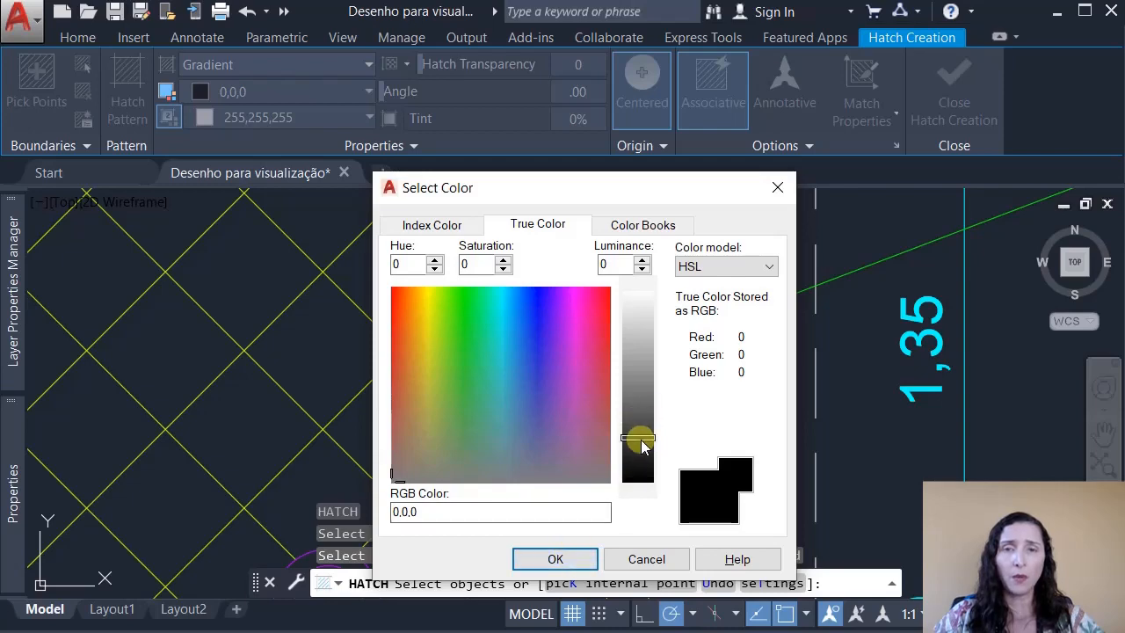
click(572, 557)
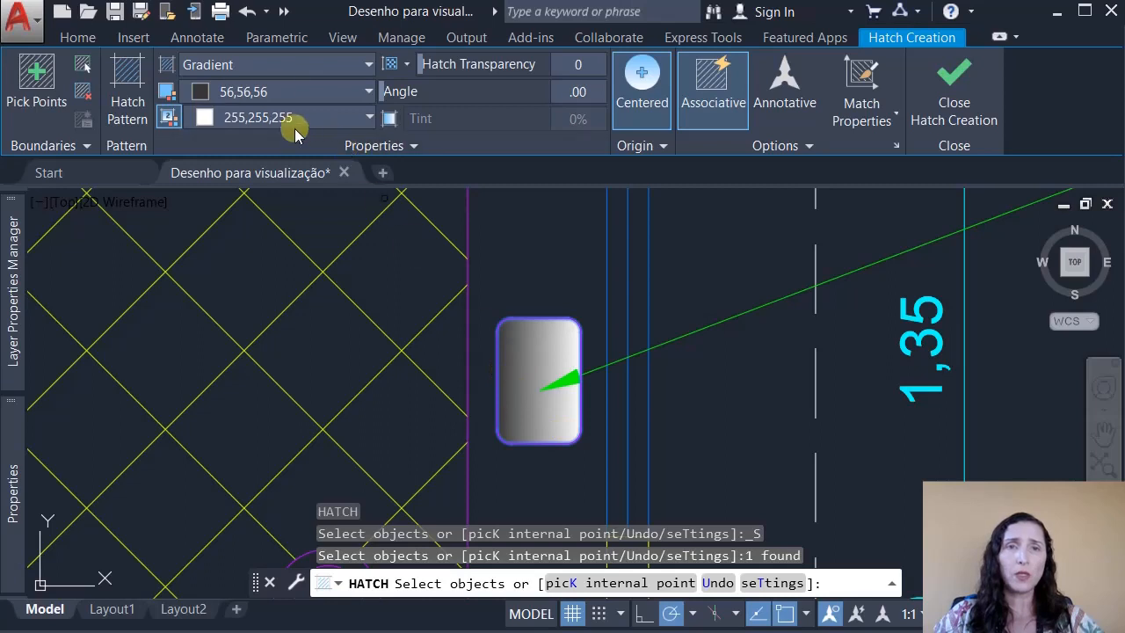
- Review the palette for the gradient's first color without changing it, and finish creating the basin hatch
click(278, 93)
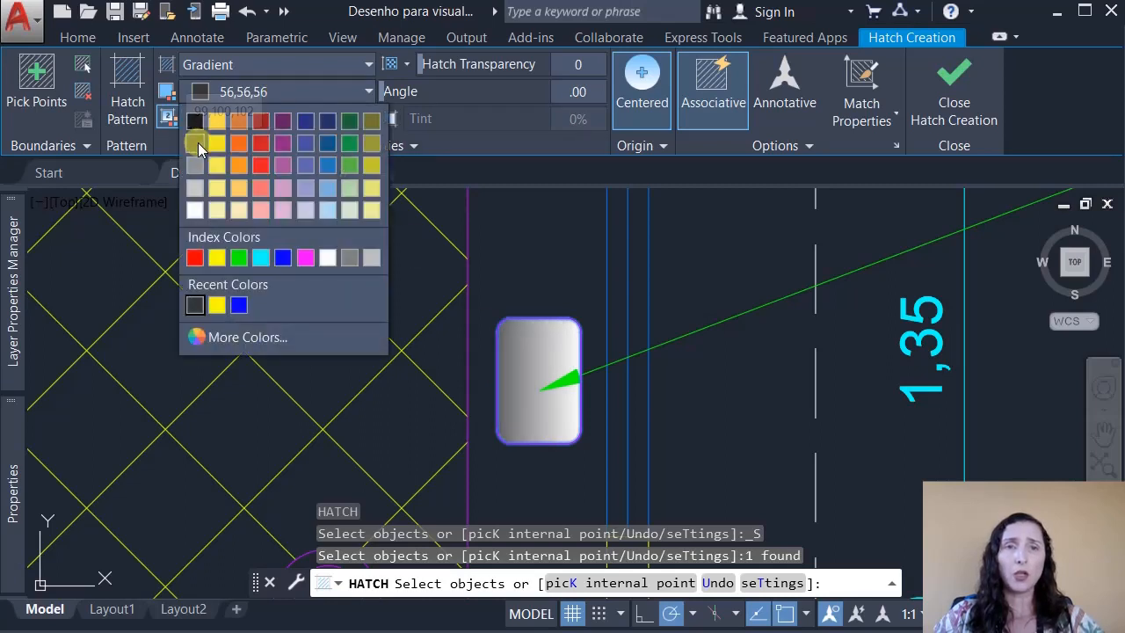
click(276, 93)
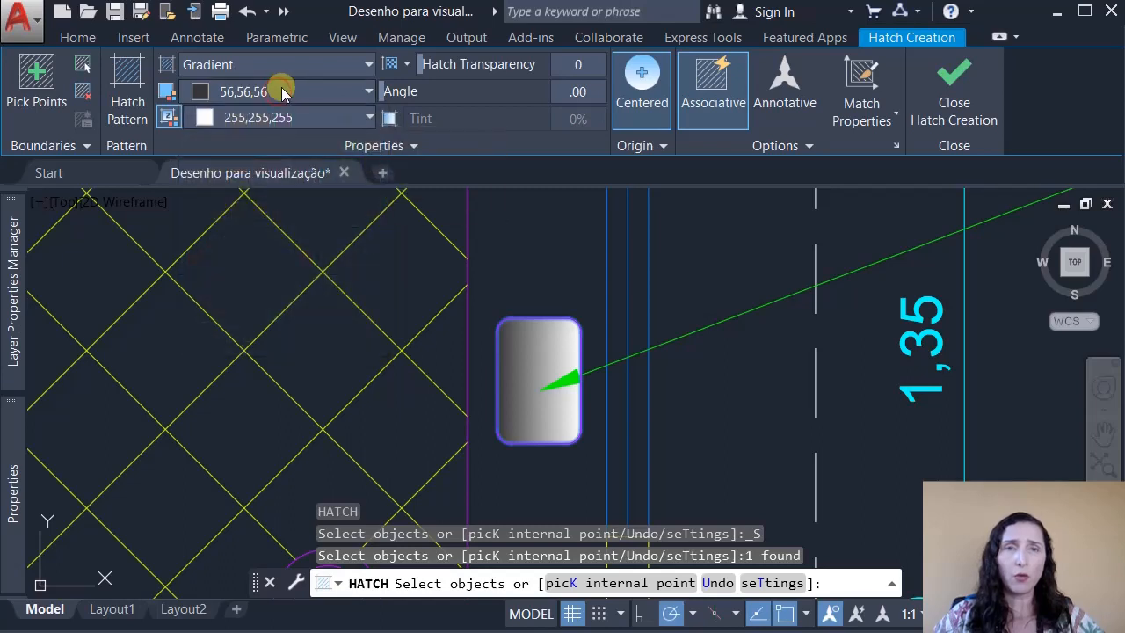
click(282, 90)
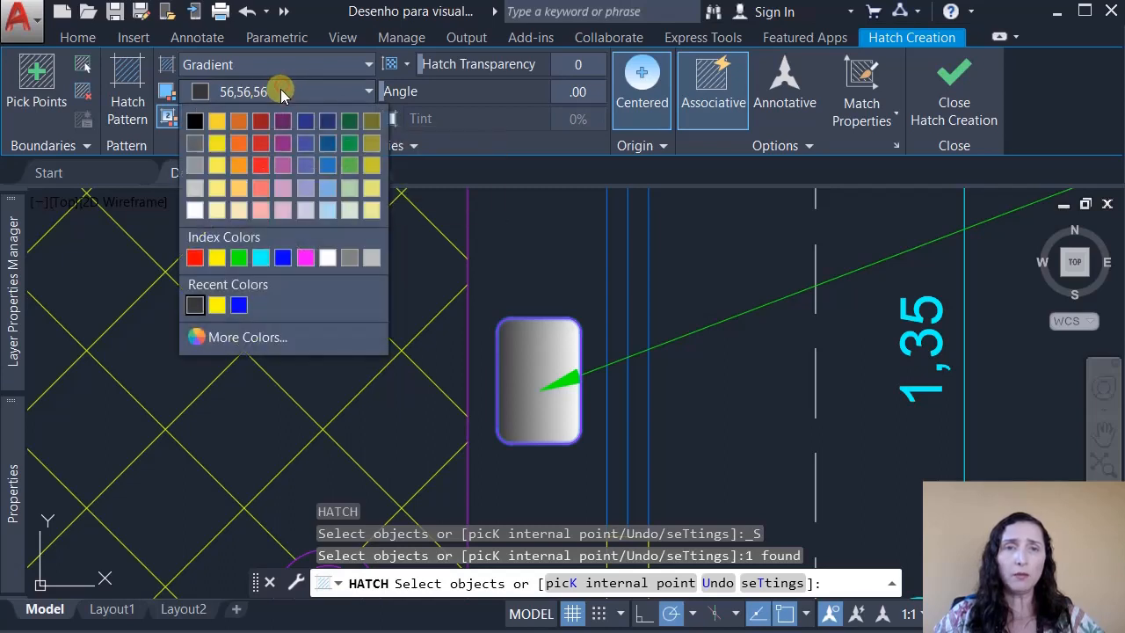
click(522, 304)
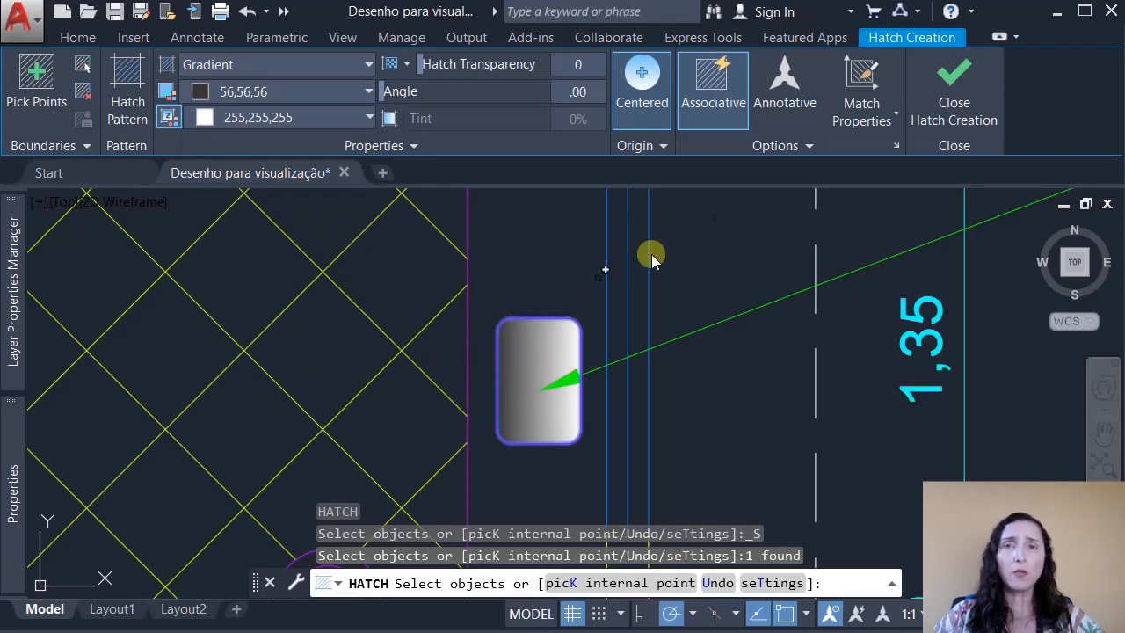
click(932, 101)
- Start a solid hatch in gray 147,149,152 and pick an internal point in the countertop area around the basin
scroll(590, 402, down, 5)
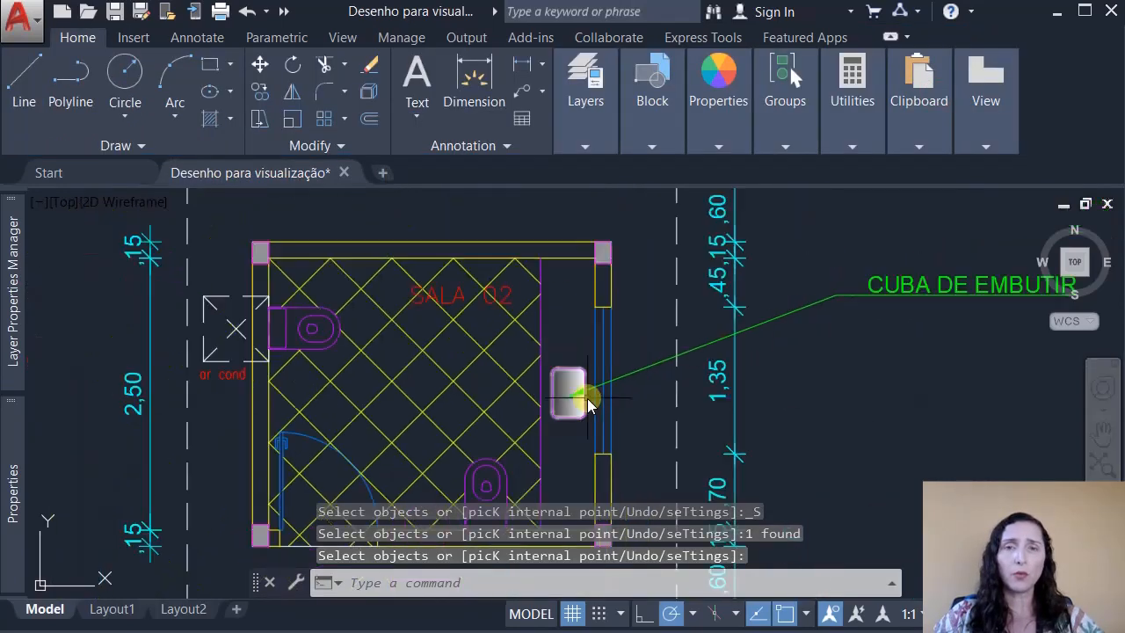
scroll(580, 403, down, 5)
scroll(516, 355, up, 5)
mouse_move(516, 345)
middle_down()
mouse_move(549, 369)
mouse_move(630, 395)
middle_up()
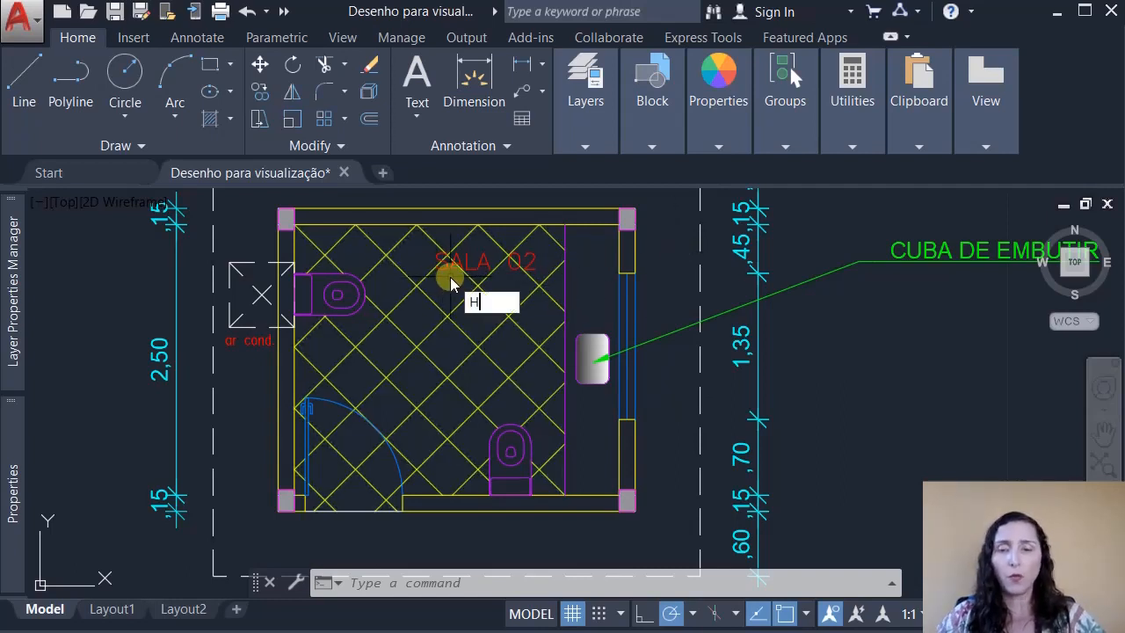
key(Return)
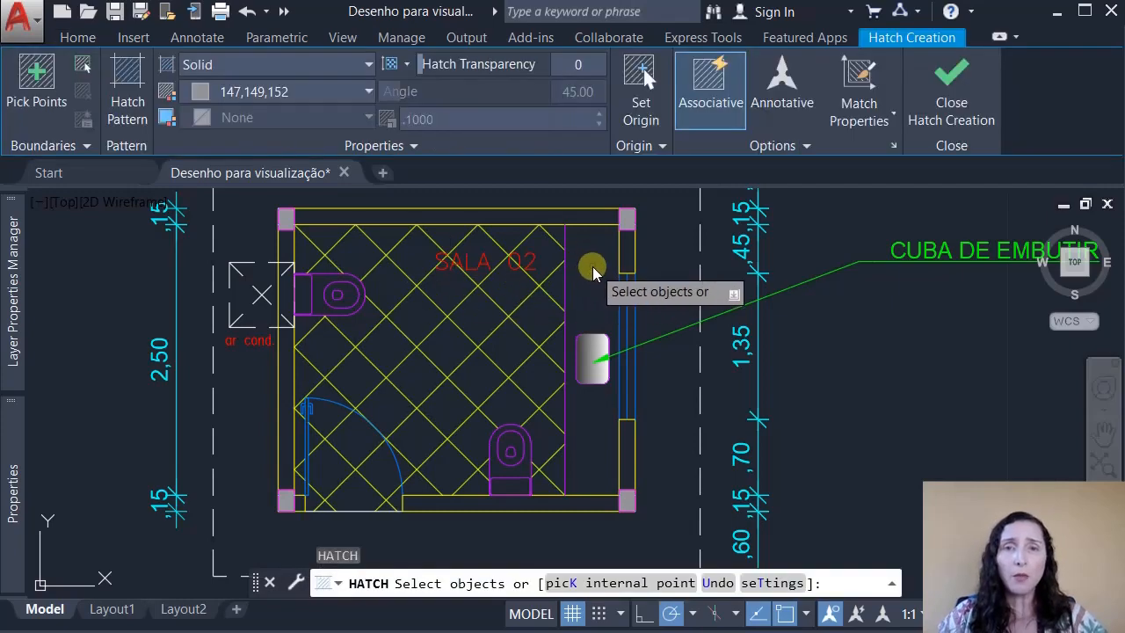
click(55, 88)
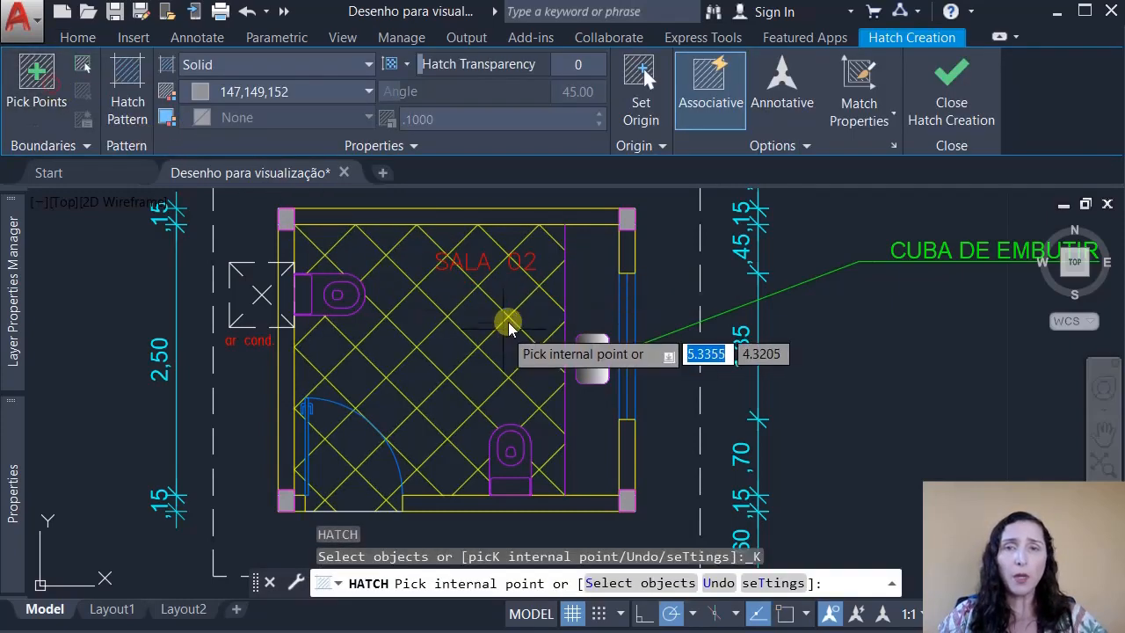
click(586, 270)
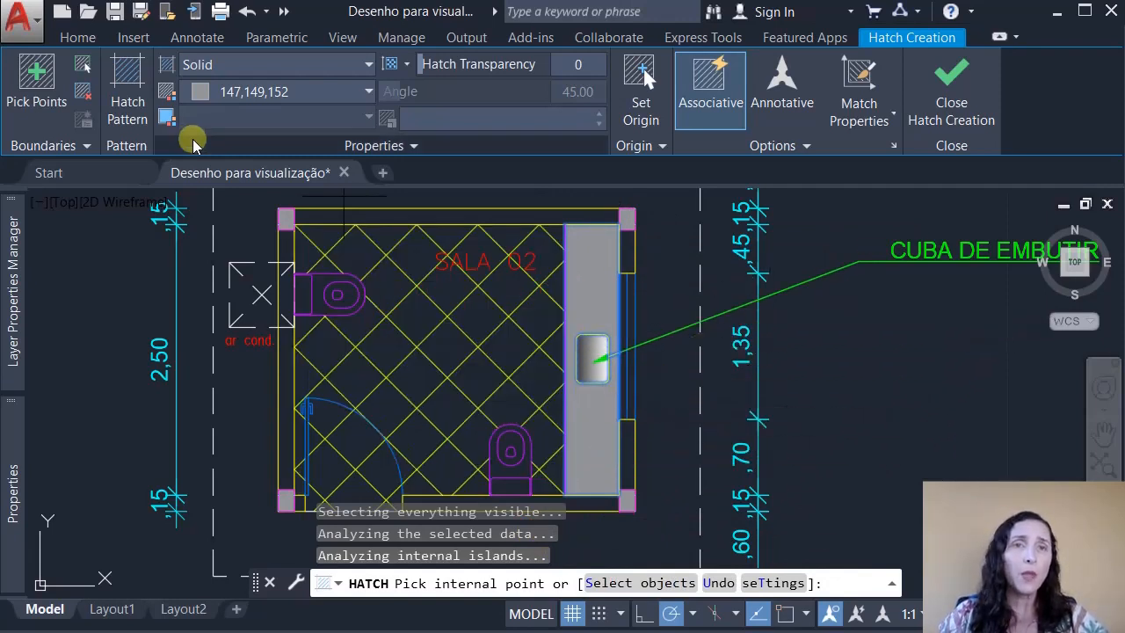
- Browse the hatch patterns and apply AR-CONC to the countertop hatch
click(220, 66)
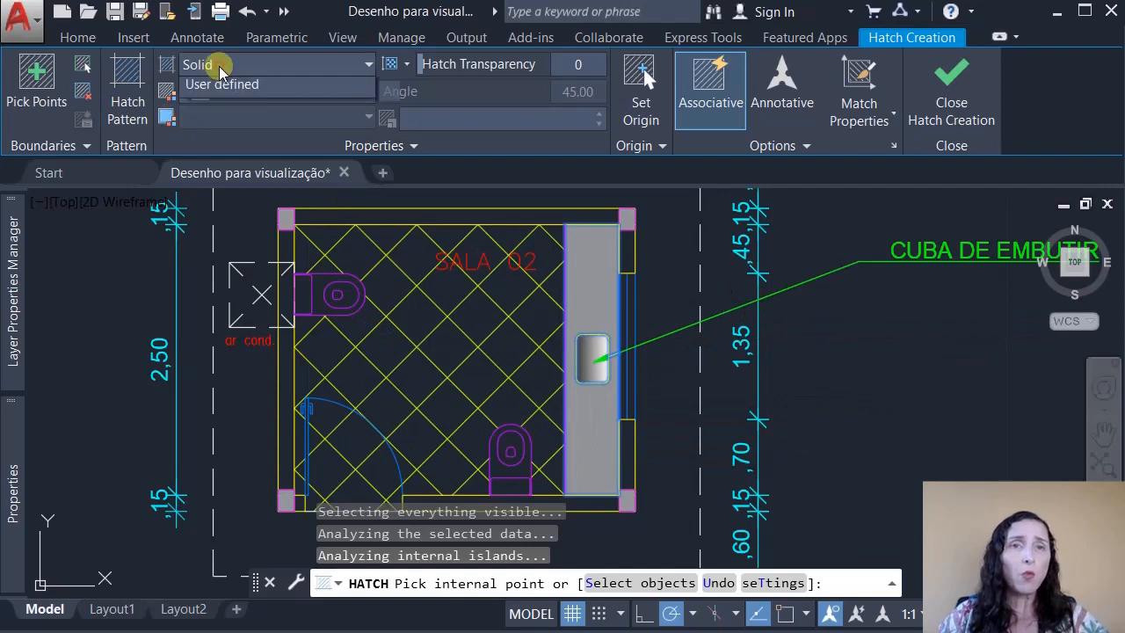
click(139, 98)
click(128, 98)
scroll(235, 315, down, 1)
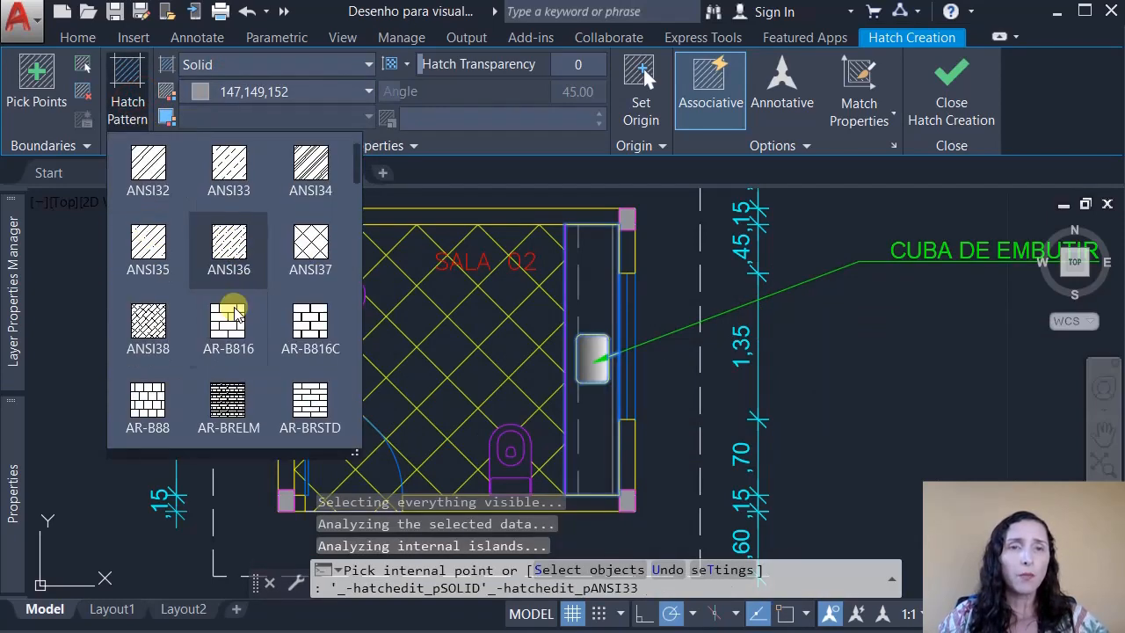
scroll(233, 314, down, 3)
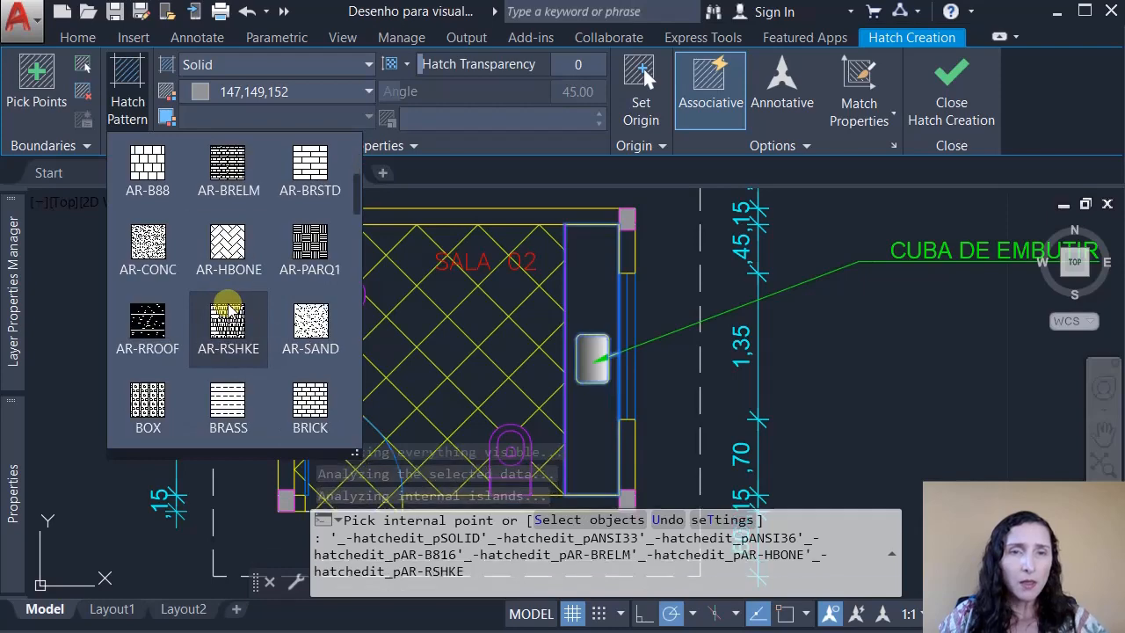
scroll(257, 345, down, 2)
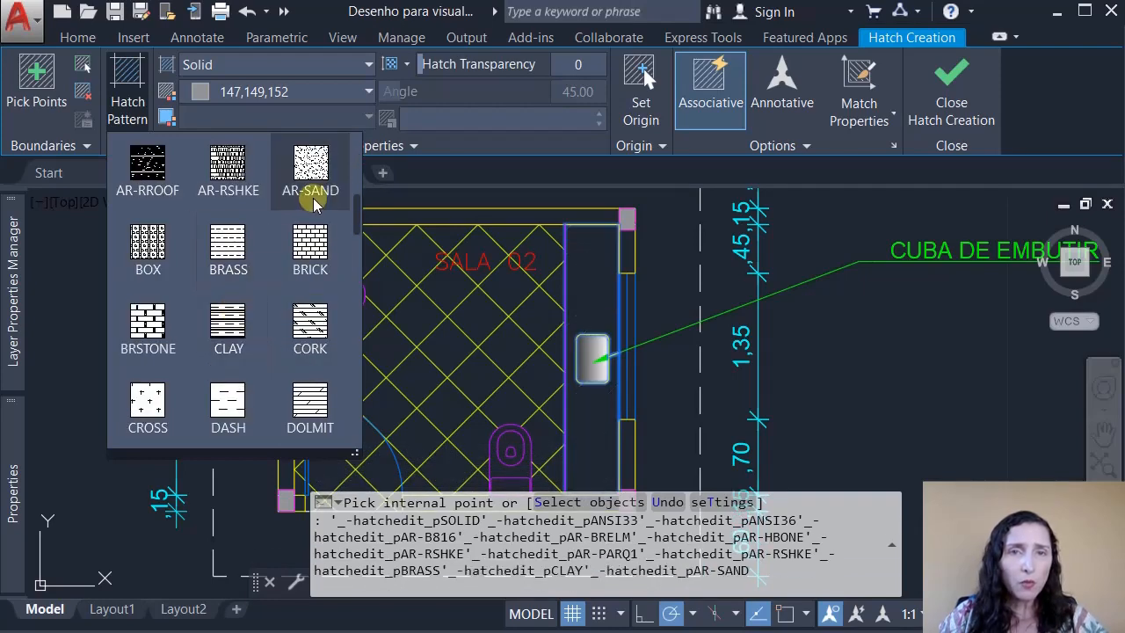
scroll(224, 259, up, 1)
click(167, 199)
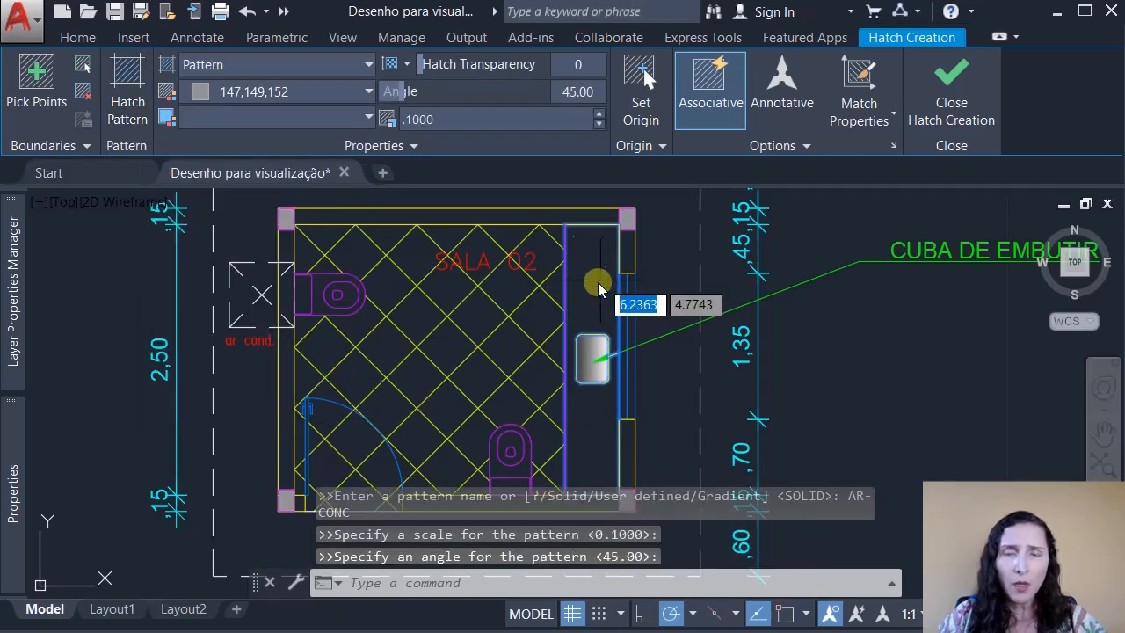
- Set the countertop hatch's scale to 0.0100 and its angle to 0
scroll(586, 246, up, 4)
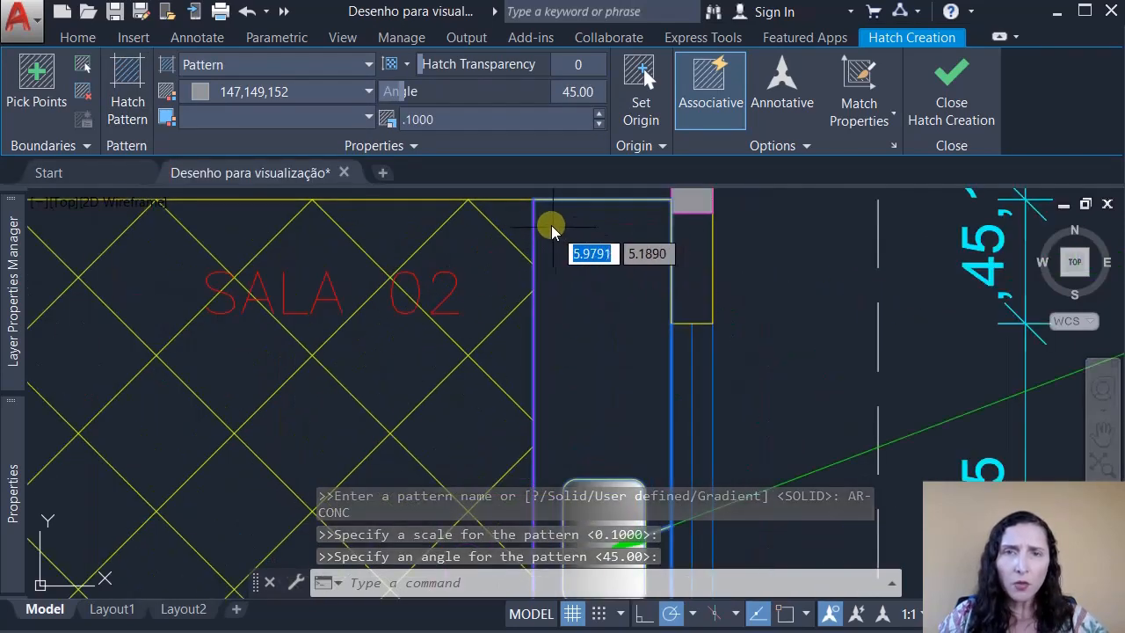
click(444, 119)
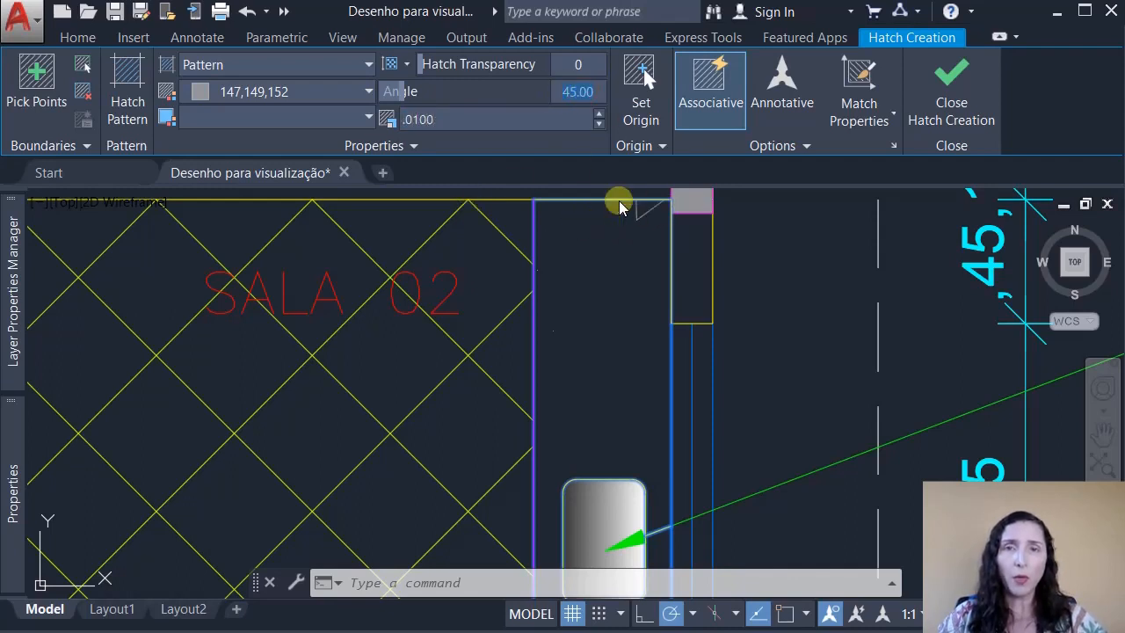
text(0)
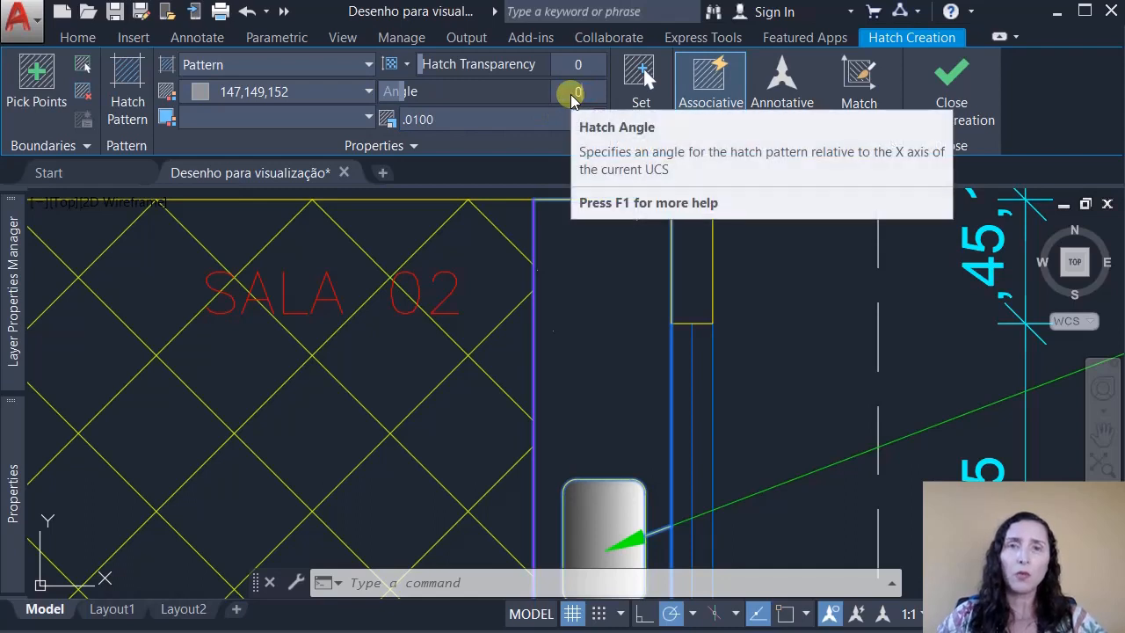
- Set the countertop hatch's pattern scale to 0.001
click(445, 120)
click(458, 121)
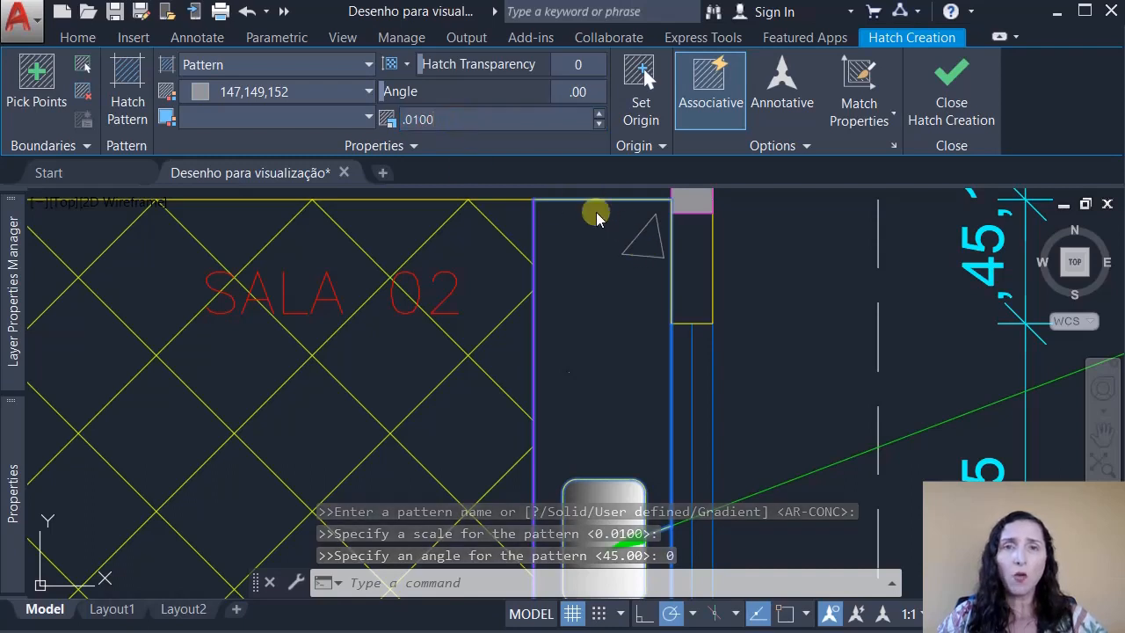
drag(443, 118, 402, 121)
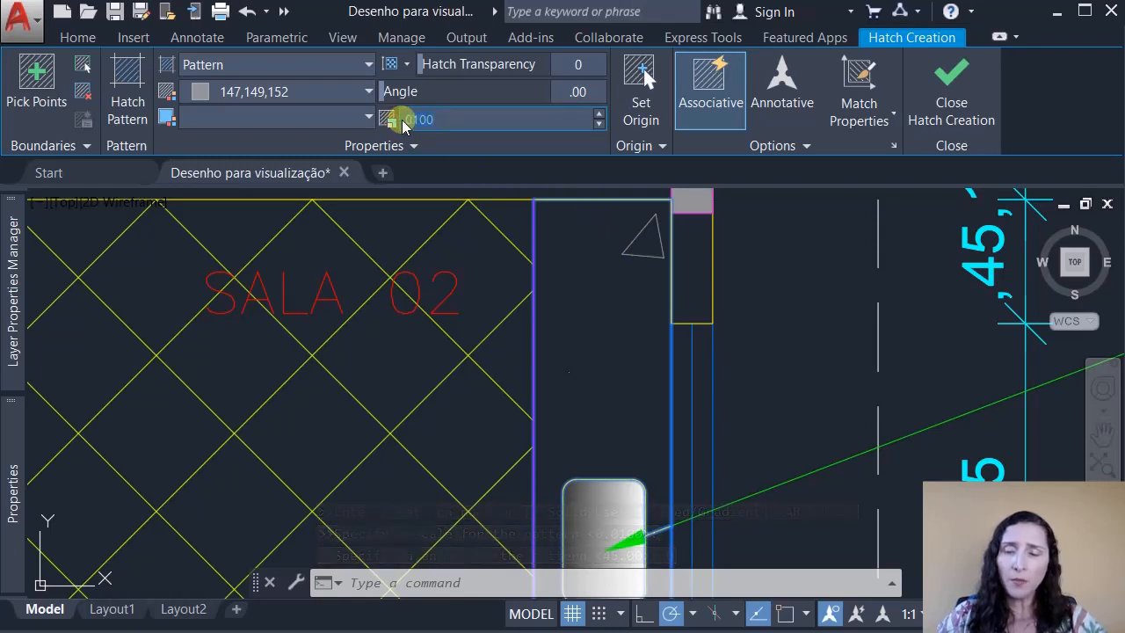
text(1)
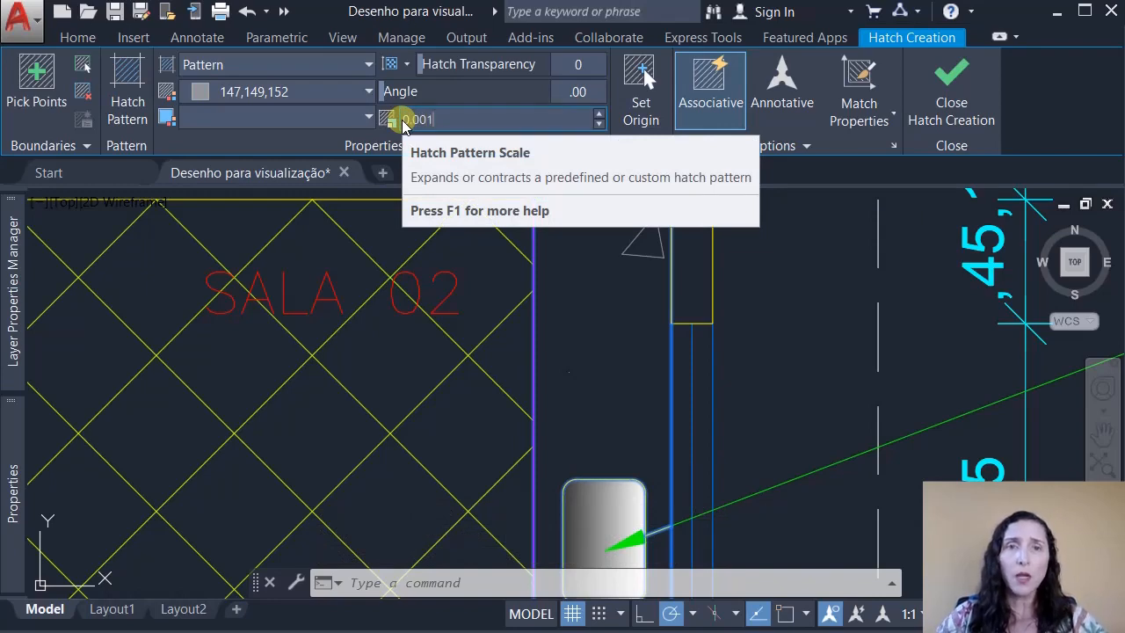
key(Return)
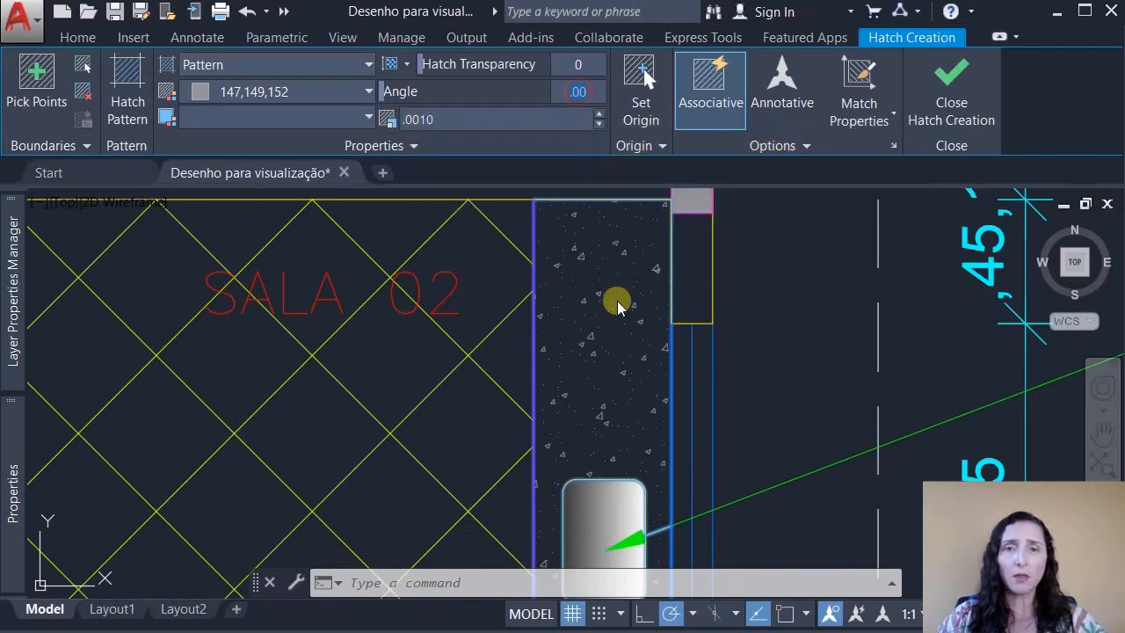
scroll(618, 306, down, 4)
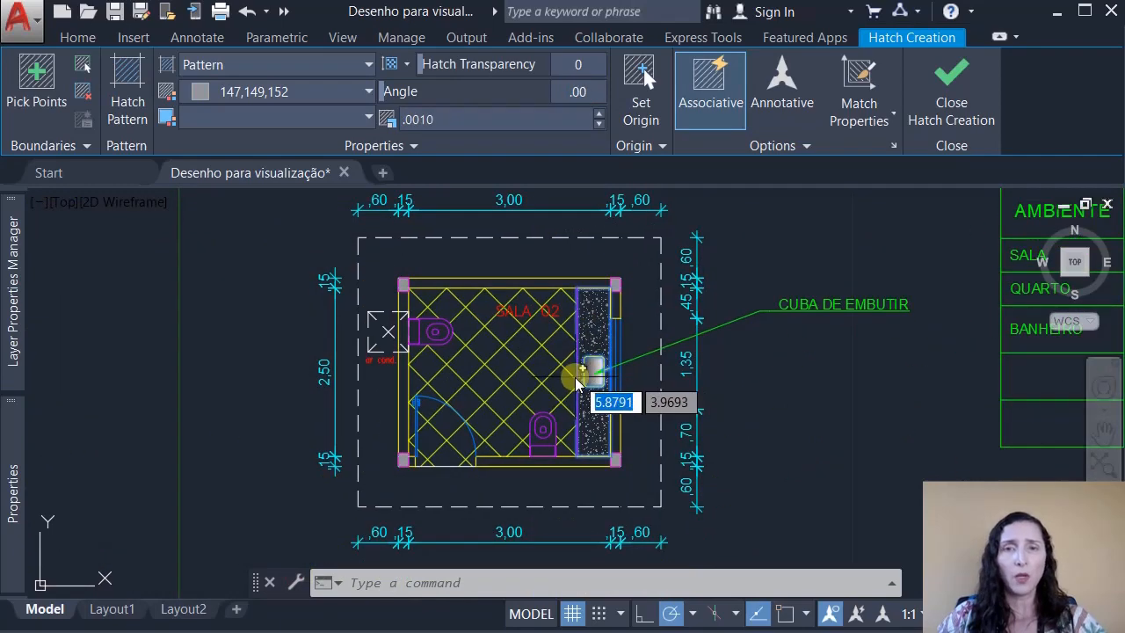
- Inspect the AR-CONC pattern on the countertop and set the hatch color to ByLayer
scroll(585, 354, up, 2)
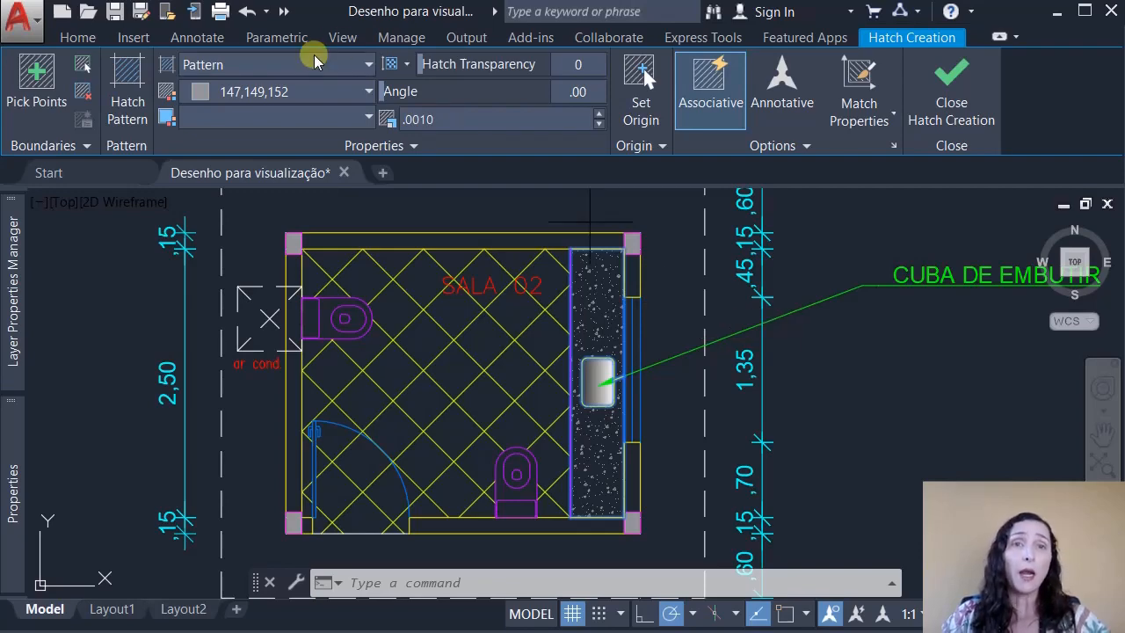
scroll(588, 294, up, 5)
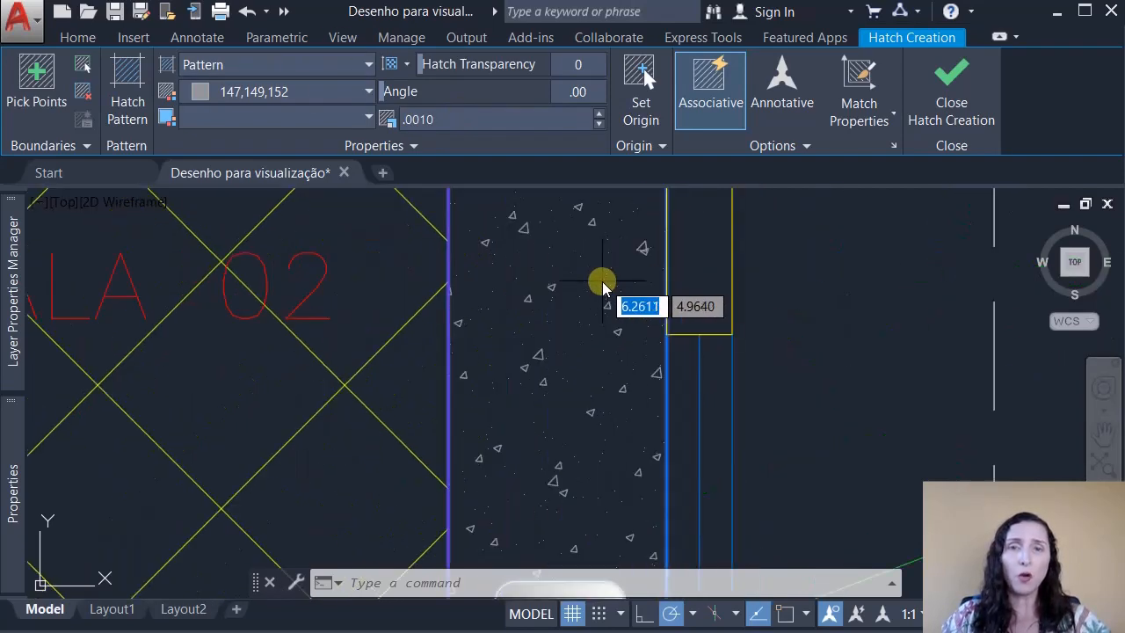
scroll(583, 295, down, 4)
scroll(580, 299, down, 2)
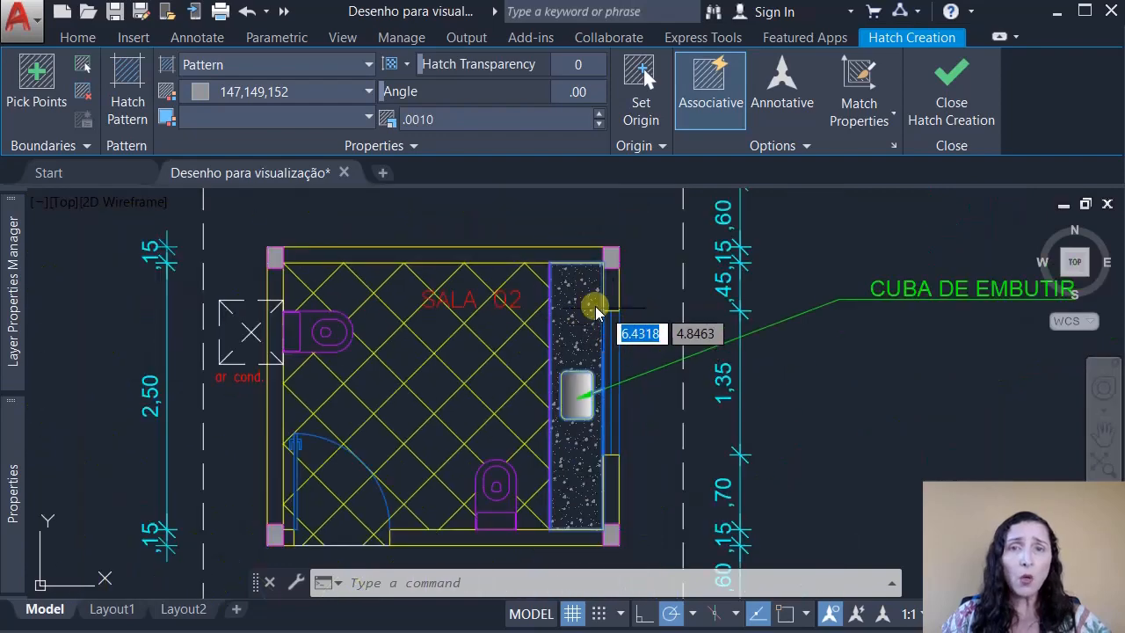
middle_drag(574, 305, 619, 283)
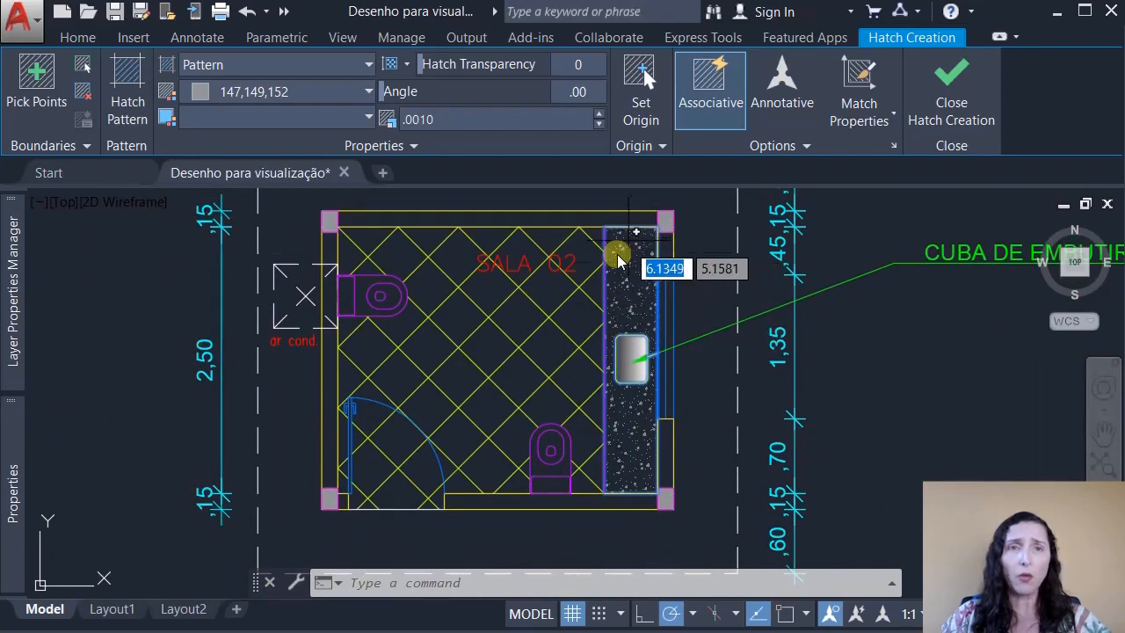
click(288, 92)
click(252, 118)
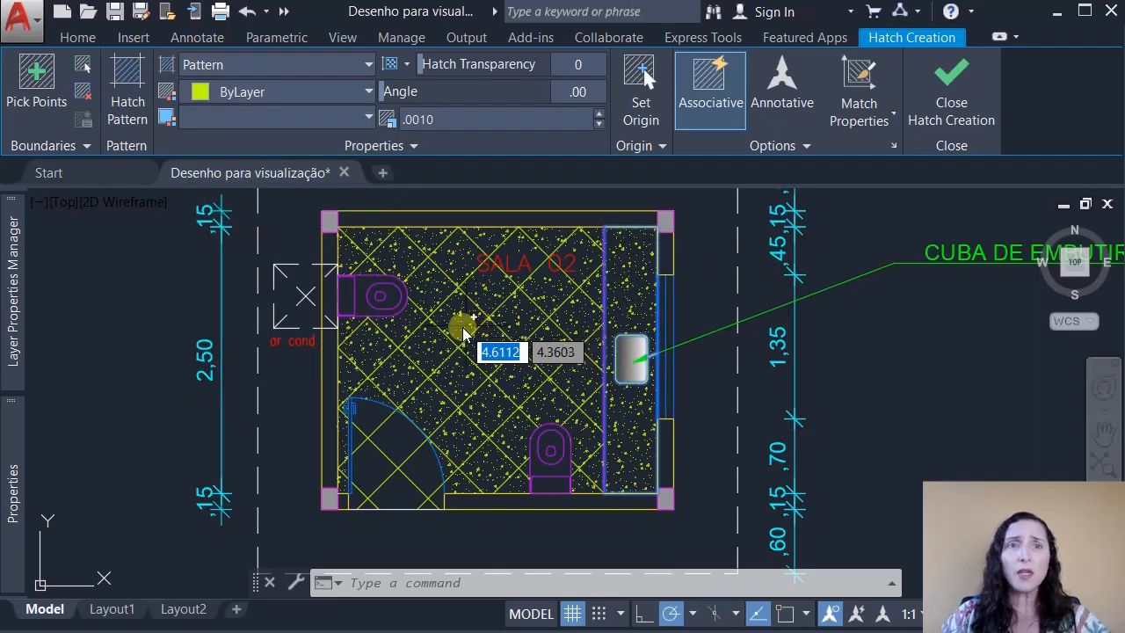
click(285, 93)
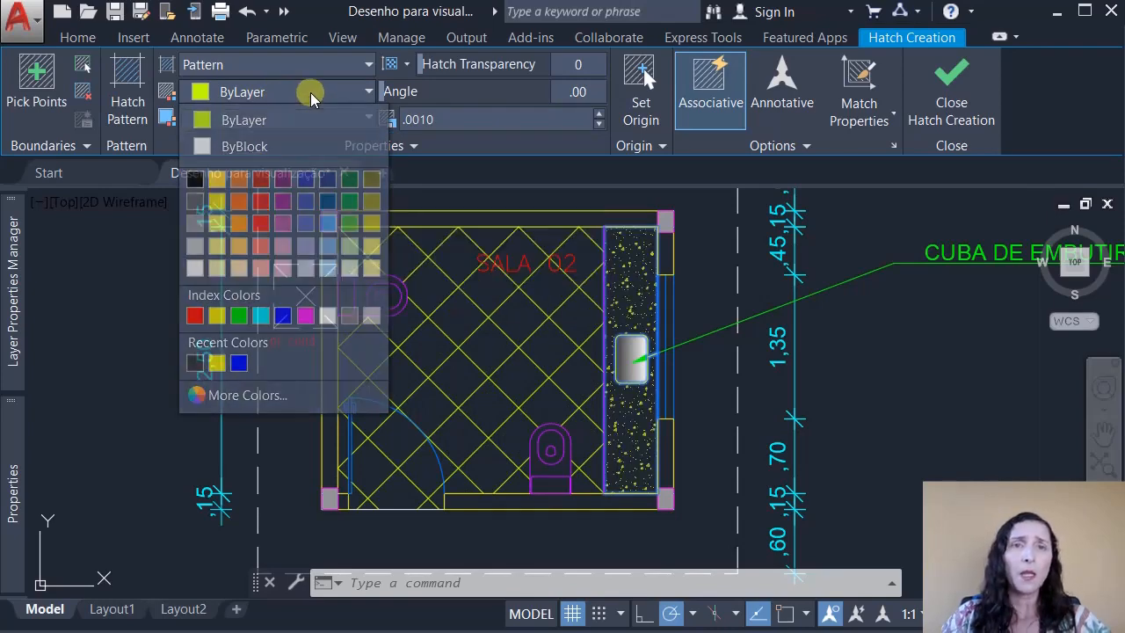
click(310, 93)
- Try light gray 199,200,202 as the countertop hatch's background color and inspect it up close
click(282, 117)
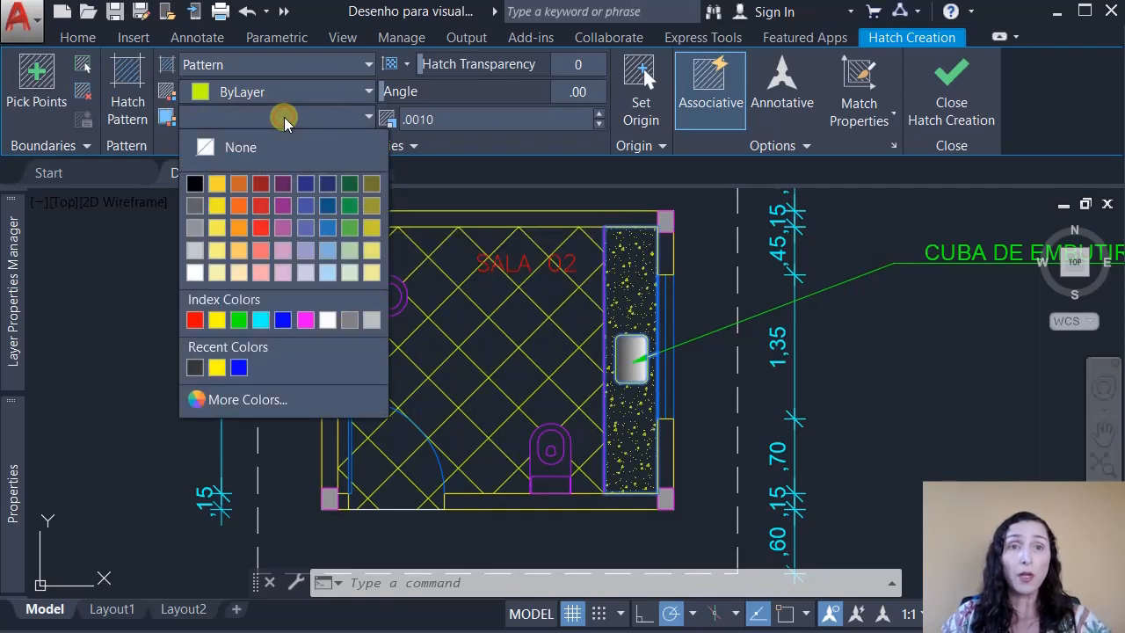
click(196, 253)
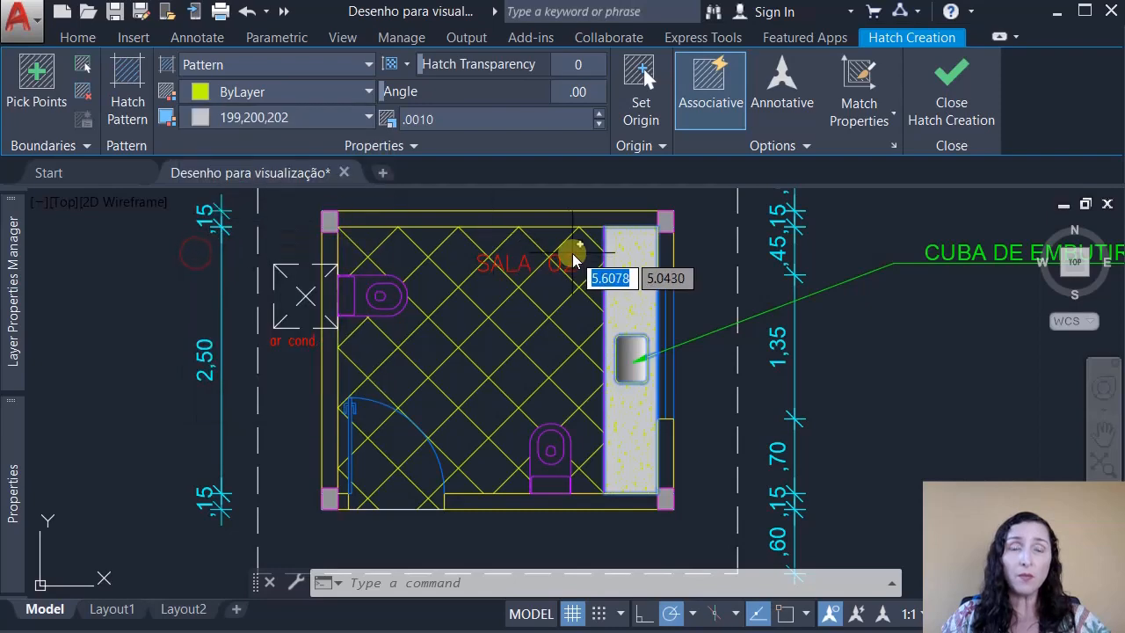
scroll(641, 246, up, 5)
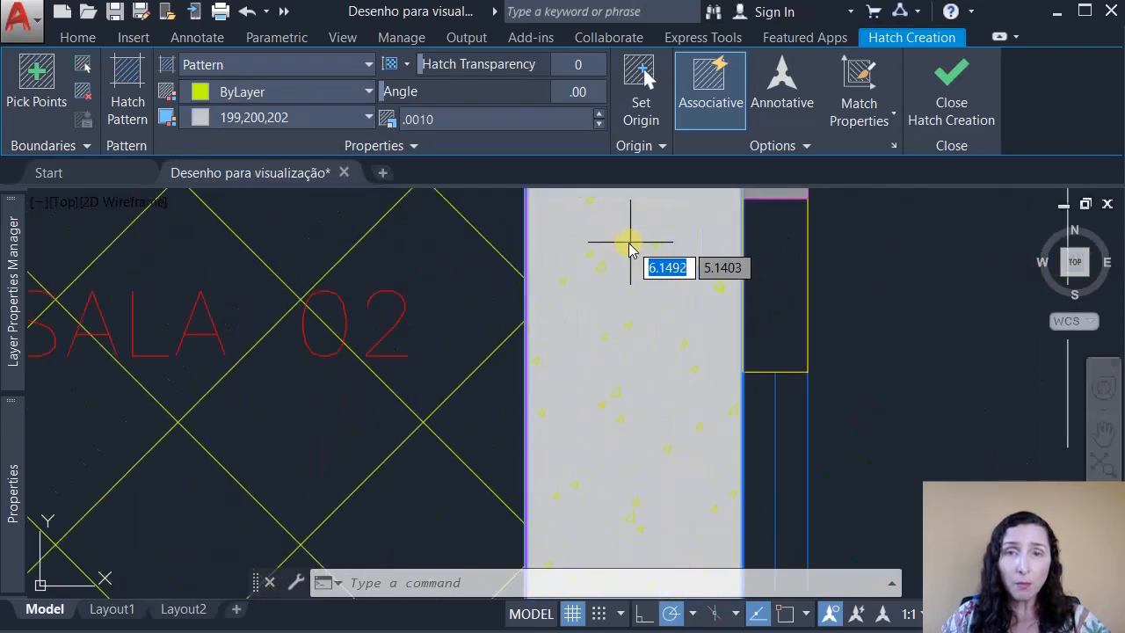
scroll(577, 274, down, 5)
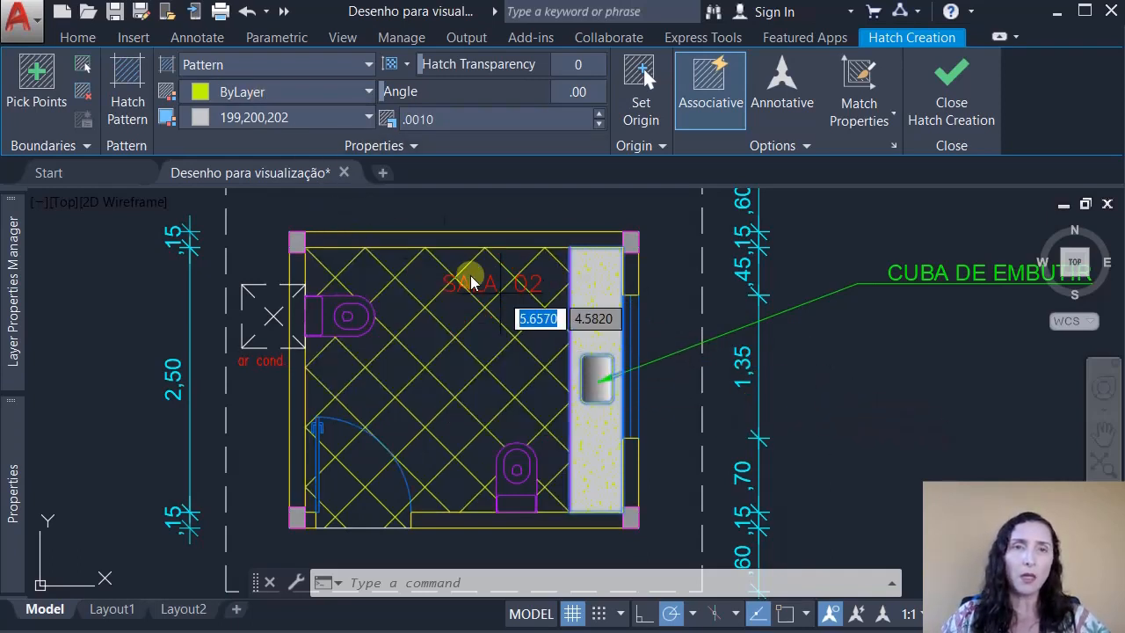
- Set the countertop hatch's background color to gray 147,149,152 and finish creating the hatch
click(302, 116)
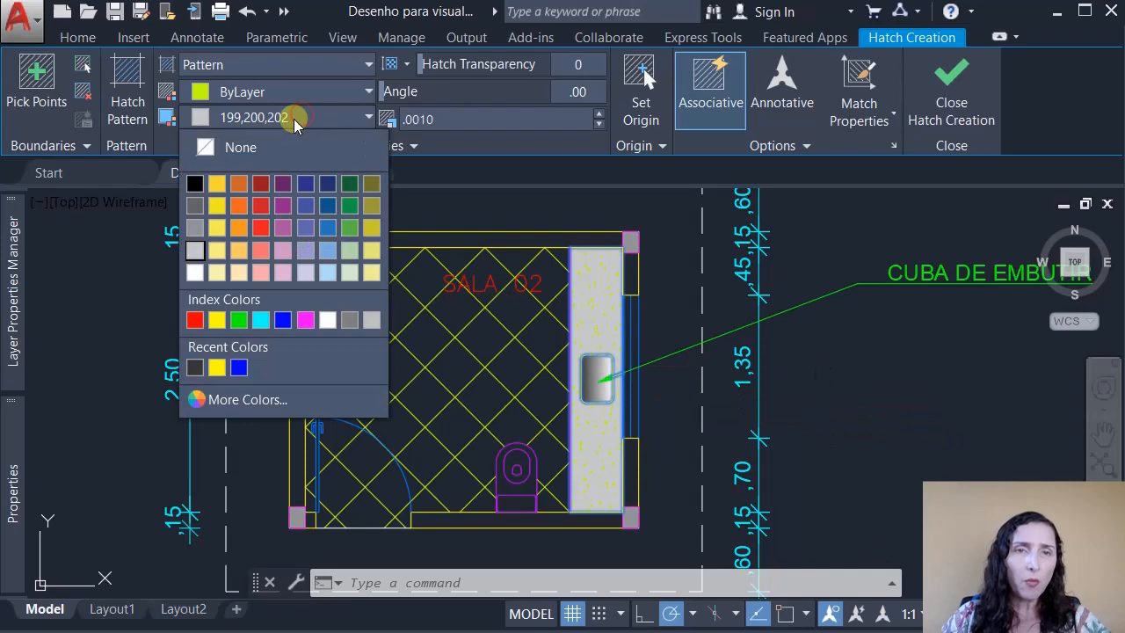
click(195, 225)
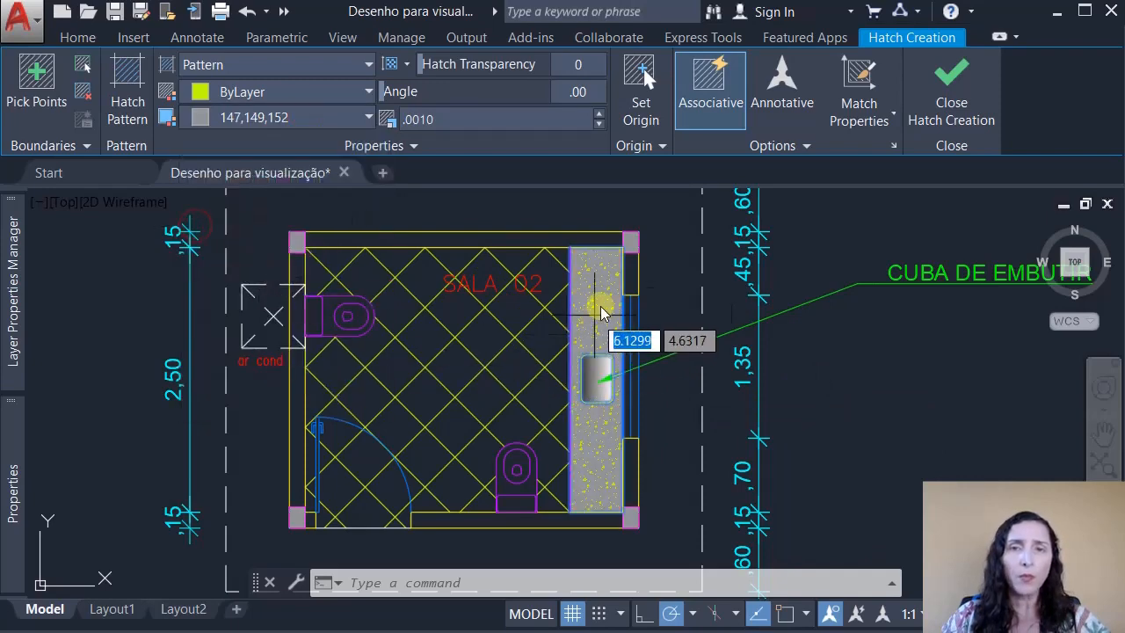
scroll(609, 275, up, 3)
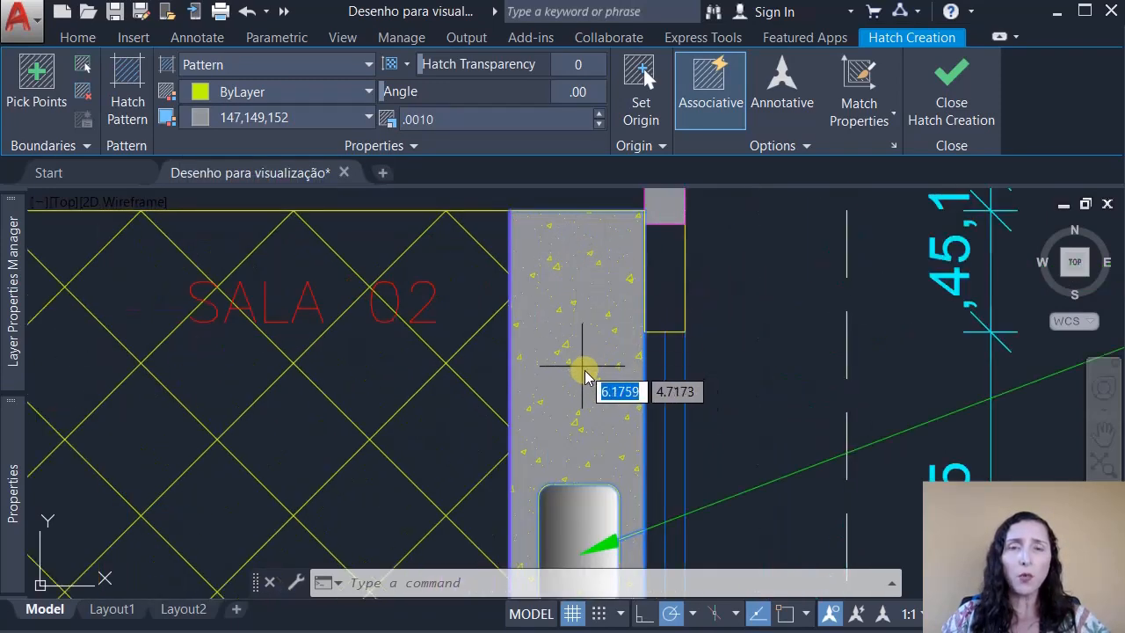
scroll(593, 362, down, 8)
middle_drag(587, 378, 404, 371)
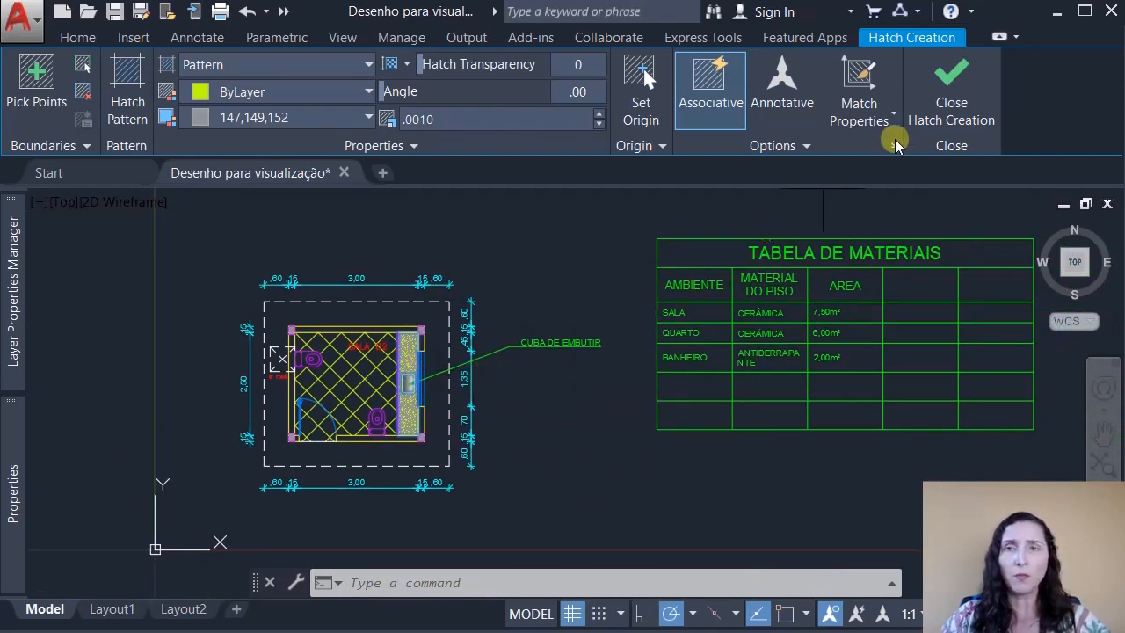
click(956, 99)
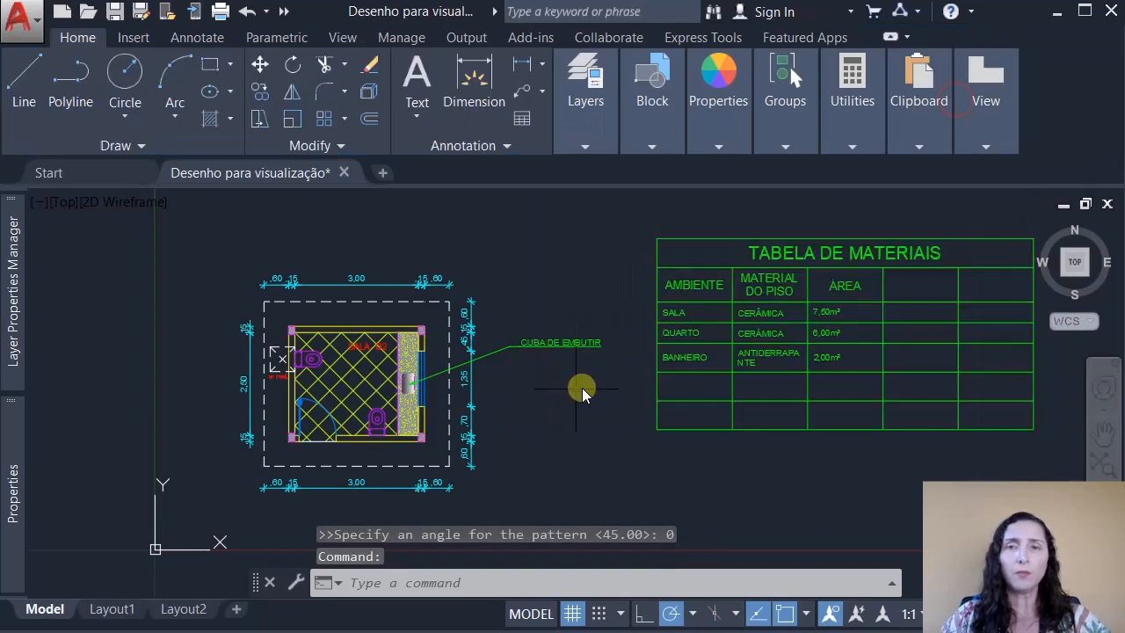
scroll(576, 443, down, 2)
mouse_move(577, 459)
middle_down()
mouse_move(562, 427)
mouse_move(513, 415)
middle_up()
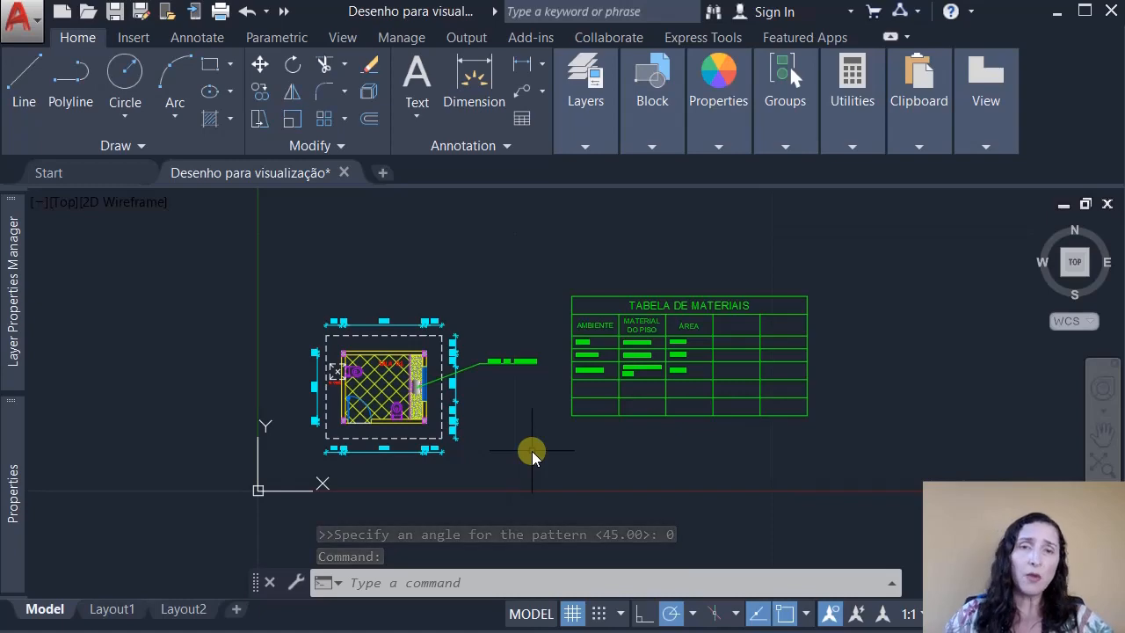
scroll(342, 396, up, 5)
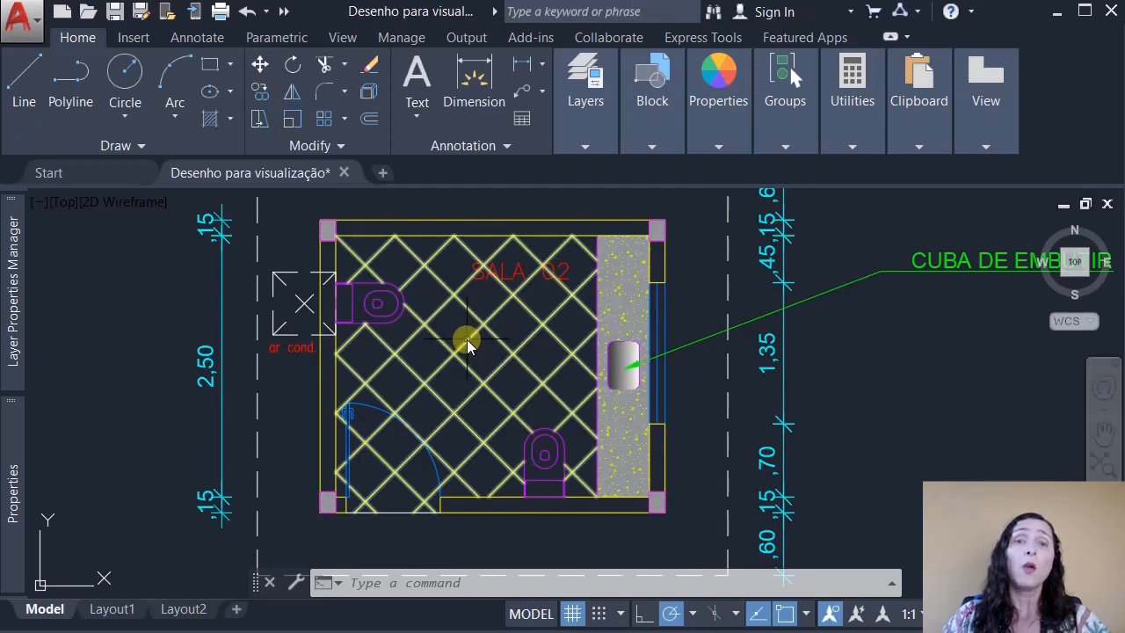
mouse_move(467, 338)
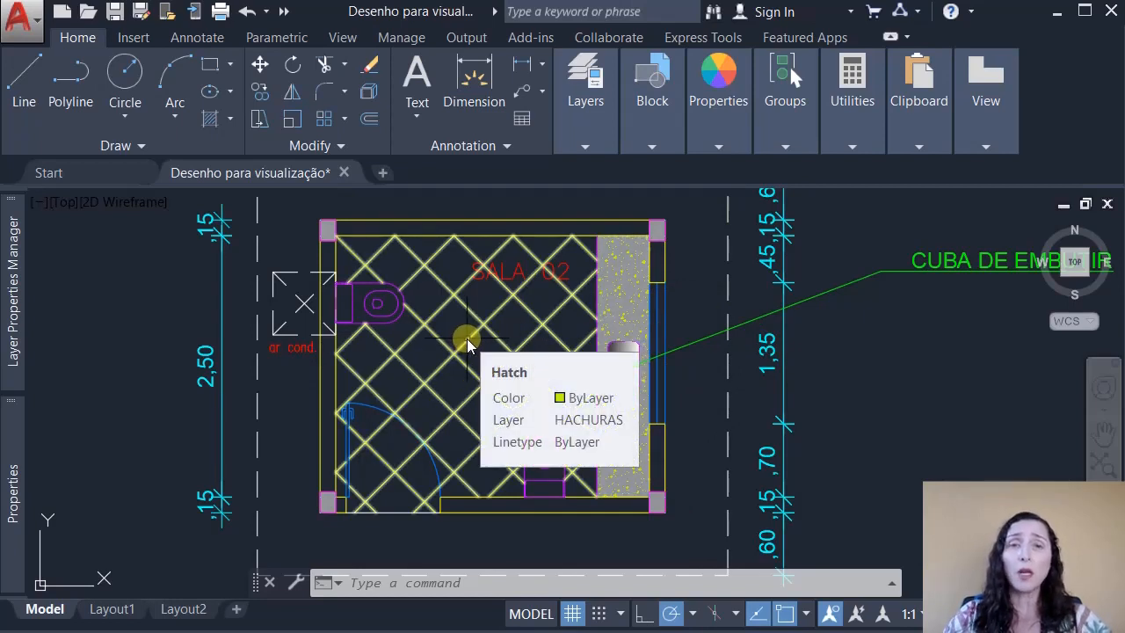
scroll(474, 334, down, 6)
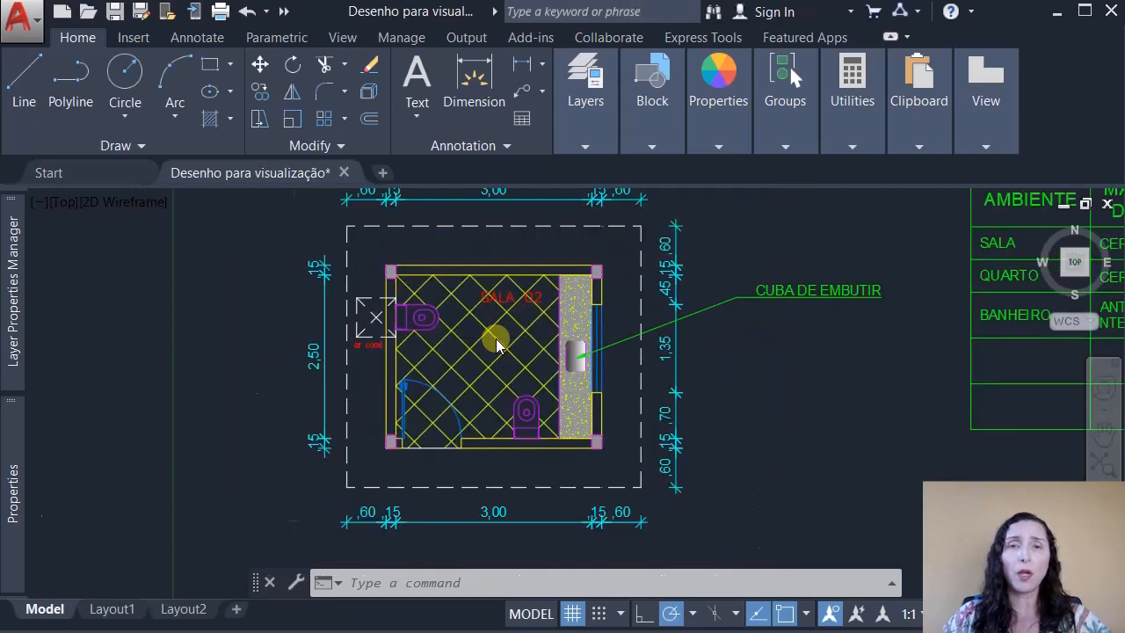
middle_drag(638, 419, 522, 451)
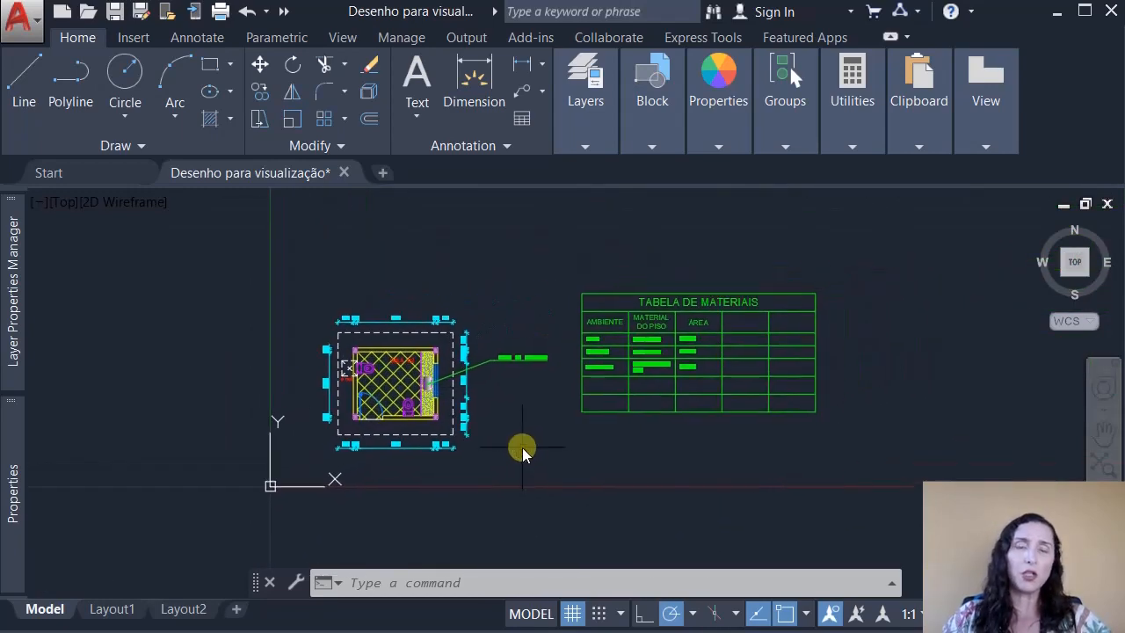